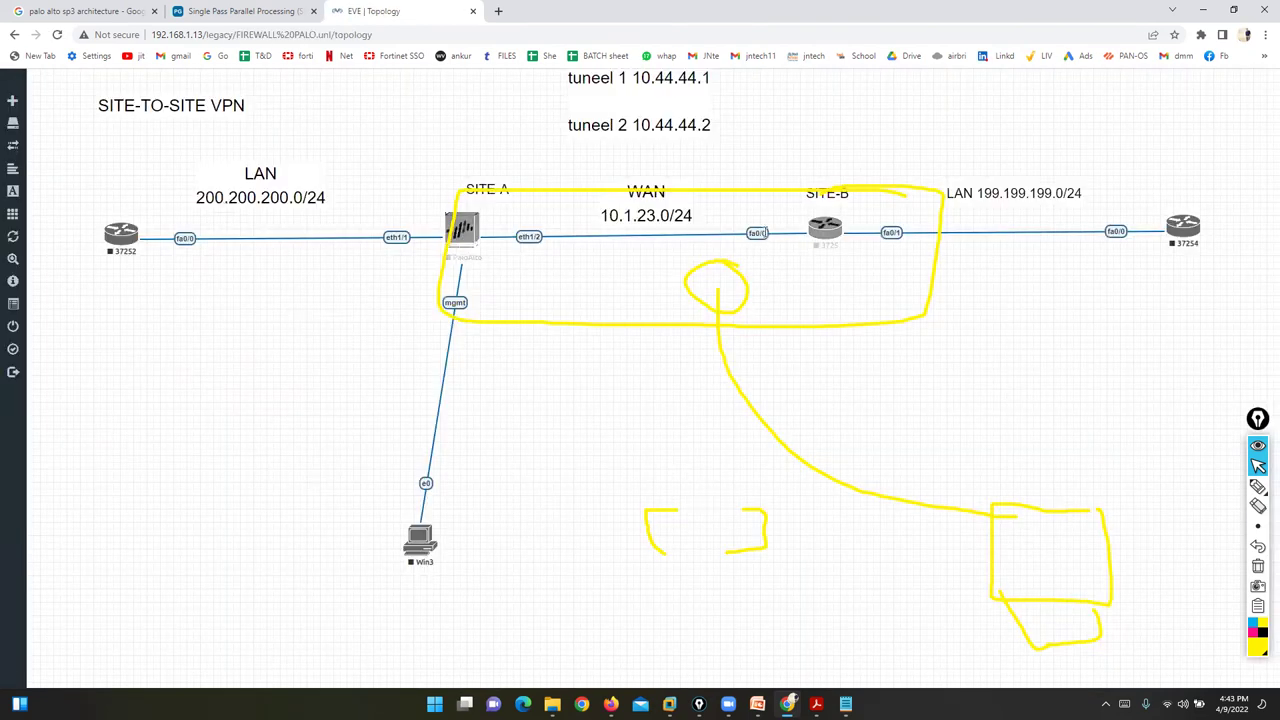
- Delete the PaloAlto–3725 and 37252–PaloAlto links, then delete the PaloAlto node
right_click(766, 233)
click(798, 262)
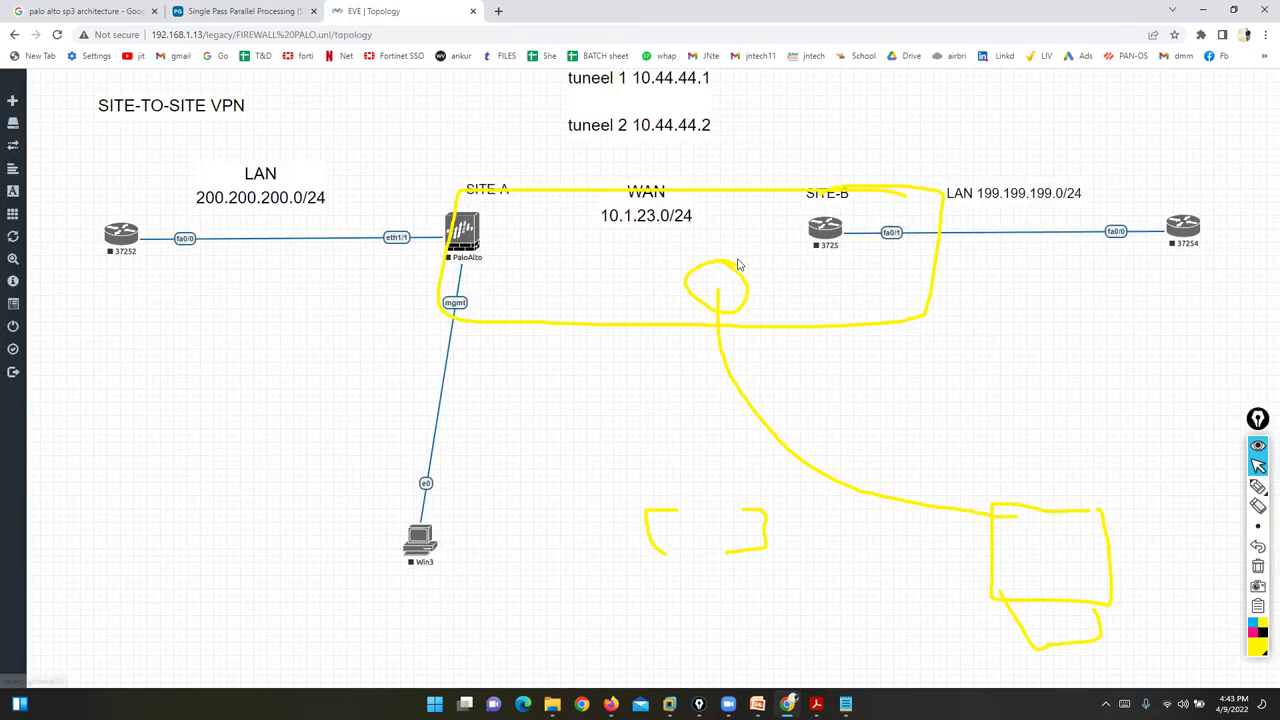
right_click(394, 239)
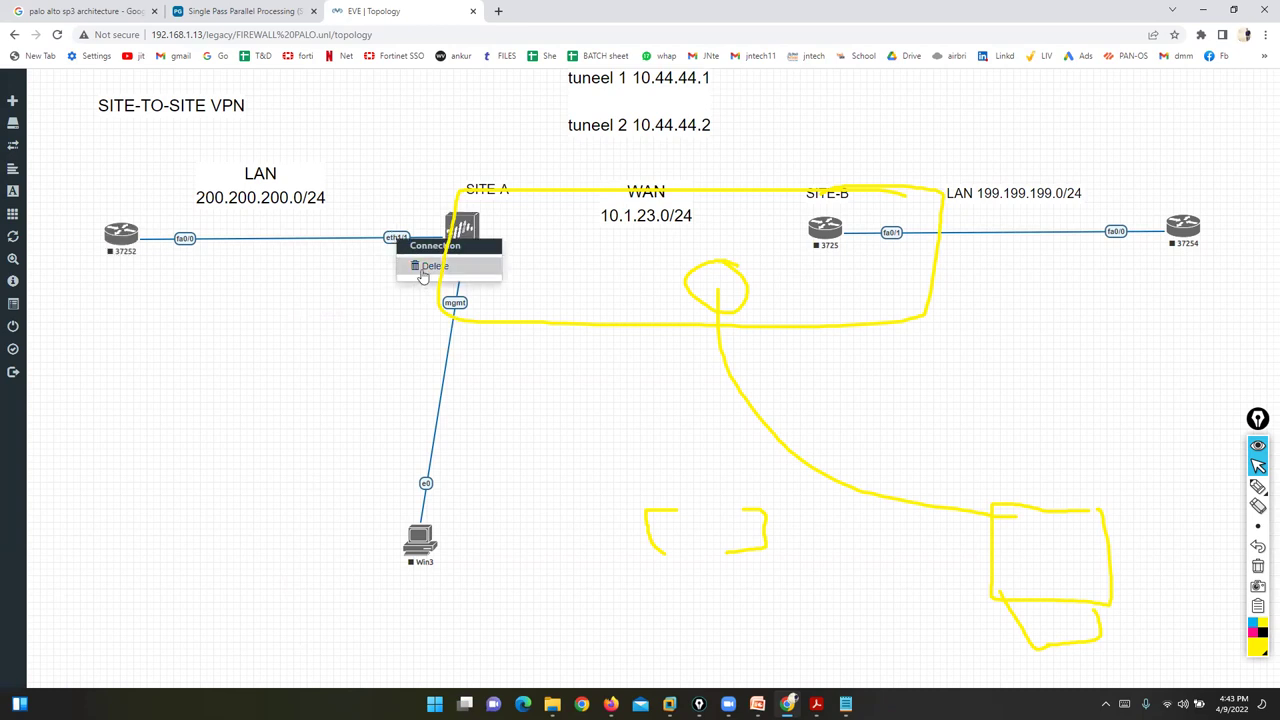
click(425, 266)
right_click(460, 236)
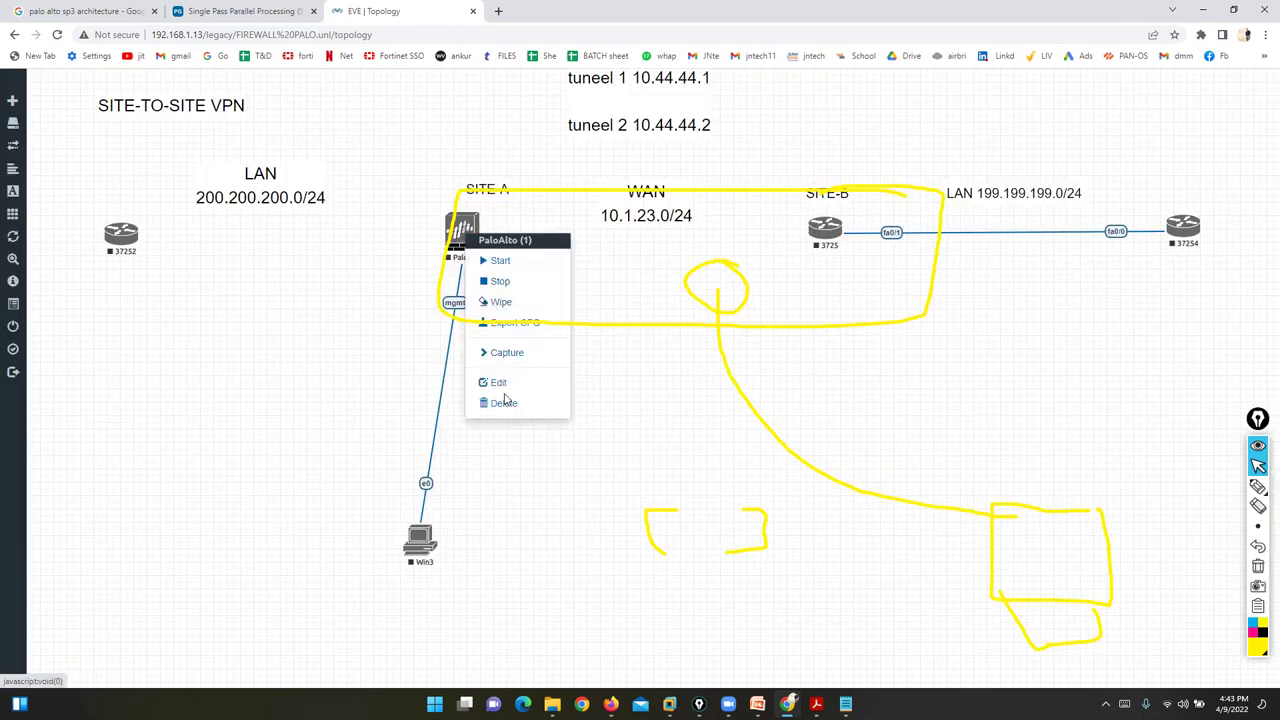
click(500, 404)
click(600, 180)
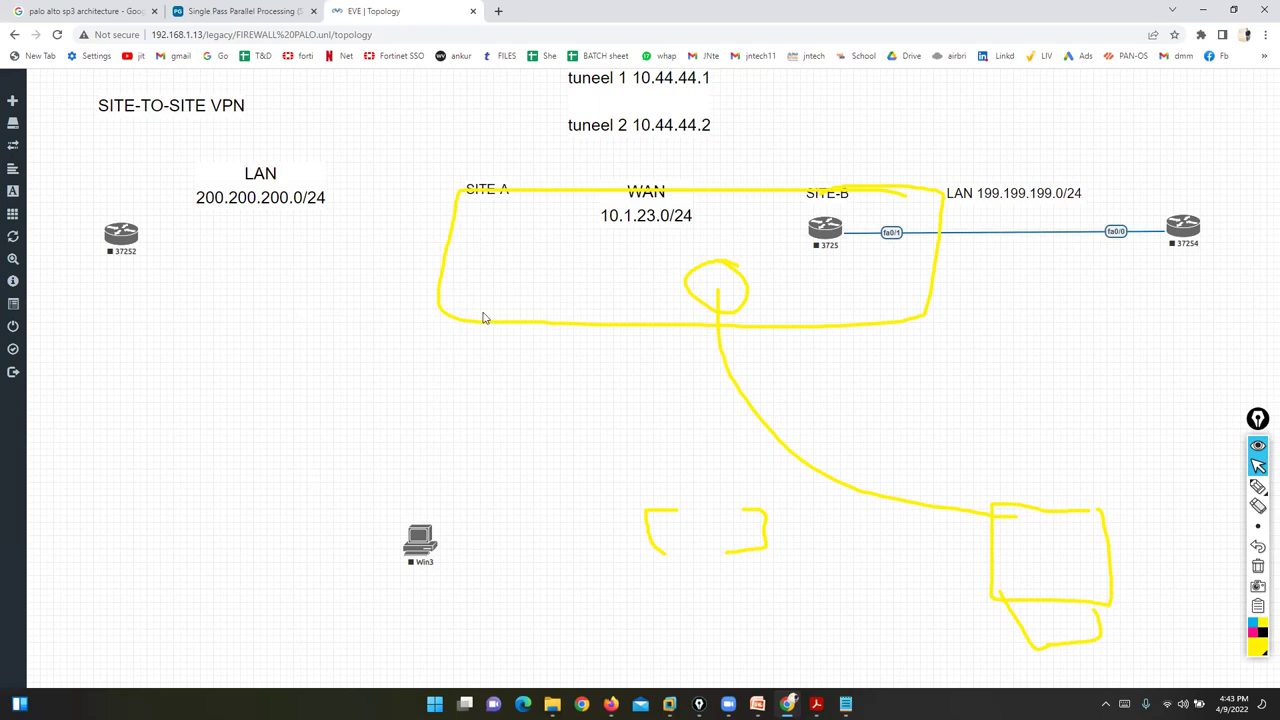
- Reposition Win3, the 37252 router and the LAN, WAN and SITE-A labels on the canvas
drag(408, 527, 410, 597)
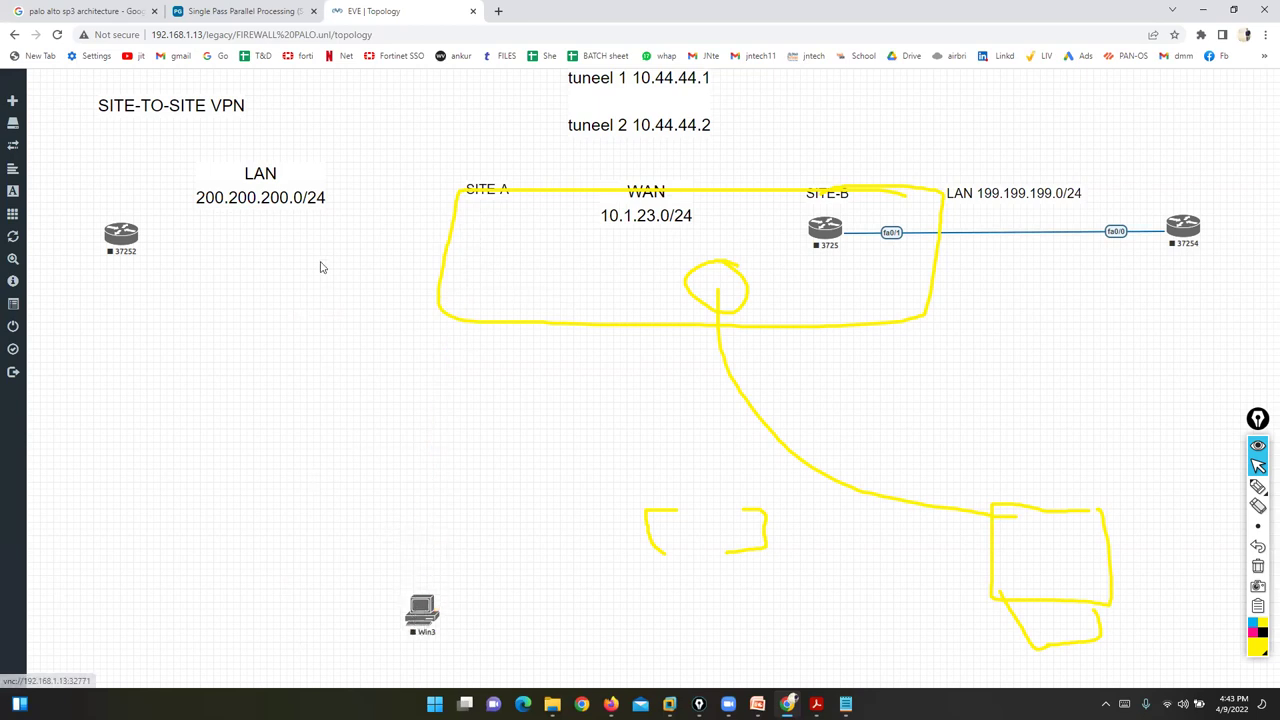
drag(280, 196, 306, 200)
drag(390, 181, 982, 91)
drag(157, 240, 847, 282)
drag(688, 224, 982, 252)
drag(522, 202, 988, 341)
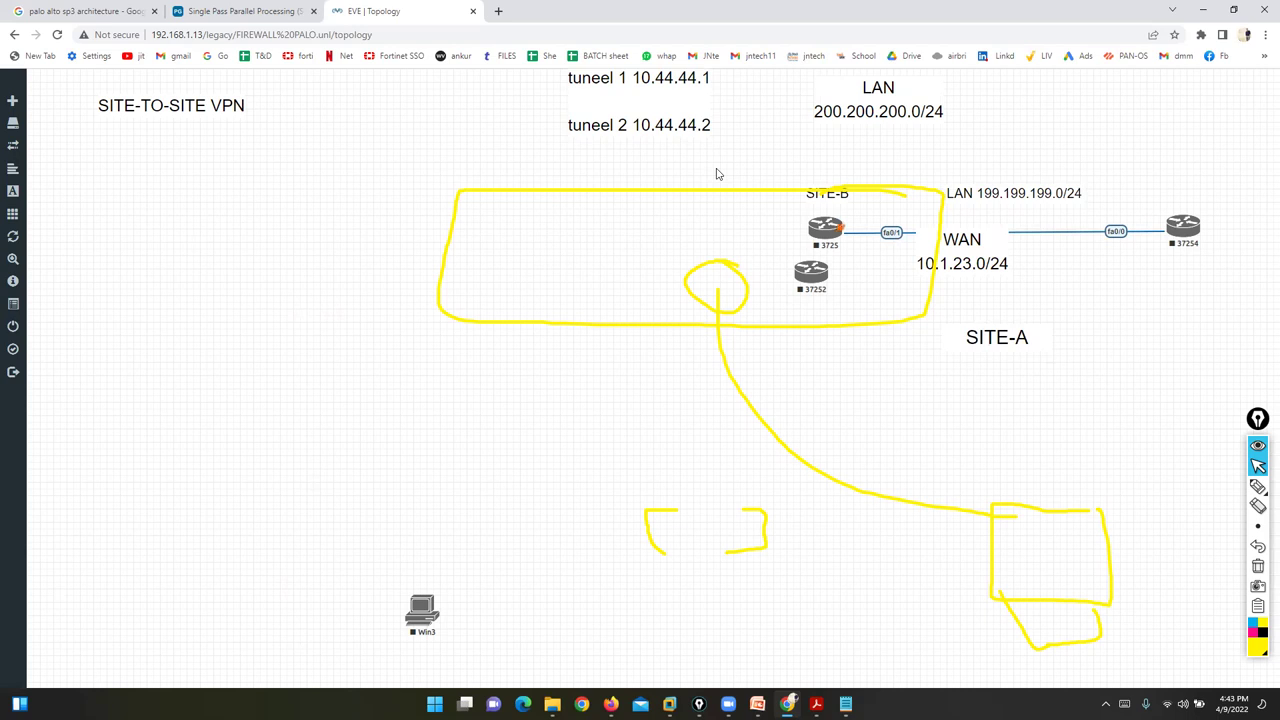
drag(443, 627, 195, 627)
right_click(389, 425)
- Add a Palo Alto VM-100 Firewall node and place it at the upper left
click(458, 249)
text(palo)
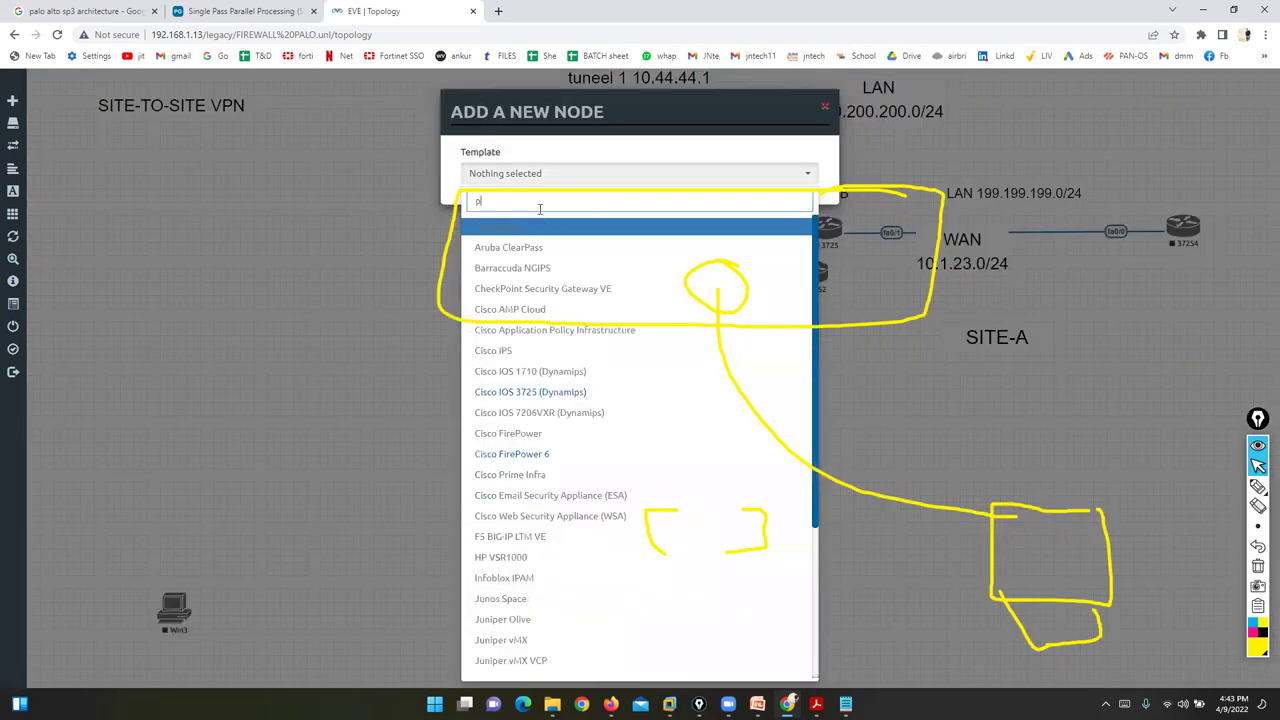
click(545, 227)
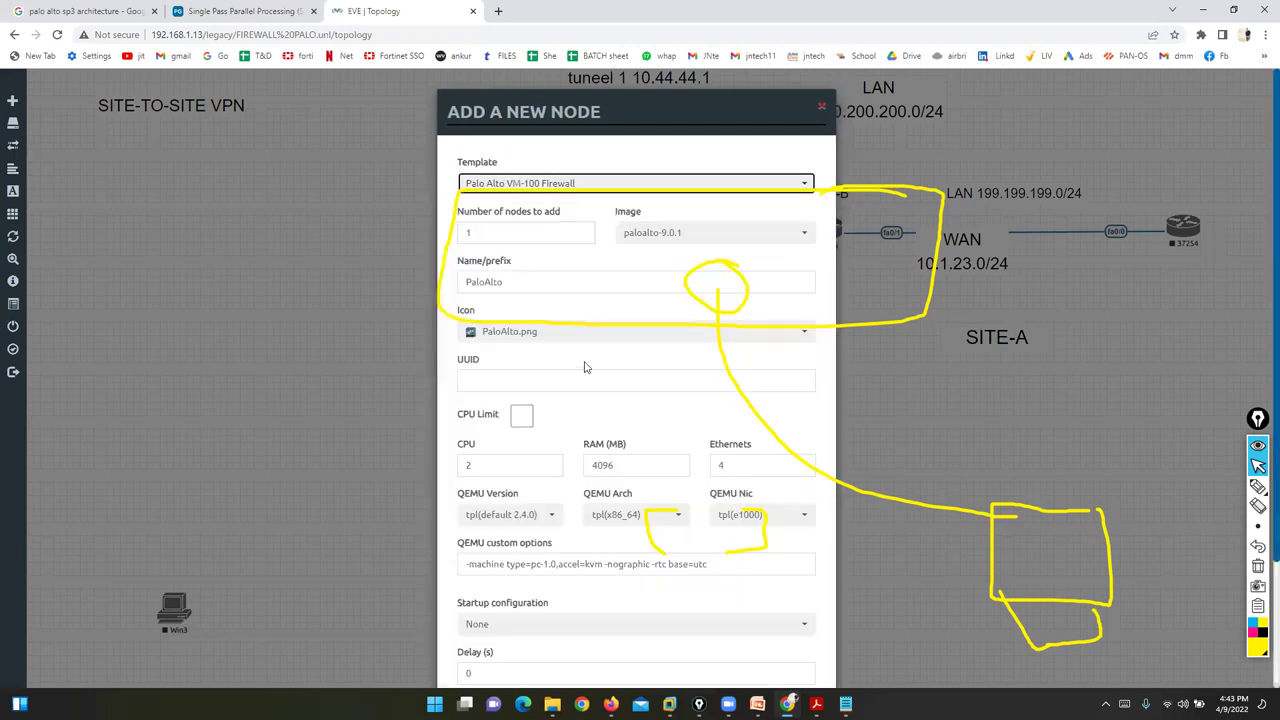
scroll(560, 560, down, 3)
click(560, 678)
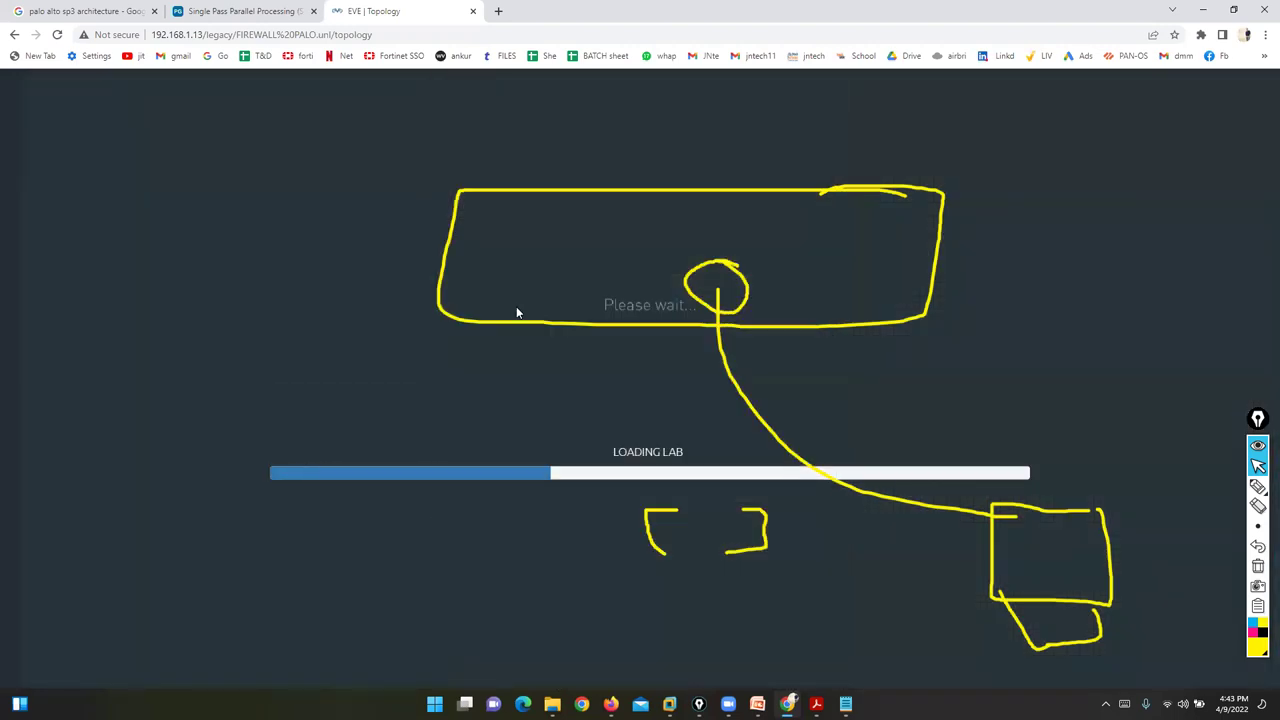
drag(313, 372, 173, 610)
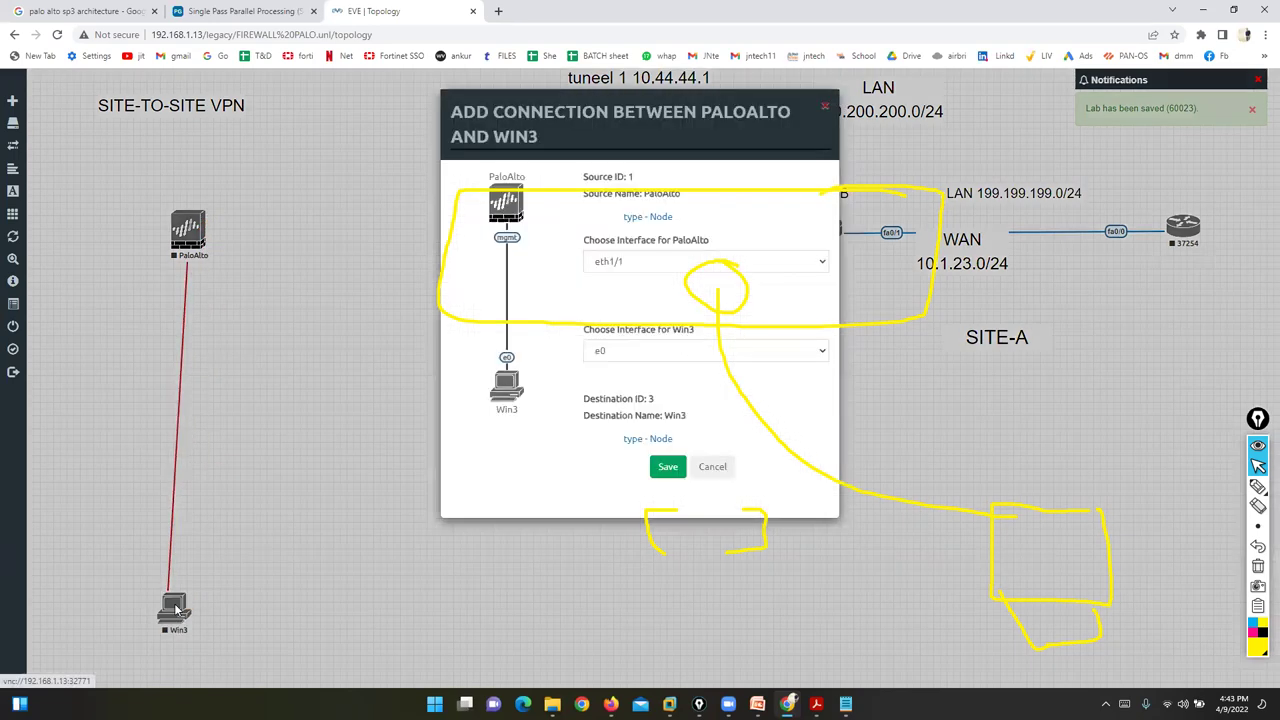
- Connect PaloAlto's mgmt interface to Win3, start the firewall, and minimise the browser
click(641, 264)
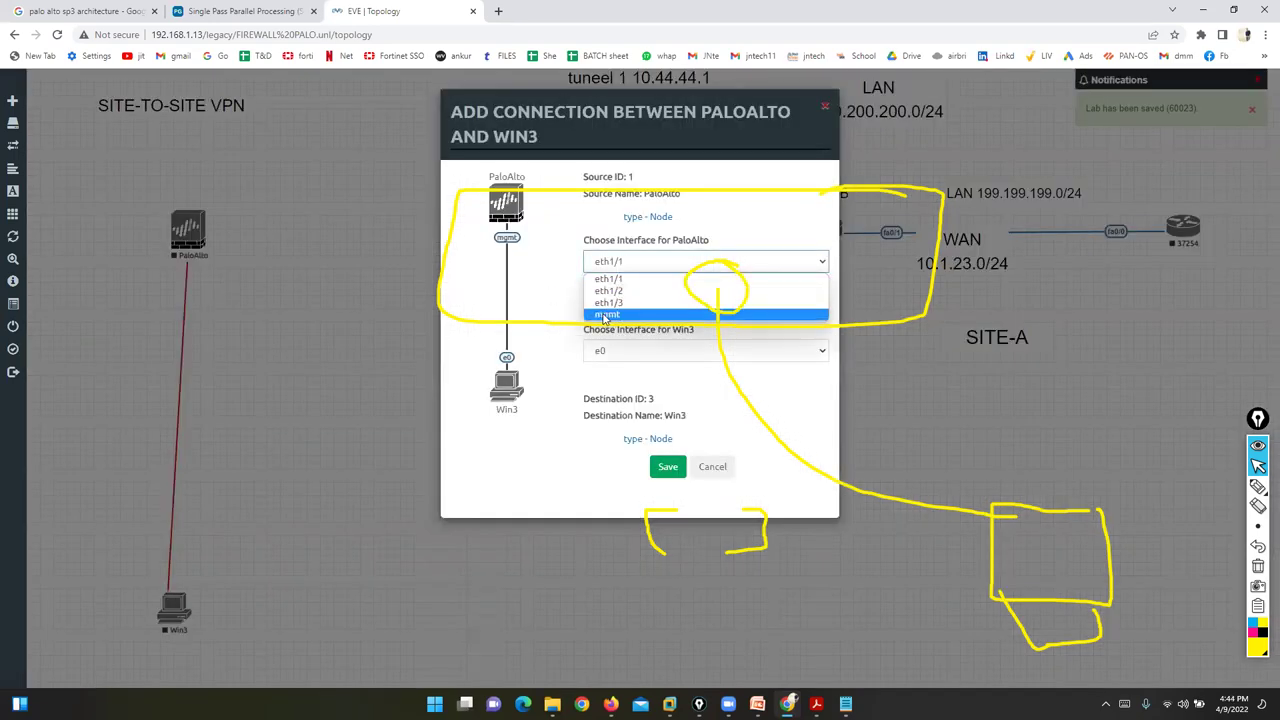
click(607, 314)
click(668, 468)
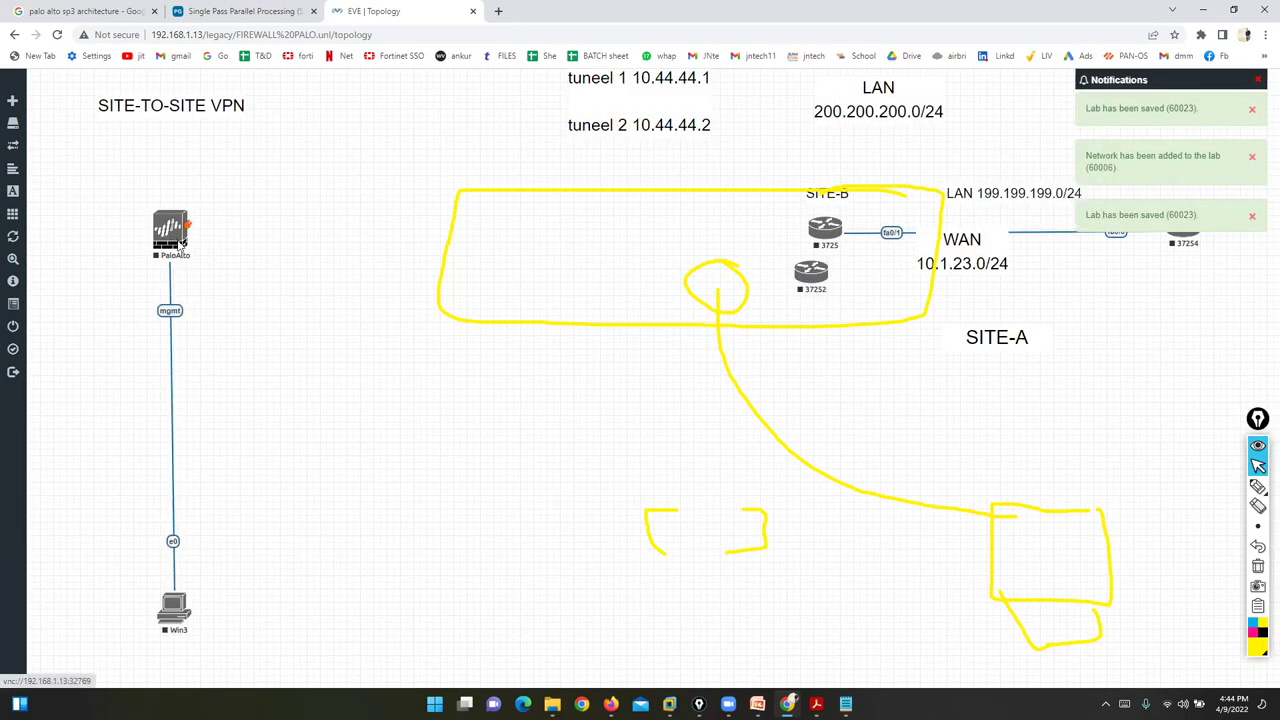
right_click(181, 242)
click(205, 267)
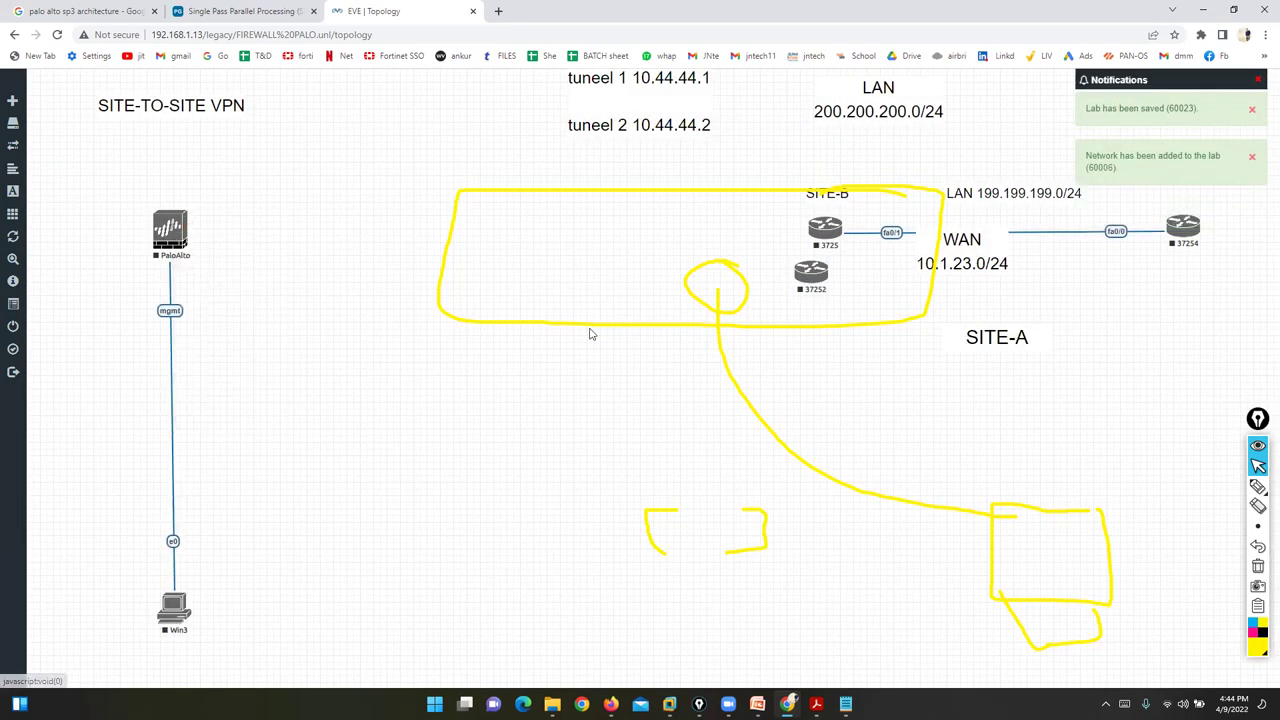
click(1197, 9)
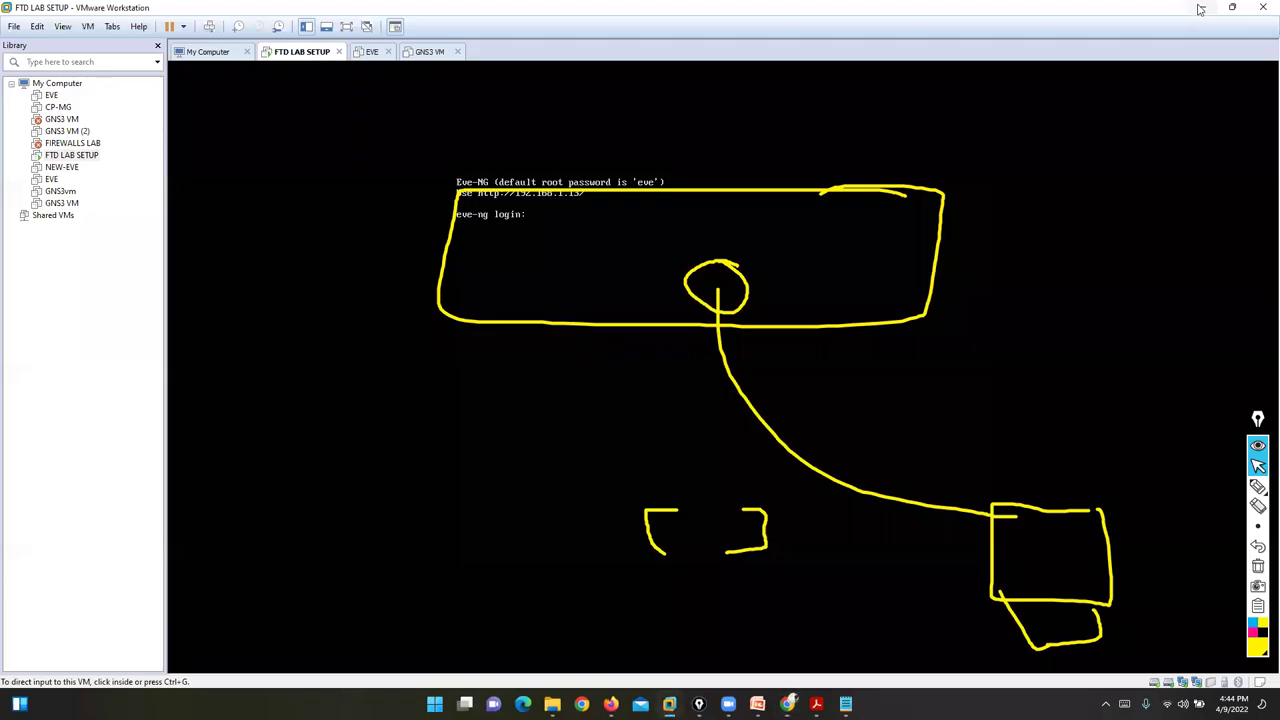
- Present slide 13 full screen, ink-mark the admin user name and password lines, then clear the ink
click(1200, 9)
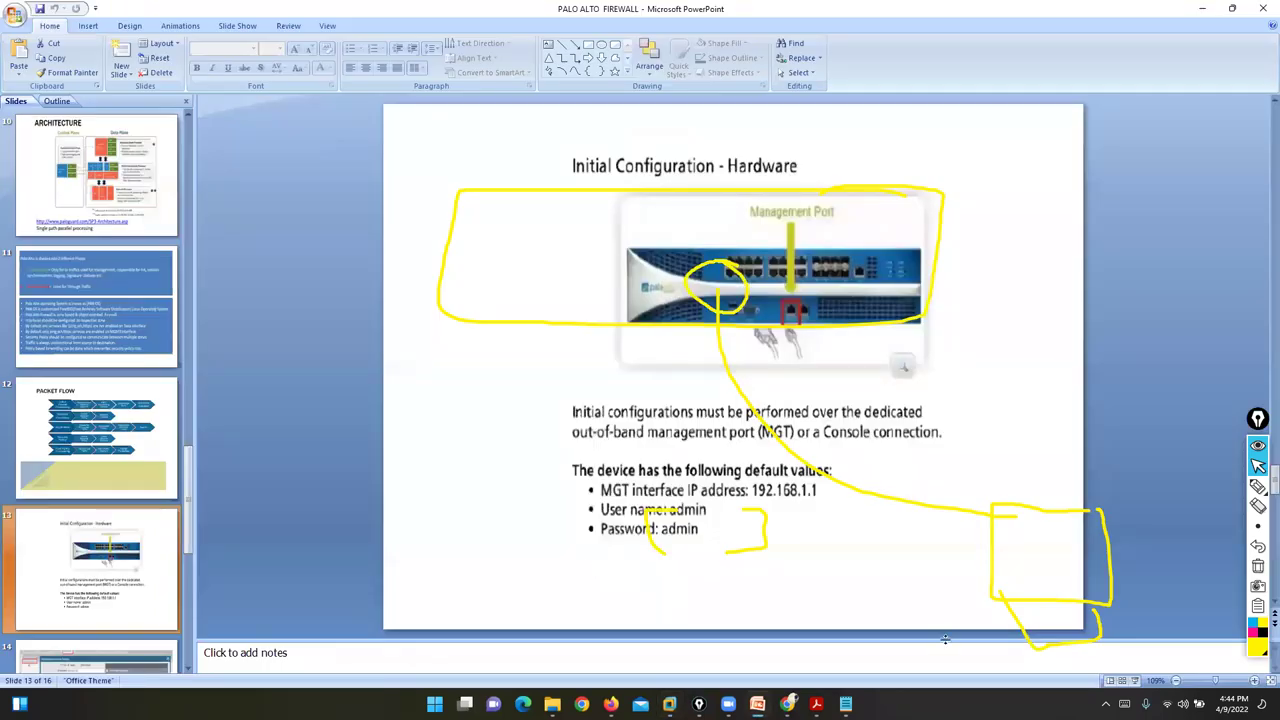
click(1133, 681)
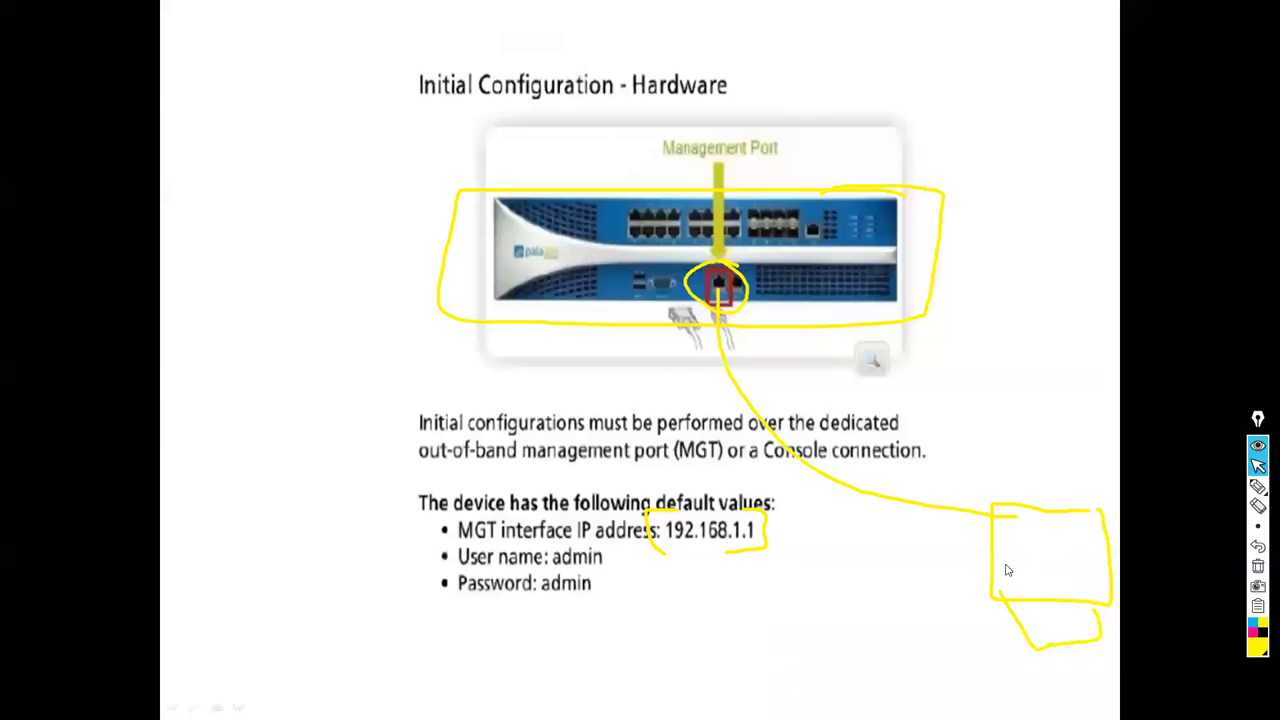
click(1258, 487)
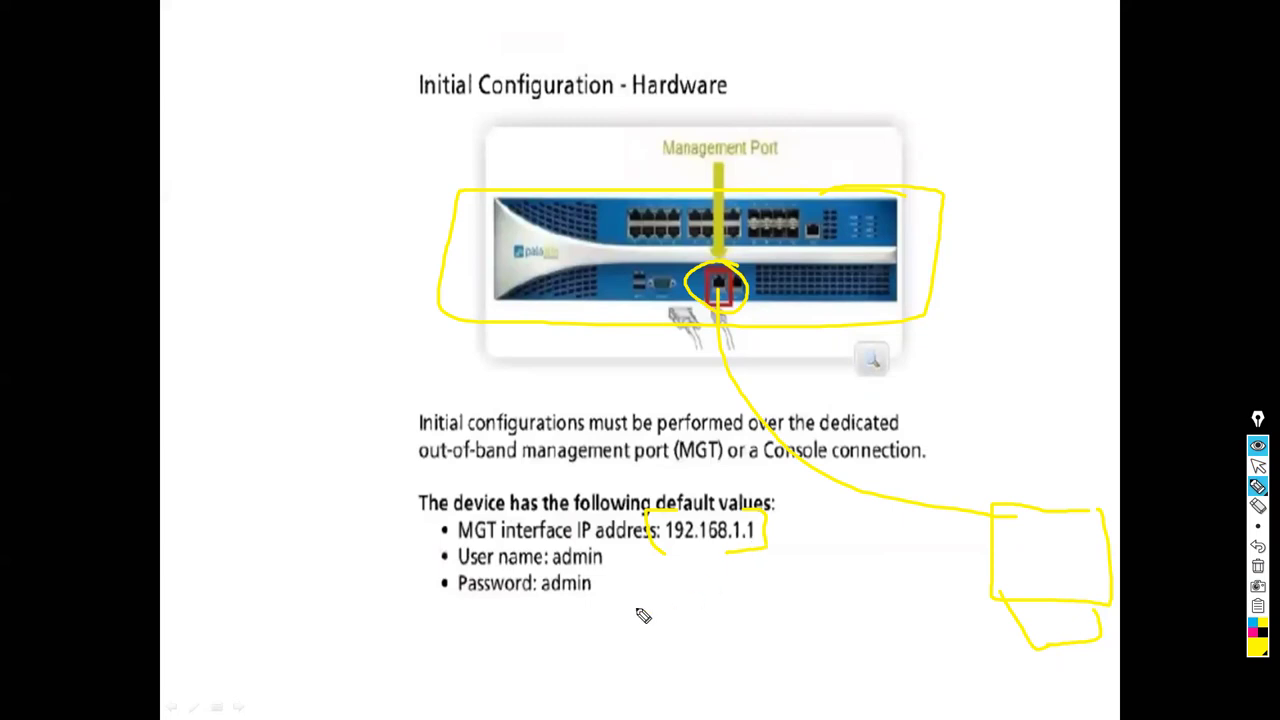
drag(607, 562, 643, 557)
mouse_move(600, 611)
mouse_down()
mouse_move(608, 634)
mouse_move(635, 621)
mouse_up()
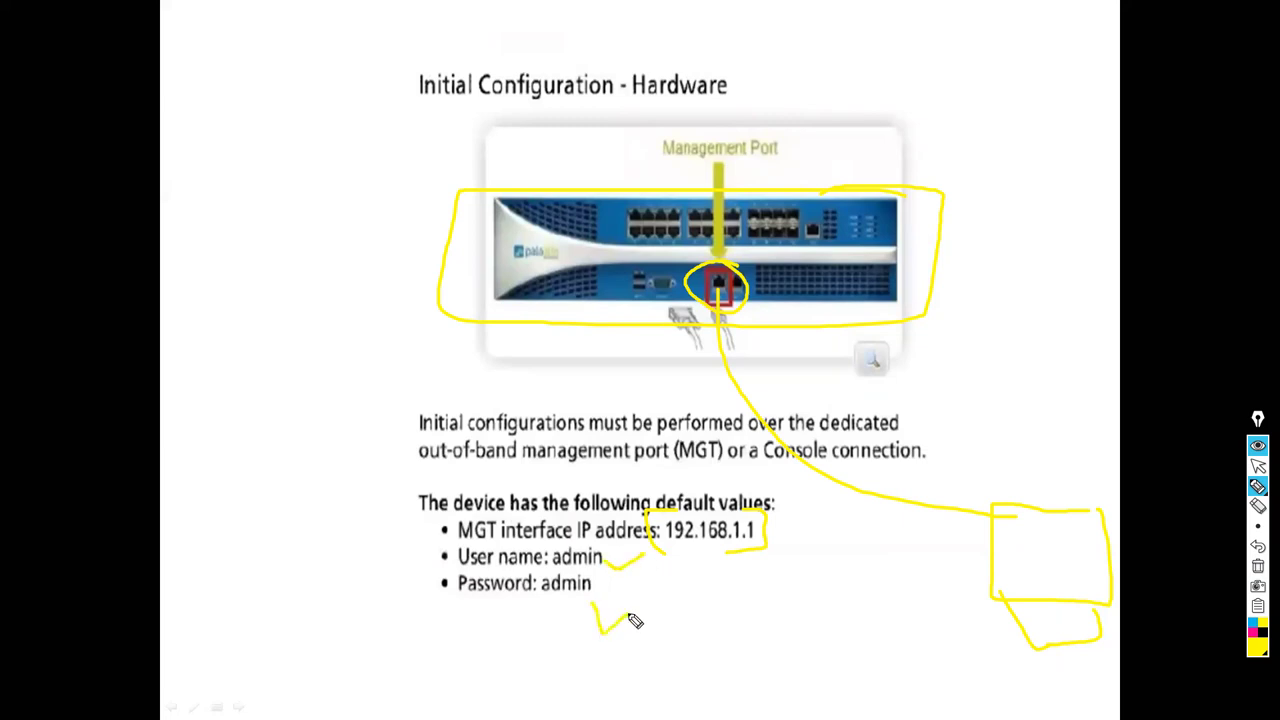
click(1258, 566)
click(1258, 466)
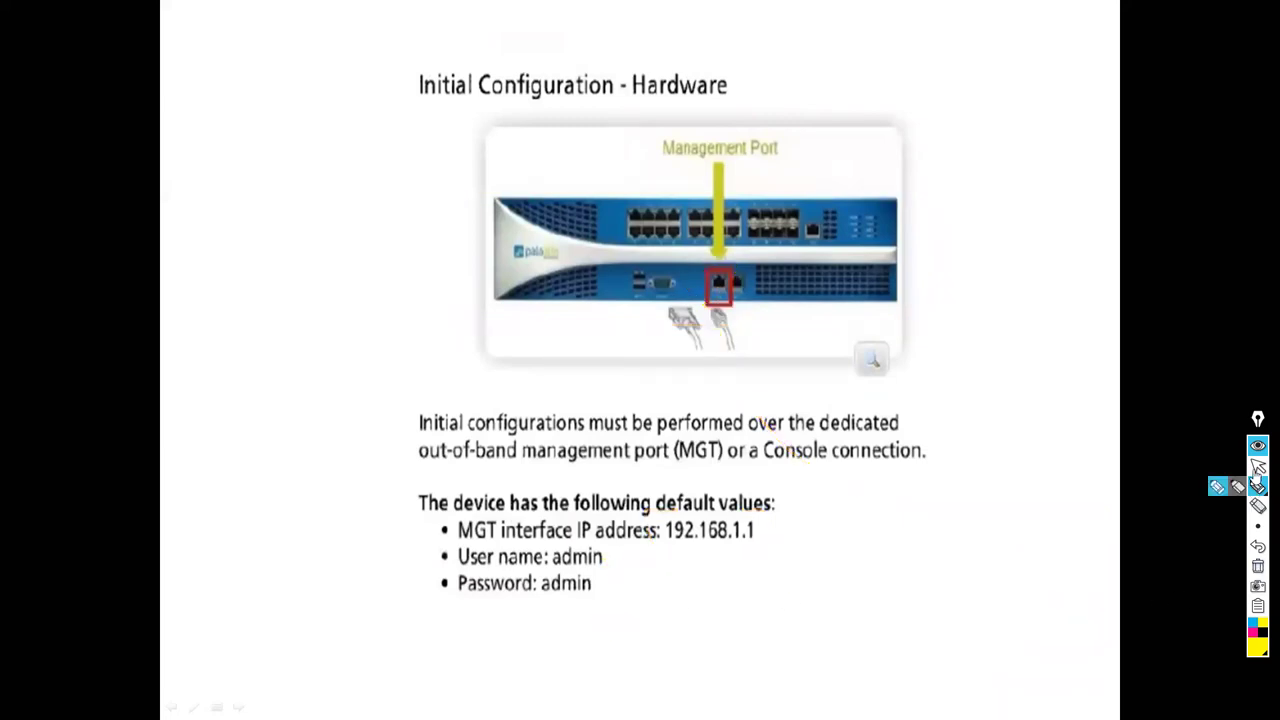
key(Escape)
- Minimise PowerPoint and the empty Notepad, and restore the Chrome EVE topology page
click(1160, 10)
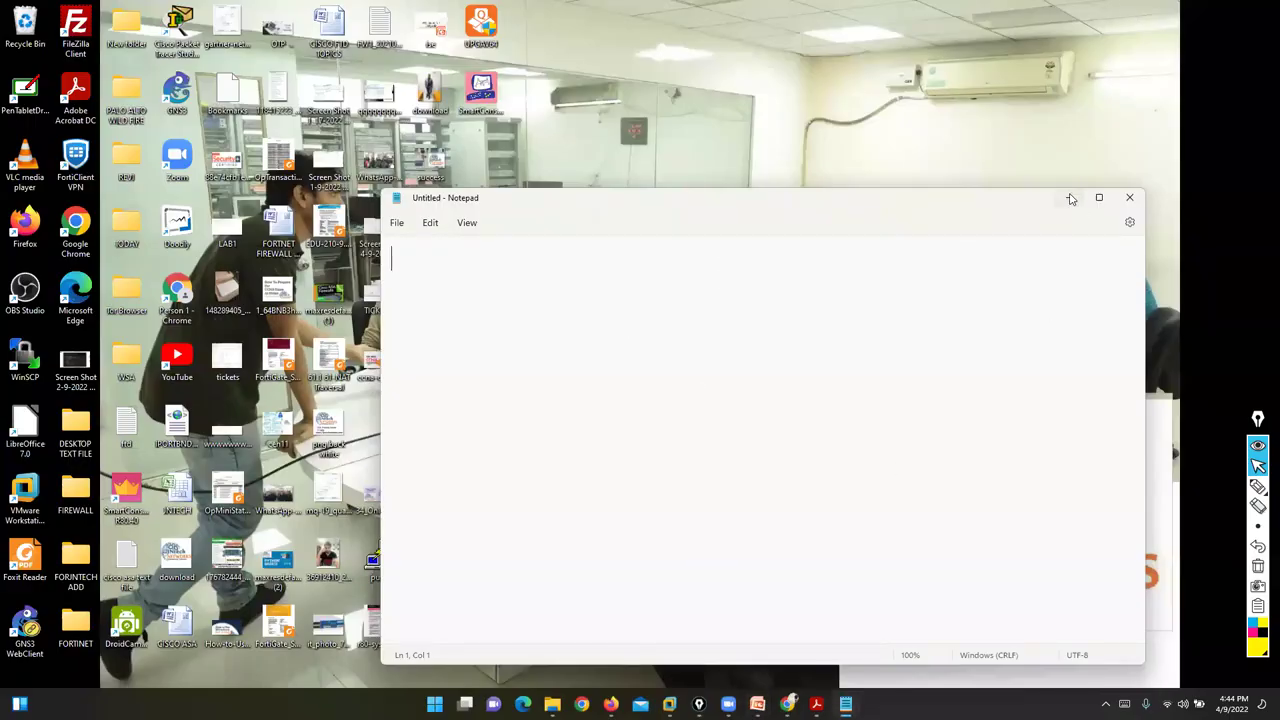
click(1068, 197)
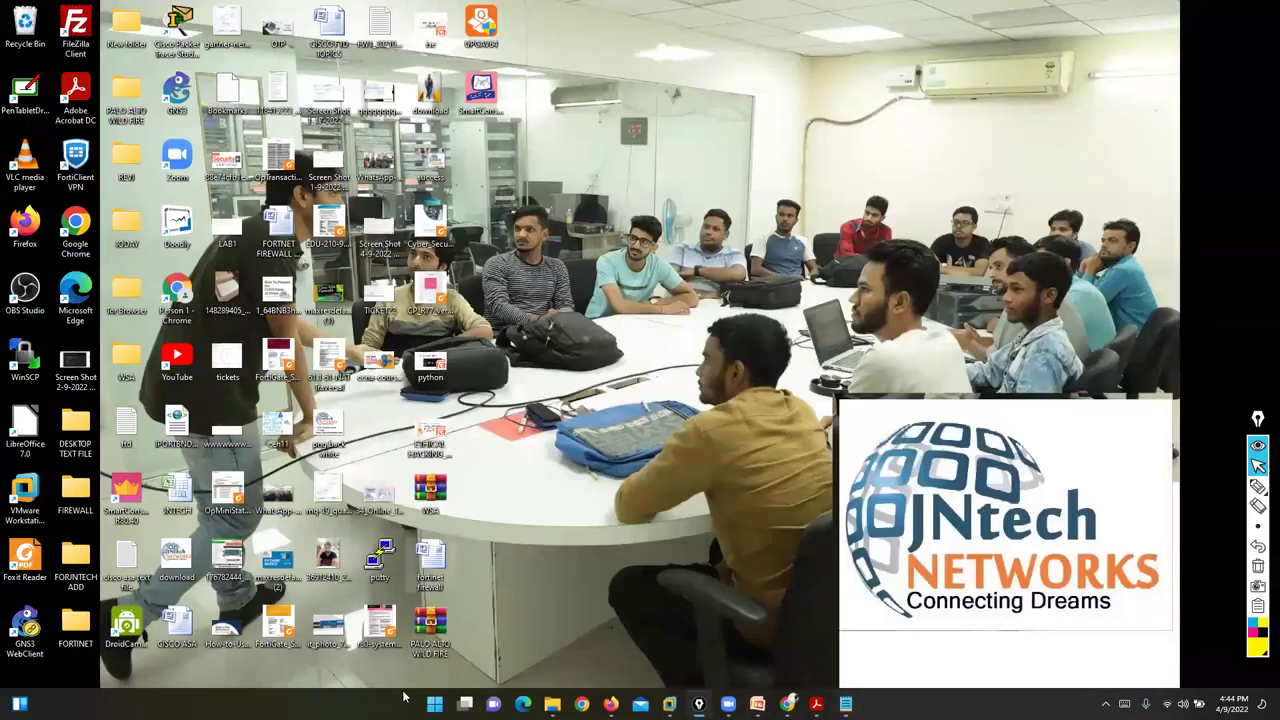
click(788, 704)
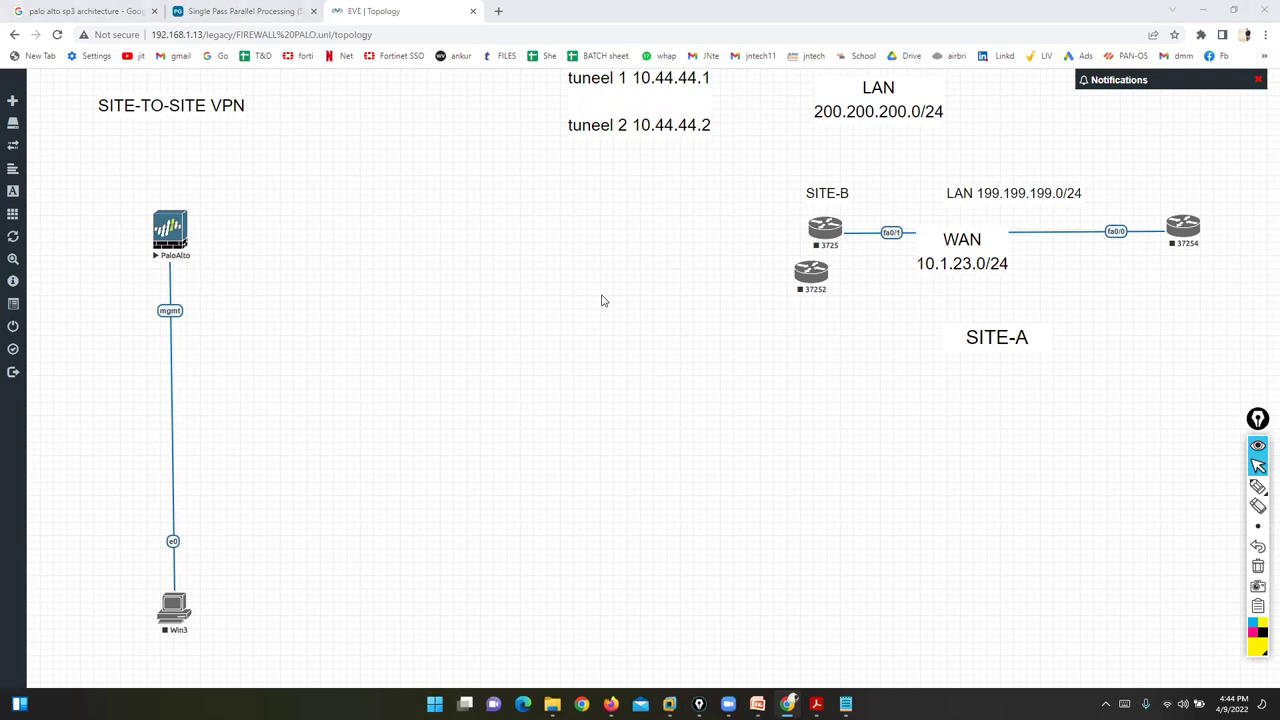
- Start Win3, open its VNC console to boot Windows normally, and move Win3 beside PaloAlto
right_click(172, 608)
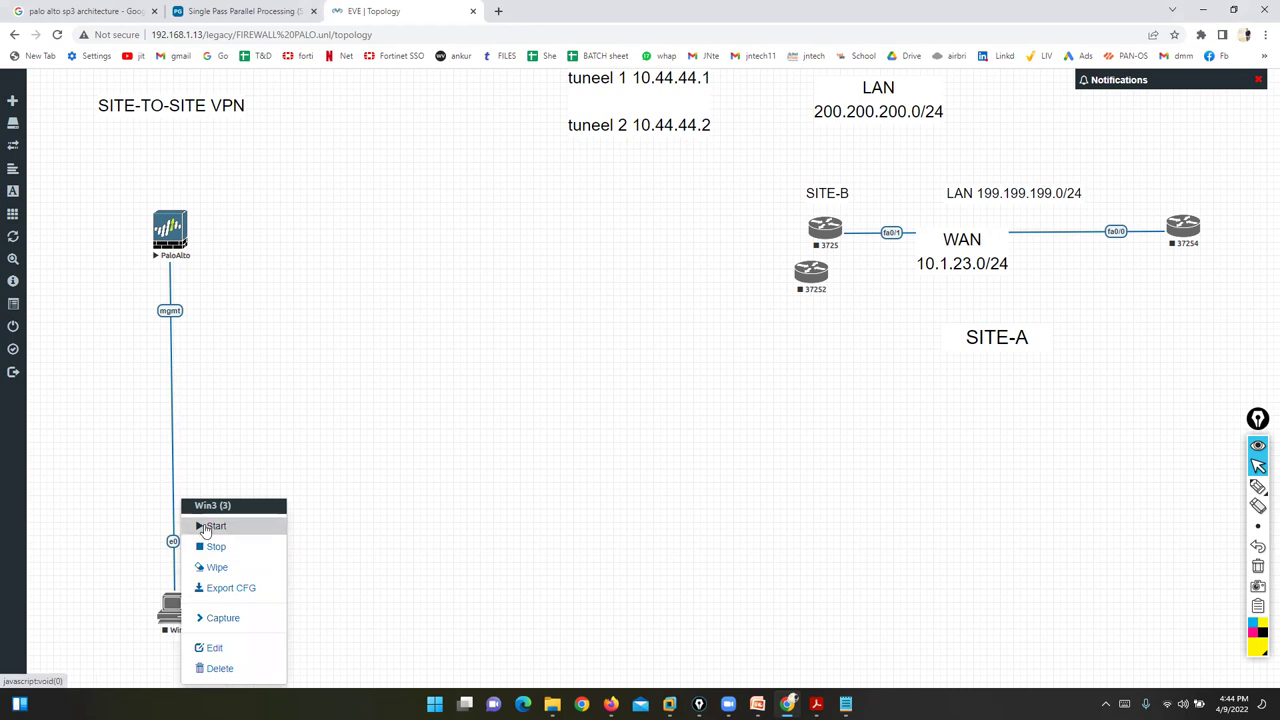
click(210, 526)
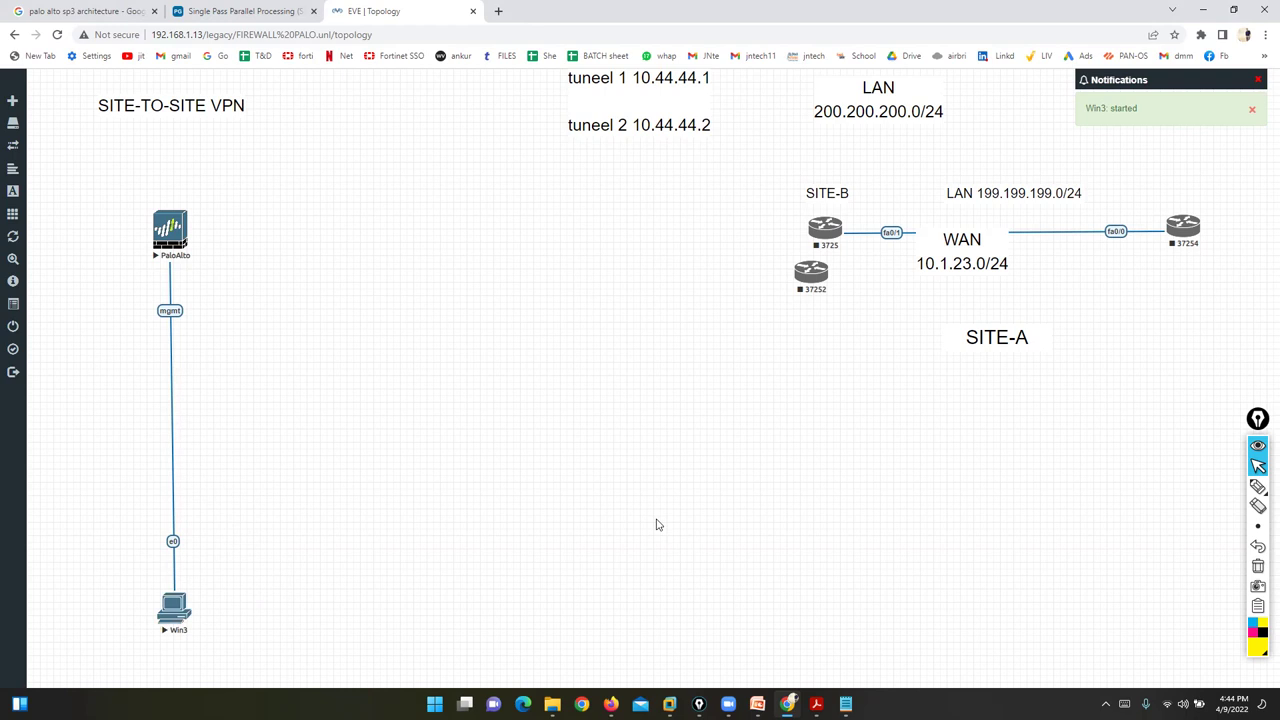
click(174, 607)
click(674, 125)
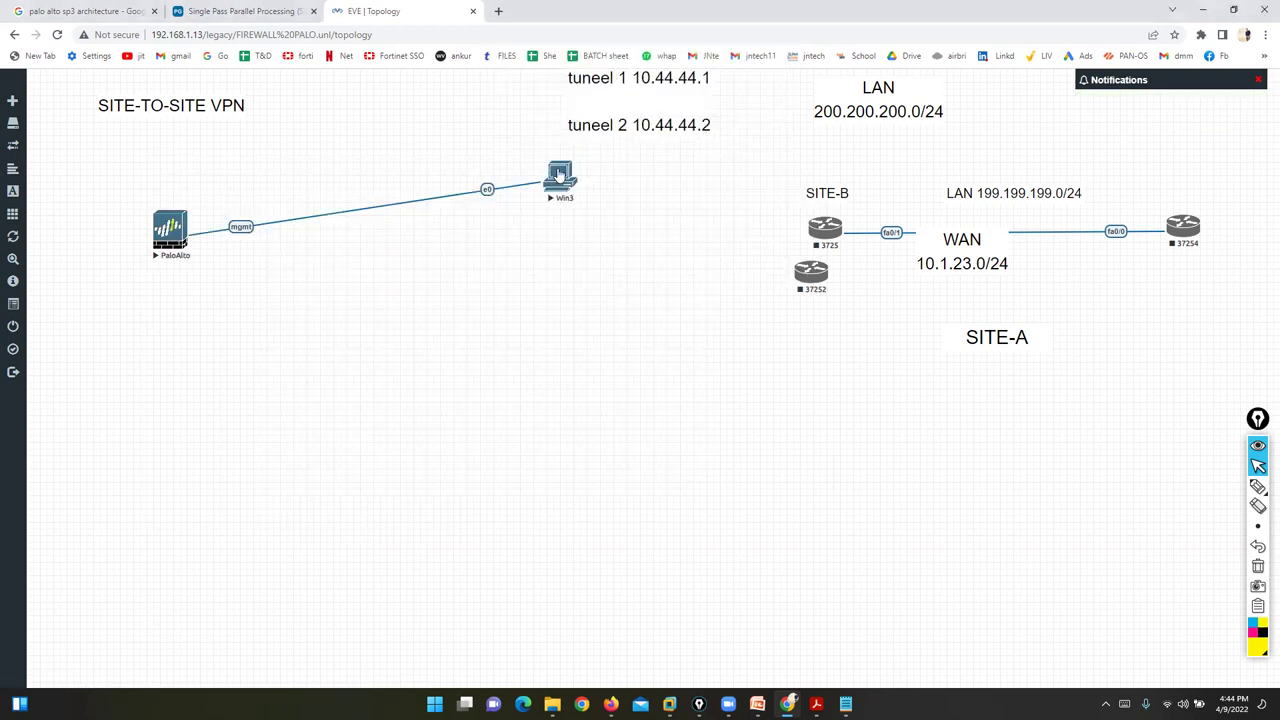
key(Return)
drag(300, 222, 234, 413)
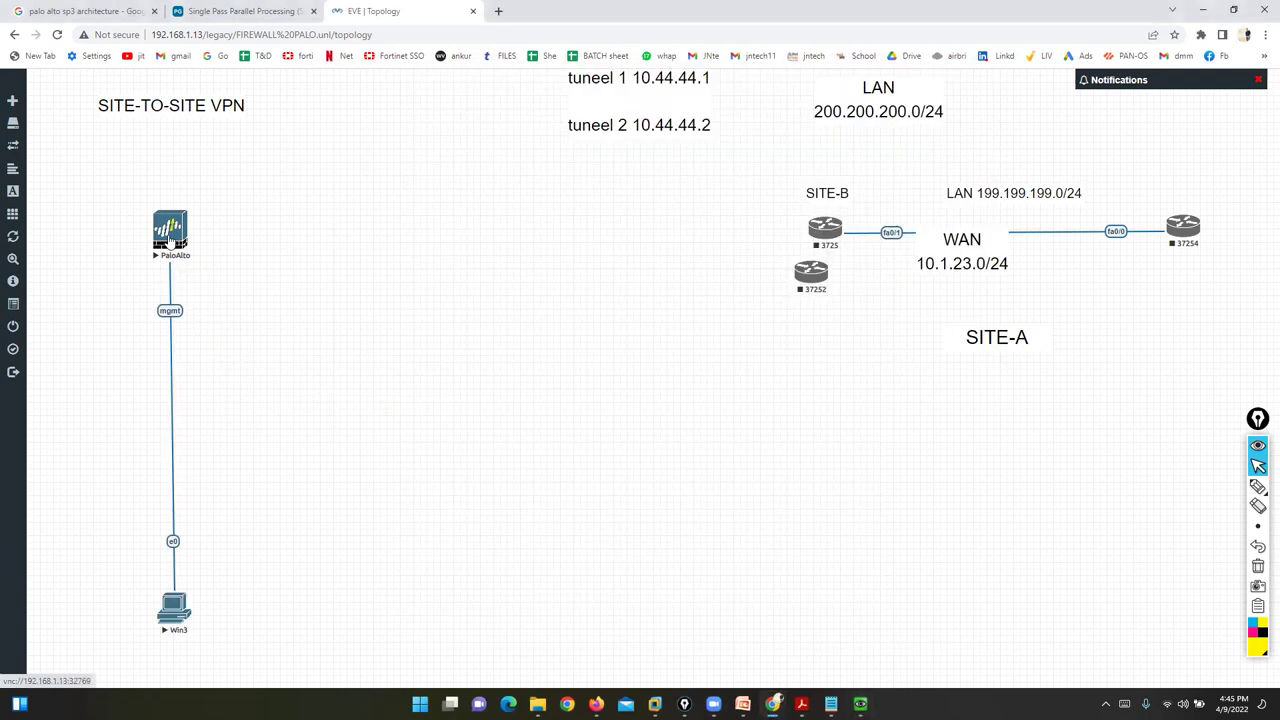
click(655, 126)
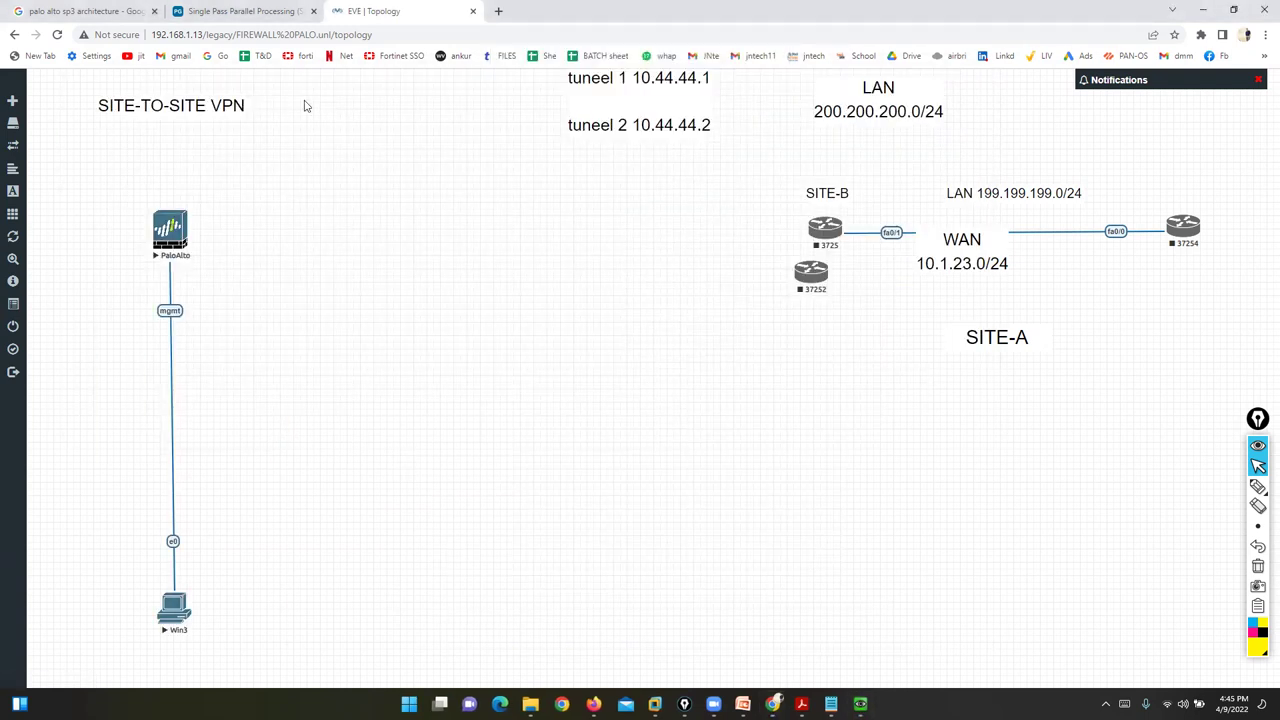
- Move the console aside, sketch the mgmt link down to Win3 on the topology, then erase it
drag(477, 203, 394, 93)
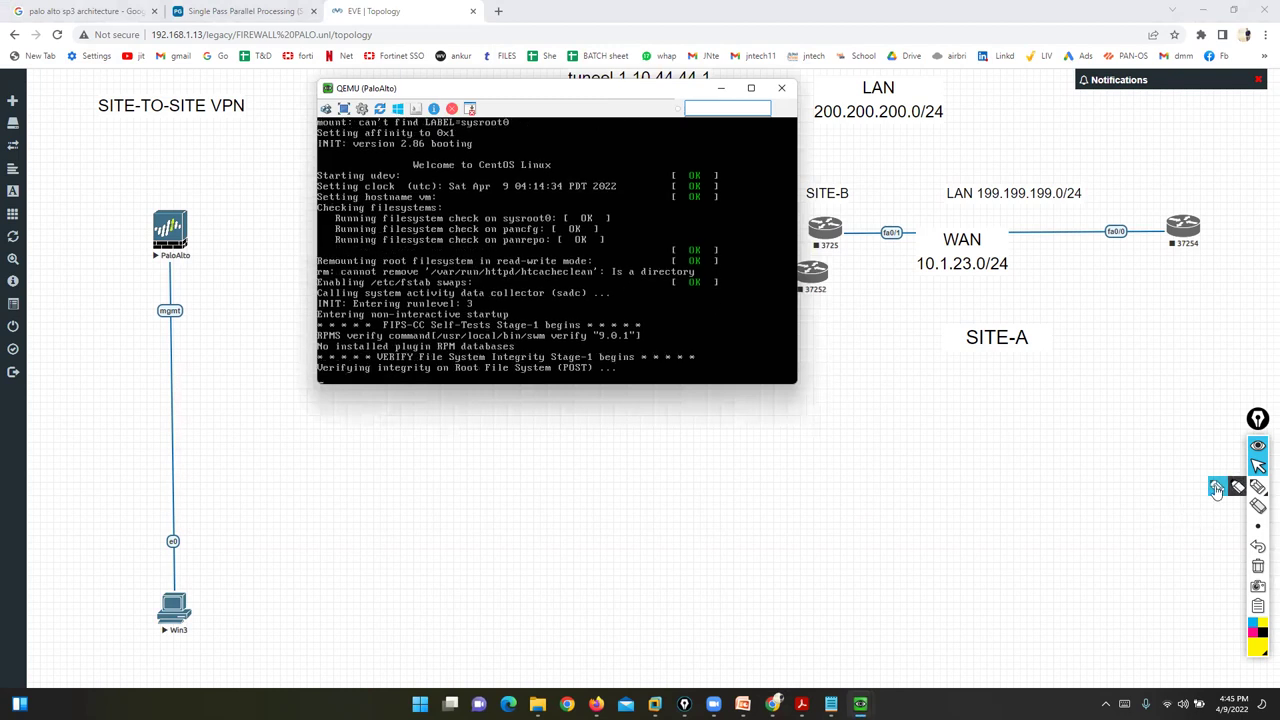
click(1258, 486)
mouse_move(178, 280)
mouse_down()
mouse_move(137, 322)
mouse_move(209, 280)
mouse_move(180, 274)
mouse_up()
drag(188, 340, 198, 605)
drag(166, 560, 228, 550)
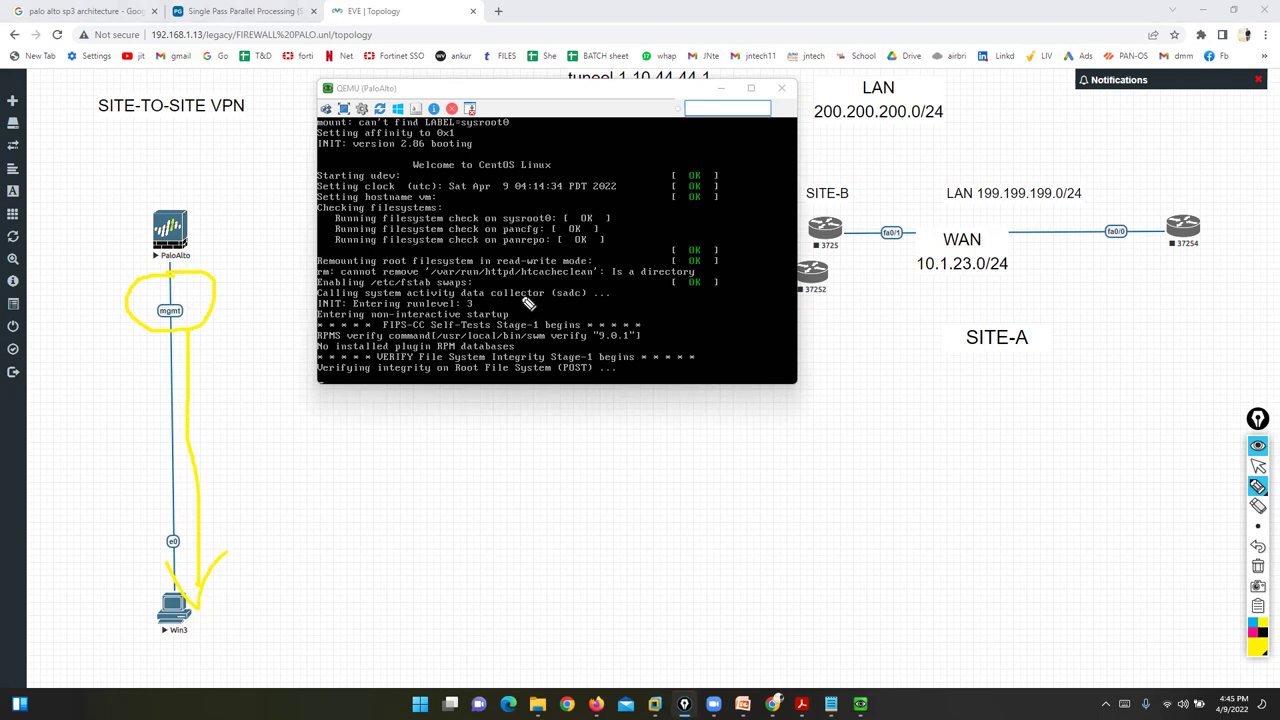
click(1258, 566)
click(1258, 466)
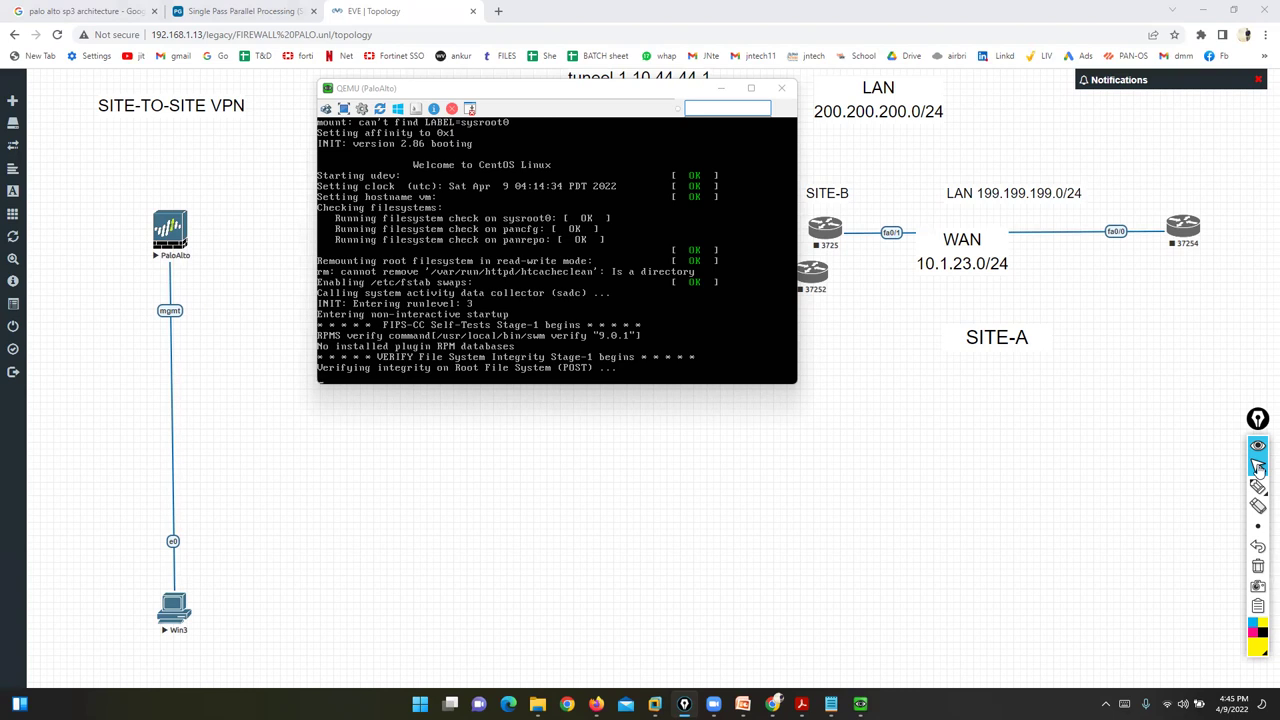
- Bring the PaloAlto console to the front and shift it up-left to watch the boot
click(1258, 466)
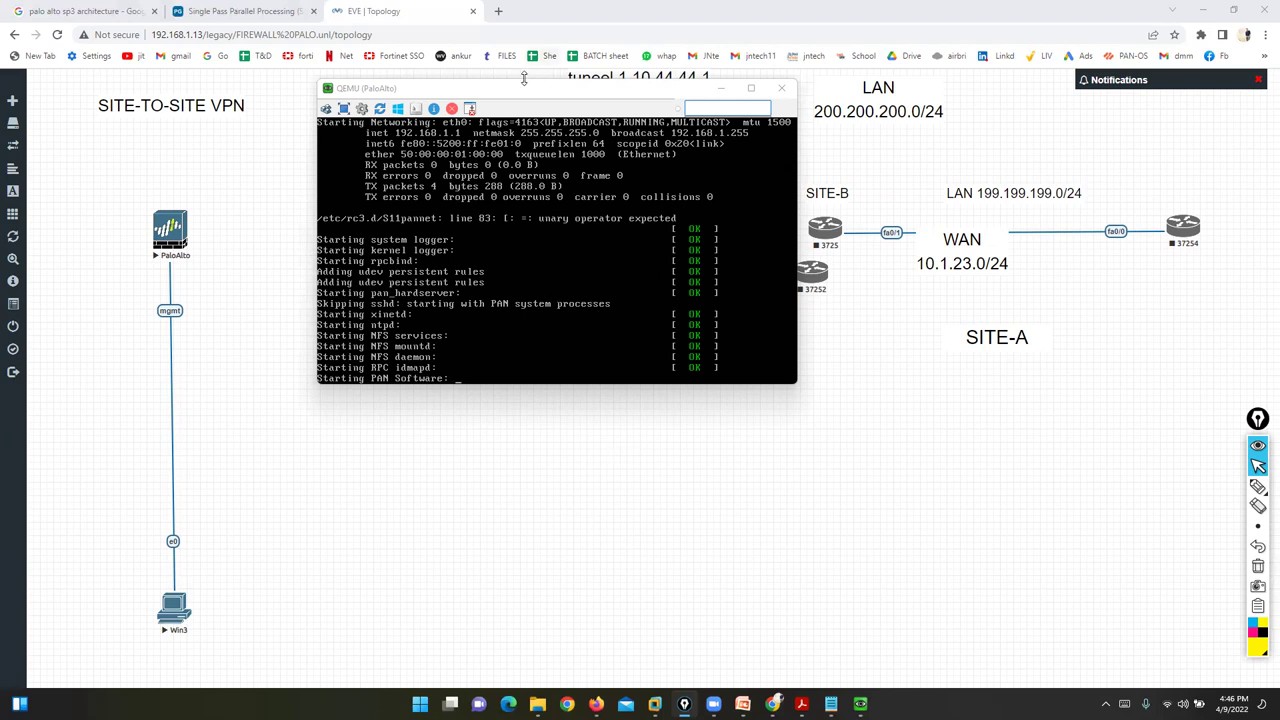
click(526, 97)
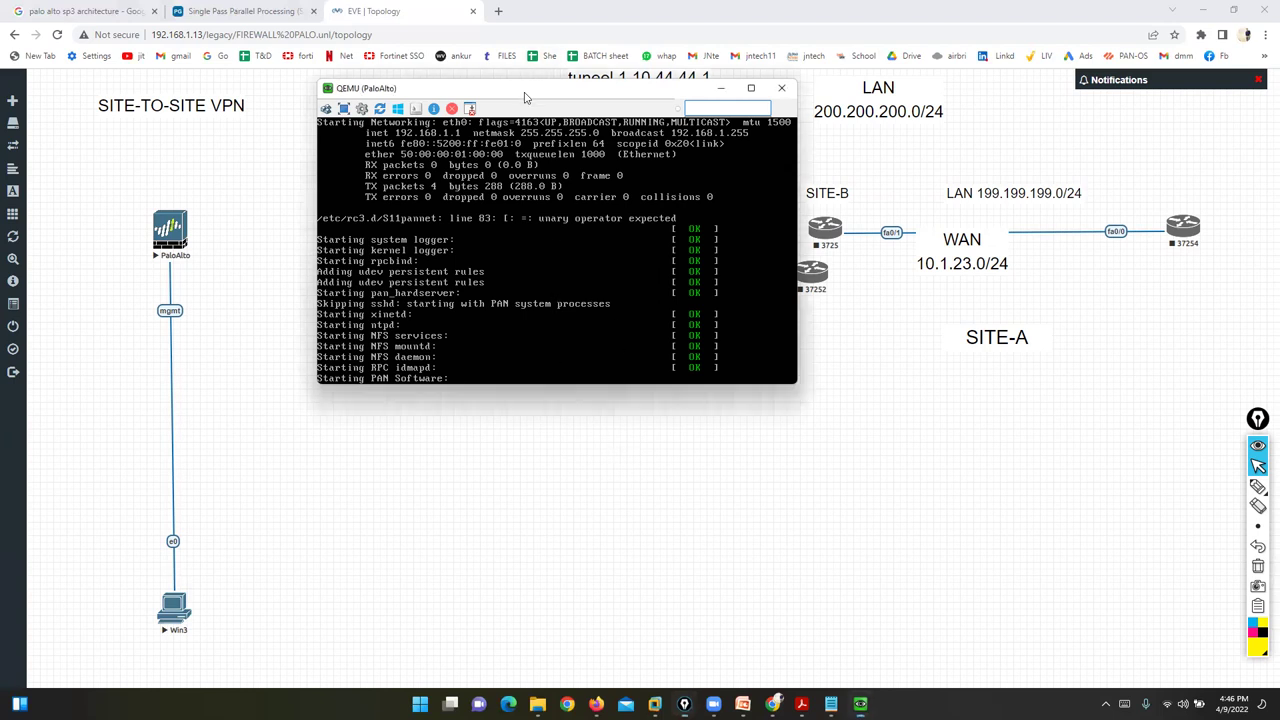
drag(525, 97, 490, 77)
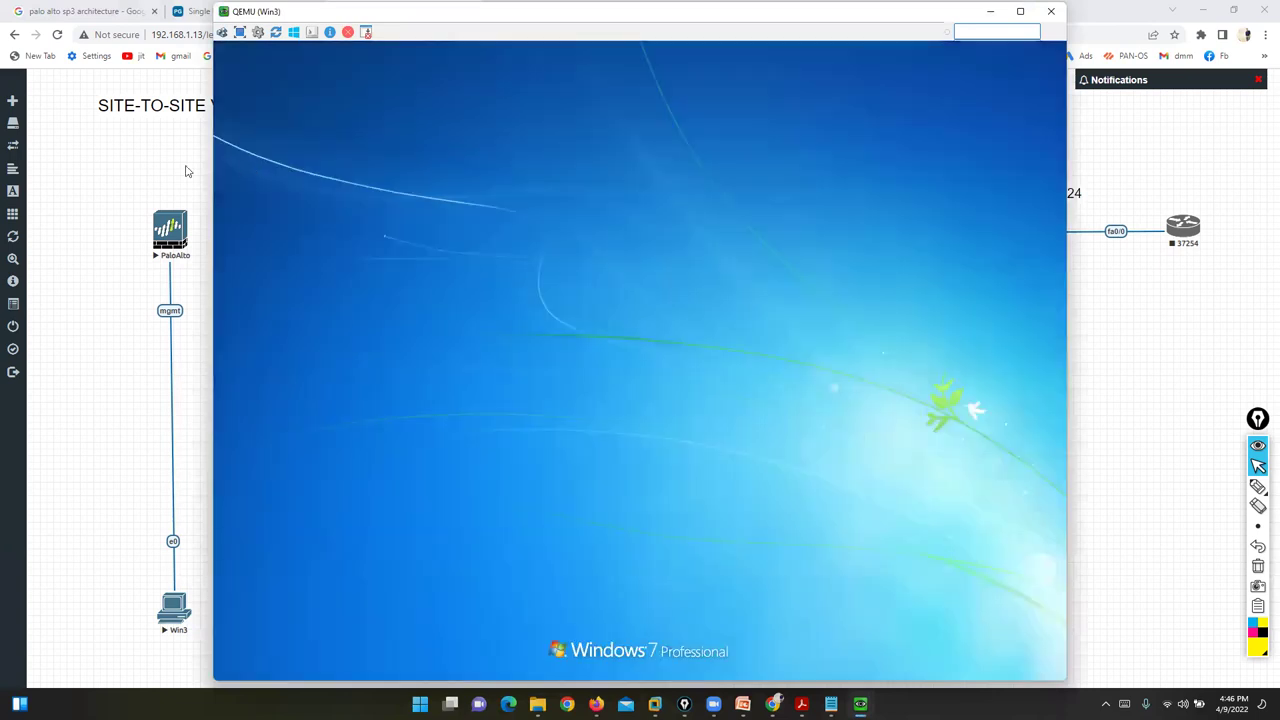
- Set the Win3 console aside, bring PaloAlto's console forward, and check the calendar date while it boots
click(165, 155)
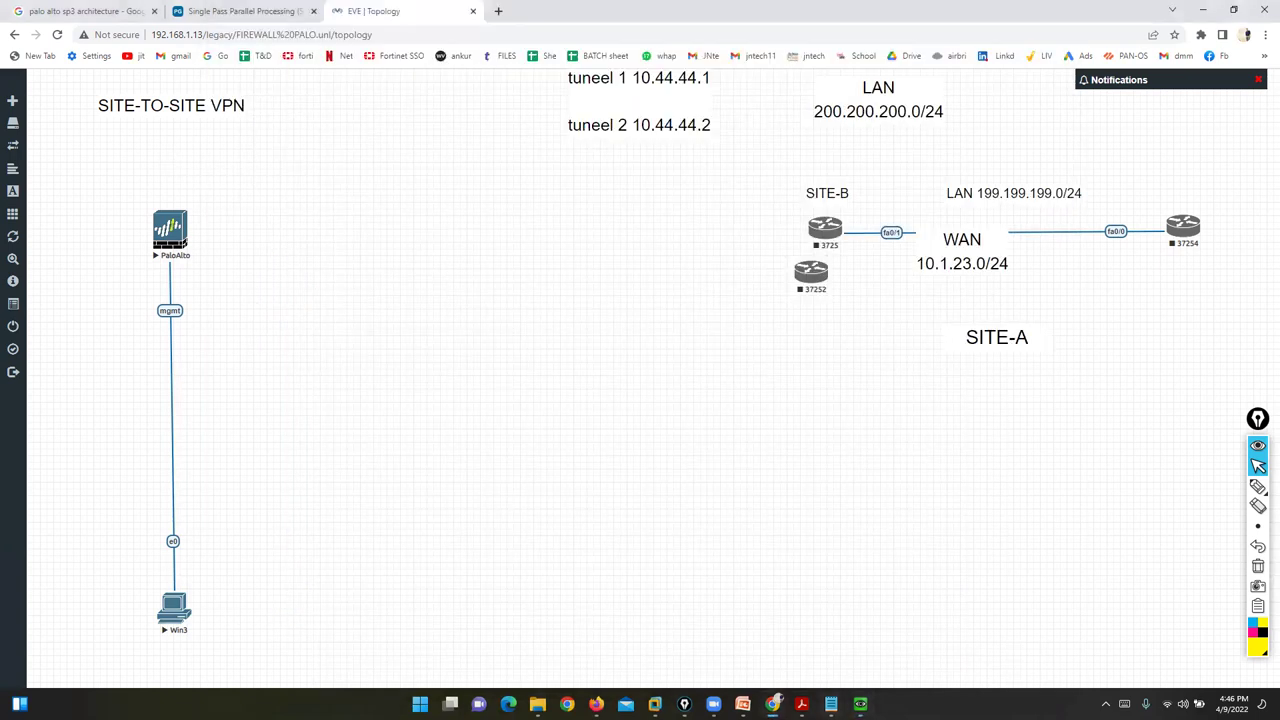
mouse_move(860, 704)
click(872, 638)
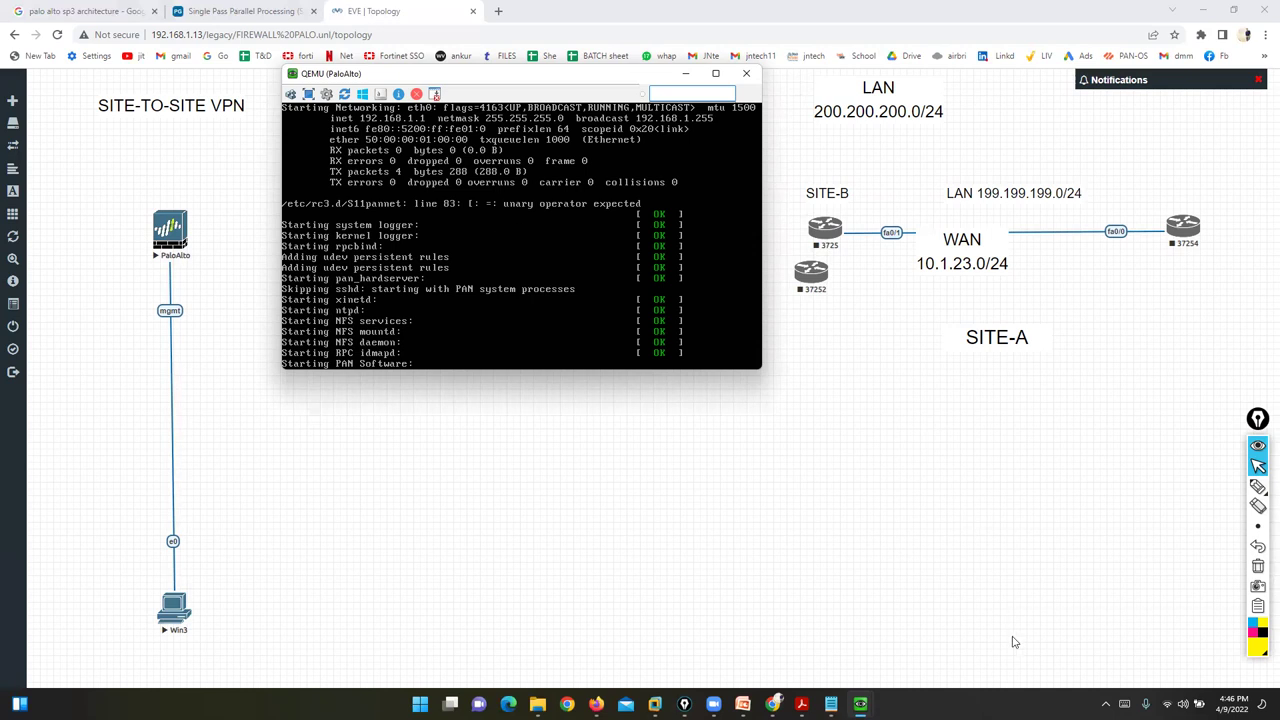
click(1232, 704)
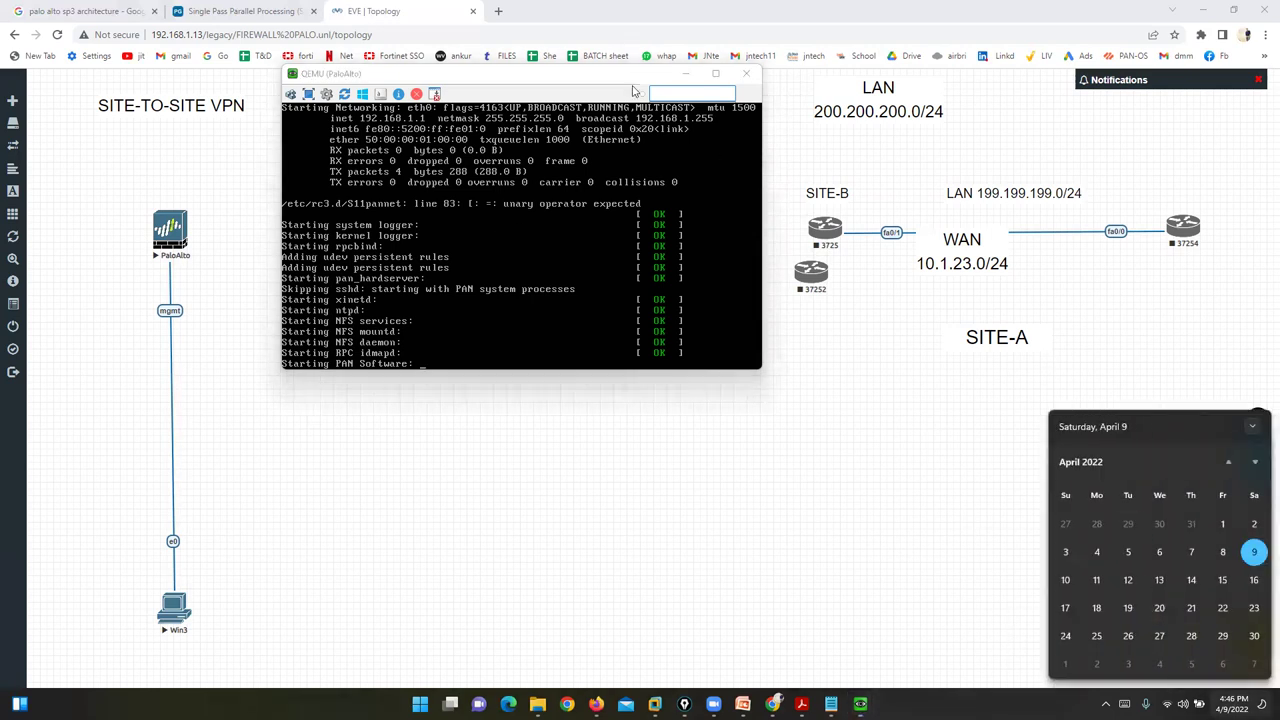
click(578, 499)
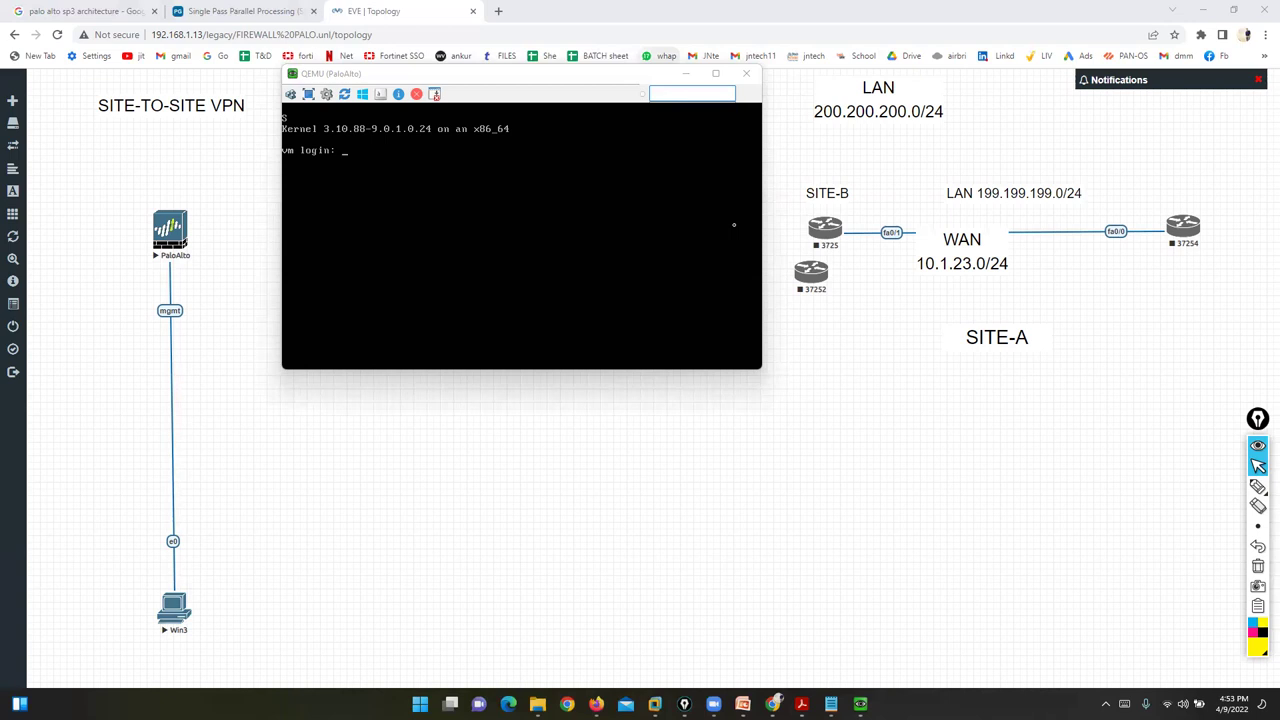
- Shift the PaloAlto console to reveal the tunnel label, view the Win3 desktop, then return to PaloAlto
drag(550, 78, 609, 108)
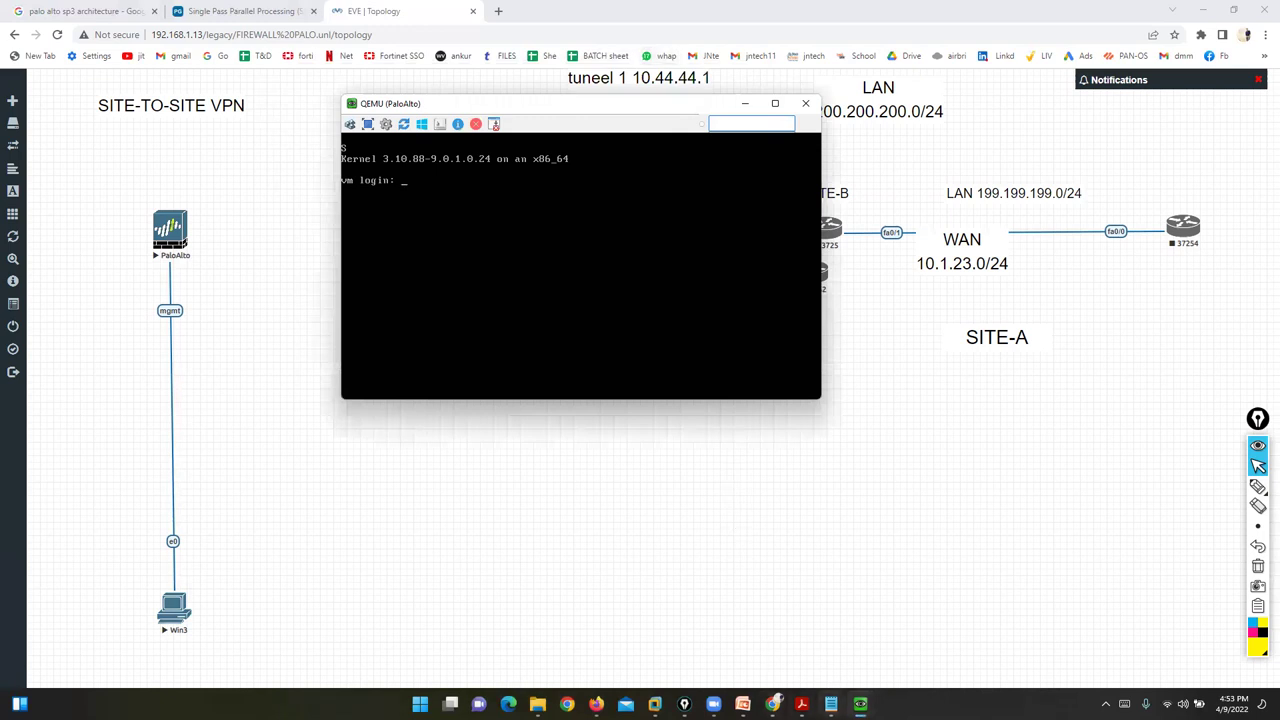
click(860, 704)
click(795, 640)
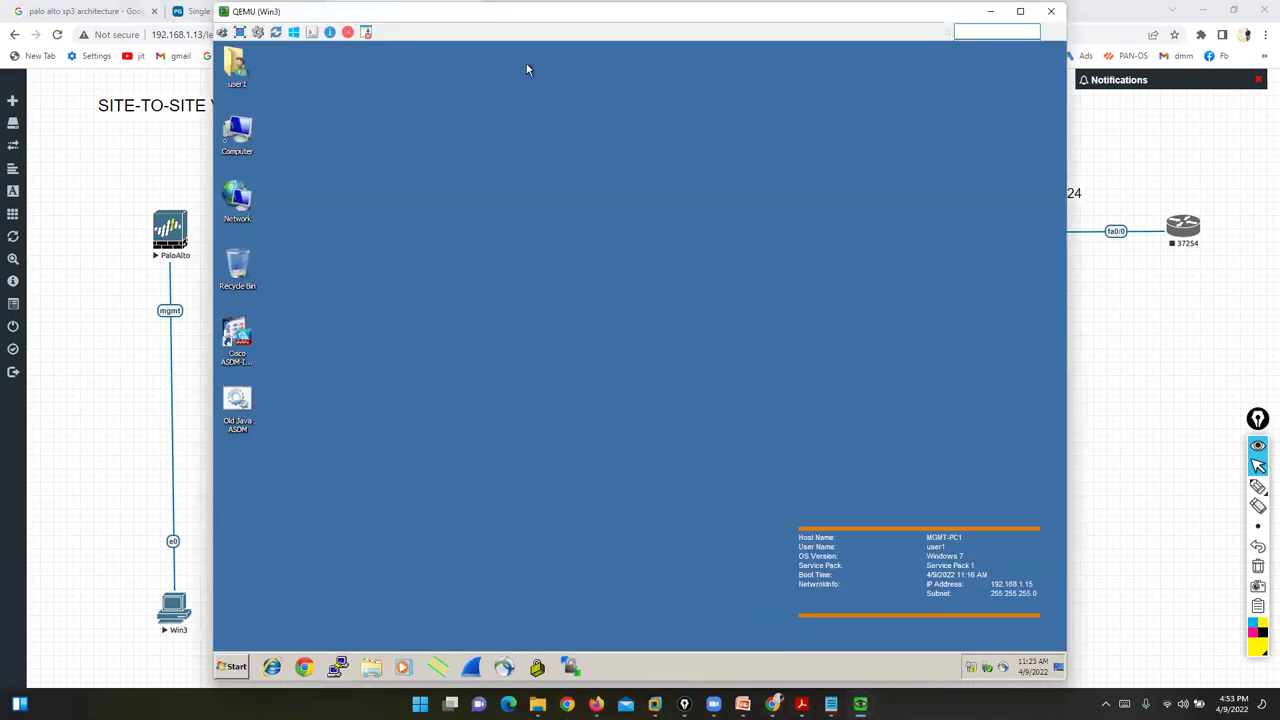
click(158, 158)
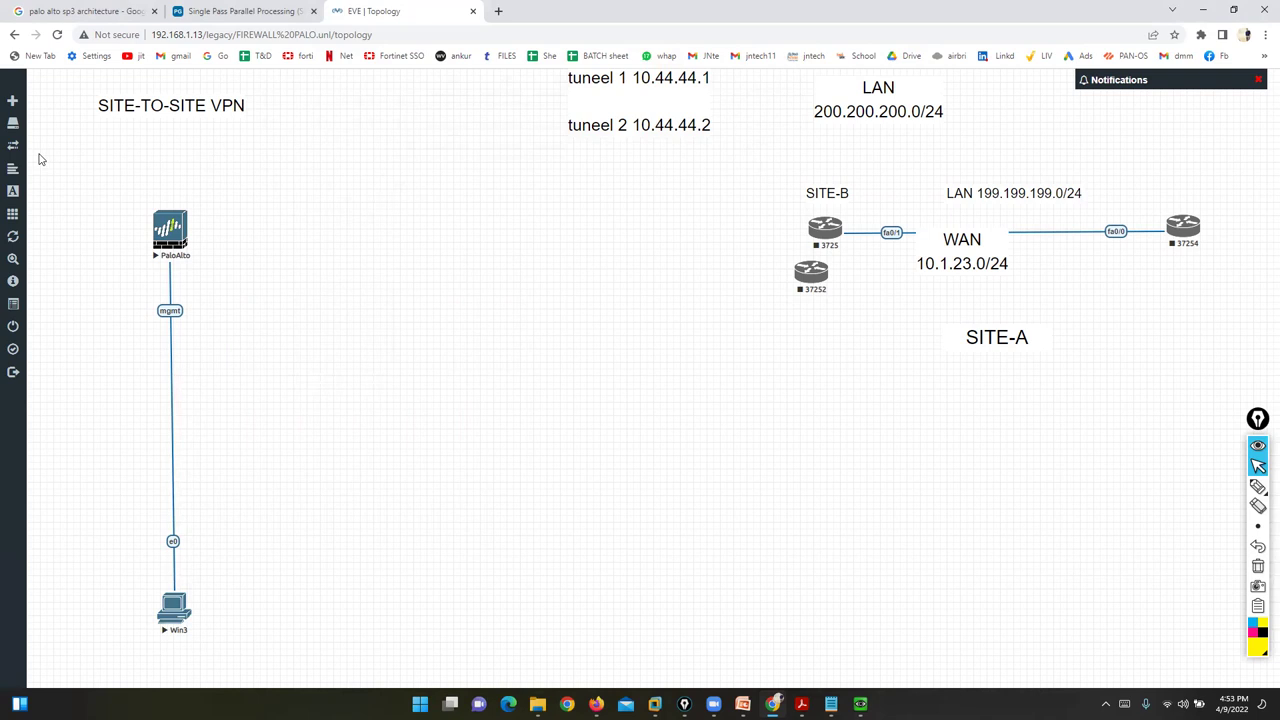
click(860, 704)
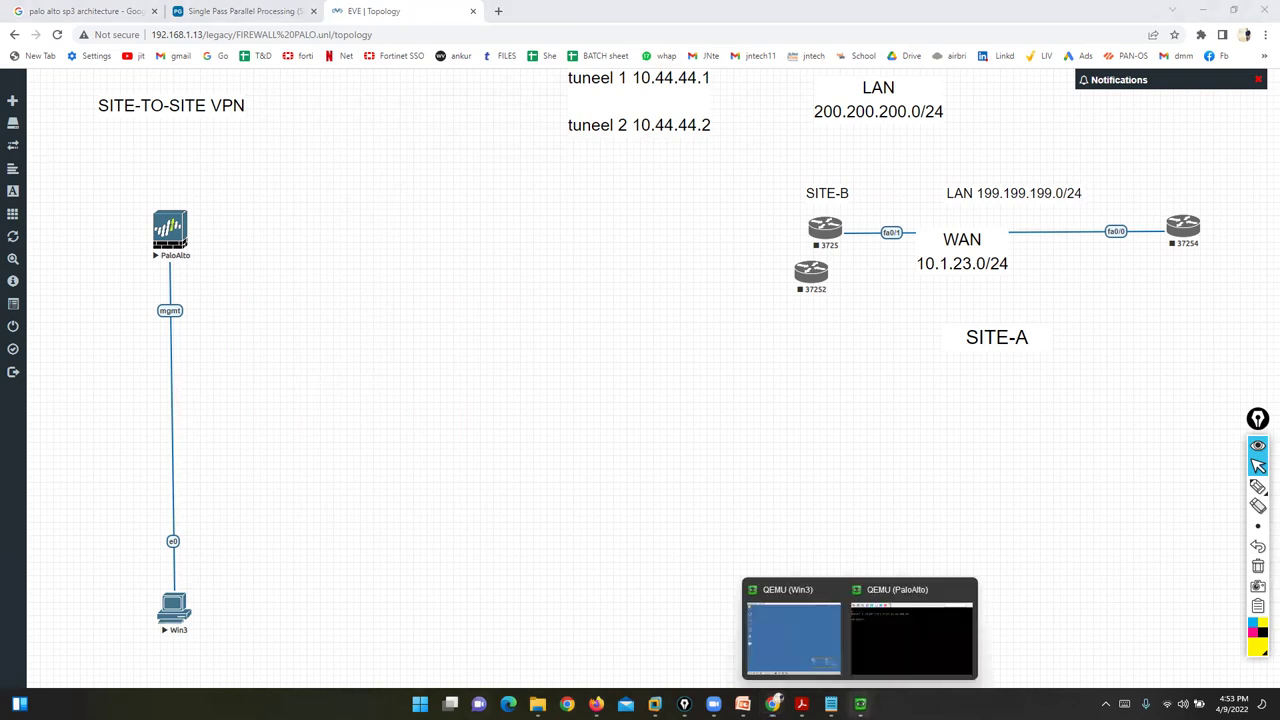
click(865, 646)
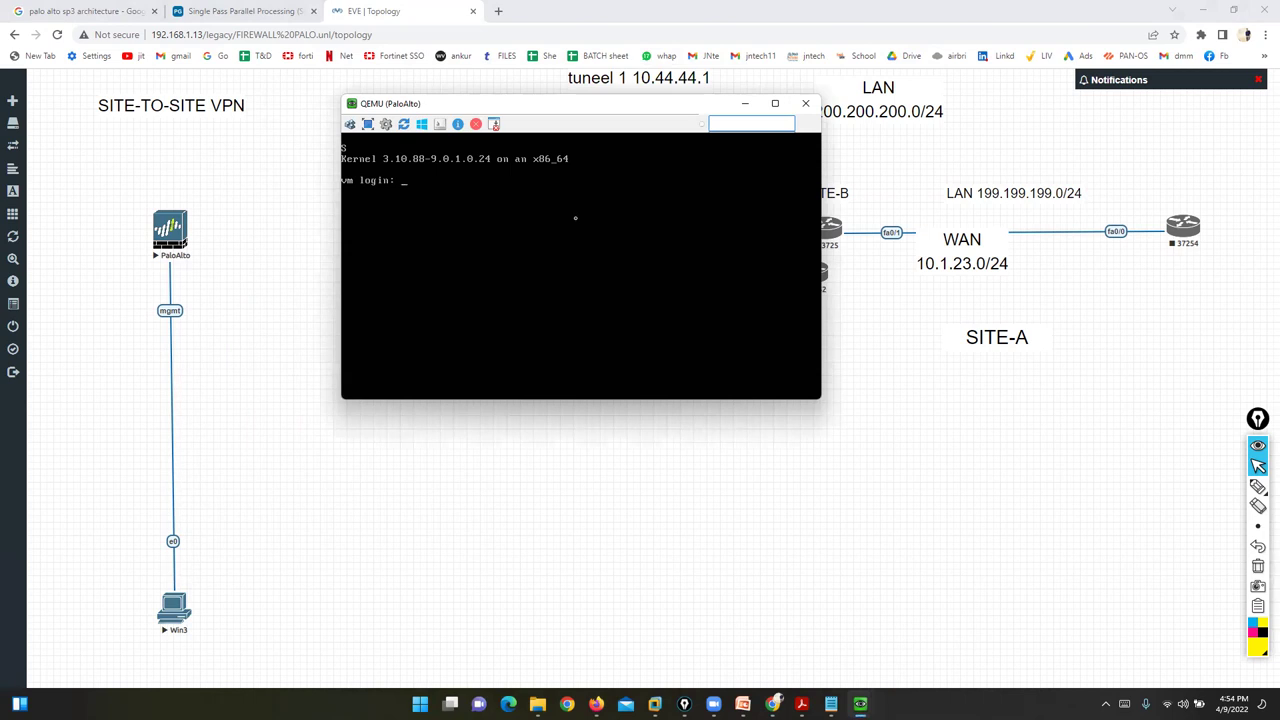
- Log in to the firewall CLI as admin with the account password
text(admin)
key(Return)
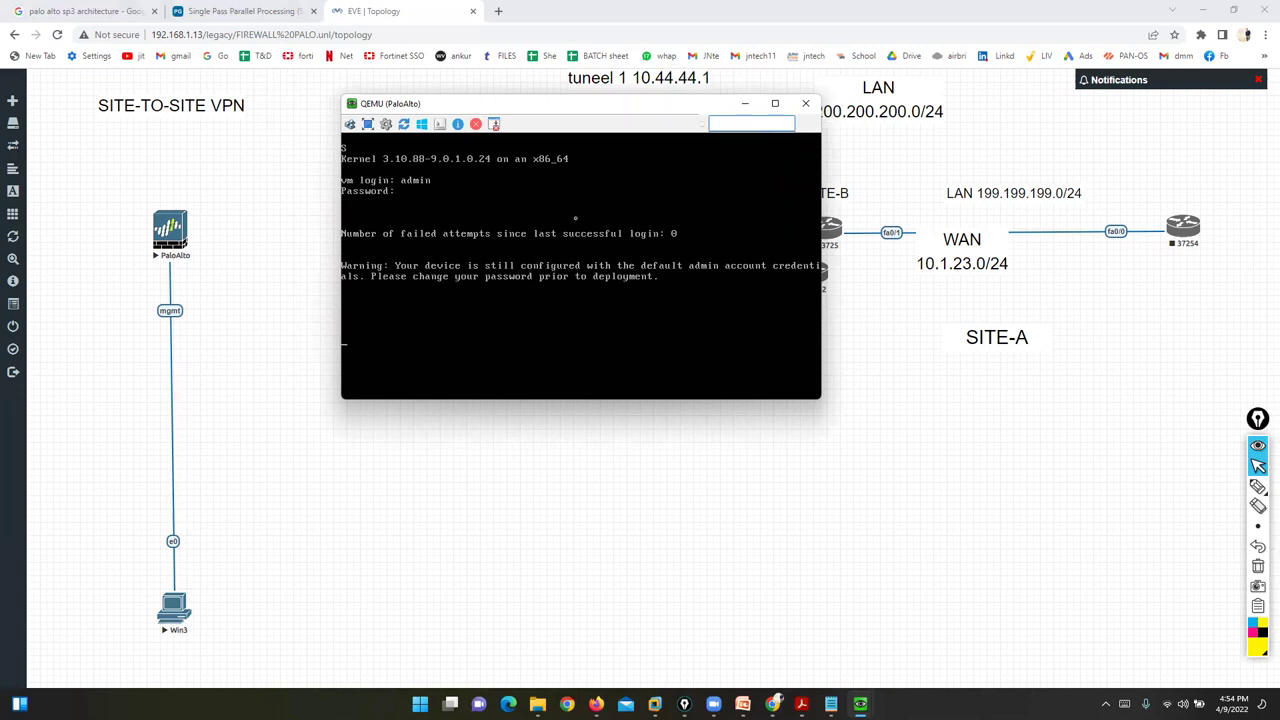
key(Return)
key(Return)
key(Return)
key(Return)
key(Return)
key(Return)
key(Return)
key(Return)
key(Return)
key(Return)
key(Return)
key(Return)
key(Return)
key(Return)
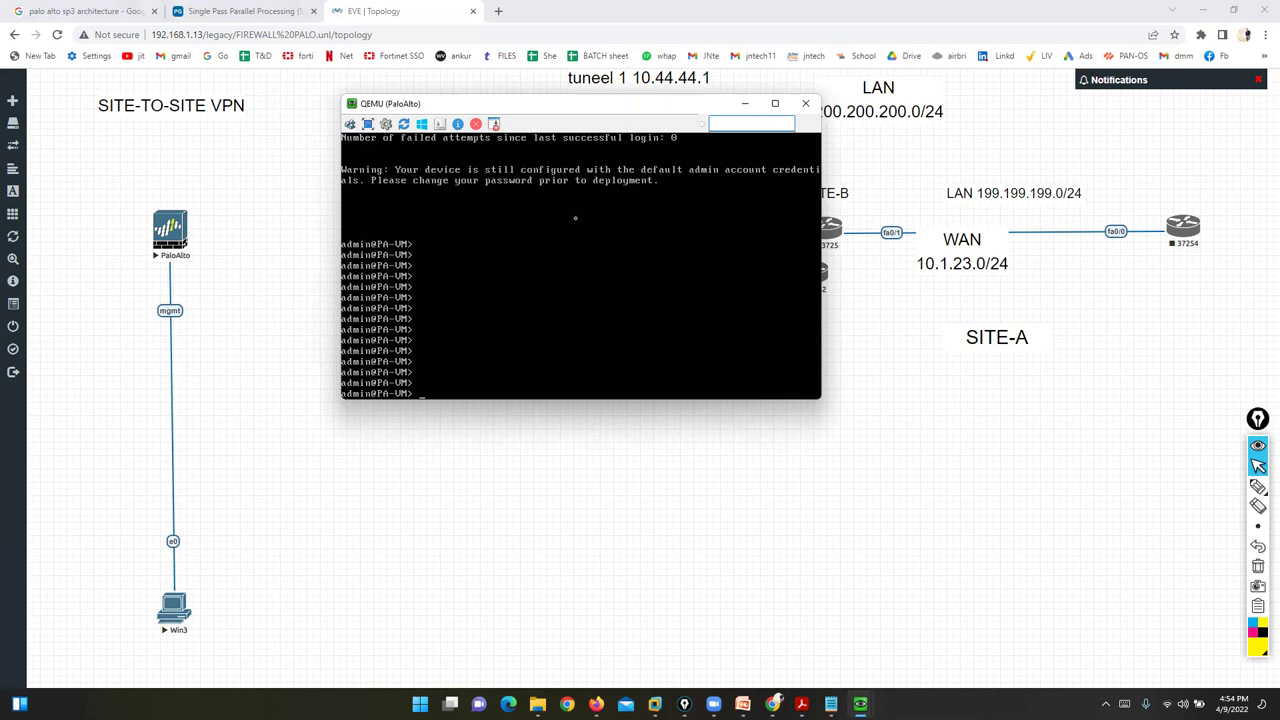
- List the operational commands with ? and page through the help output
text(?)
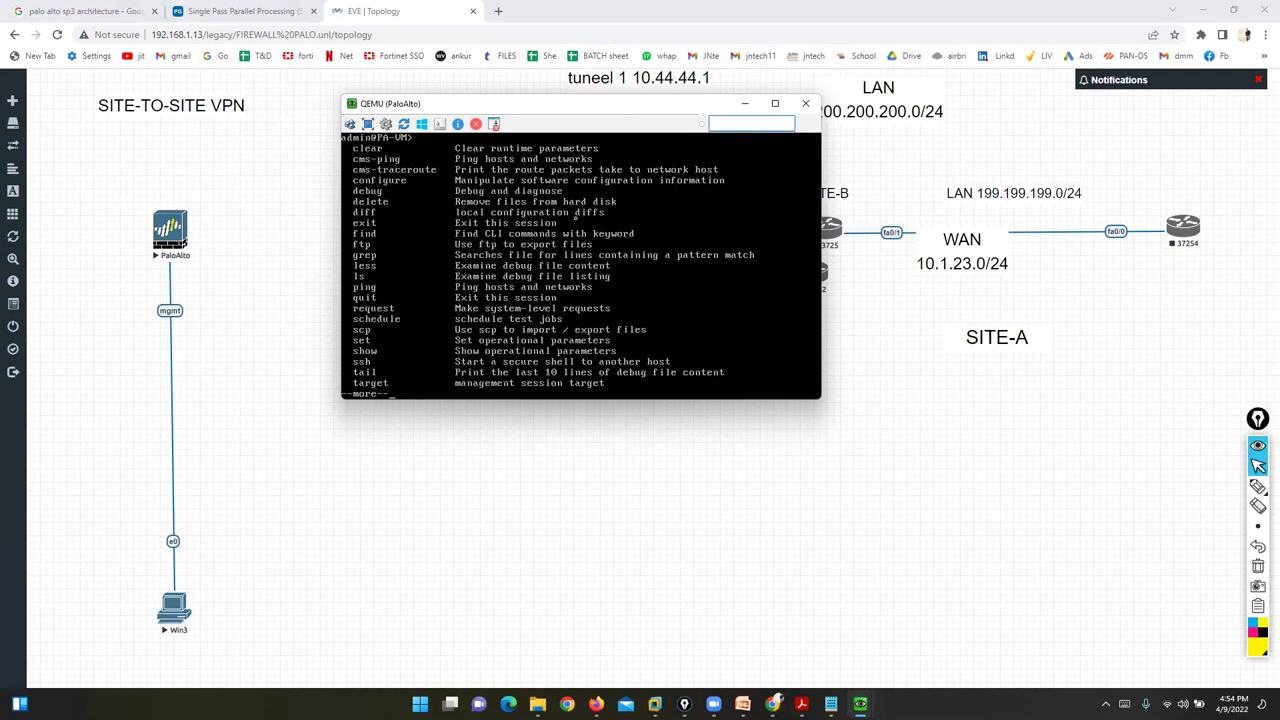
key(space)
key(Return)
key(Return)
key(Return)
key(Return)
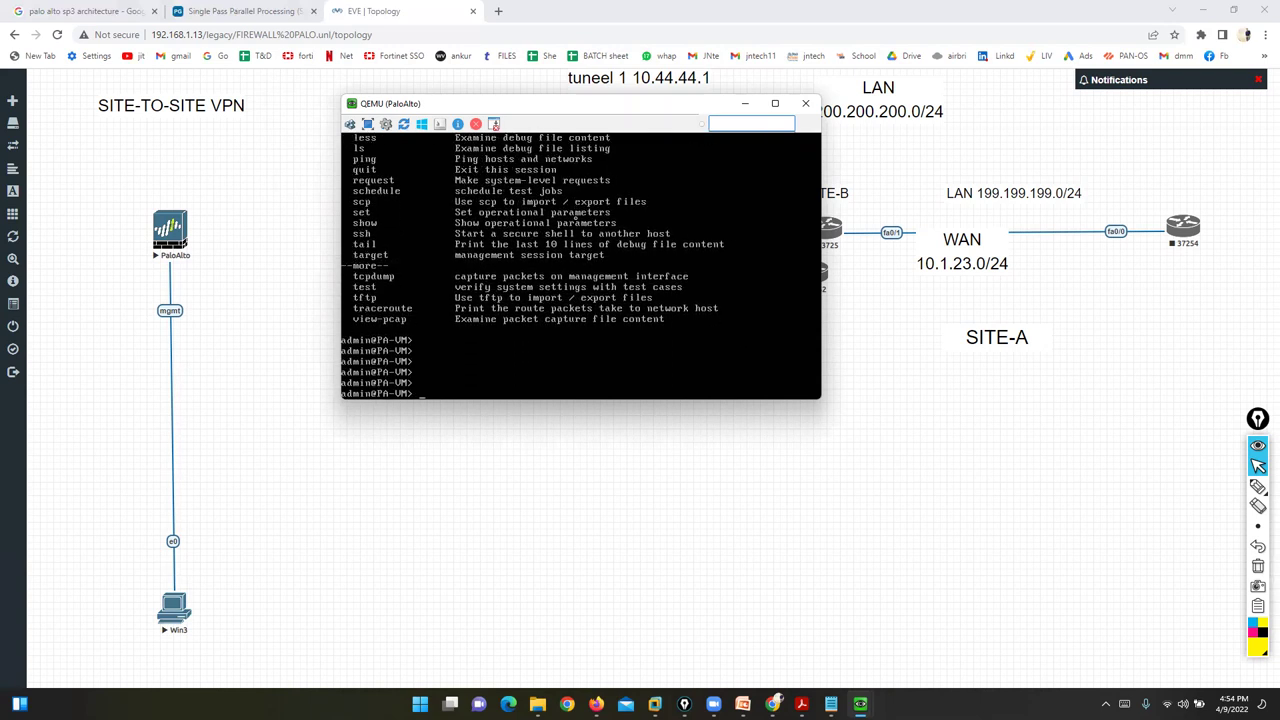
scroll(577, 218, up, 5)
scroll(577, 218, down, 3)
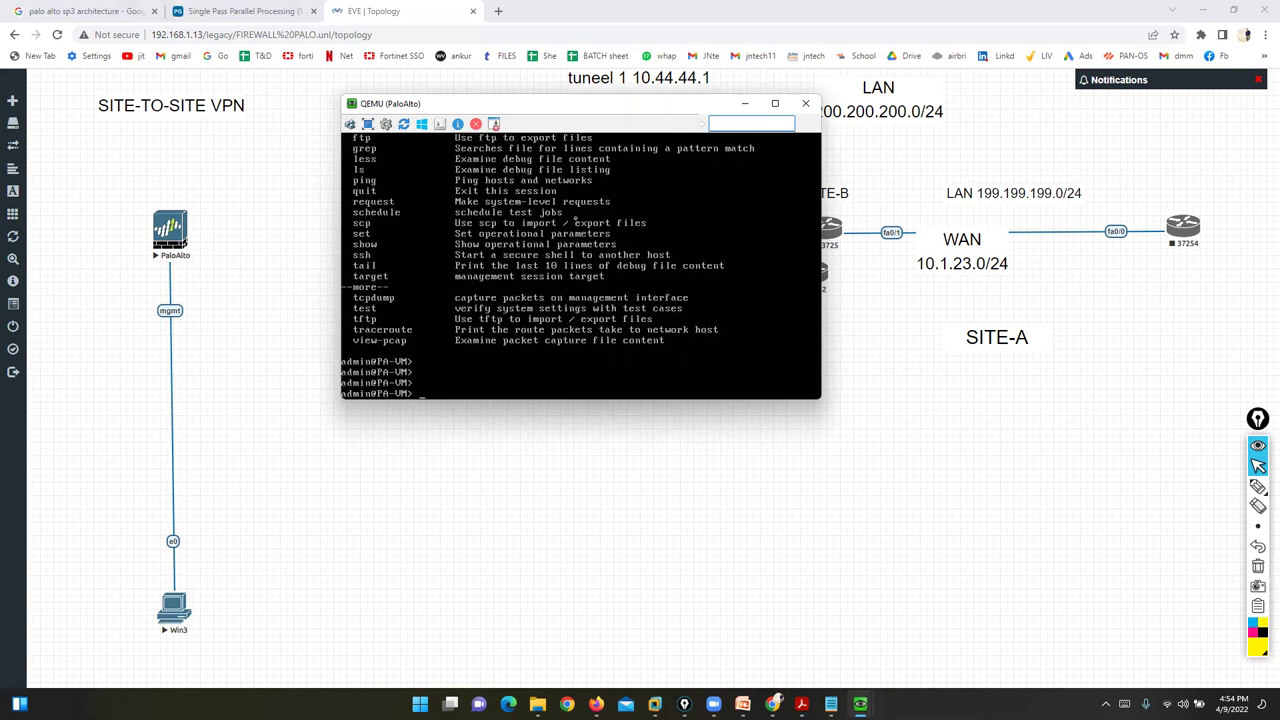
key(Return)
key(Return)
key(Return)
key(Return)
text(show s)
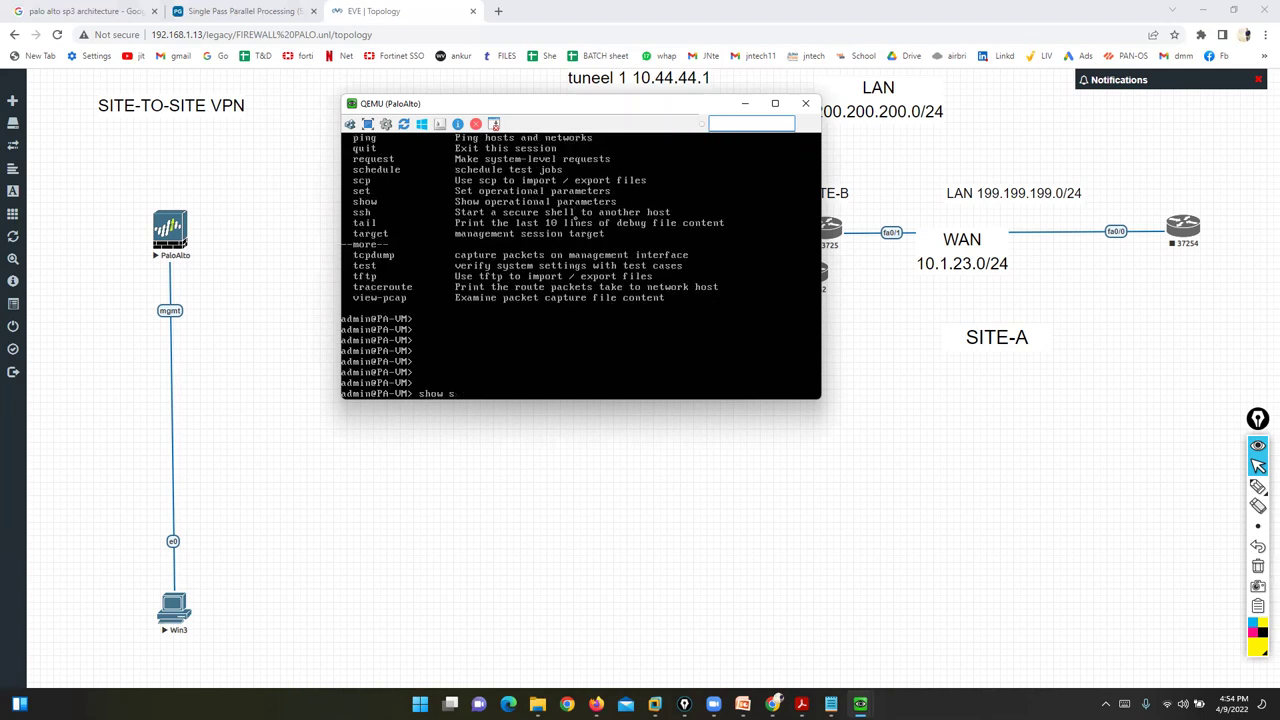
text(ys)
- Run 'show interface management' on the firewall
key(BackSpace)
key(BackSpace)
key(BackSpace)
text(interface ma)
key(Tab)
key(Return)
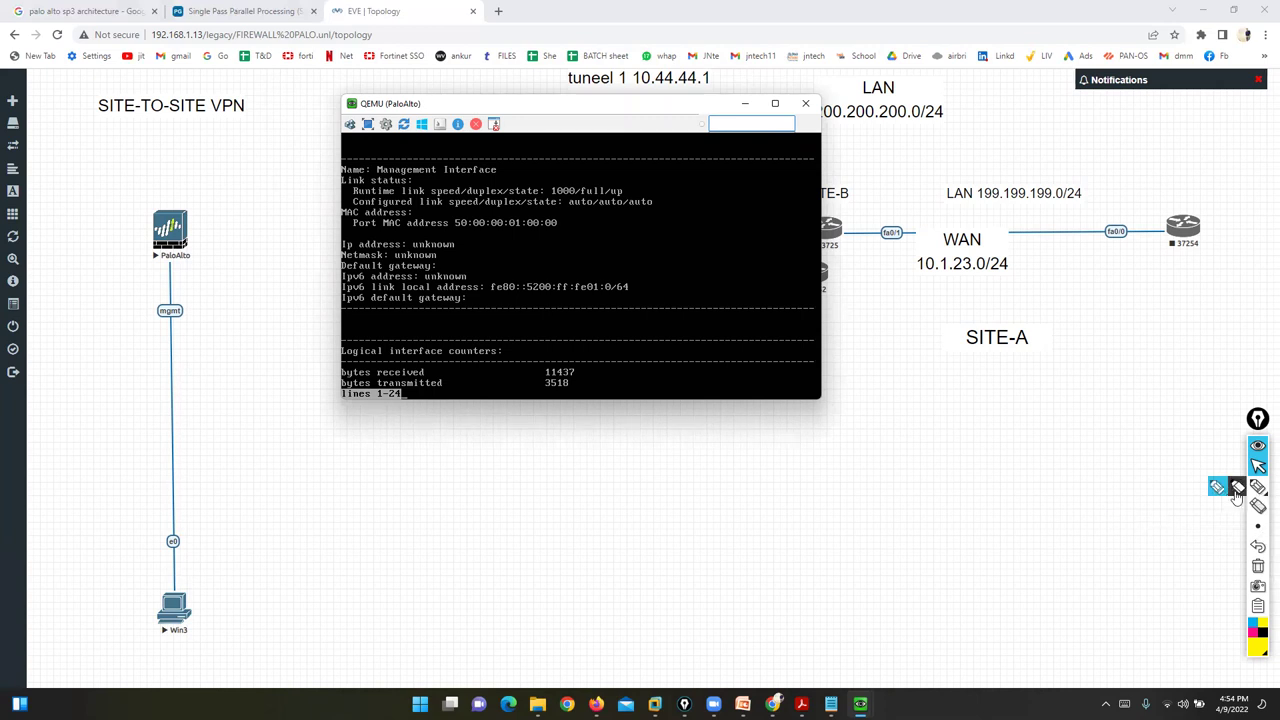
- Annotate the mgmt link, unknown IP and empty default gateway, then clear the marks and reposition the console
mouse_move(214, 300)
mouse_down()
mouse_move(149, 291)
mouse_move(234, 331)
mouse_move(232, 297)
mouse_up()
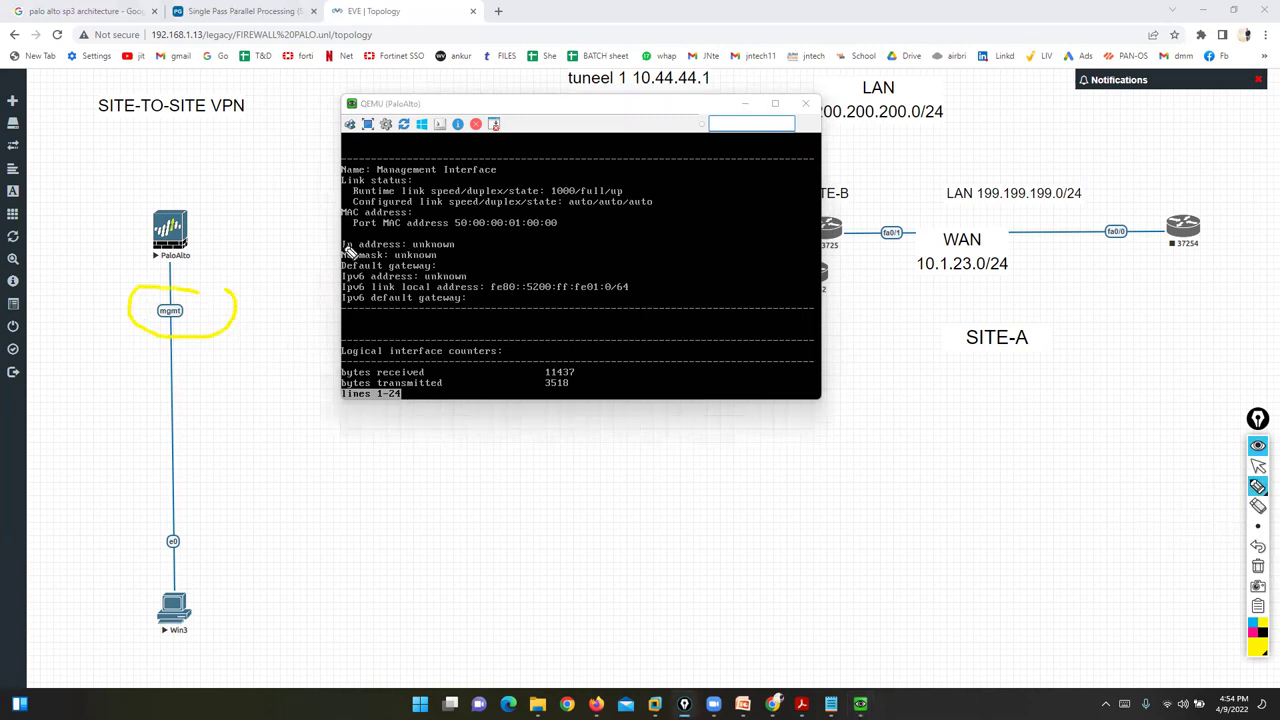
drag(460, 236, 461, 249)
drag(446, 268, 480, 267)
click(1258, 567)
click(1258, 466)
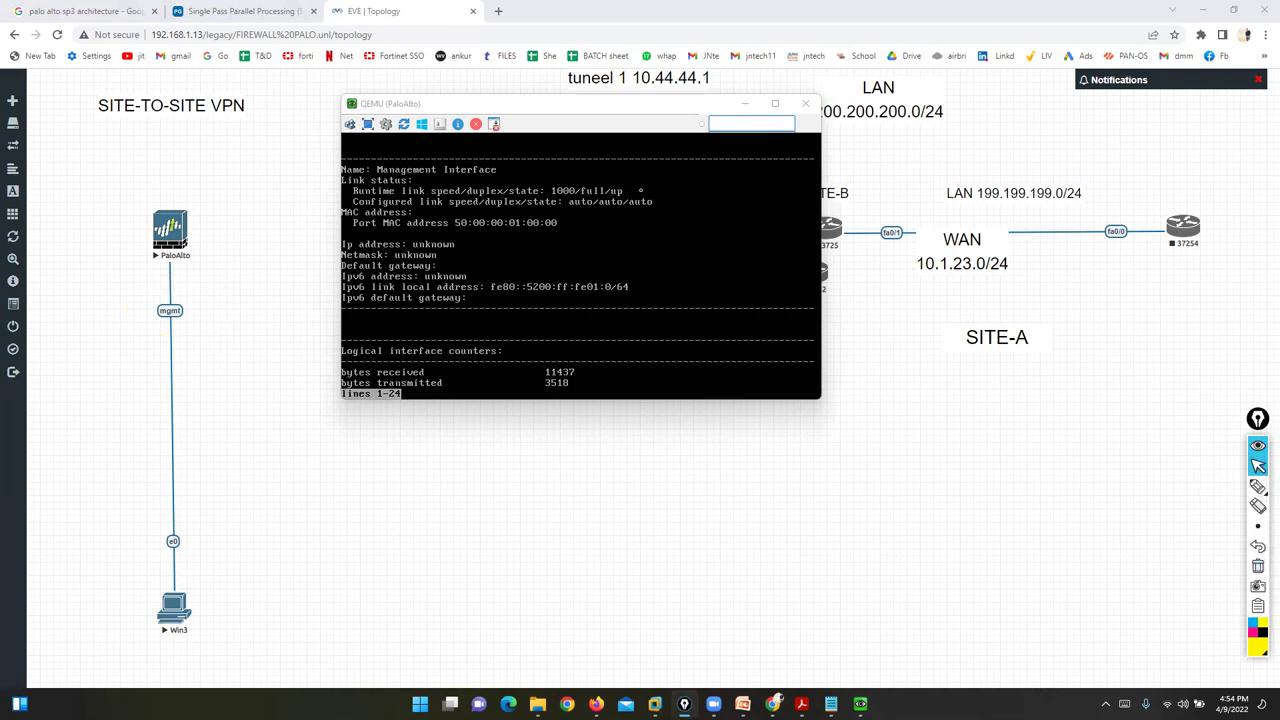
drag(485, 108, 578, 253)
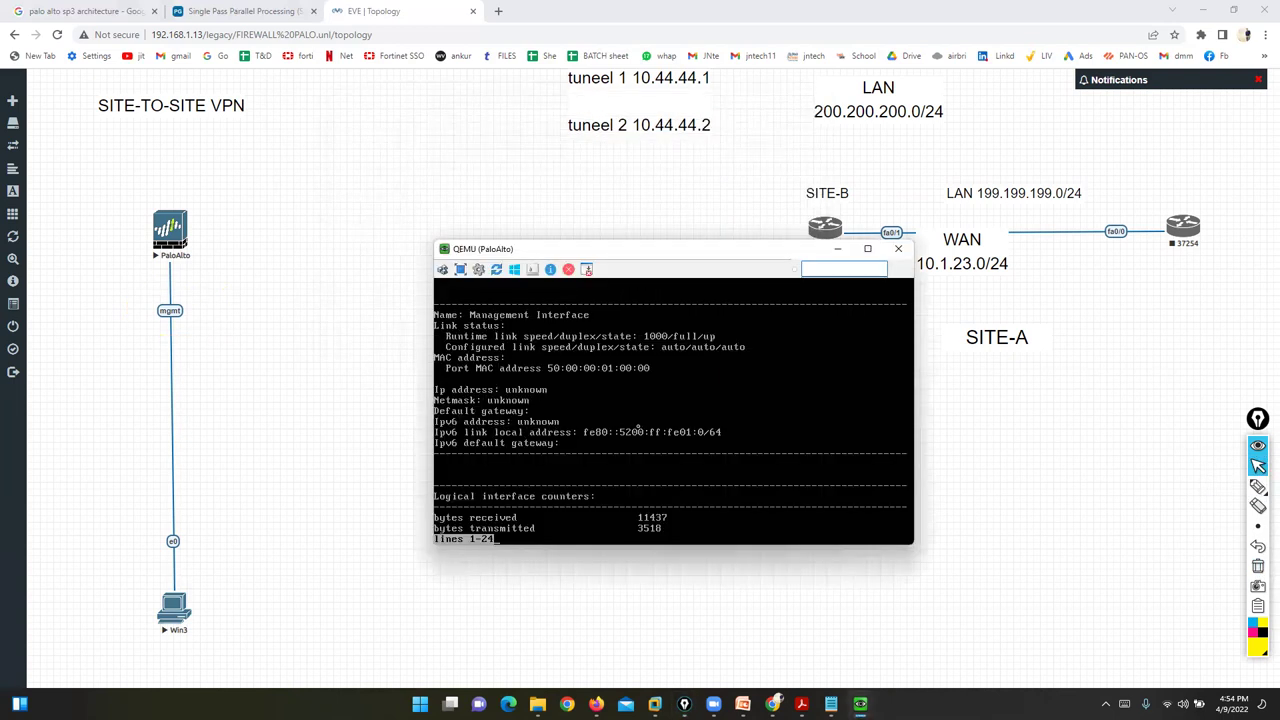
- Rerun 'show interface management', quit the pager, and enter configuration mode with 'configure'
key(q)
key(Return)
key(Return)
key(Return)
key(Up)
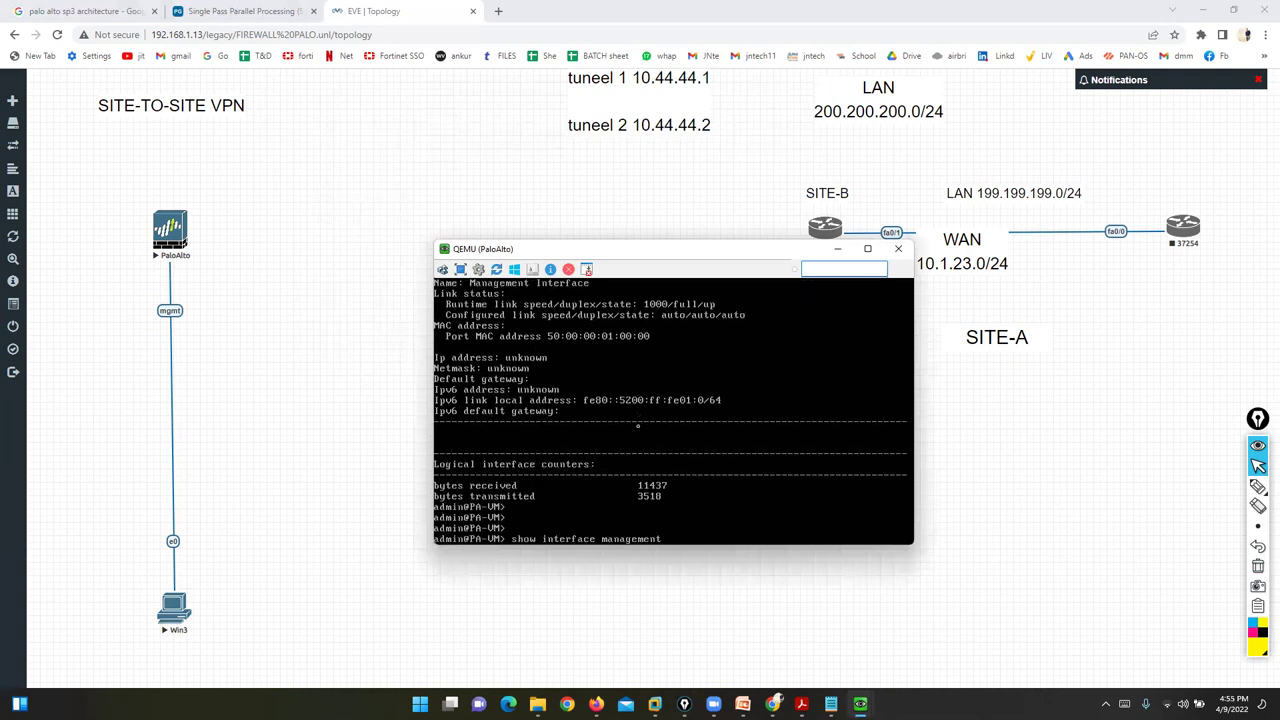
key(Return)
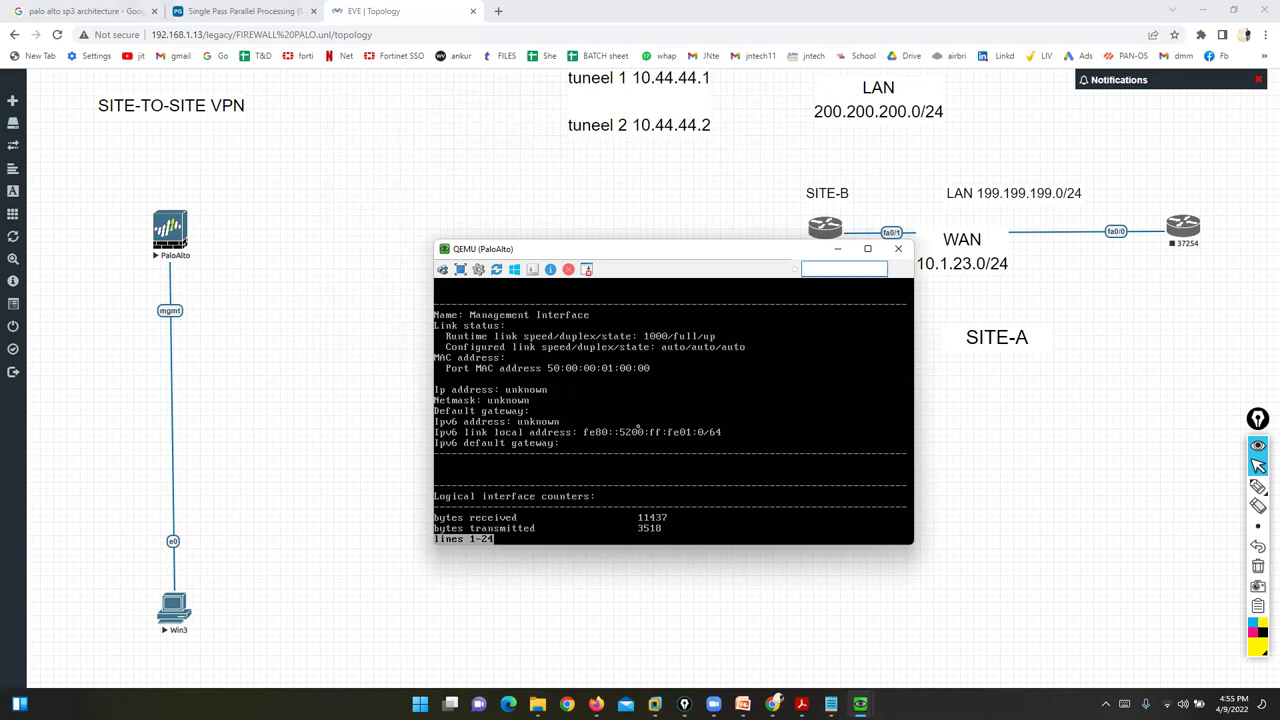
key(q)
key(Return)
key(Return)
key(Return)
text(configure)
key(Return)
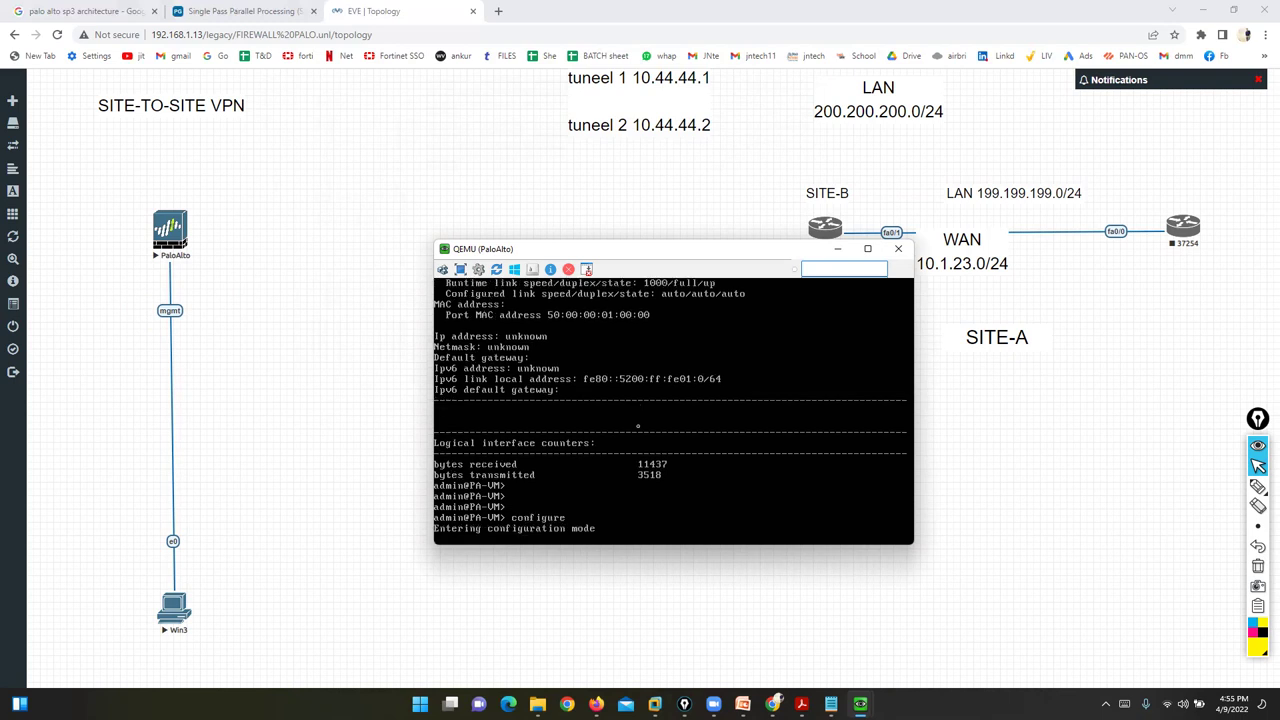
- Start the 'set deviceconfig system type' command in the PaloAlto configuration console
key(Return)
key(Return)
key(Return)
key(Return)
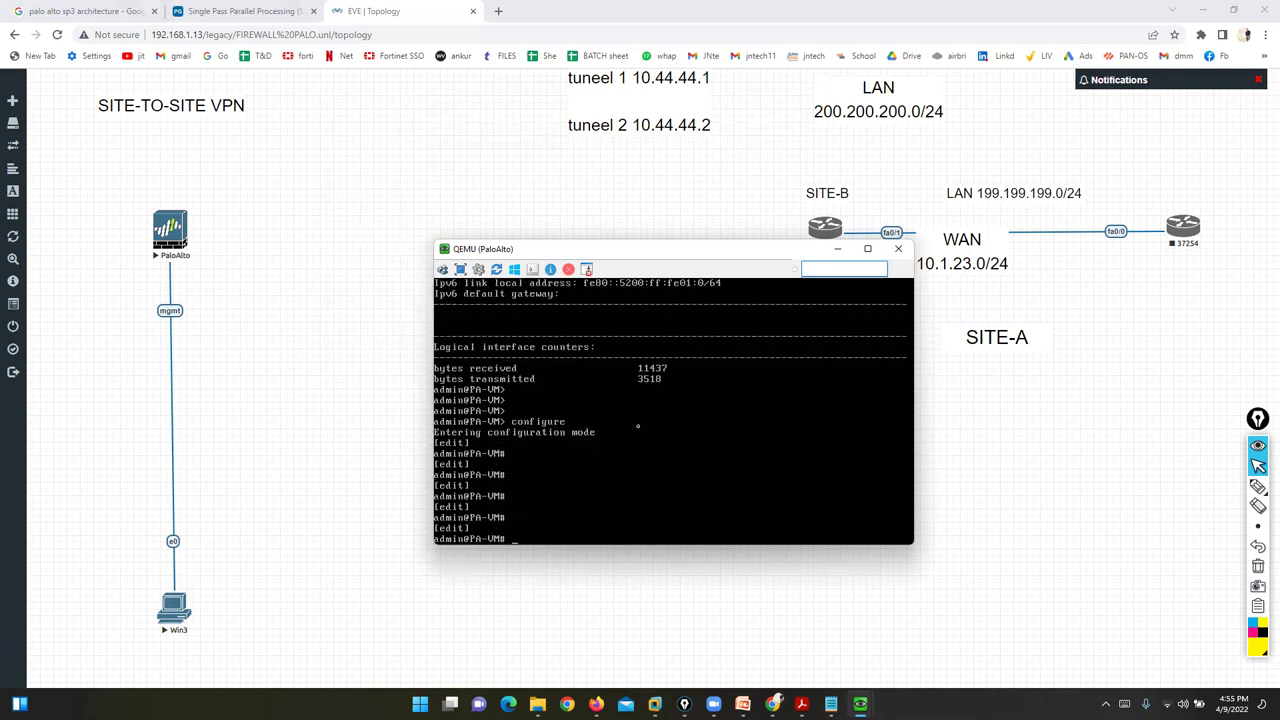
text(set dd)
key(Tab)
text(system type)
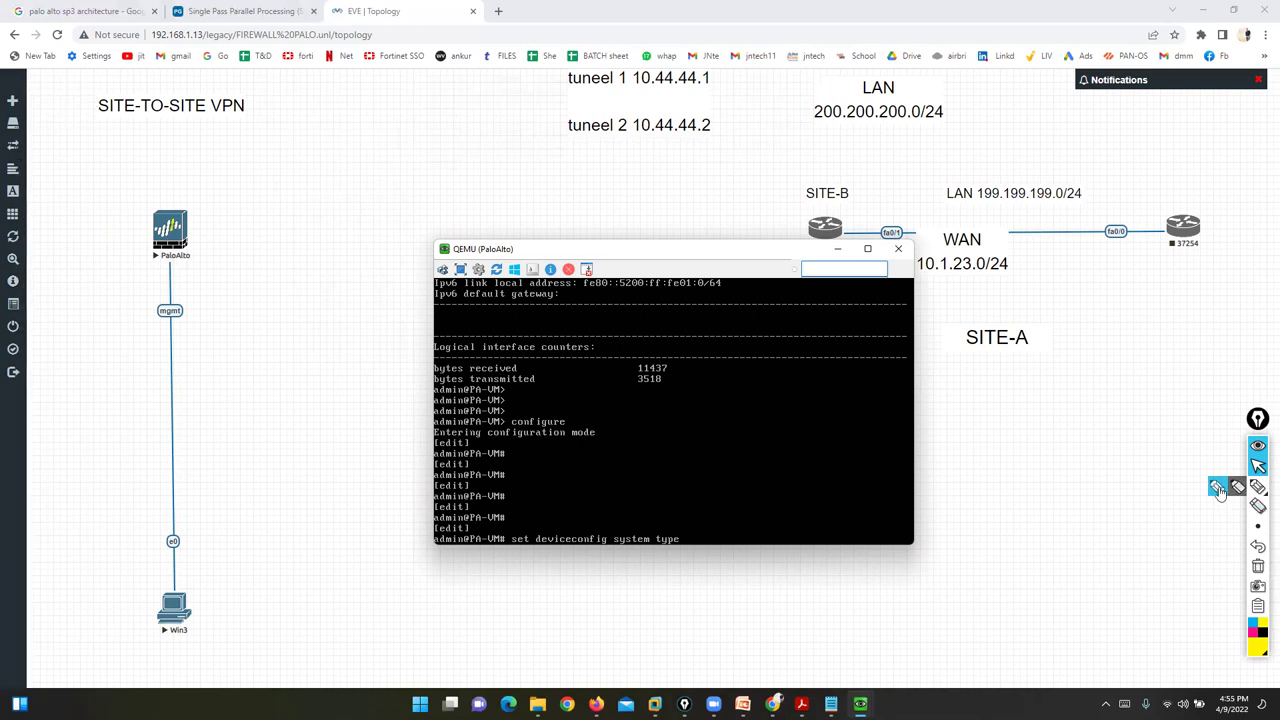
- Sketch and erase pen notes on the topology, then complete the command with 'static' and run it
click(1258, 487)
mouse_move(172, 265)
mouse_down()
mouse_move(117, 298)
mouse_move(206, 271)
mouse_move(159, 271)
mouse_move(176, 337)
mouse_move(545, 140)
mouse_up()
mouse_move(655, 77)
mouse_down()
mouse_move(508, 78)
mouse_move(737, 194)
mouse_move(614, 88)
mouse_up()
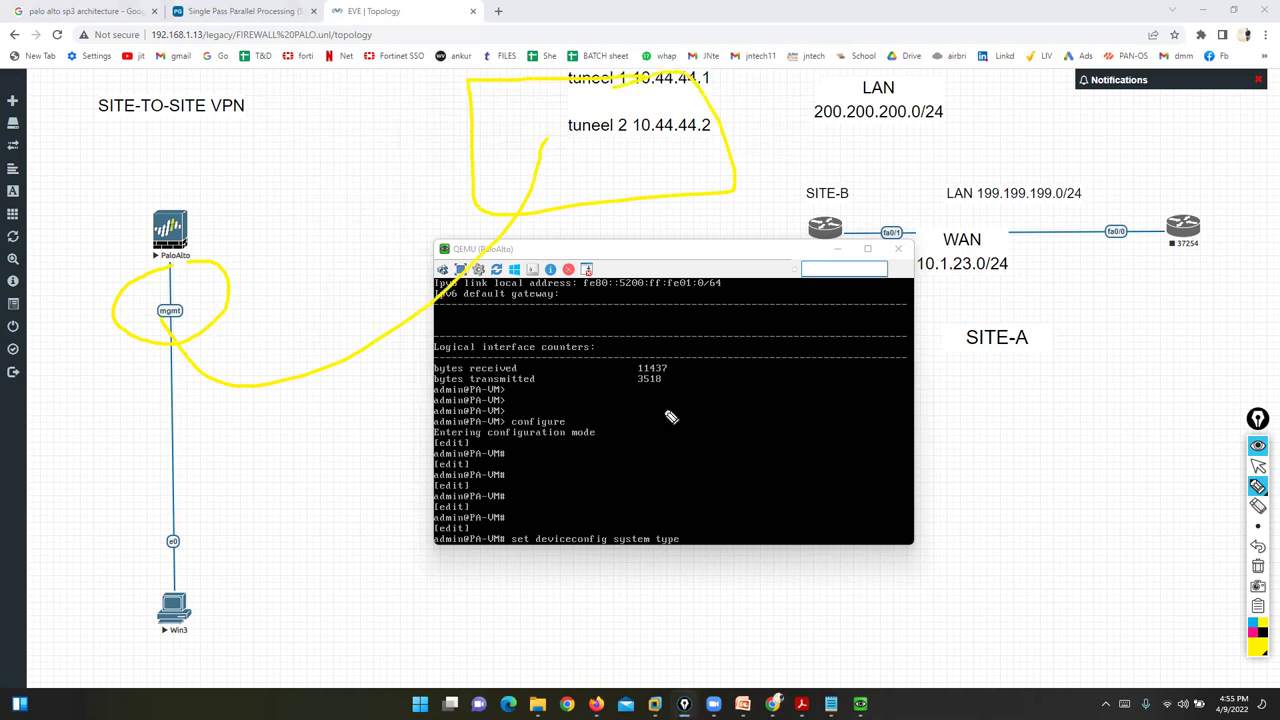
click(1258, 566)
click(1258, 467)
click(734, 507)
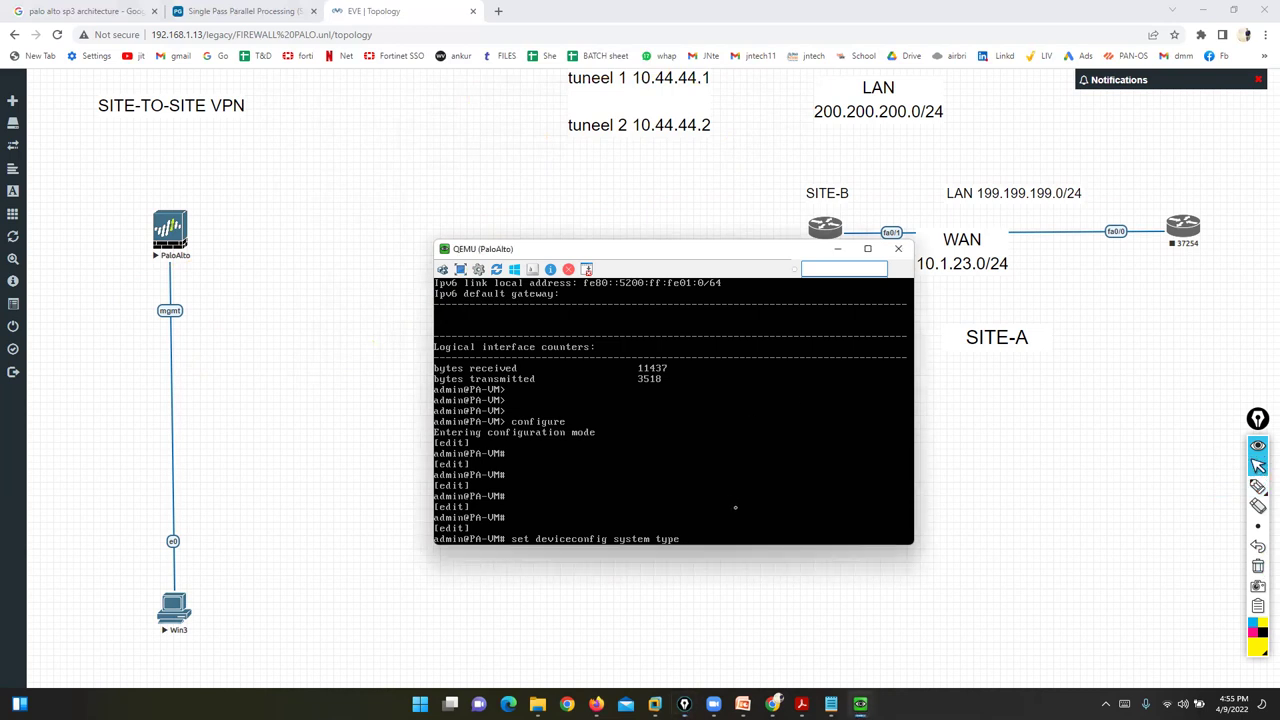
text(static)
key(Return)
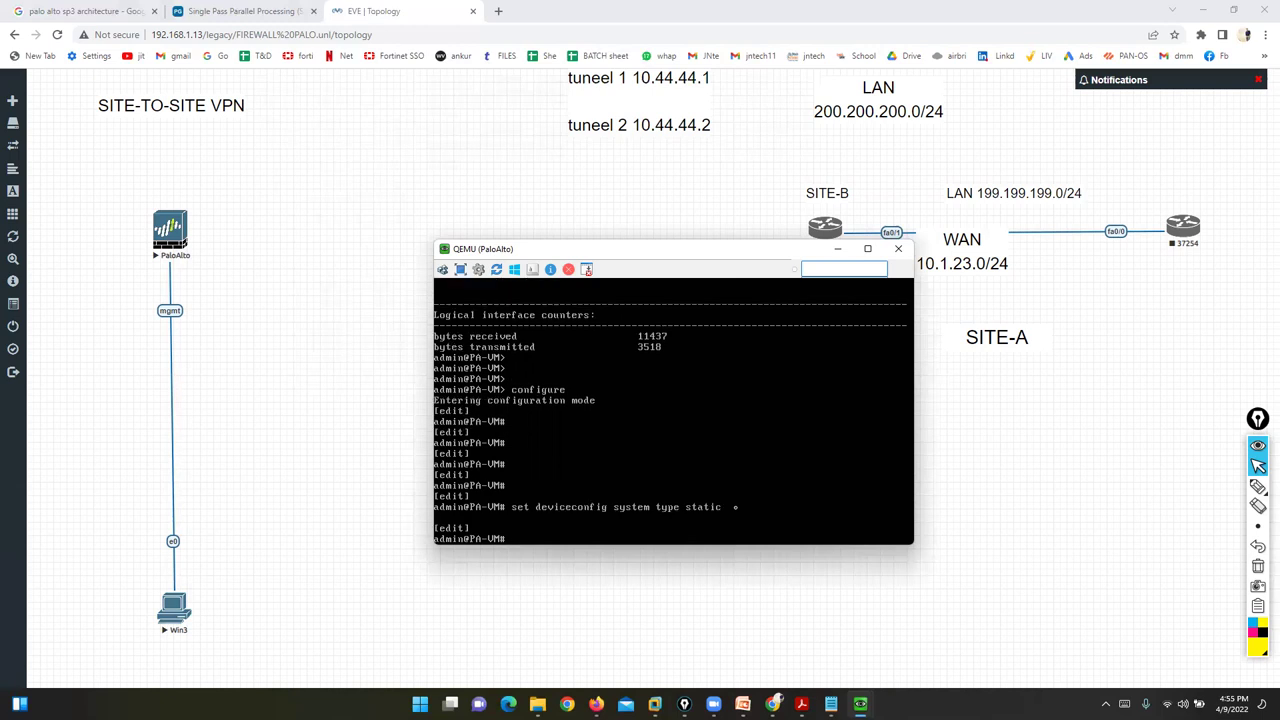
- Set management IP 199.199.199.1 netmask 255.255.255.0, try commit, and begin typing 'commit force'
text(set deviceconfig system ip-address 199.199.199.1)
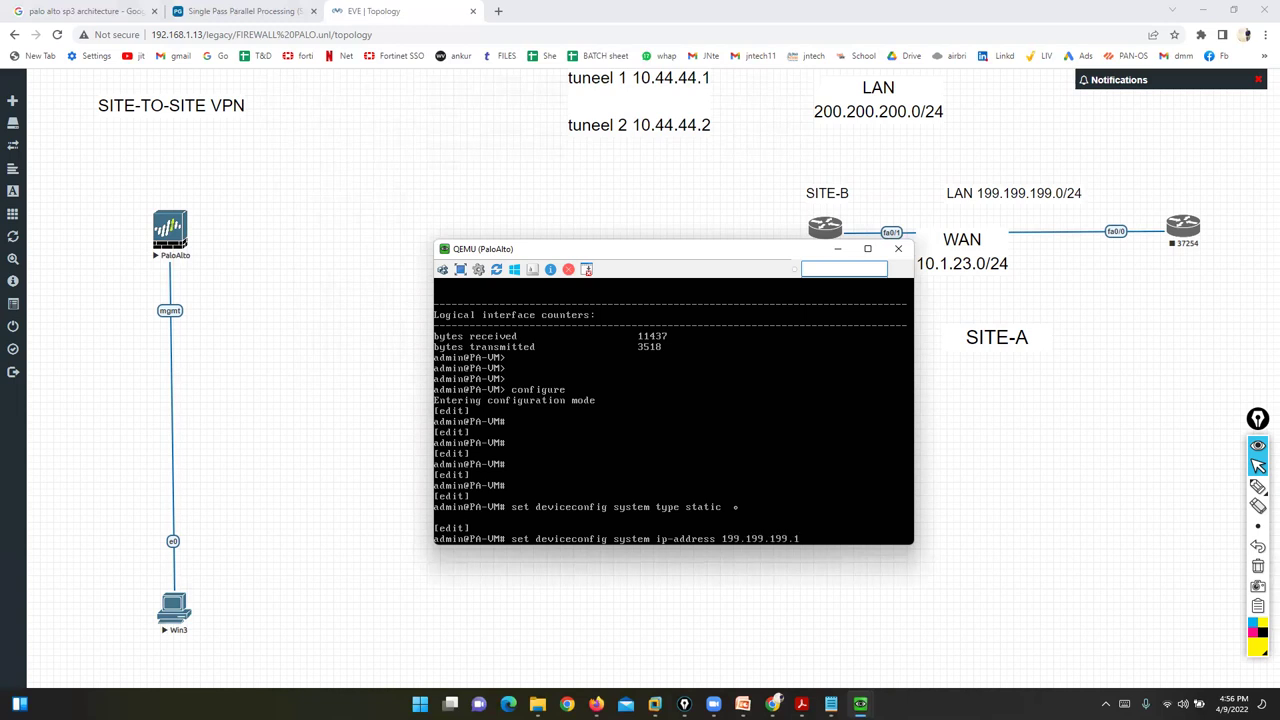
text( netmask 255.255.255.0)
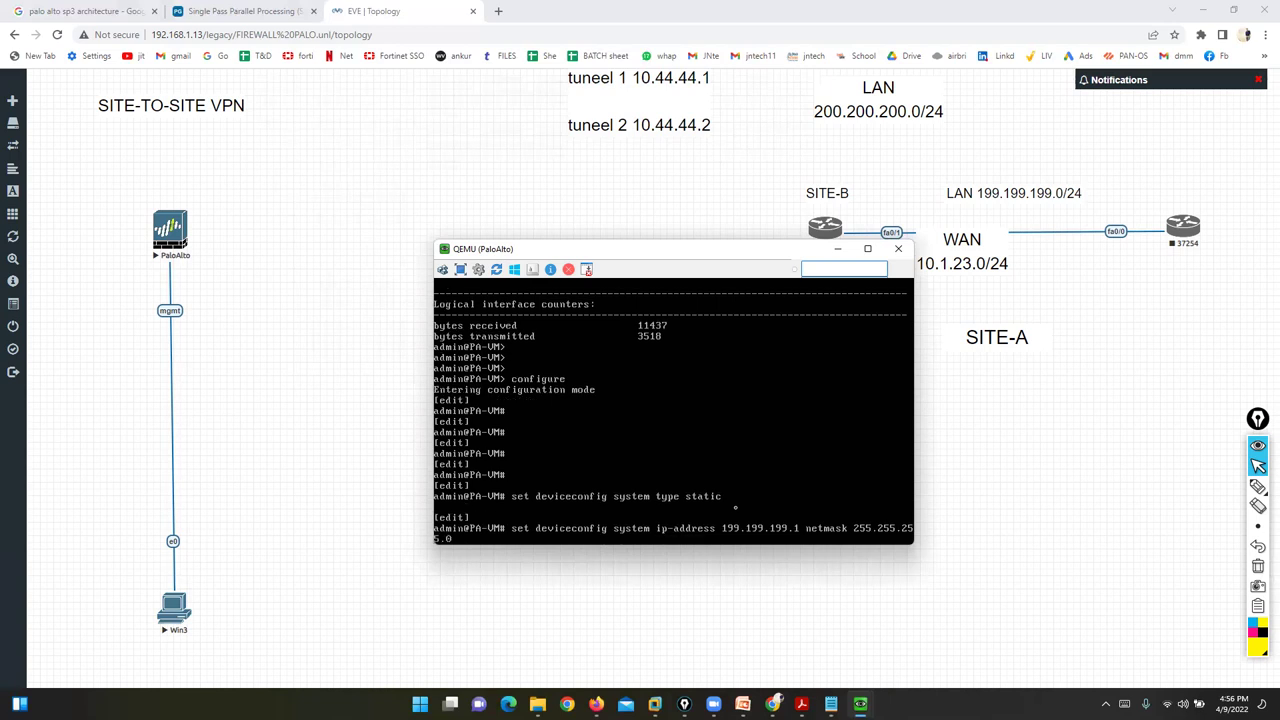
key(Return)
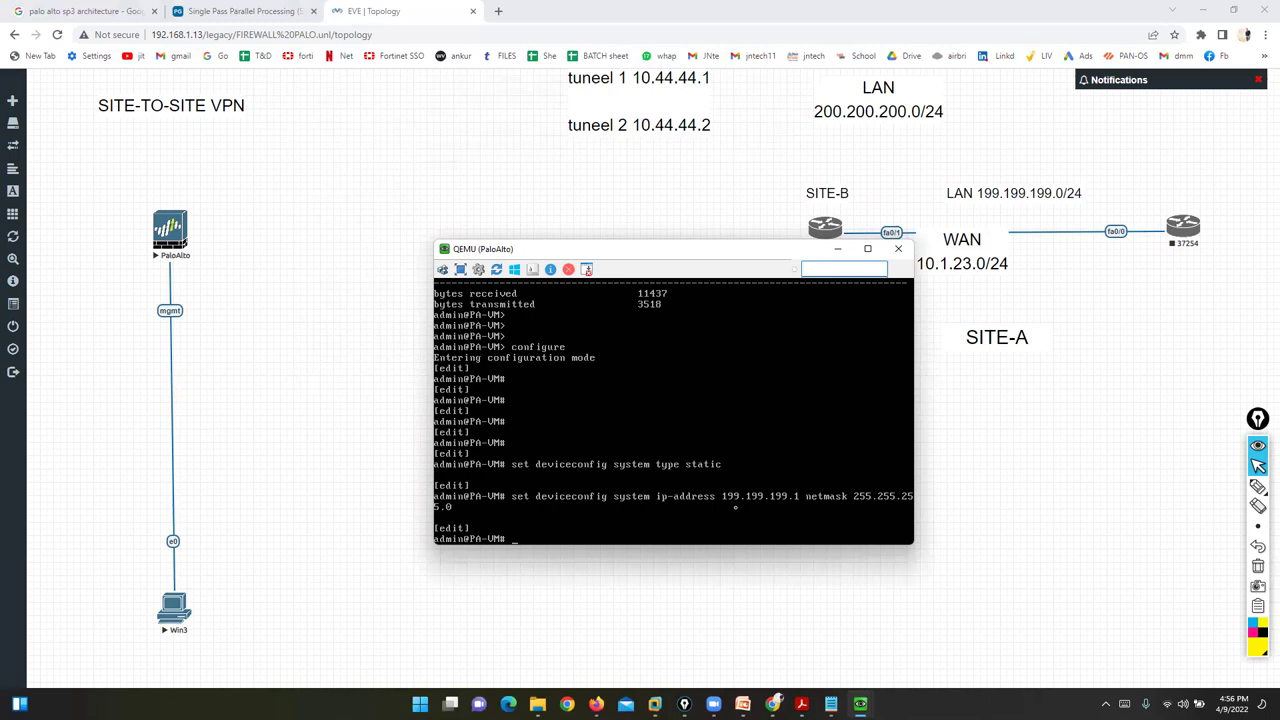
text(commit)
key(Return)
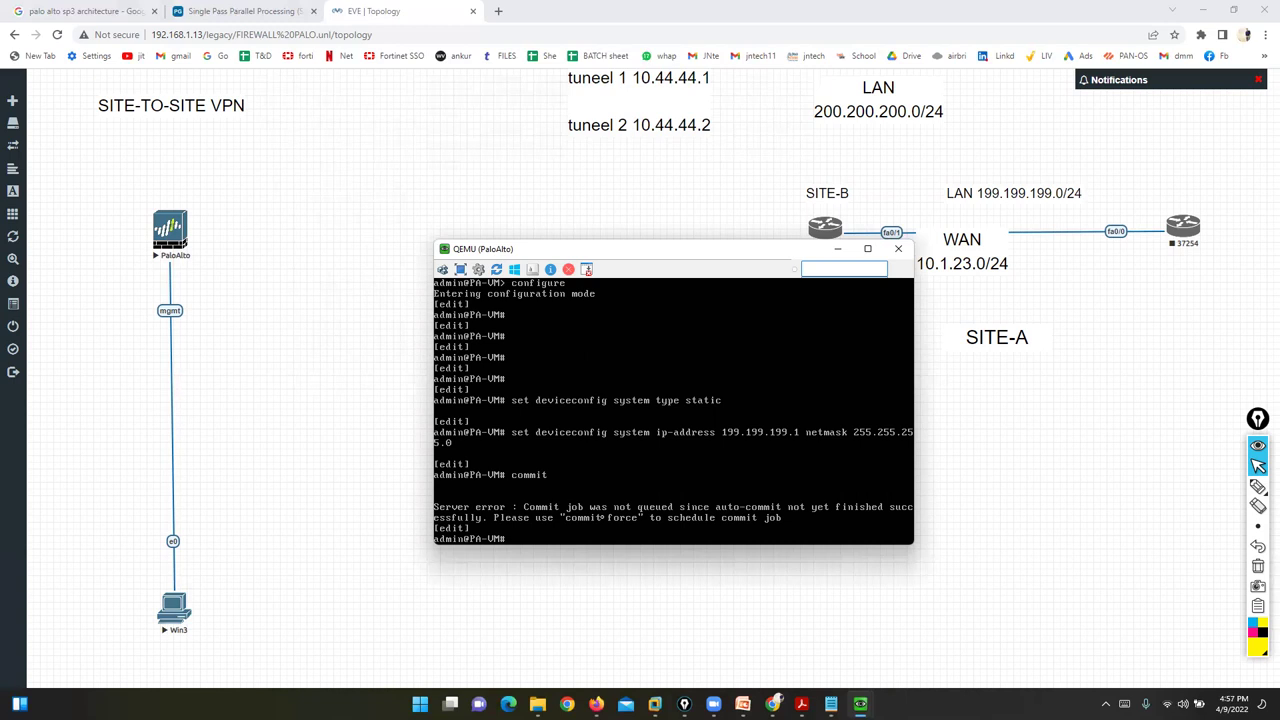
text(ommit force)
- Run 'commit force' on the PaloAlto, move its console aside, and bring the Win3 desktop forward
key(Return)
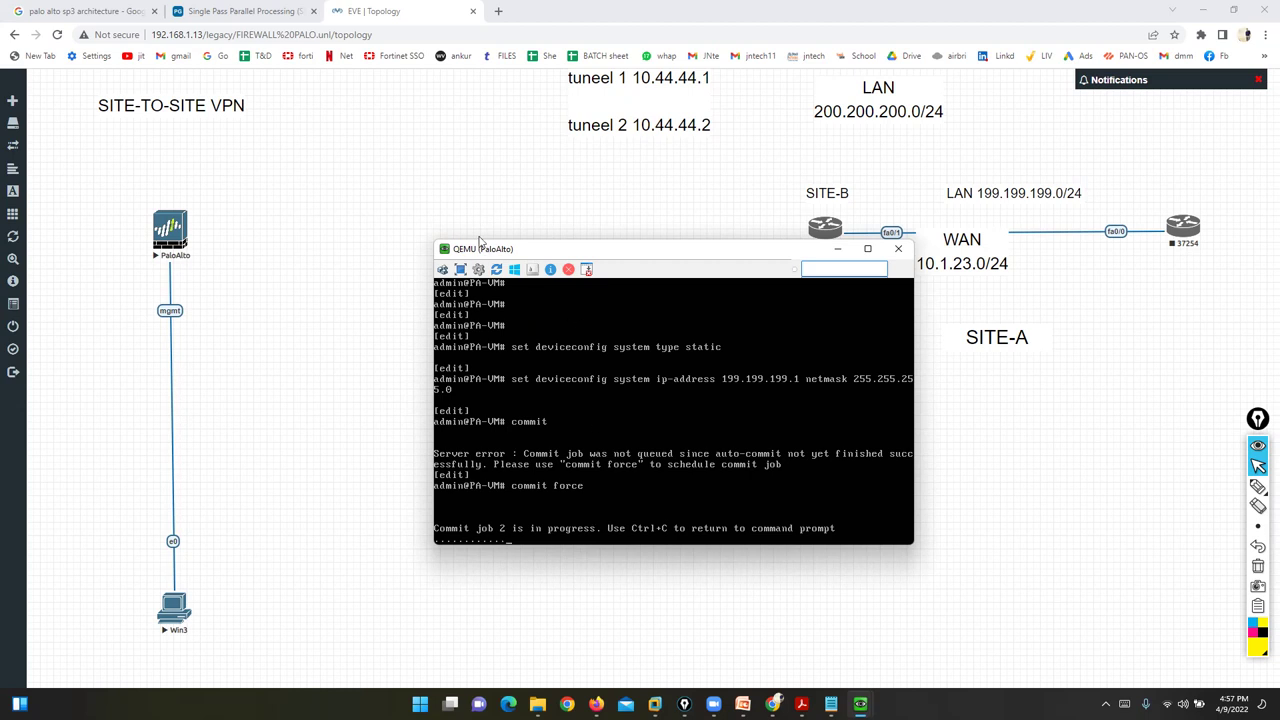
drag(479, 245, 340, 51)
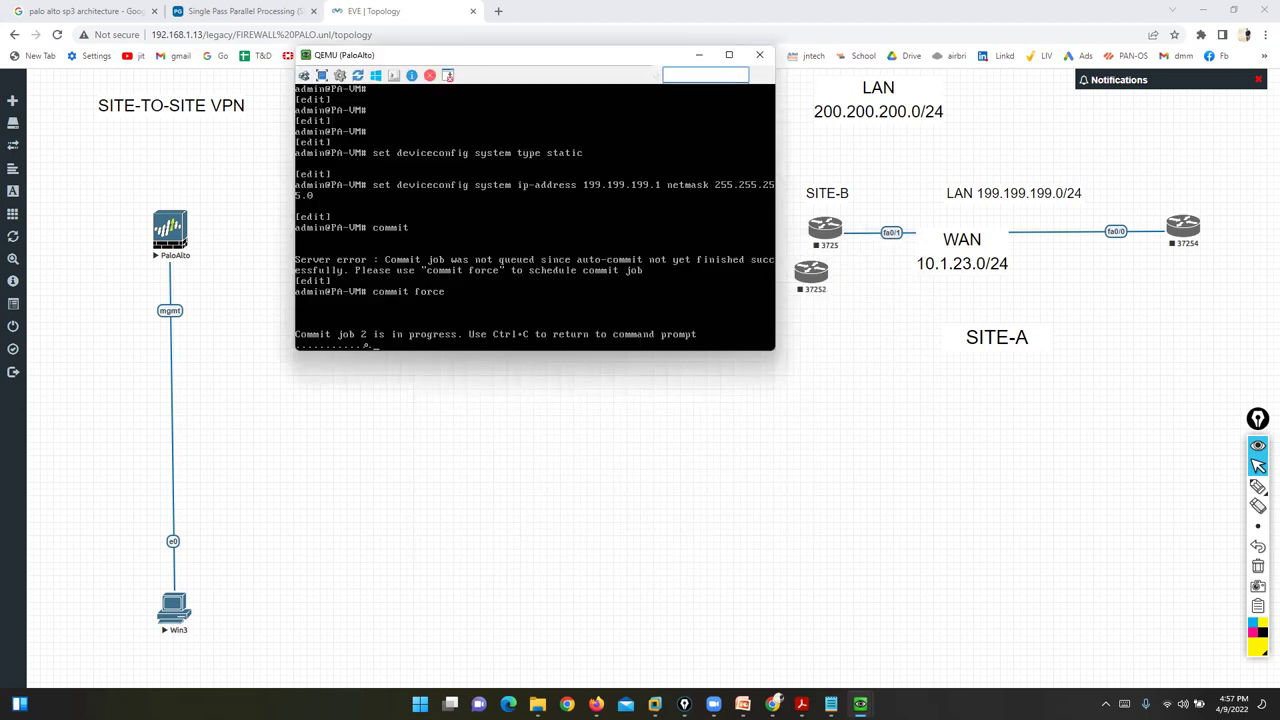
mouse_move(860, 703)
click(800, 640)
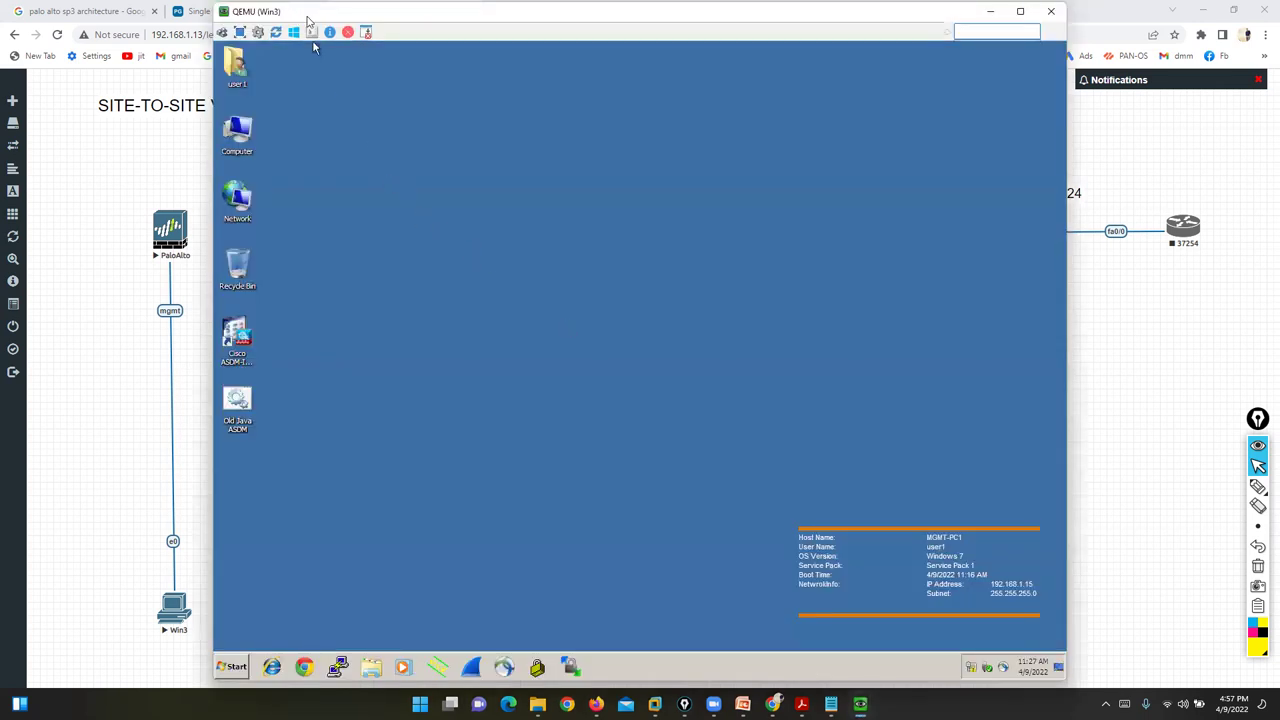
- On Win3, open a command prompt from Start > Run and run ipconfig
drag(308, 18, 421, 19)
click(346, 667)
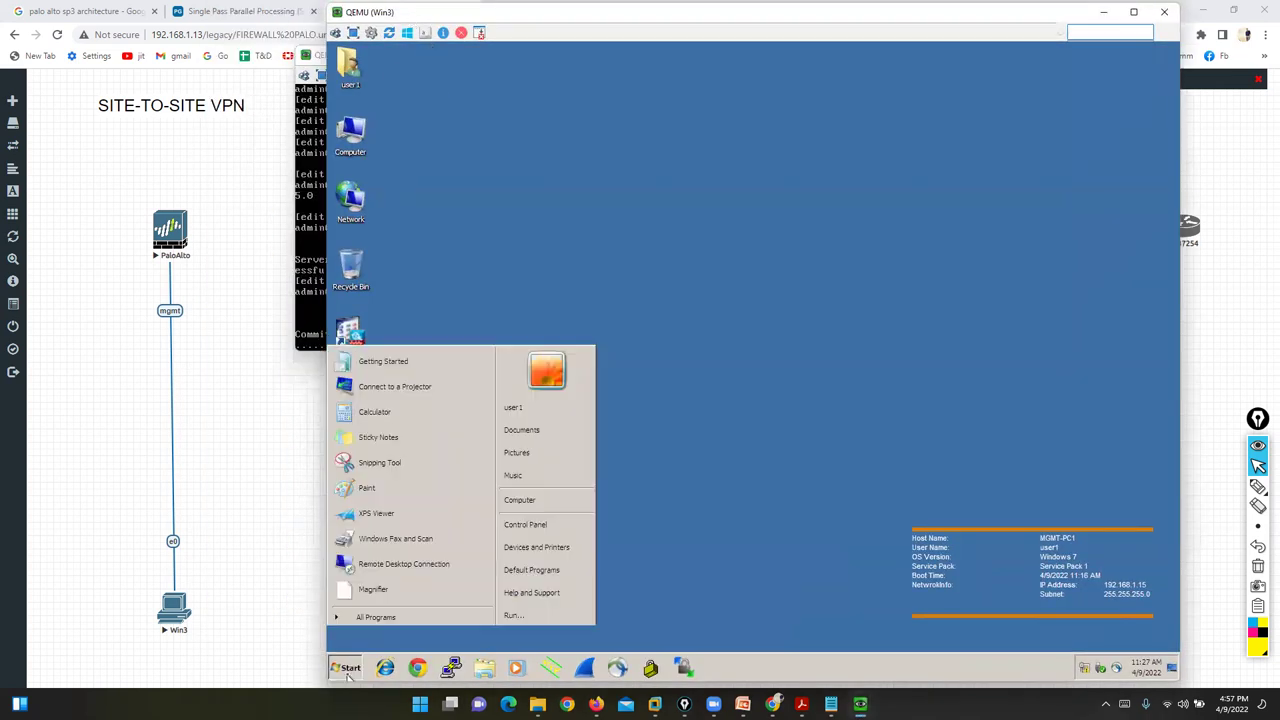
click(530, 615)
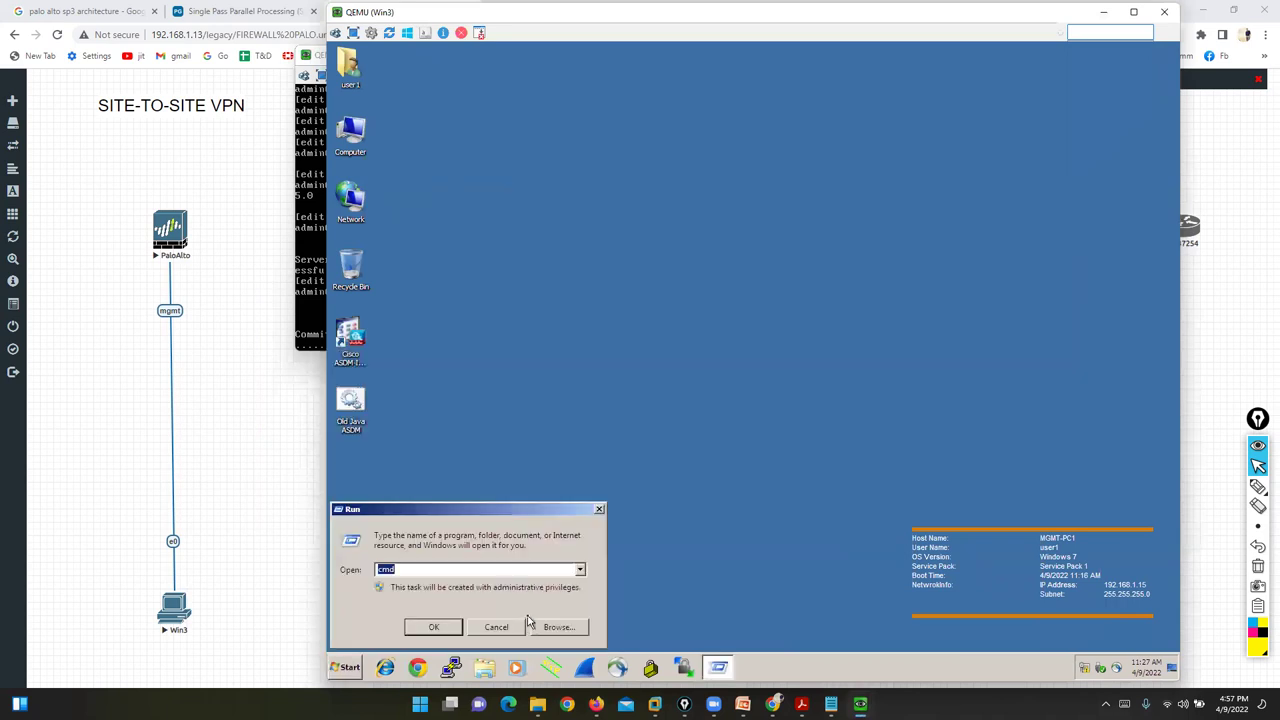
key(Return)
text(ipconfig)
key(Return)
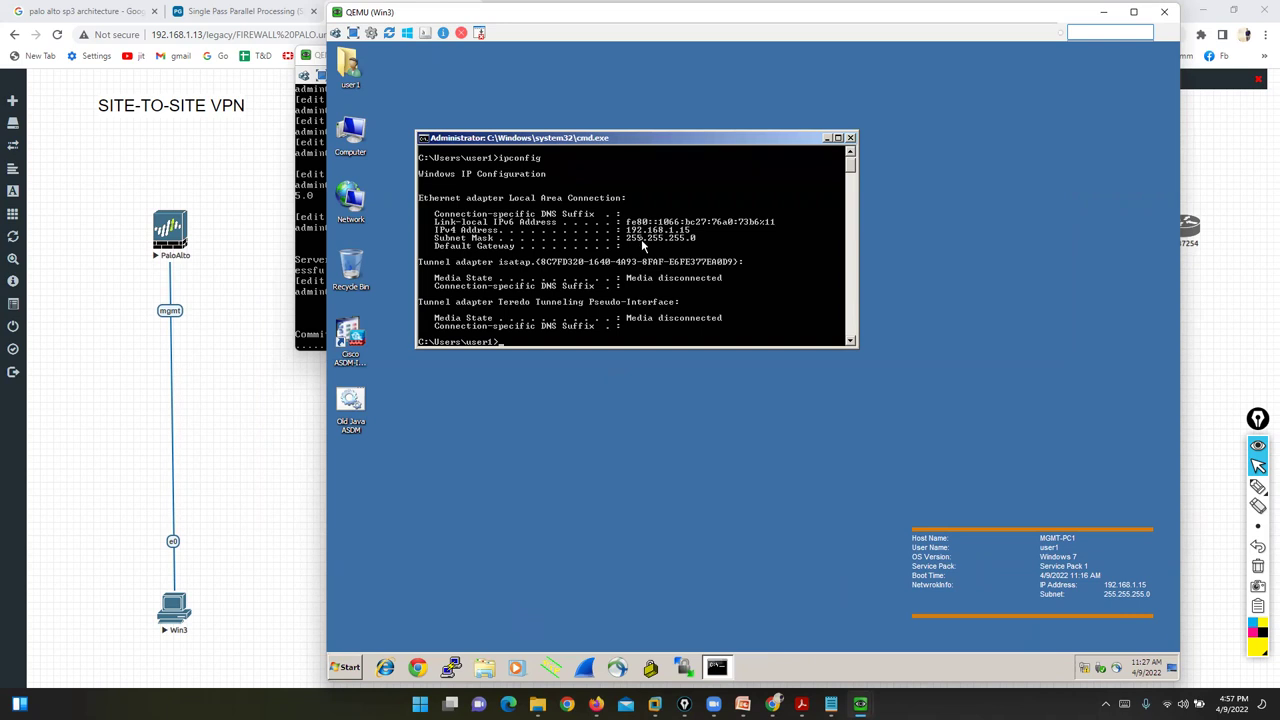
- Check the PaloAlto commit progress, then open Network Connections with ncpa.cpl and Local Area Connection's menu
click(325, 187)
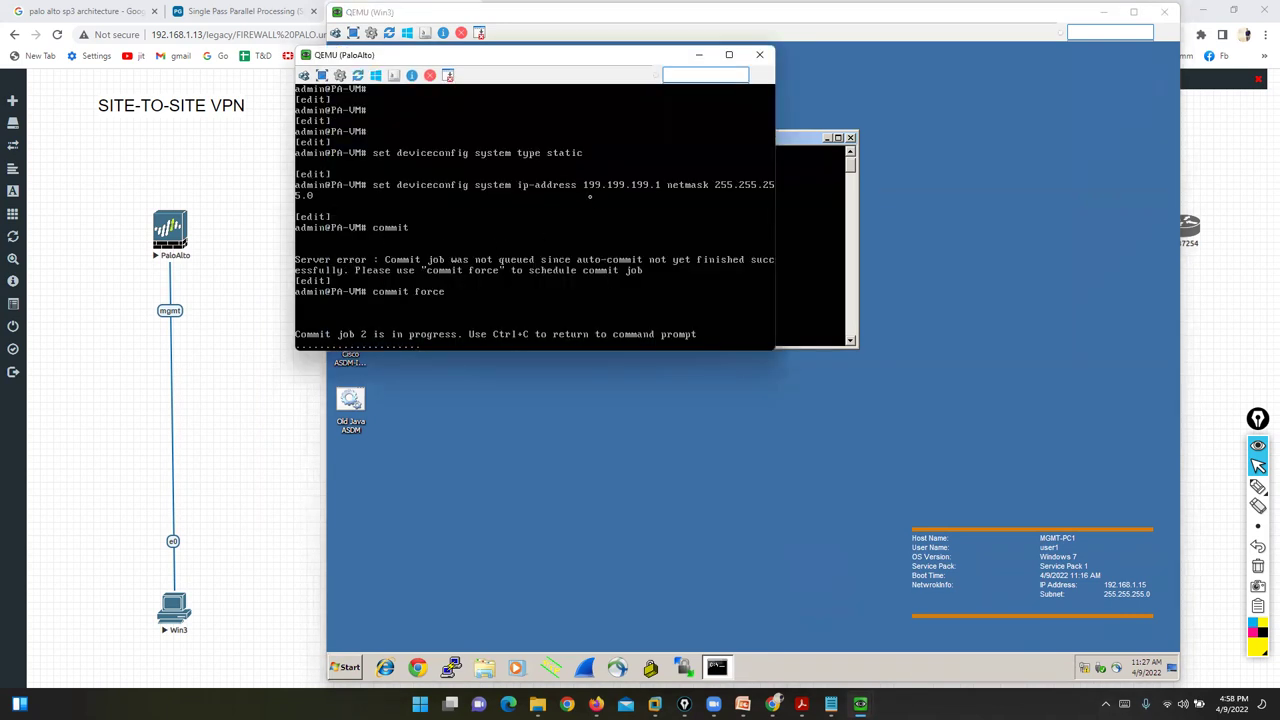
click(805, 244)
text(ncpa.cpl)
key(Return)
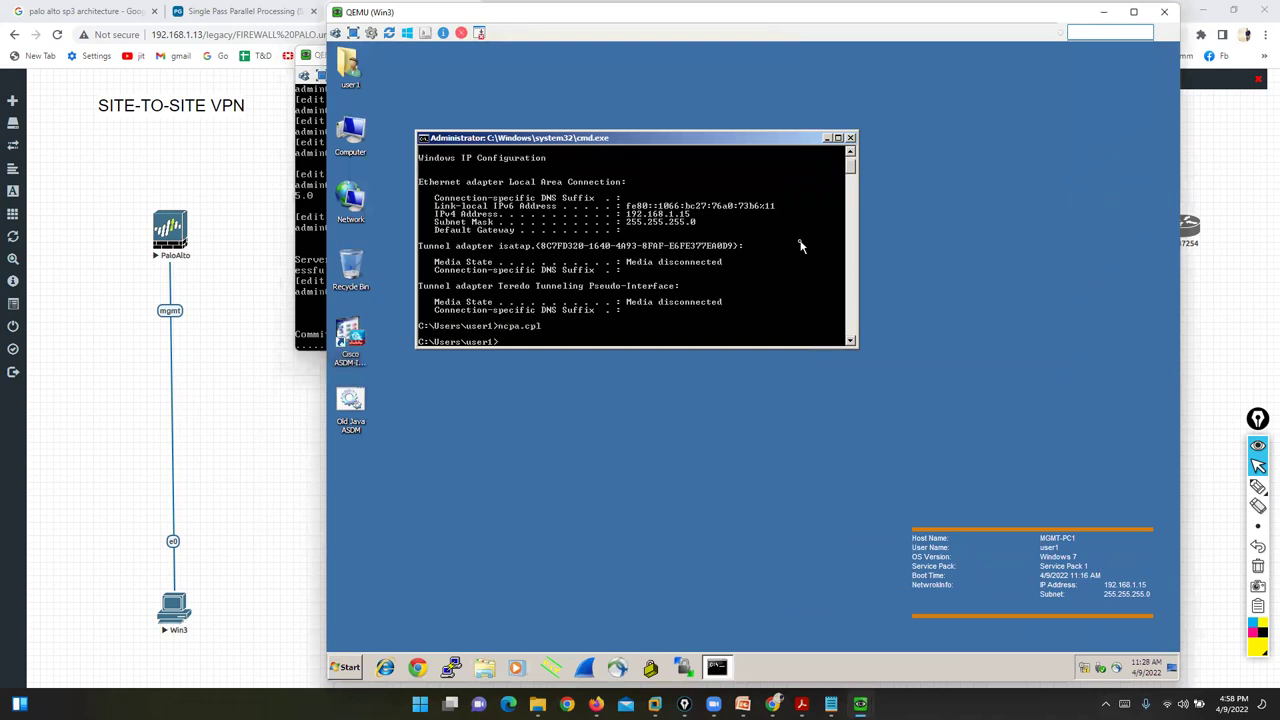
right_click(545, 231)
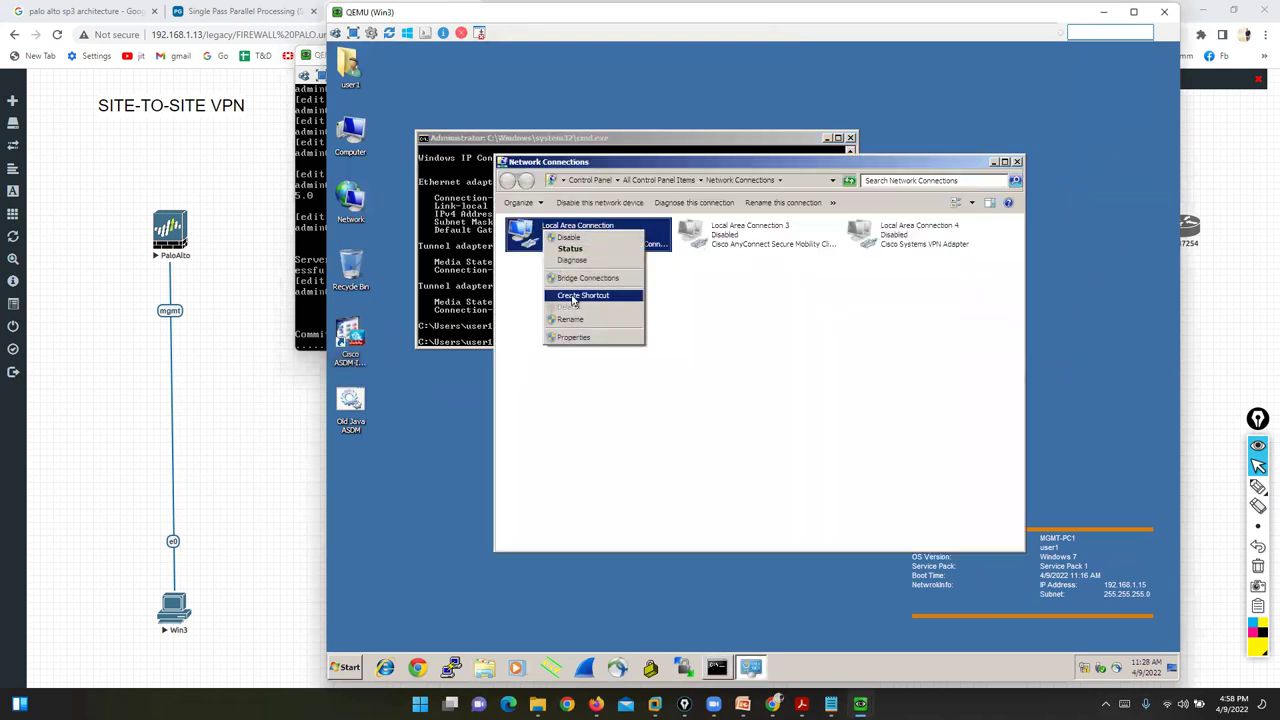
- Give Win3's Local Area Connection a static IPv4 address of 199.199.199.10
click(578, 337)
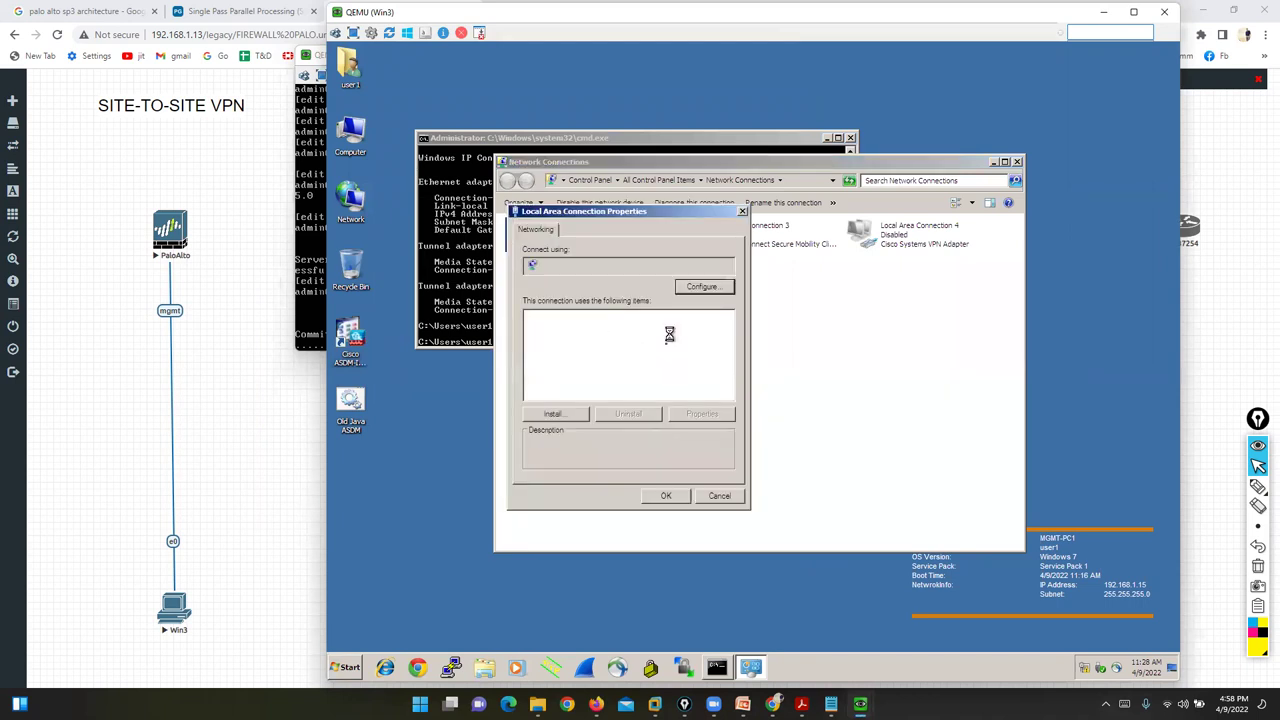
click(662, 376)
click(702, 413)
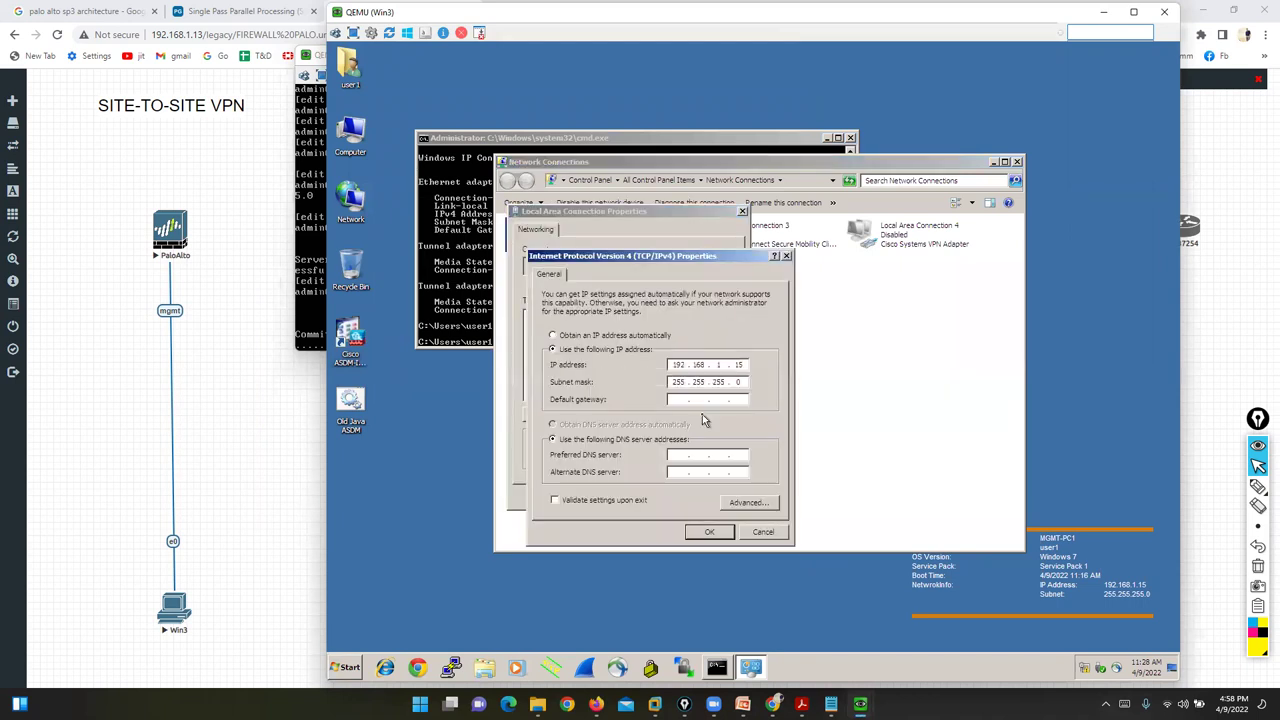
click(560, 336)
click(563, 350)
click(677, 365)
text(199.199.199.10)
key(Tab)
click(709, 531)
click(665, 497)
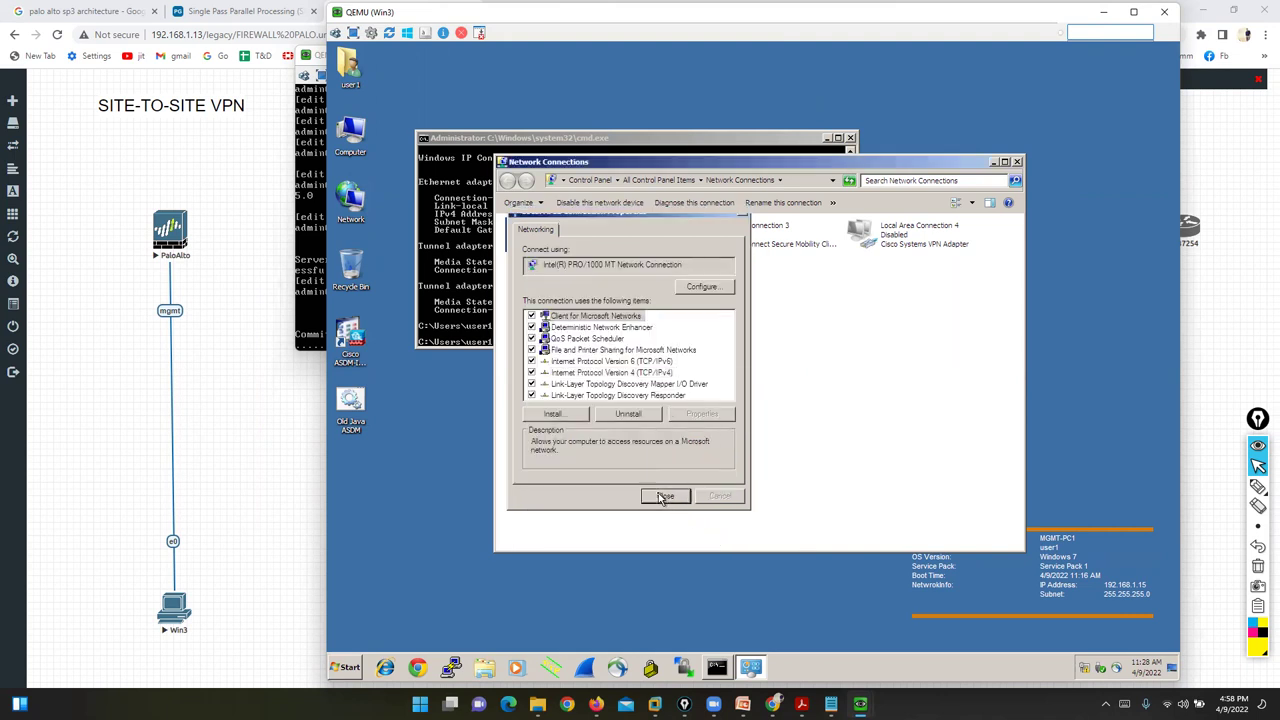
- Rerun ipconfig to confirm the new address, nudge the PaloAlto console left, and switch to PowerPoint
click(455, 282)
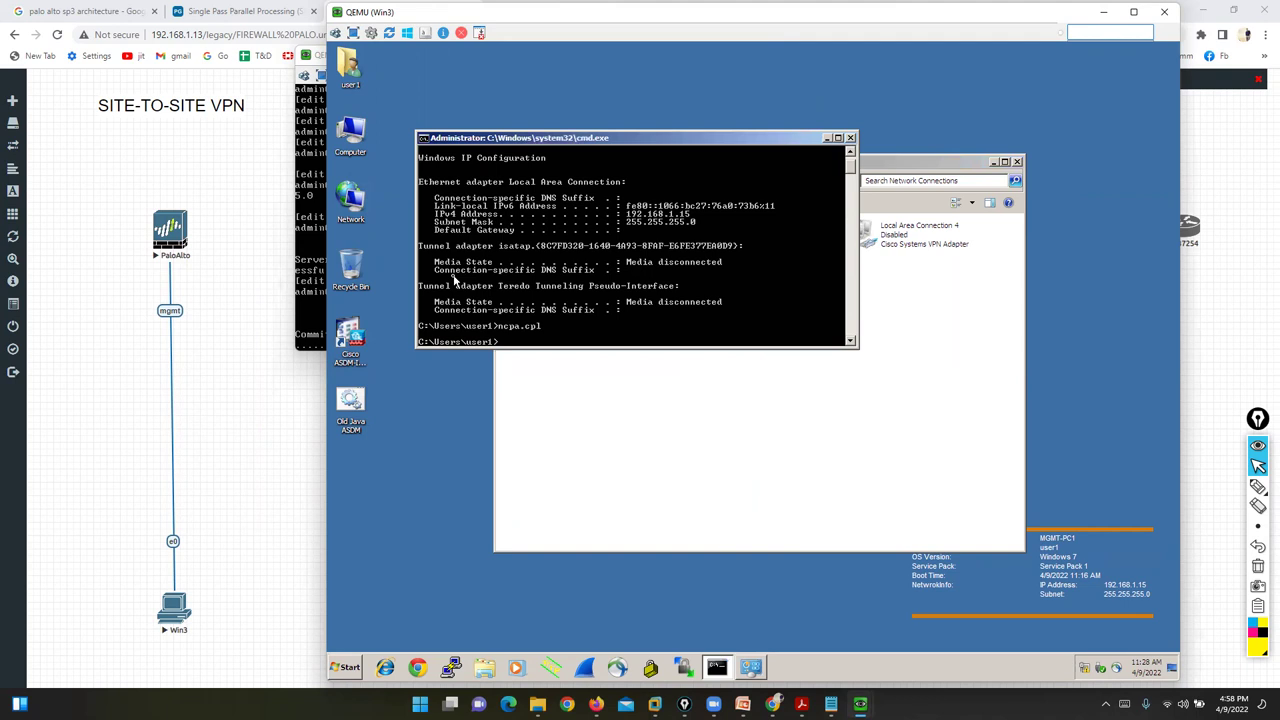
key(Return)
key(Return)
key(Return)
text(ipco)
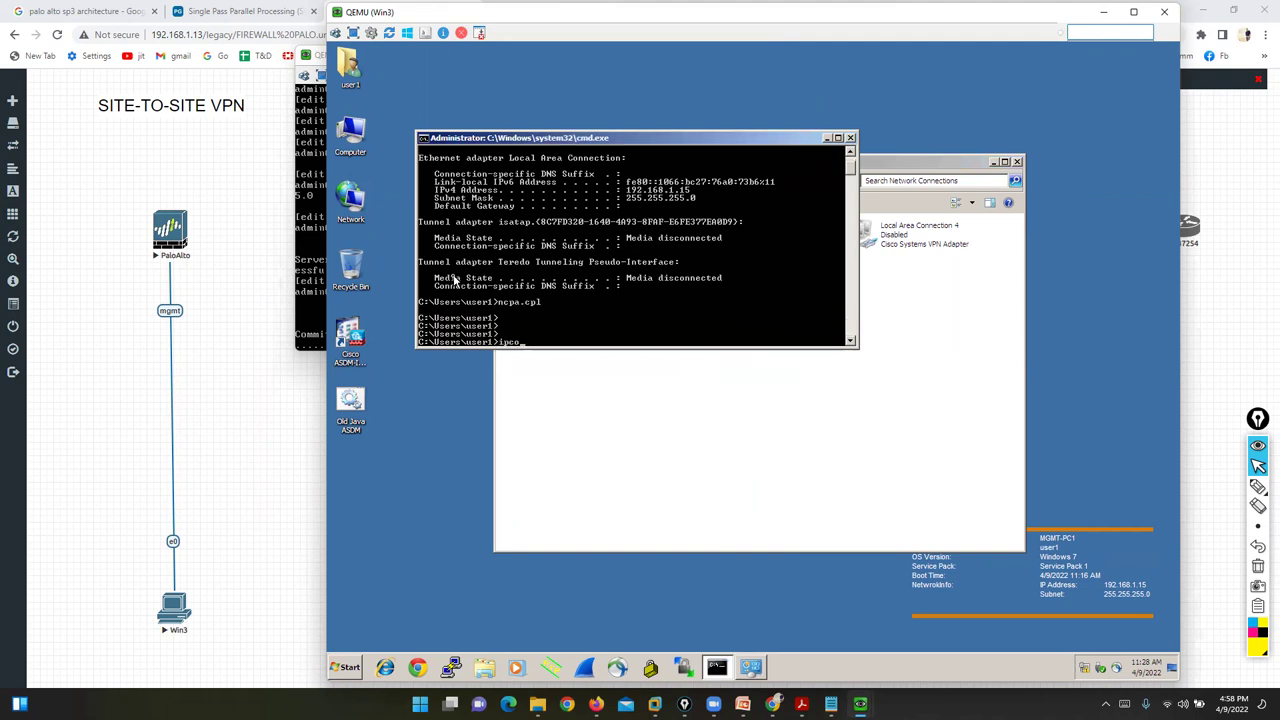
text(ffig)
key(Return)
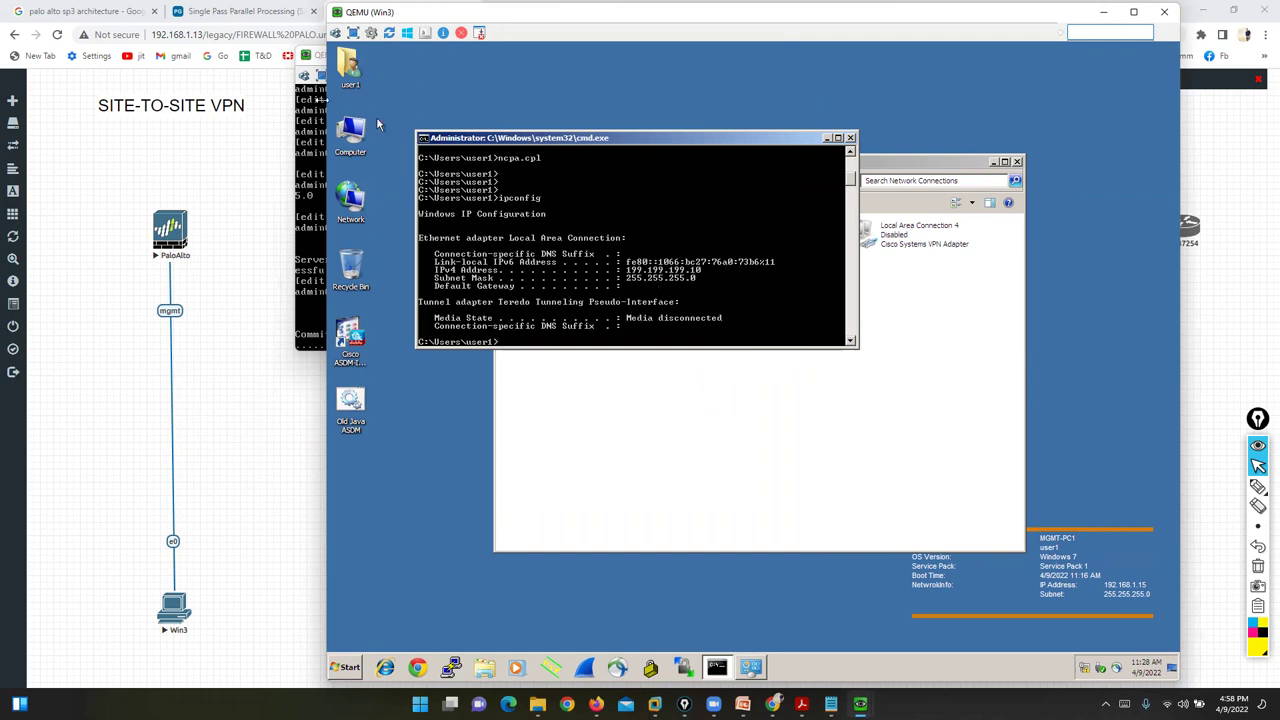
click(327, 103)
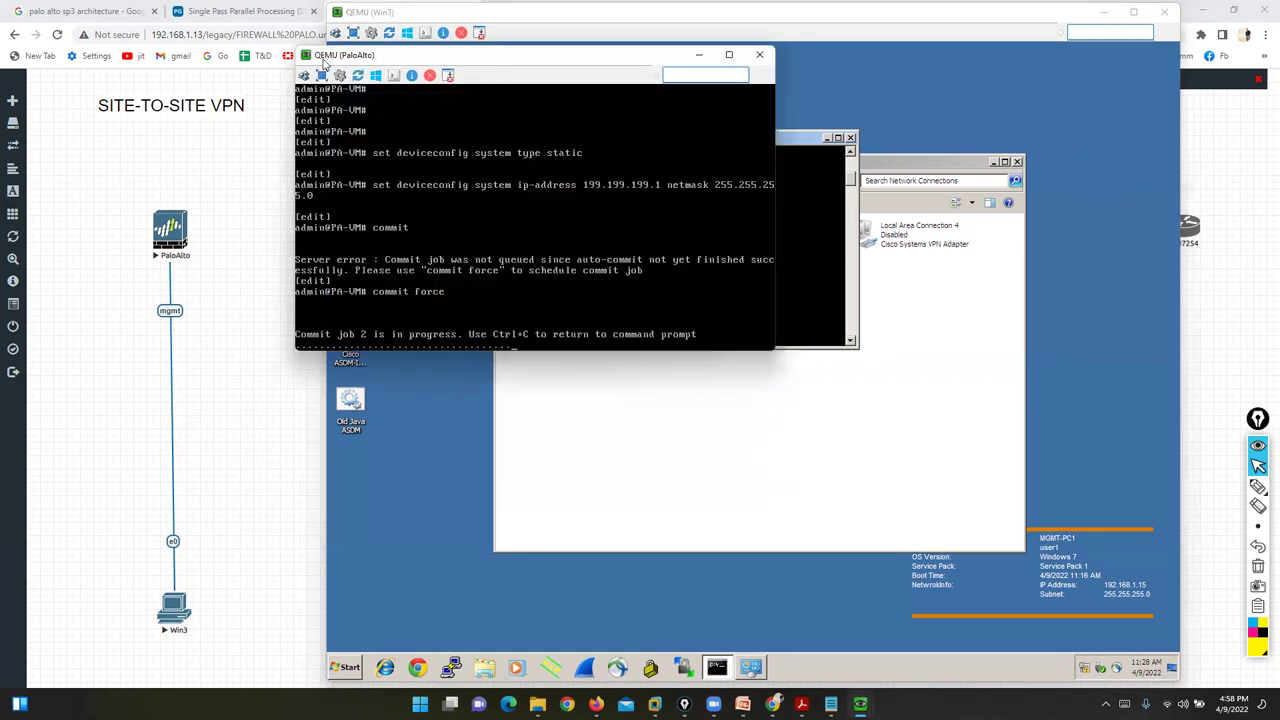
drag(326, 58, 302, 58)
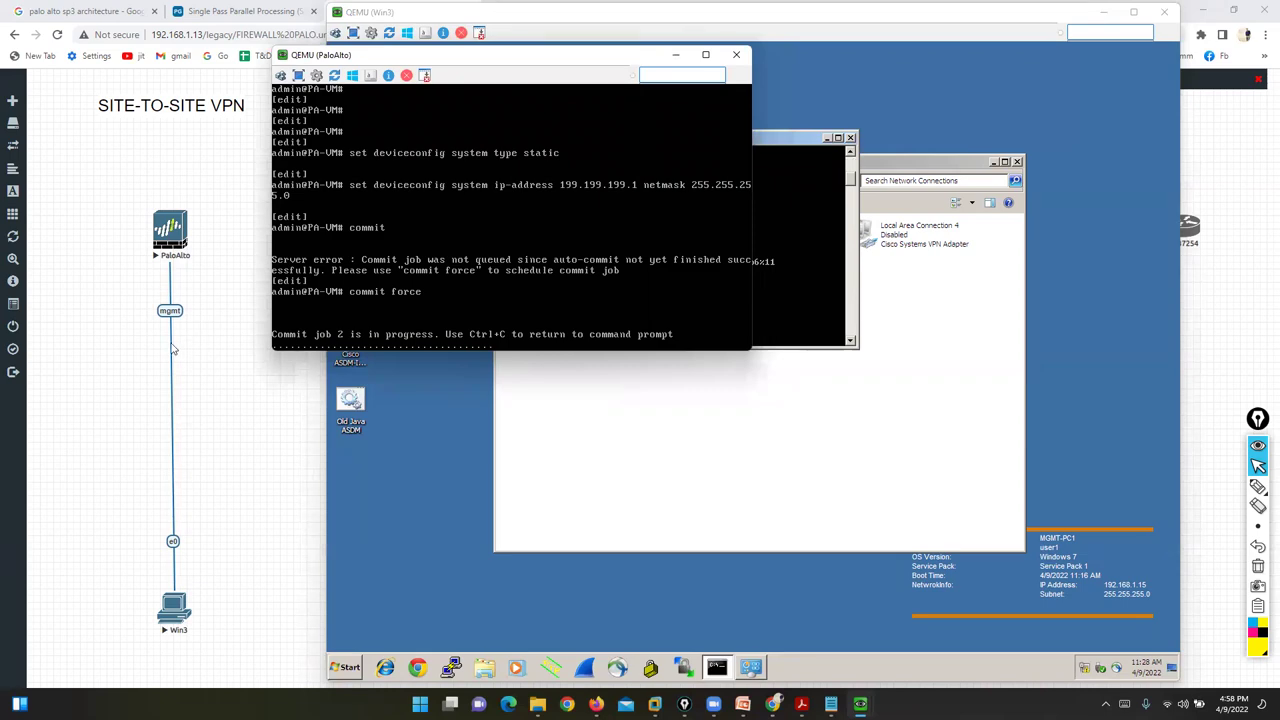
click(742, 703)
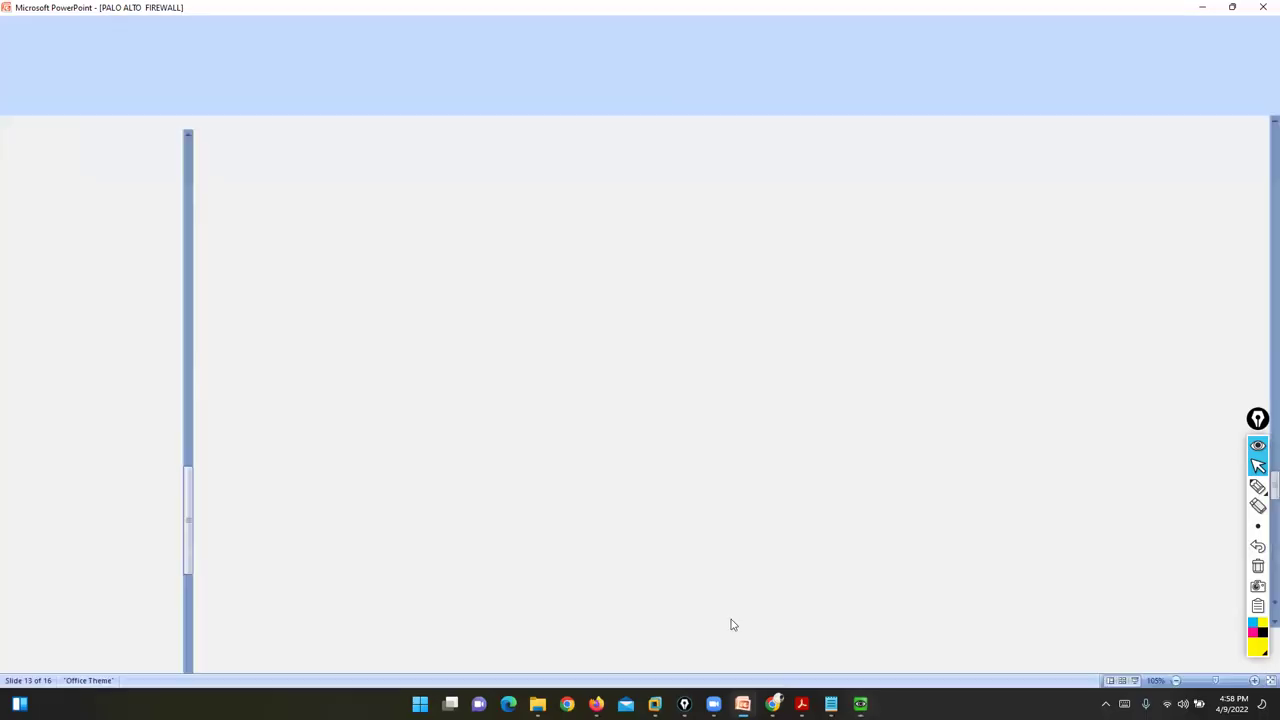
- Show slide 11, underline ping,ssh,https with the pen and erase it, then minimize PowerPoint
scroll(726, 580, up, 1)
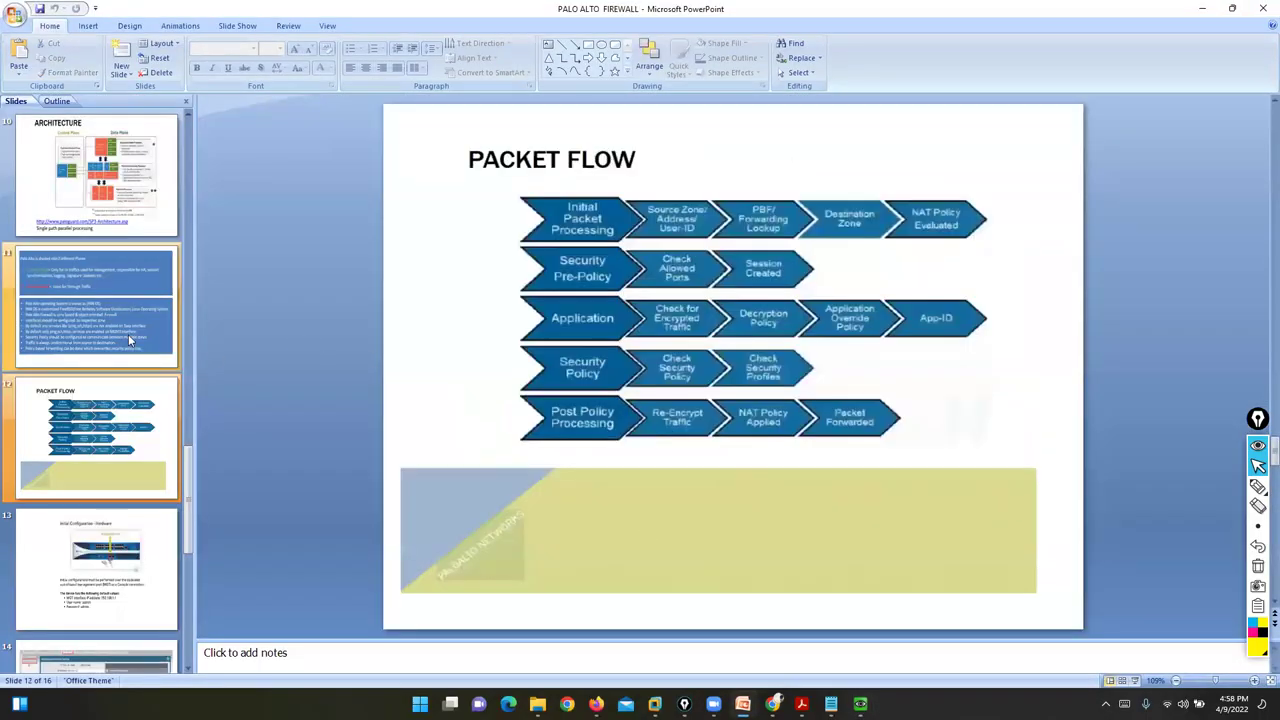
click(128, 334)
click(1258, 486)
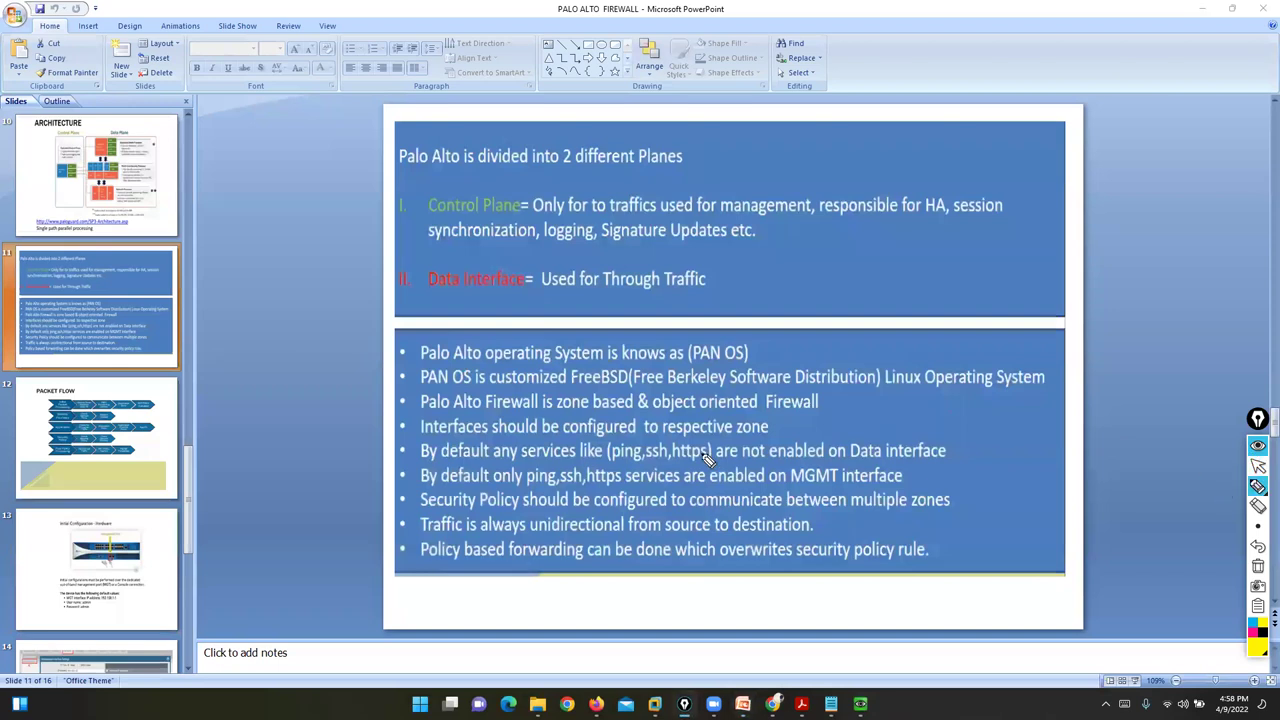
drag(521, 491, 604, 491)
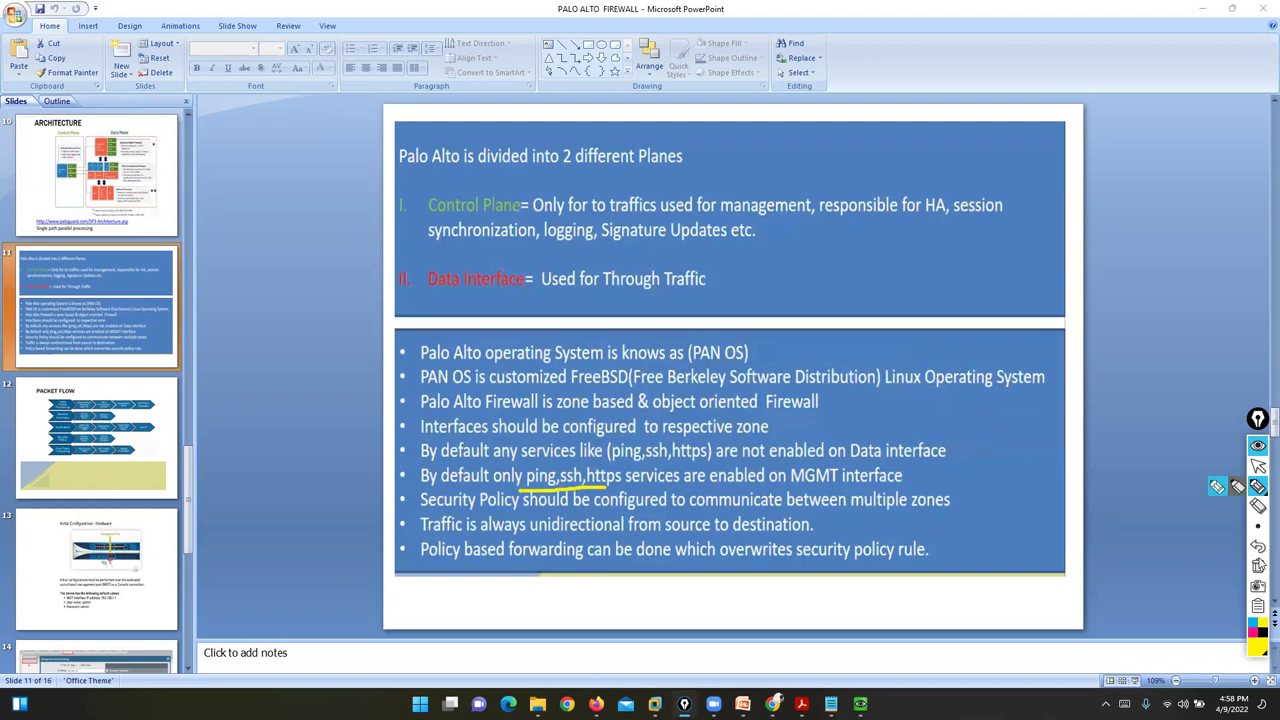
click(1258, 566)
click(1258, 466)
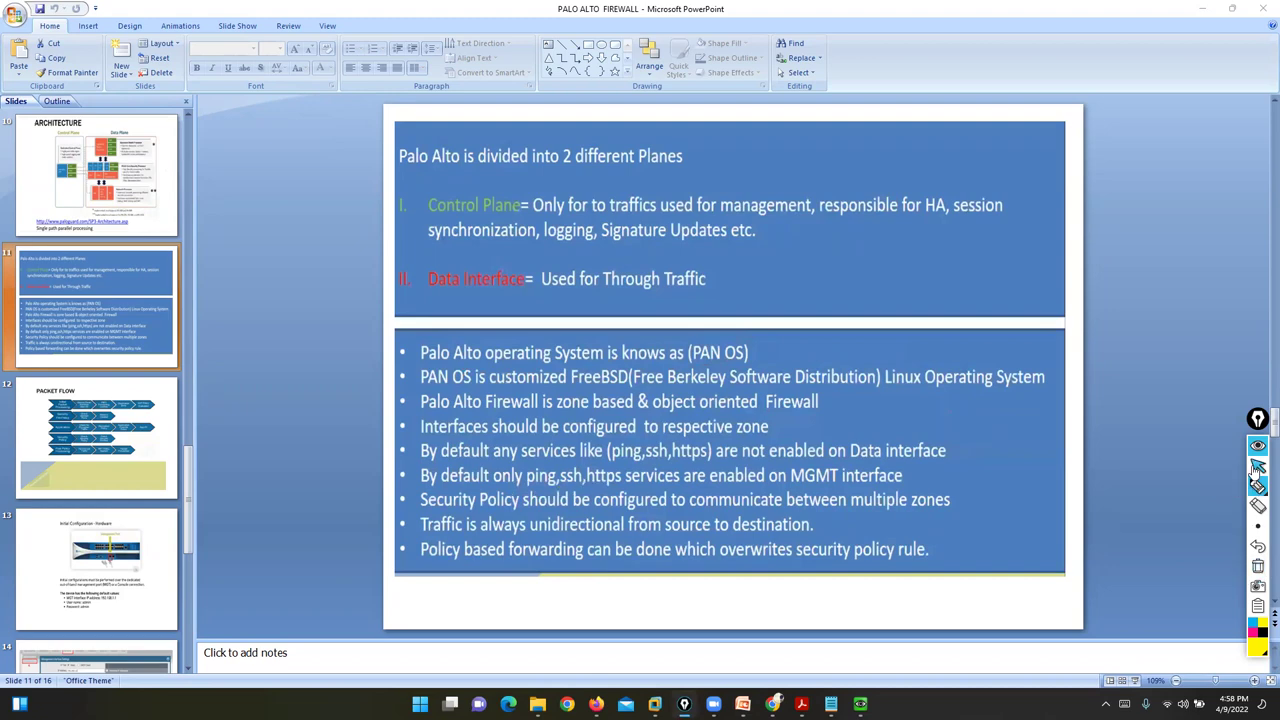
click(1199, 7)
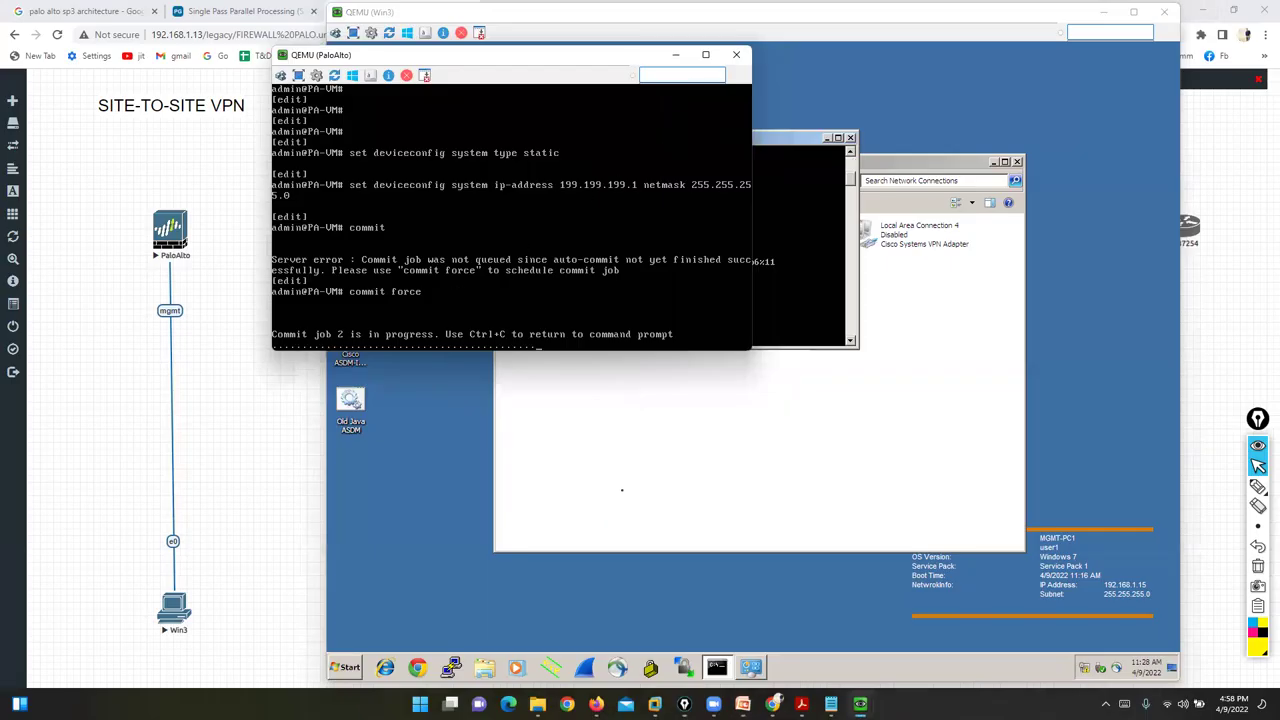
- Ping 199.199.199.1 from the Win3 command prompt
click(638, 444)
click(481, 260)
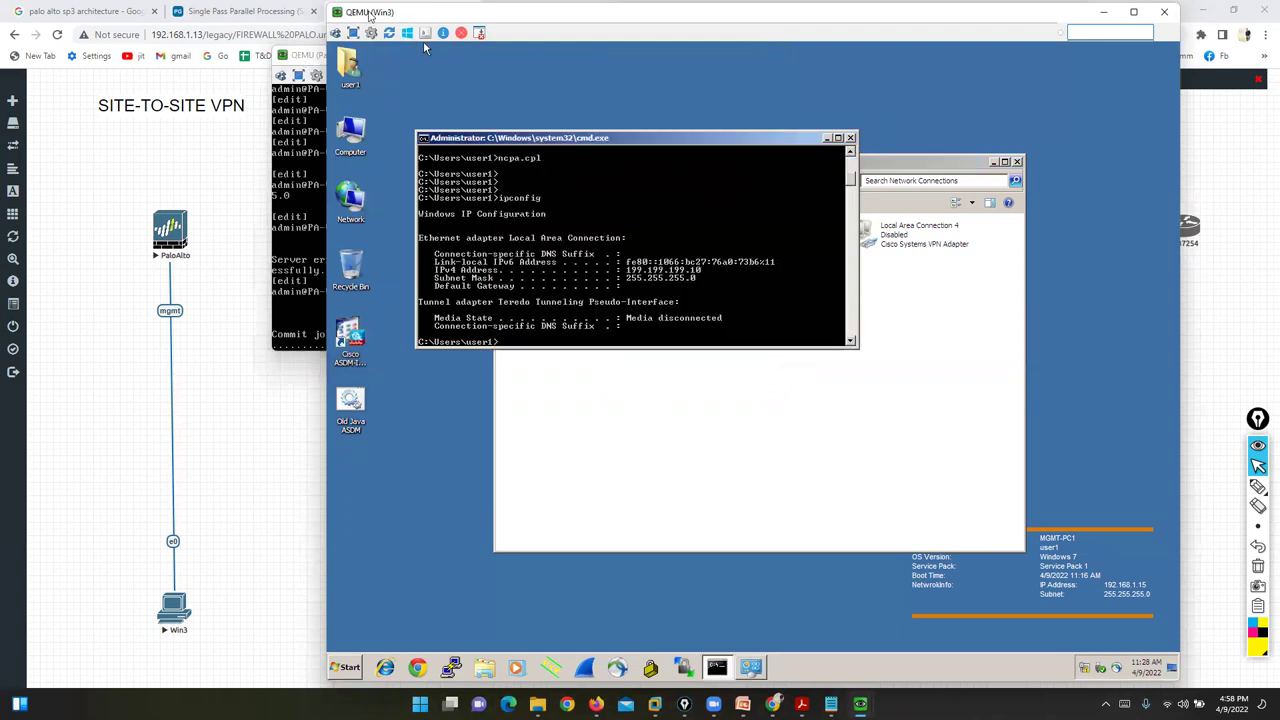
drag(424, 46, 507, 42)
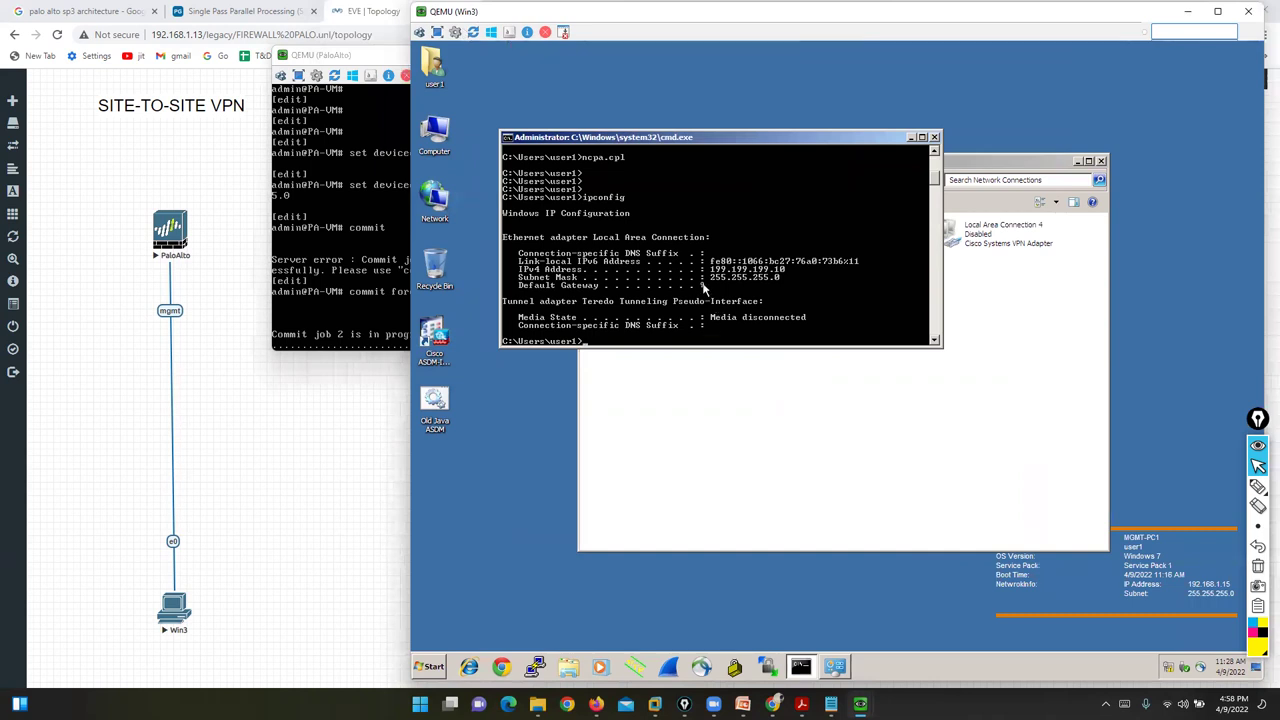
text(ping 199.199.199.1)
key(Return)
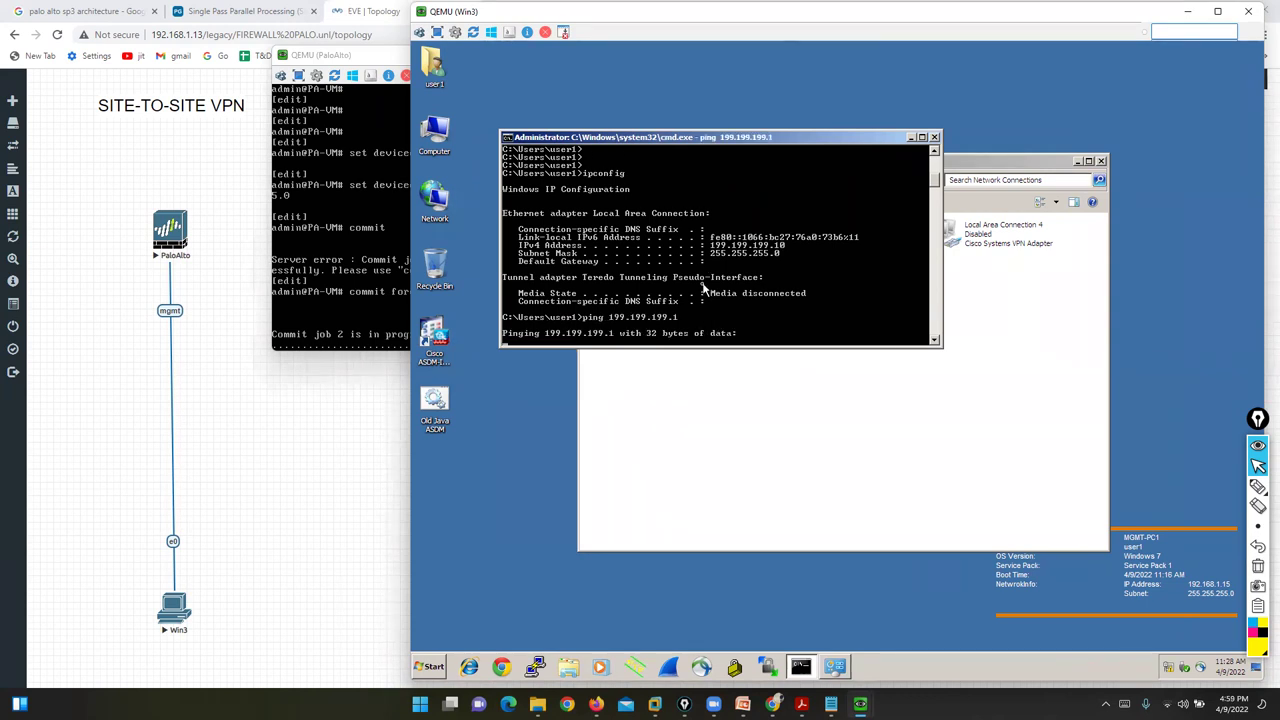
- Move the PaloAlto console up and left, then switch to File Explorer
click(406, 198)
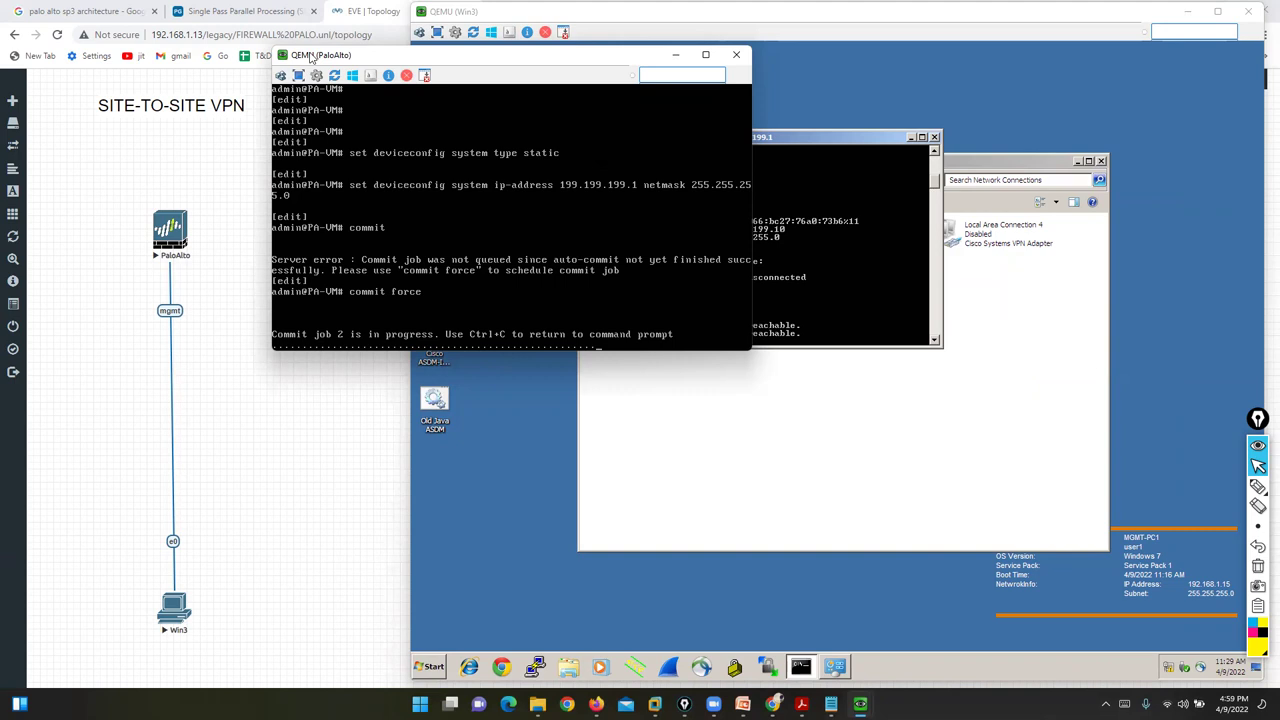
drag(310, 57, 143, 42)
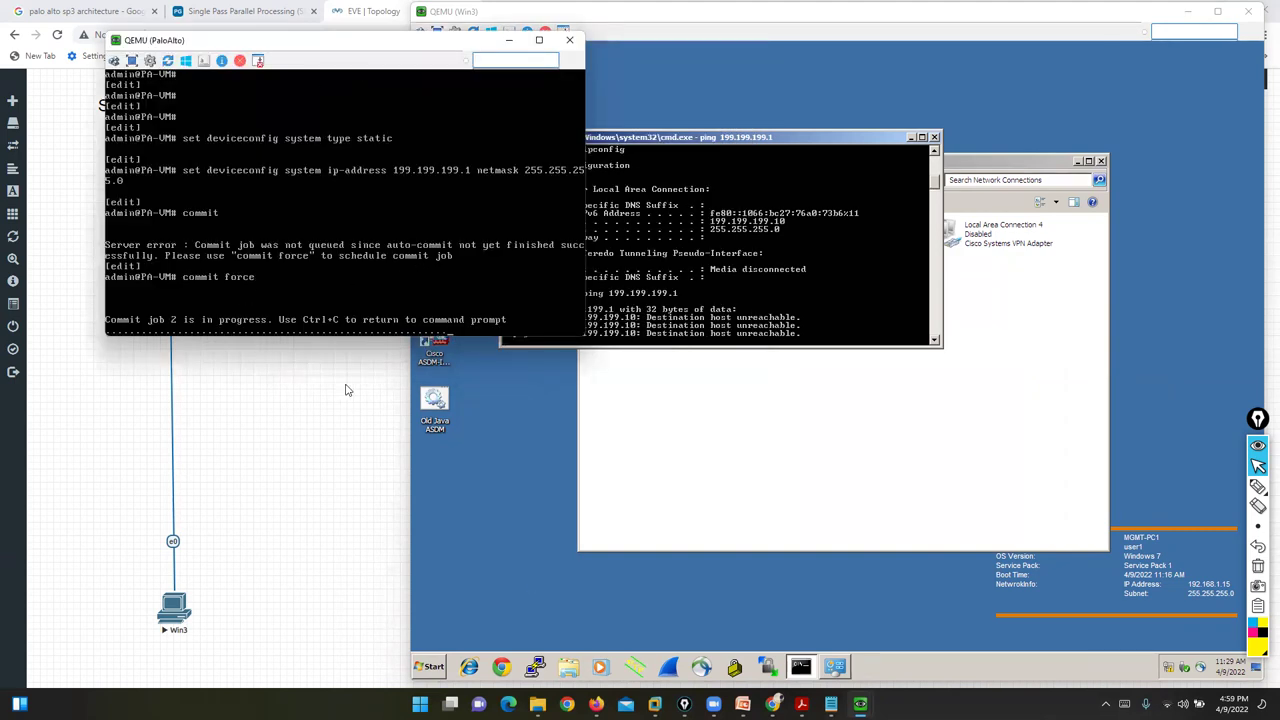
key(alt+Tab)
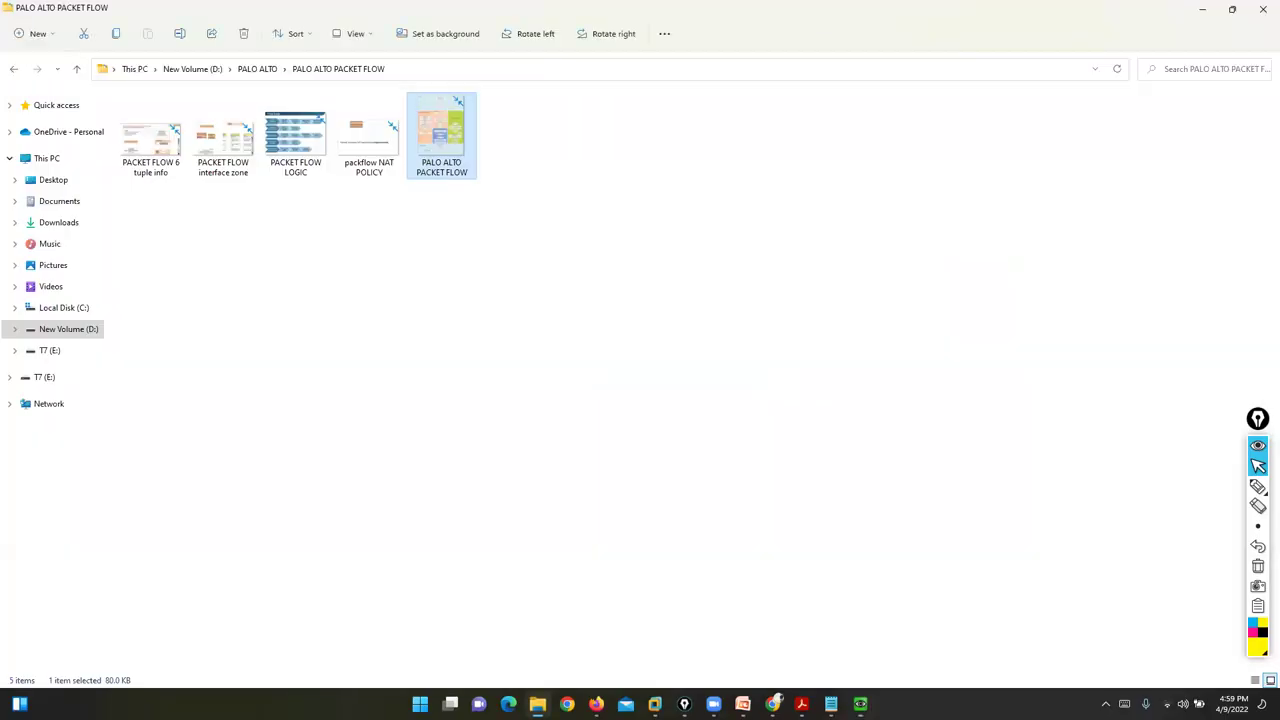
- Open PALO ALTO SLIDES and open PaloAlto_Lab_Part 1 with Adobe Acrobat DC
click(742, 703)
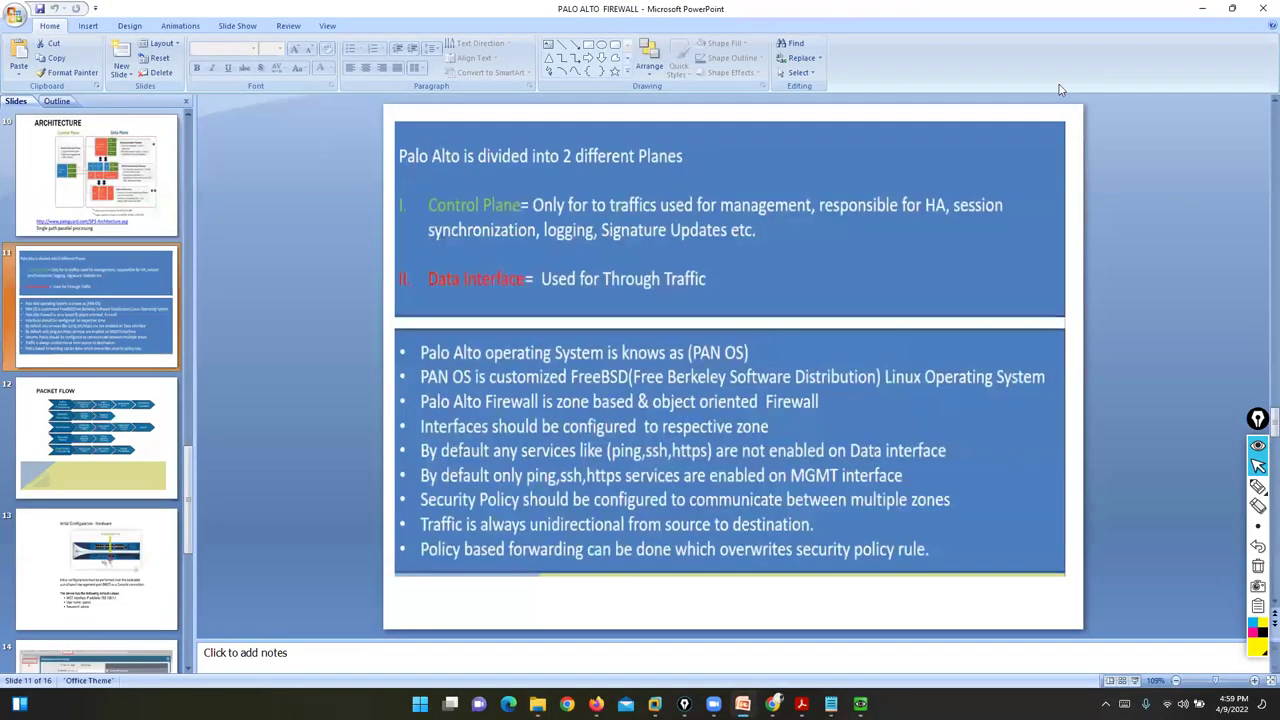
click(1202, 7)
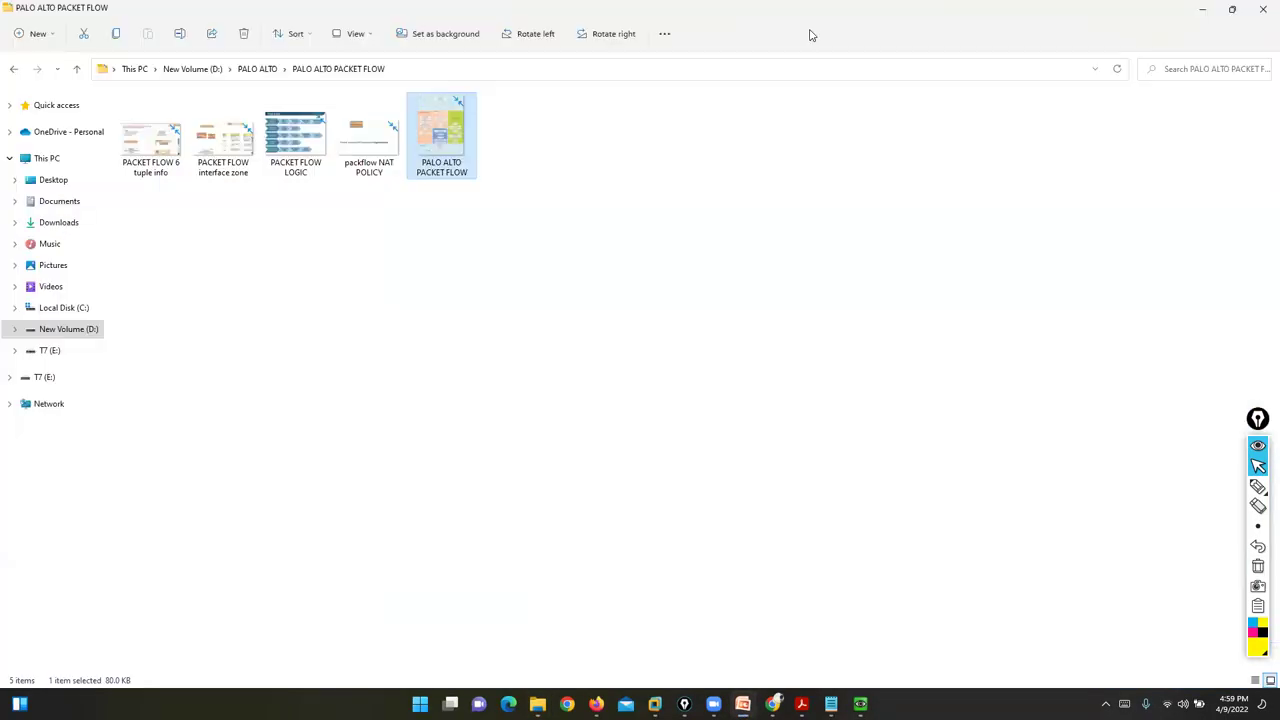
click(257, 68)
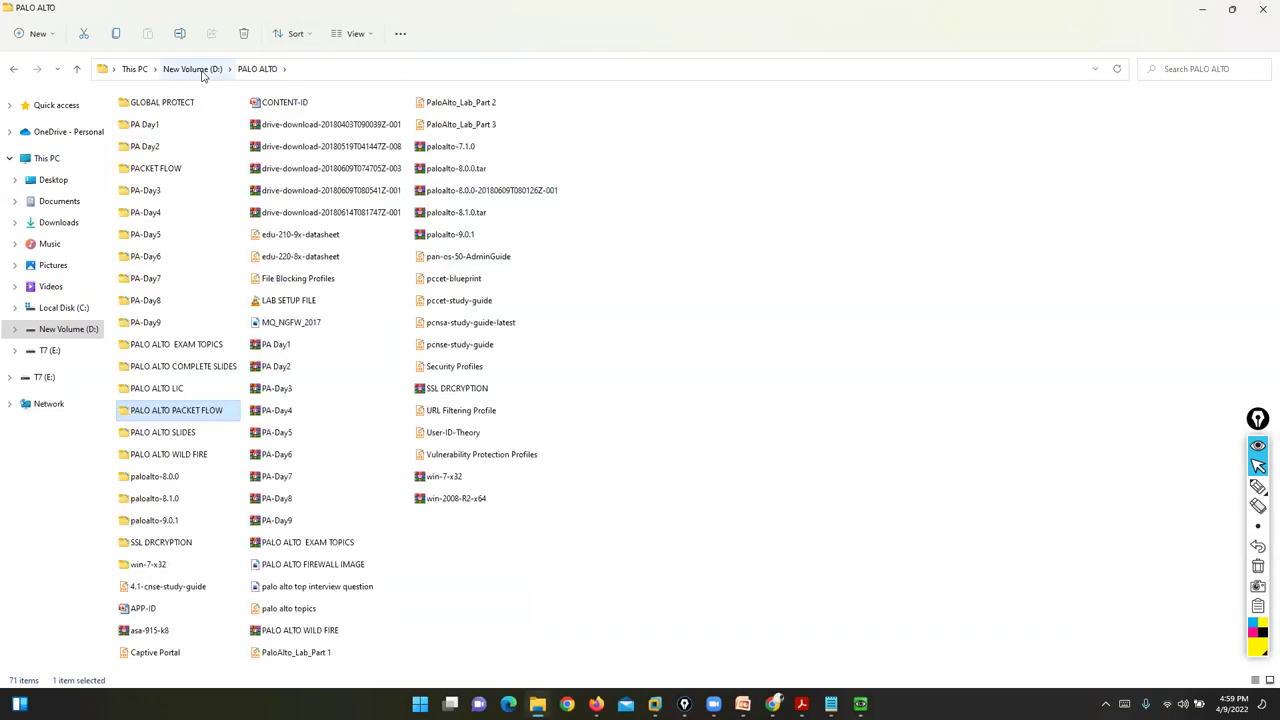
double_click(162, 433)
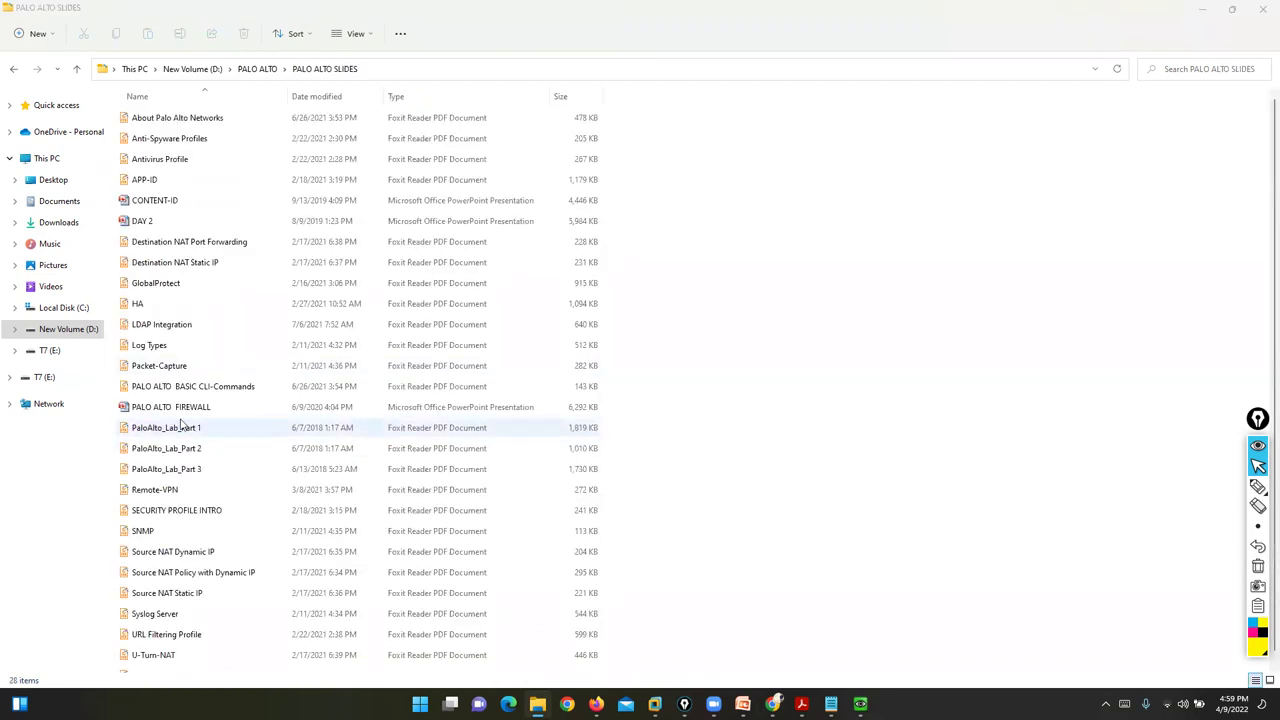
double_click(184, 428)
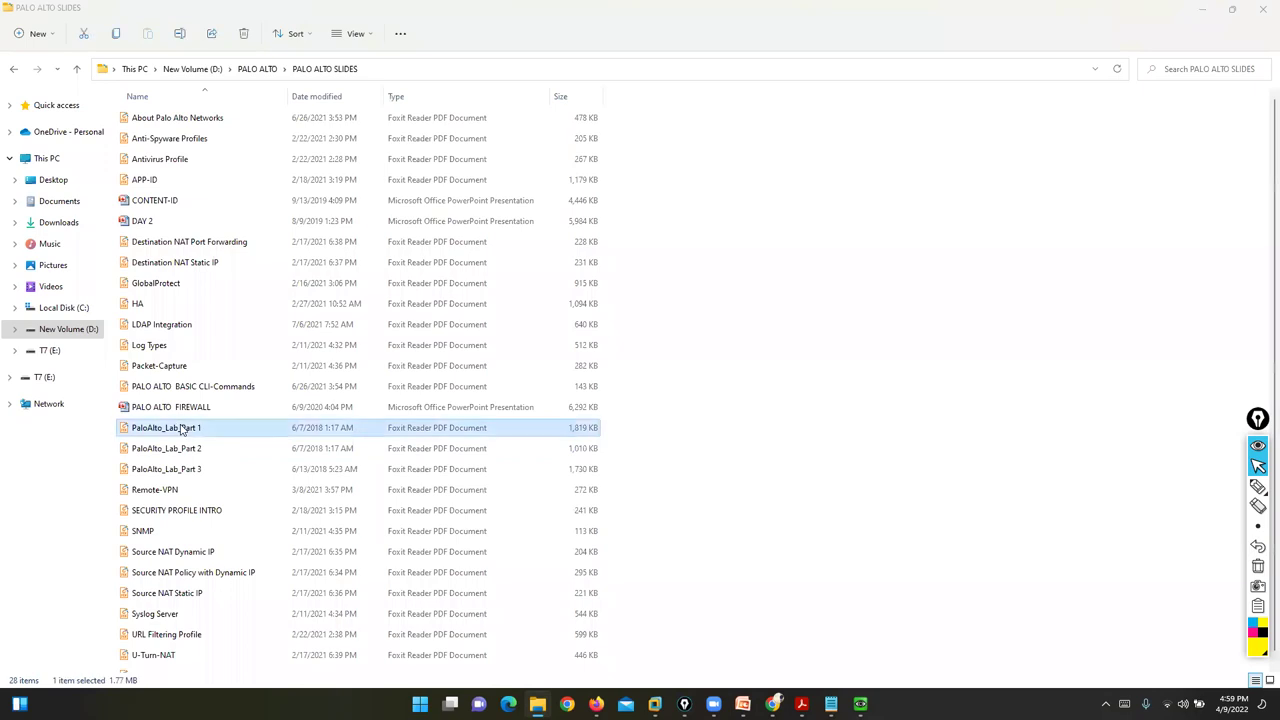
right_click(245, 440)
mouse_move(335, 492)
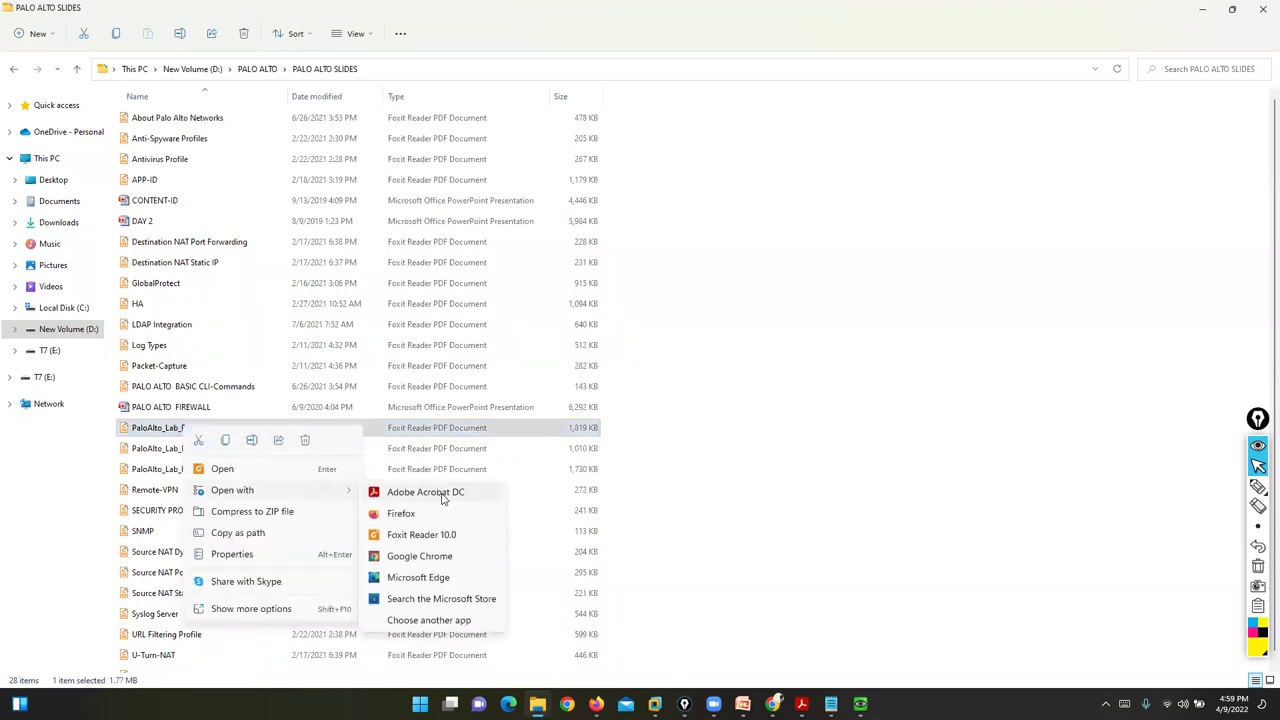
click(445, 492)
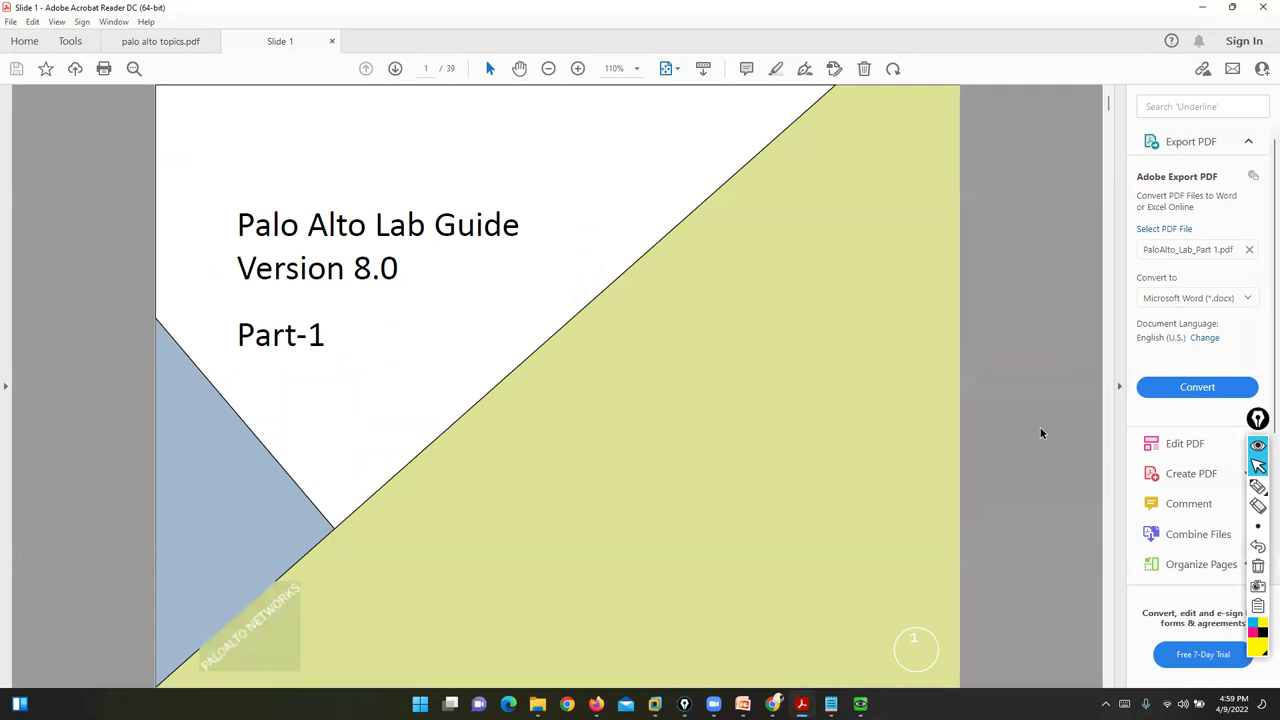
- Scroll to page 6 and mark the show interface management and show system info commands in yellow
scroll(1040, 433, down, 2)
scroll(1040, 429, down, 2)
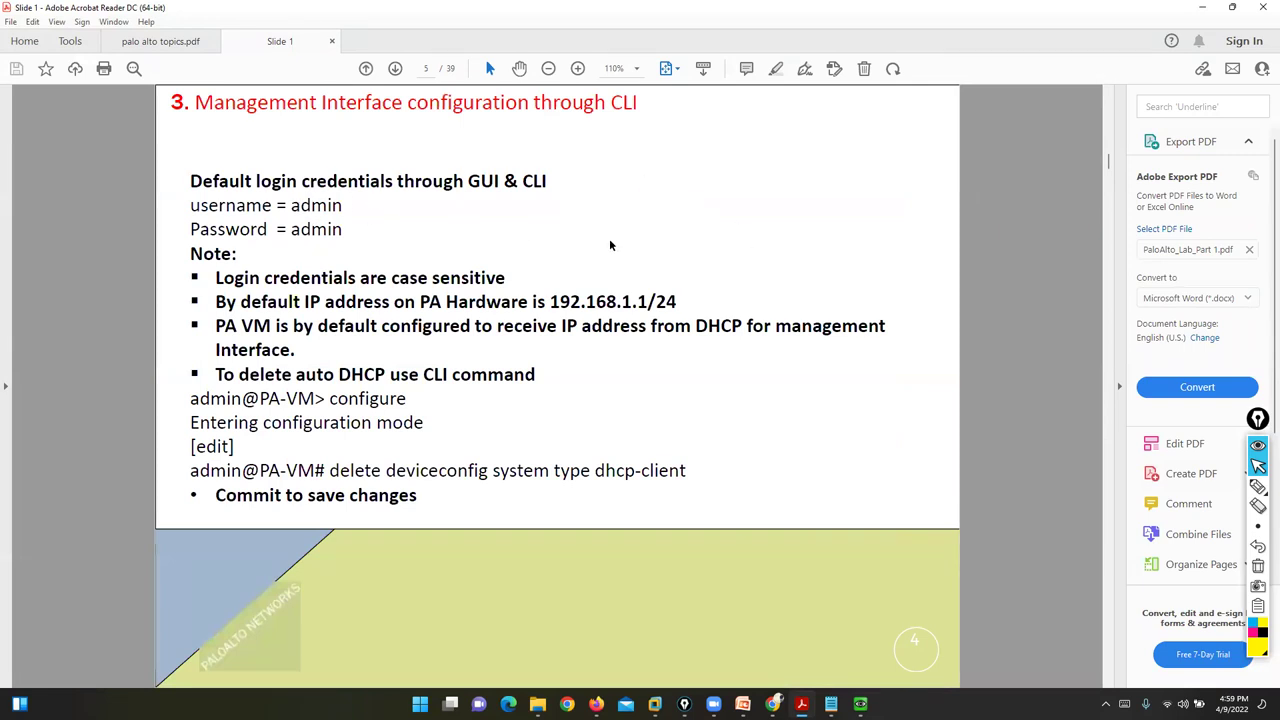
drag(340, 374, 420, 376)
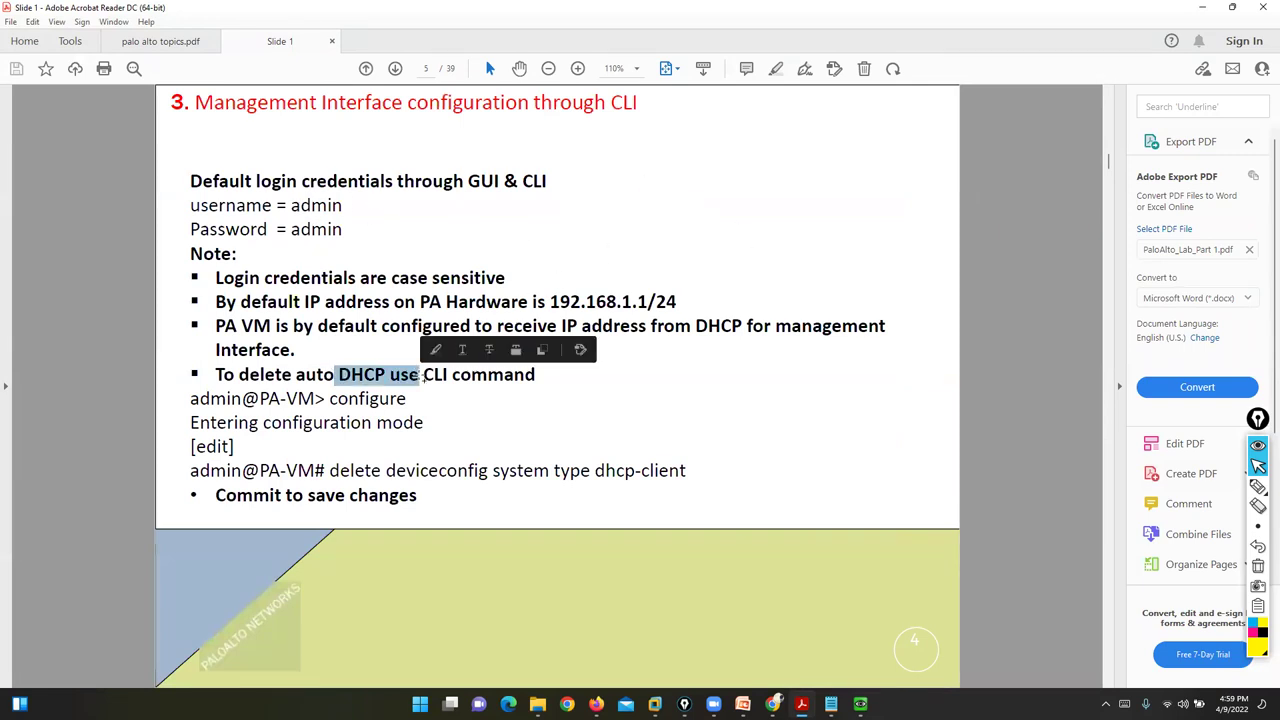
click(1005, 402)
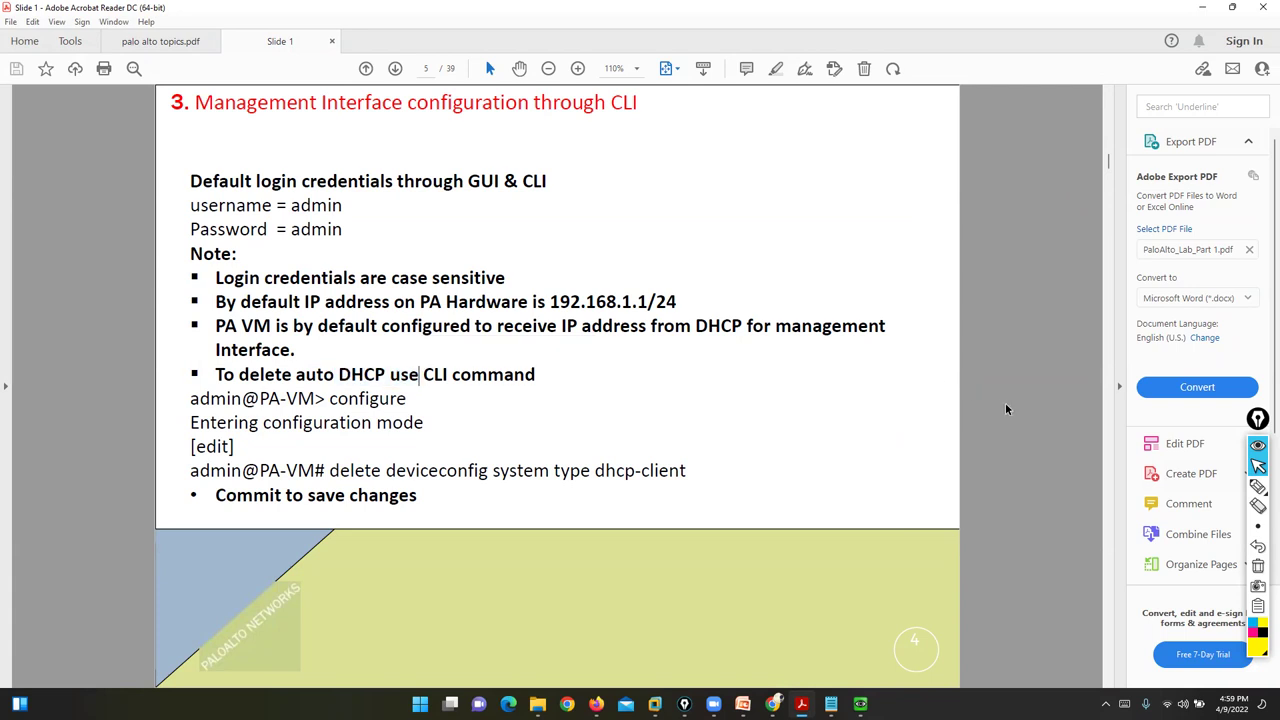
scroll(986, 402, down, 5)
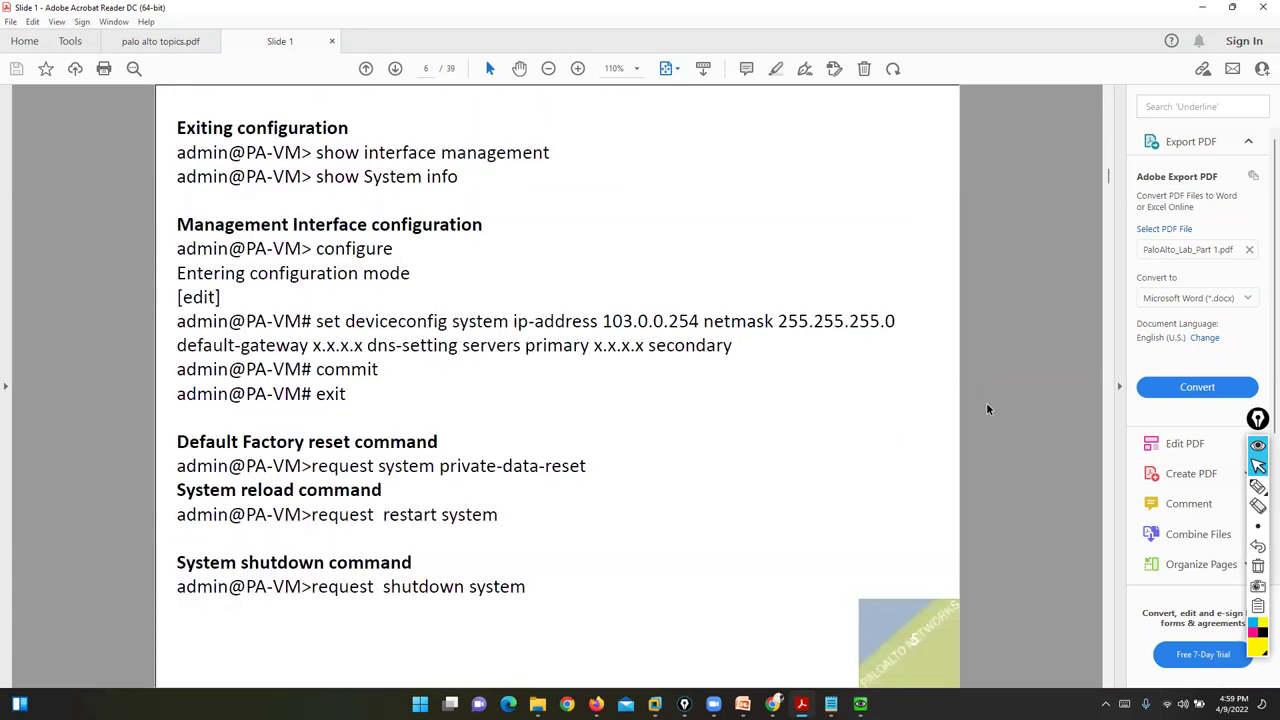
click(1257, 487)
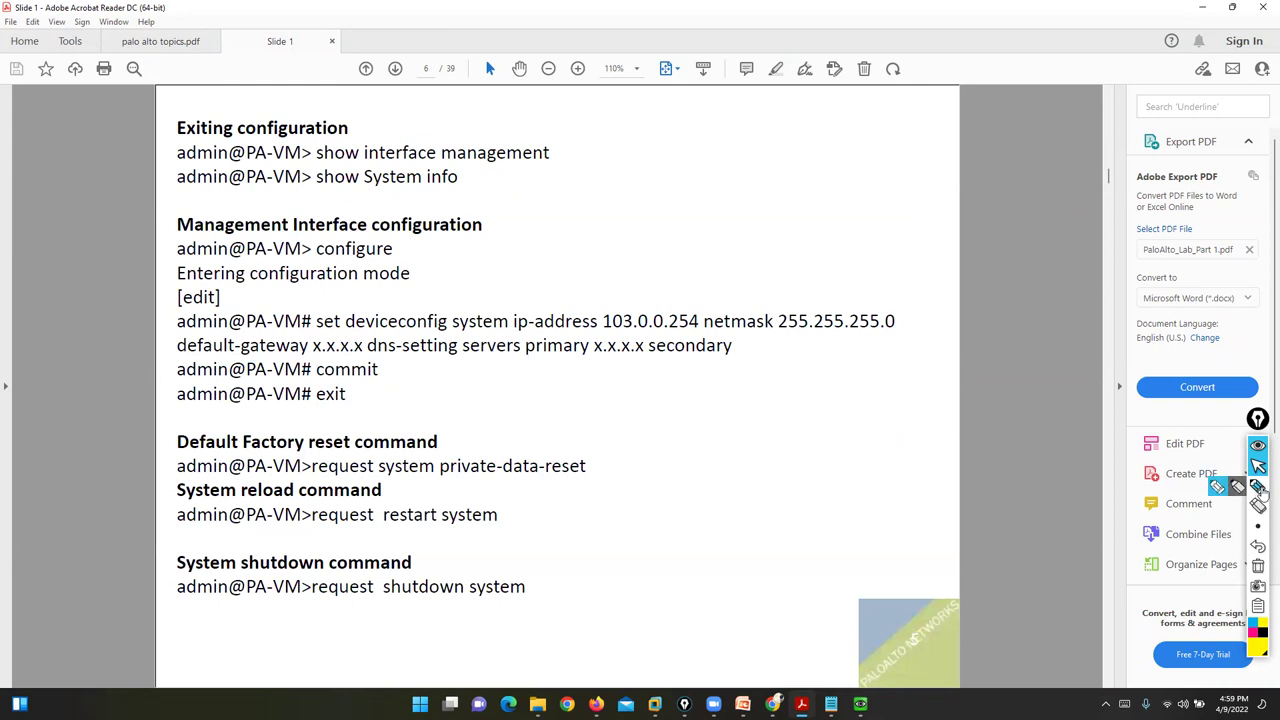
click(1217, 487)
mouse_move(540, 134)
mouse_down()
mouse_move(566, 149)
mouse_move(530, 184)
mouse_up()
drag(272, 160, 312, 148)
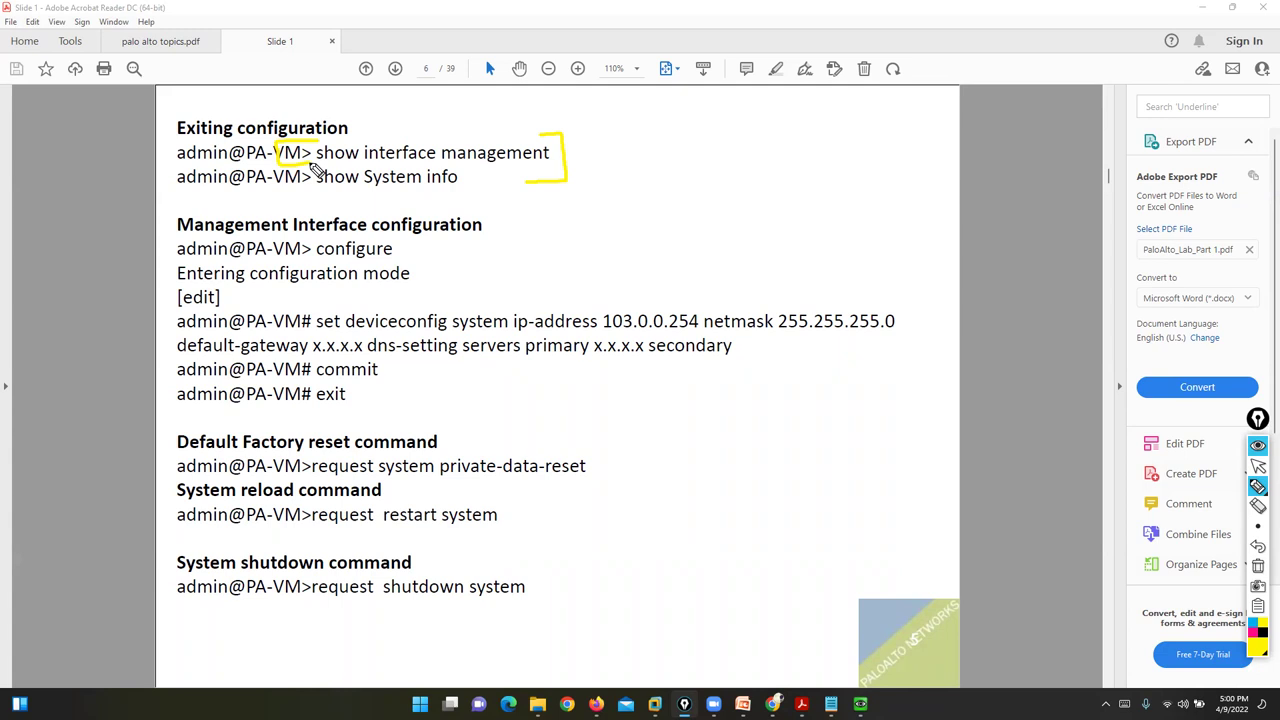
drag(299, 198, 457, 199)
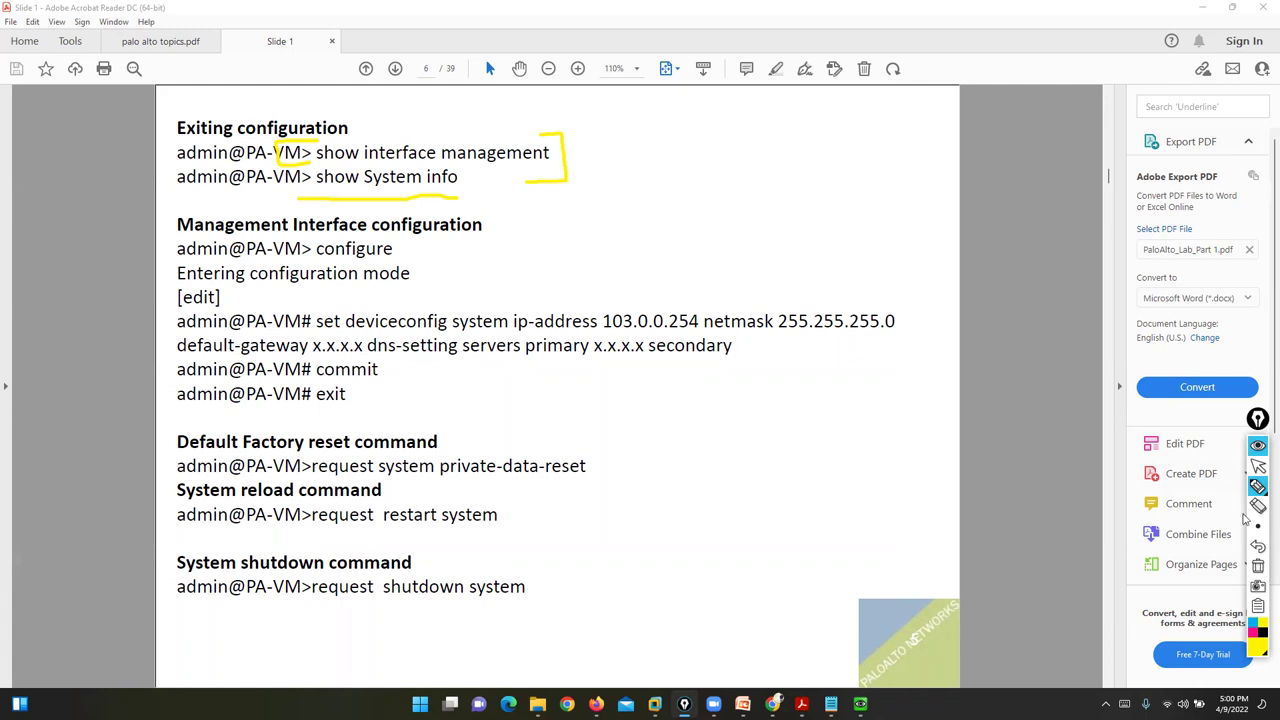
- Mark the ip-address command with 103.0.0.254 and 255.255.255.0, and underline the factory reset lines
mouse_move(310, 310)
mouse_down()
mouse_move(361, 346)
mouse_move(829, 349)
mouse_move(929, 311)
mouse_move(326, 302)
mouse_up()
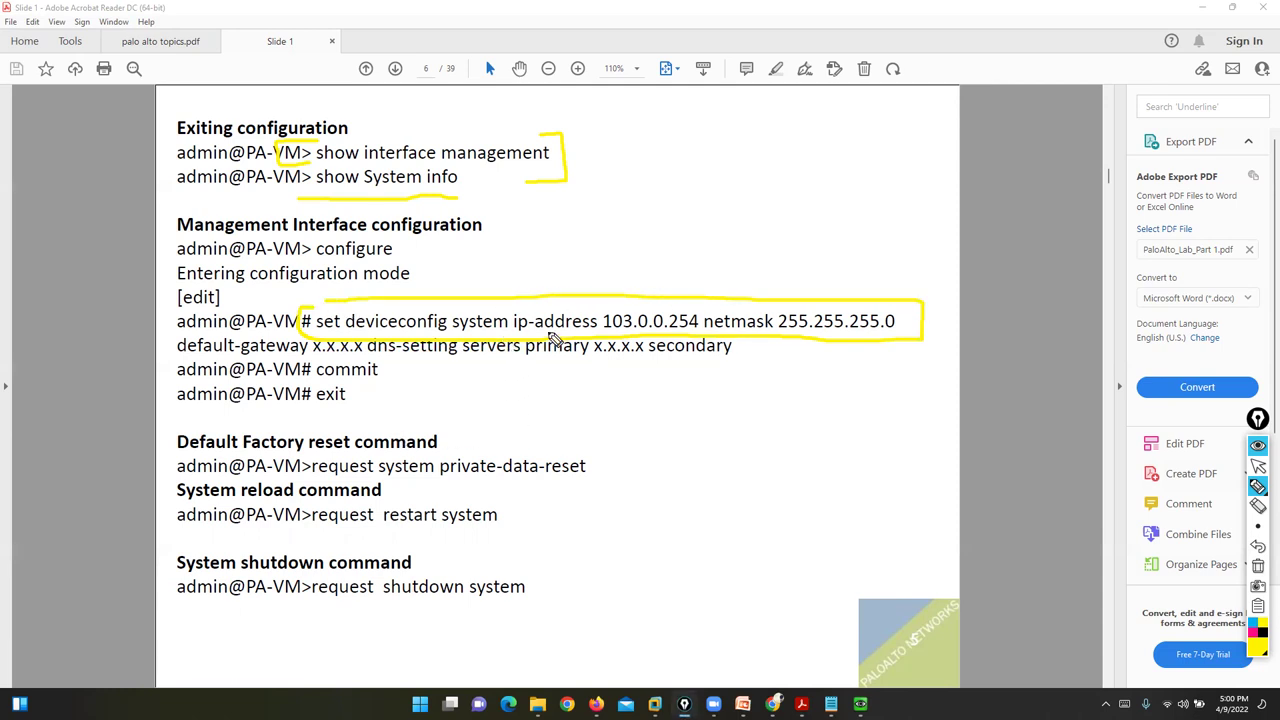
drag(610, 286, 703, 261)
drag(860, 290, 933, 284)
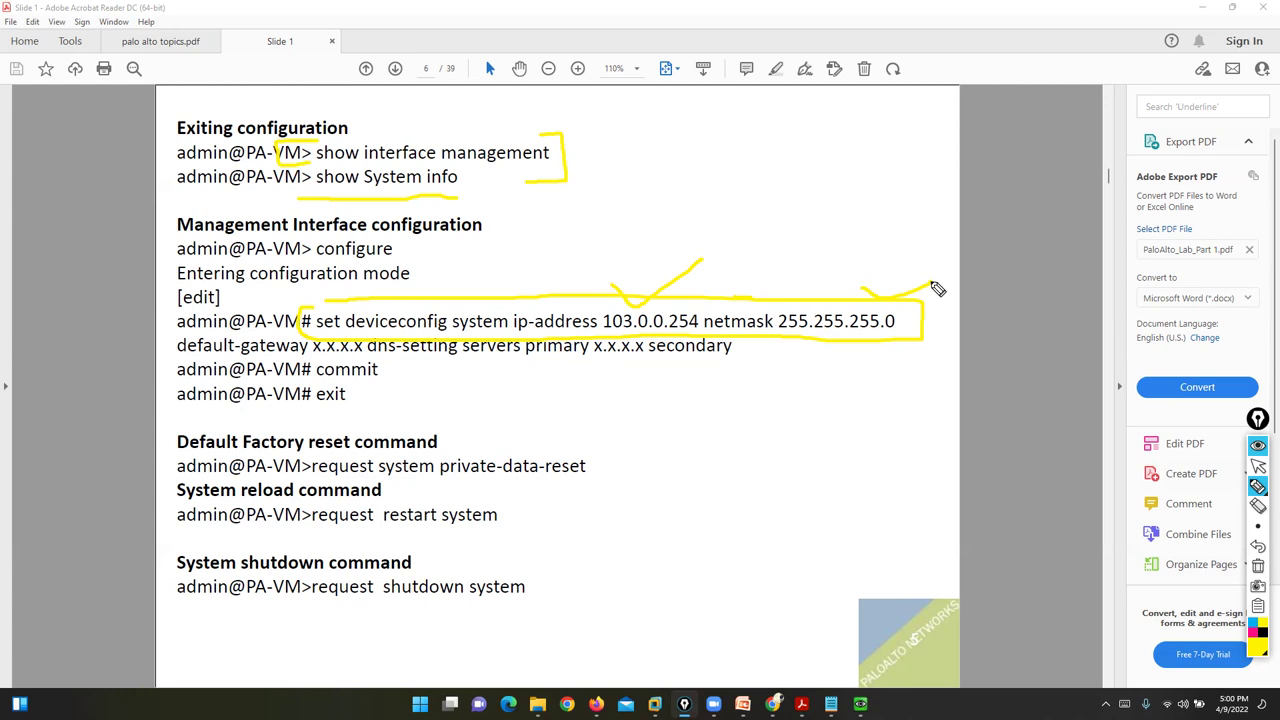
drag(178, 456, 451, 457)
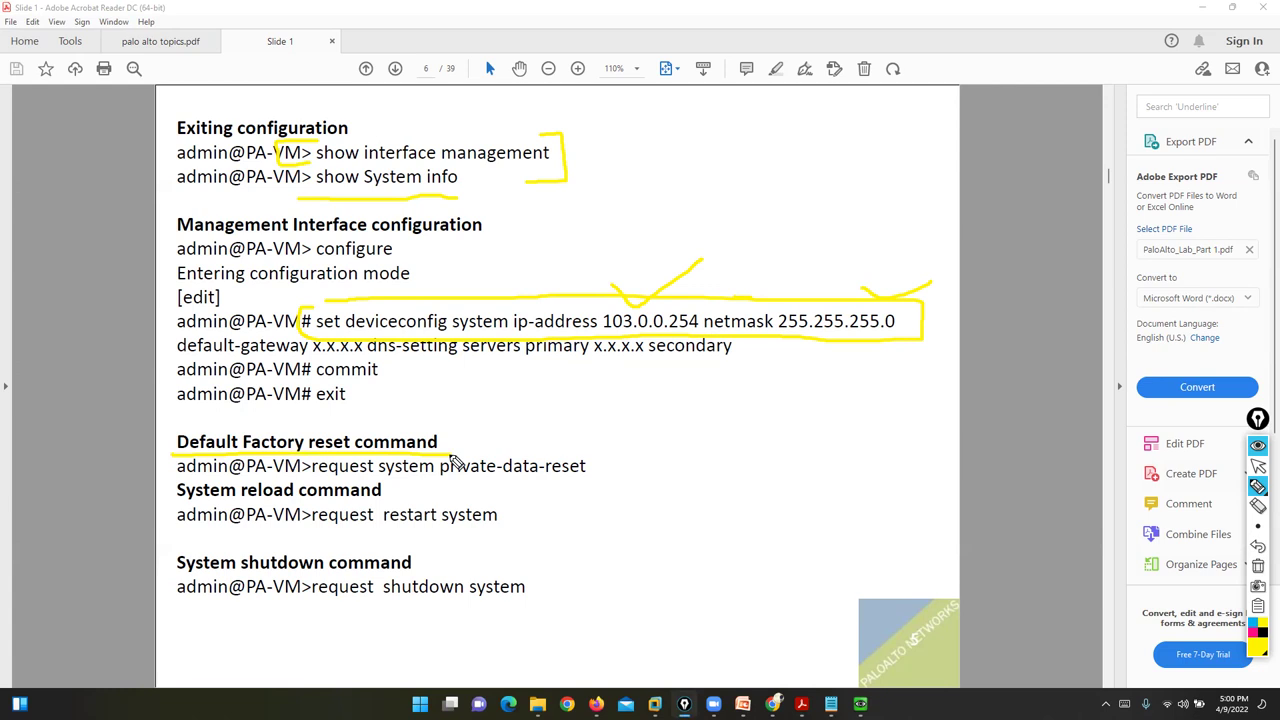
drag(312, 478, 575, 482)
click(1258, 465)
- Bring the PaloAlto console forward, exit configuration mode, and run 'show interface management'
mouse_move(860, 703)
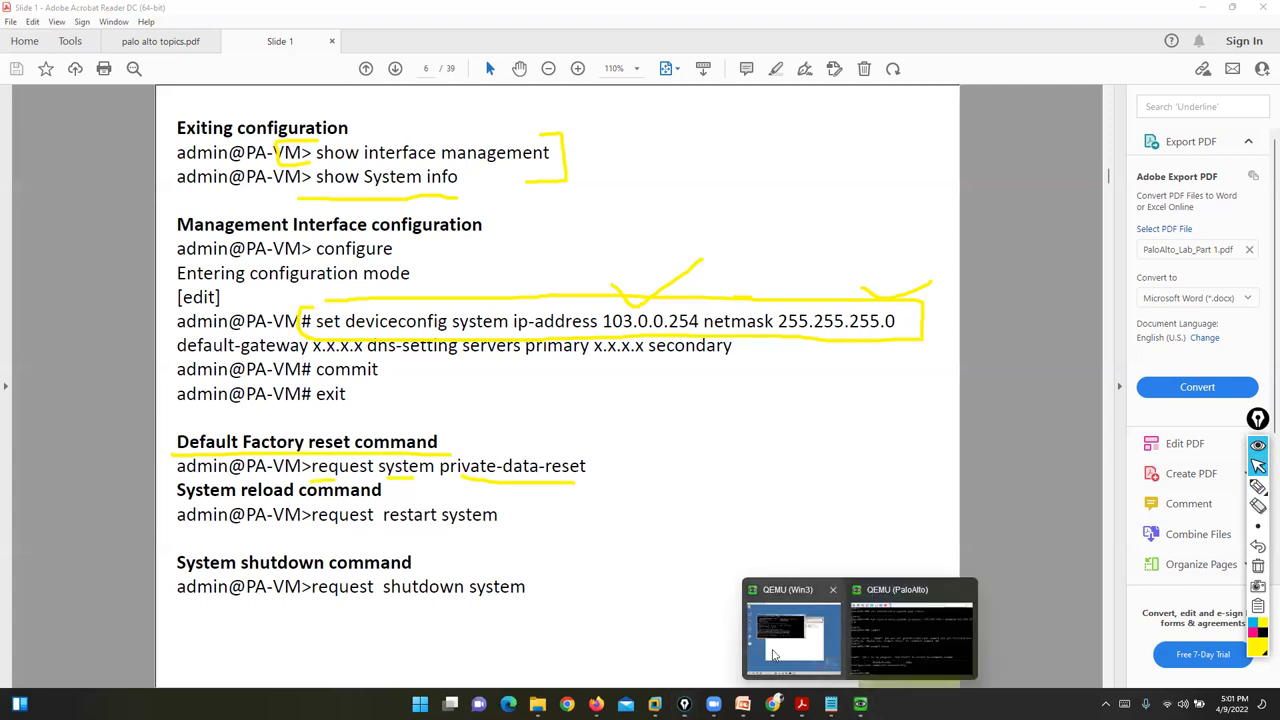
click(910, 637)
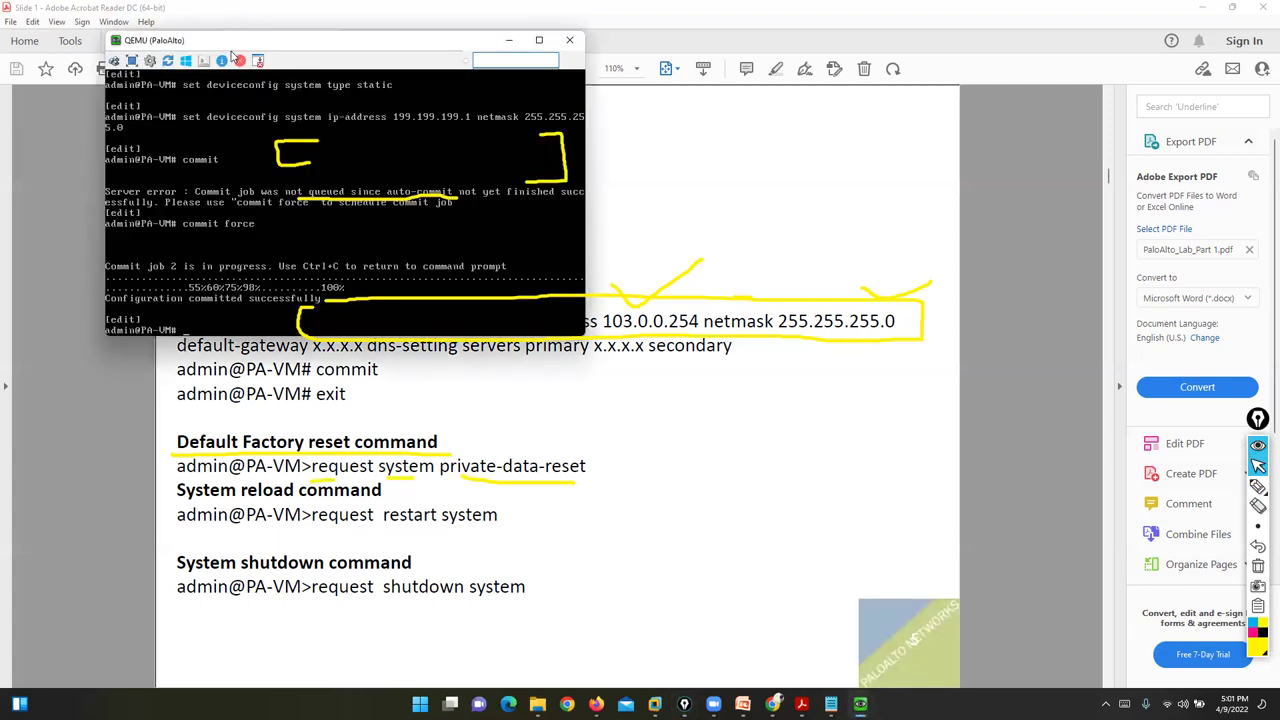
drag(128, 40, 628, 302)
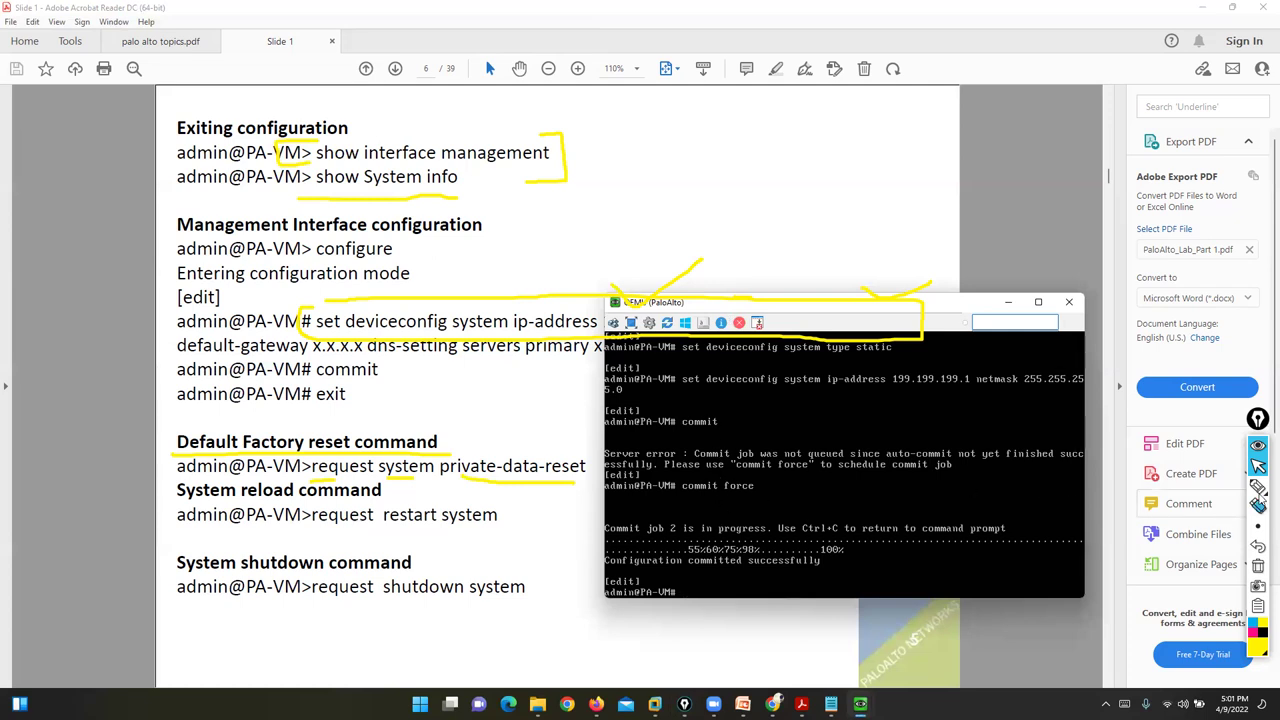
click(1258, 486)
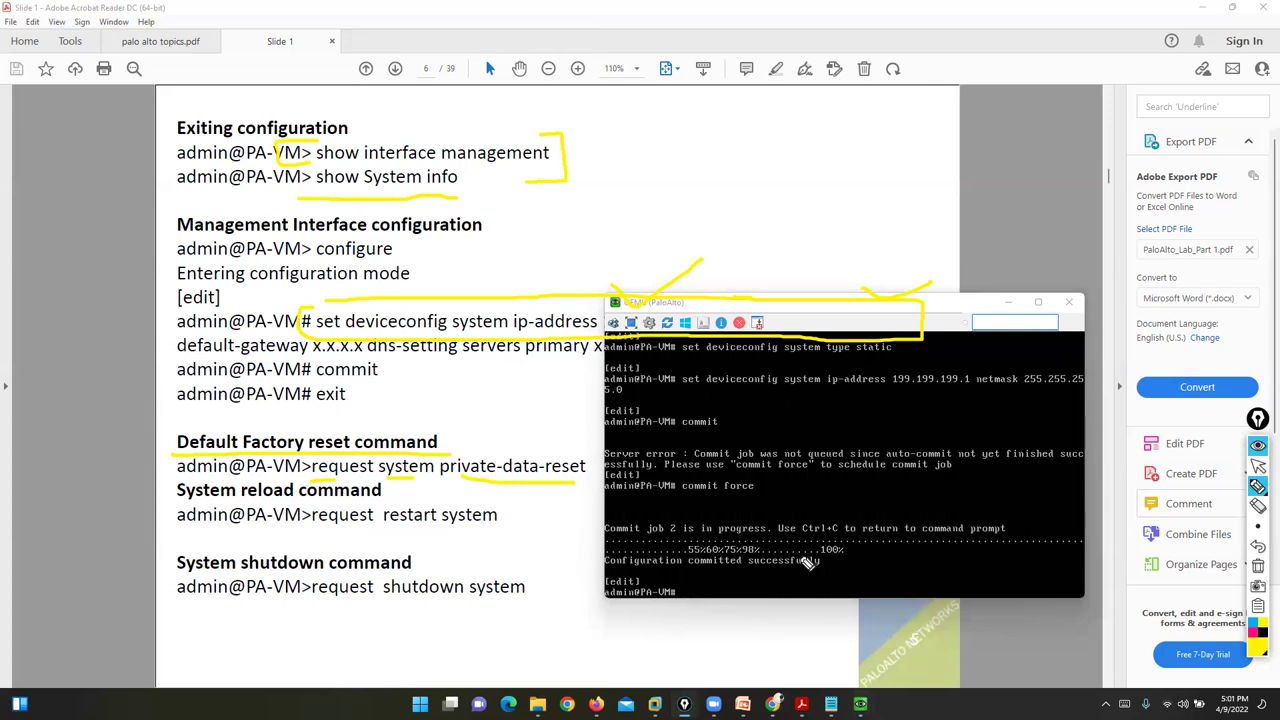
click(1258, 466)
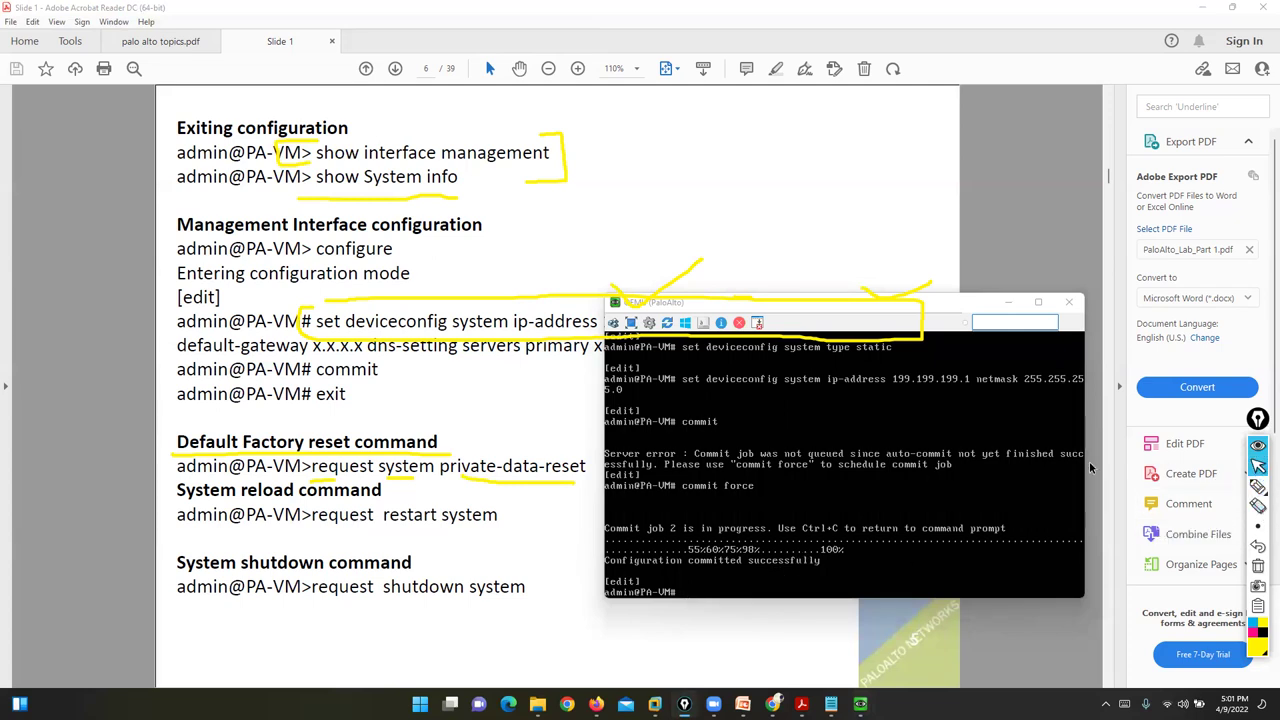
click(833, 487)
text(exit)
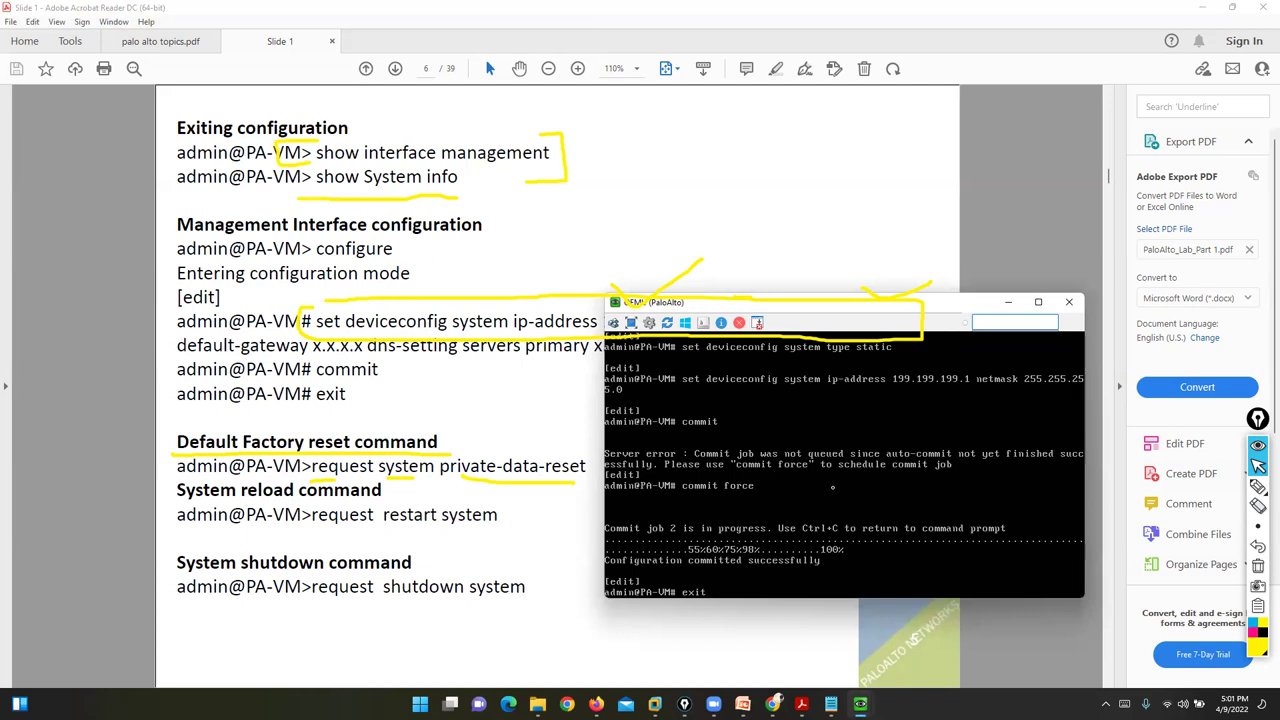
key(Return)
text(show interface management)
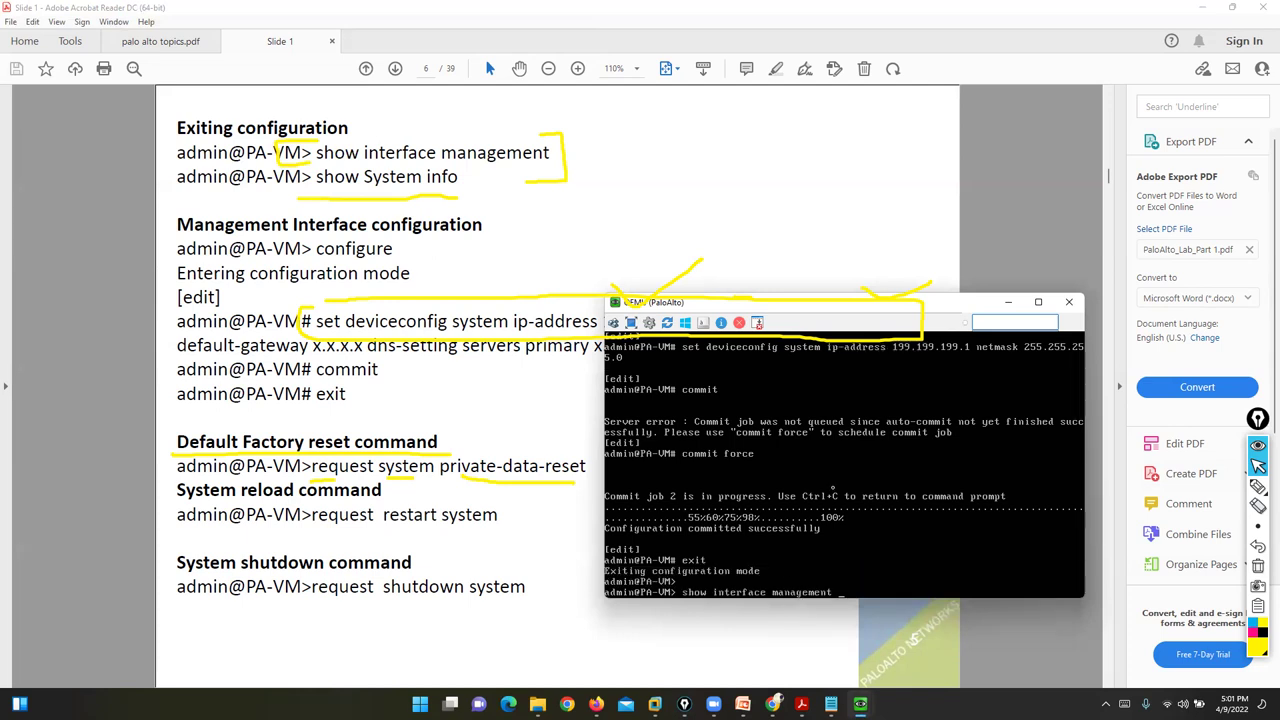
key(Return)
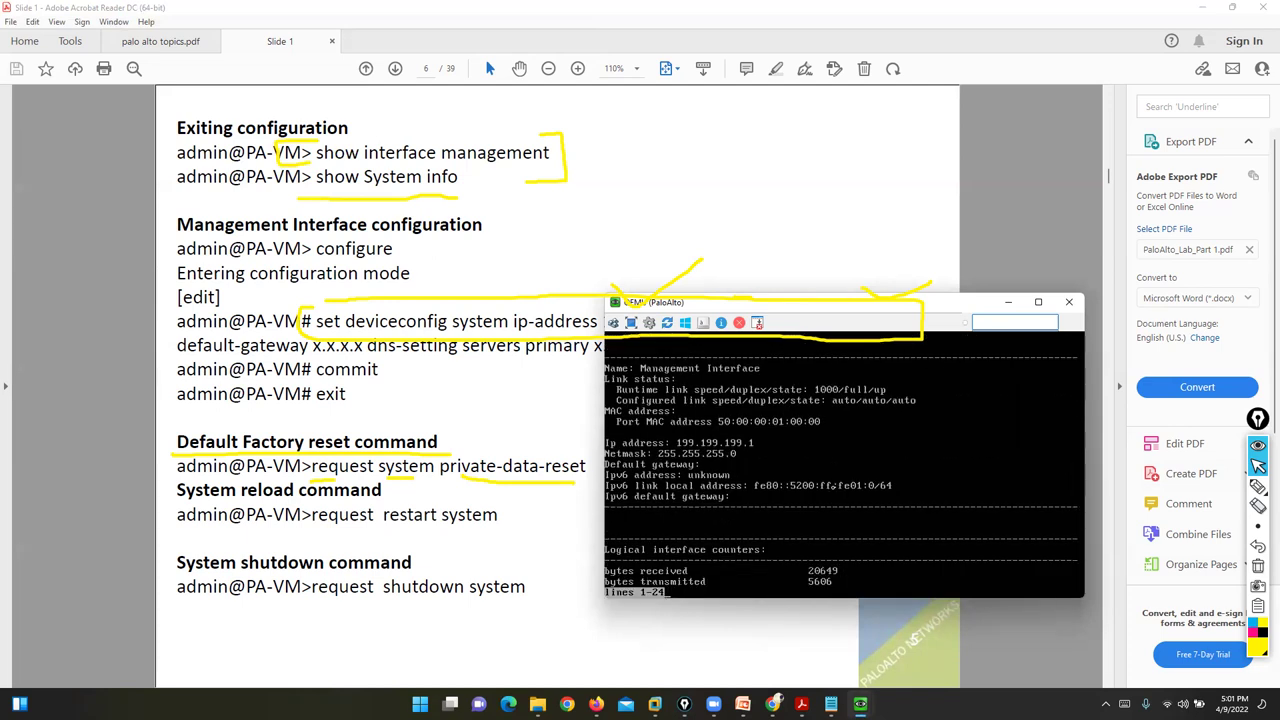
- Bracket the reported 199.199.199.1 IP address and 255.255.255.0 netmask lines with the pen
click(1258, 486)
mouse_move(748, 430)
mouse_down()
mouse_move(762, 440)
mouse_move(748, 457)
mouse_up()
mouse_move(606, 428)
mouse_down()
mouse_move(590, 440)
mouse_move(597, 465)
mouse_up()
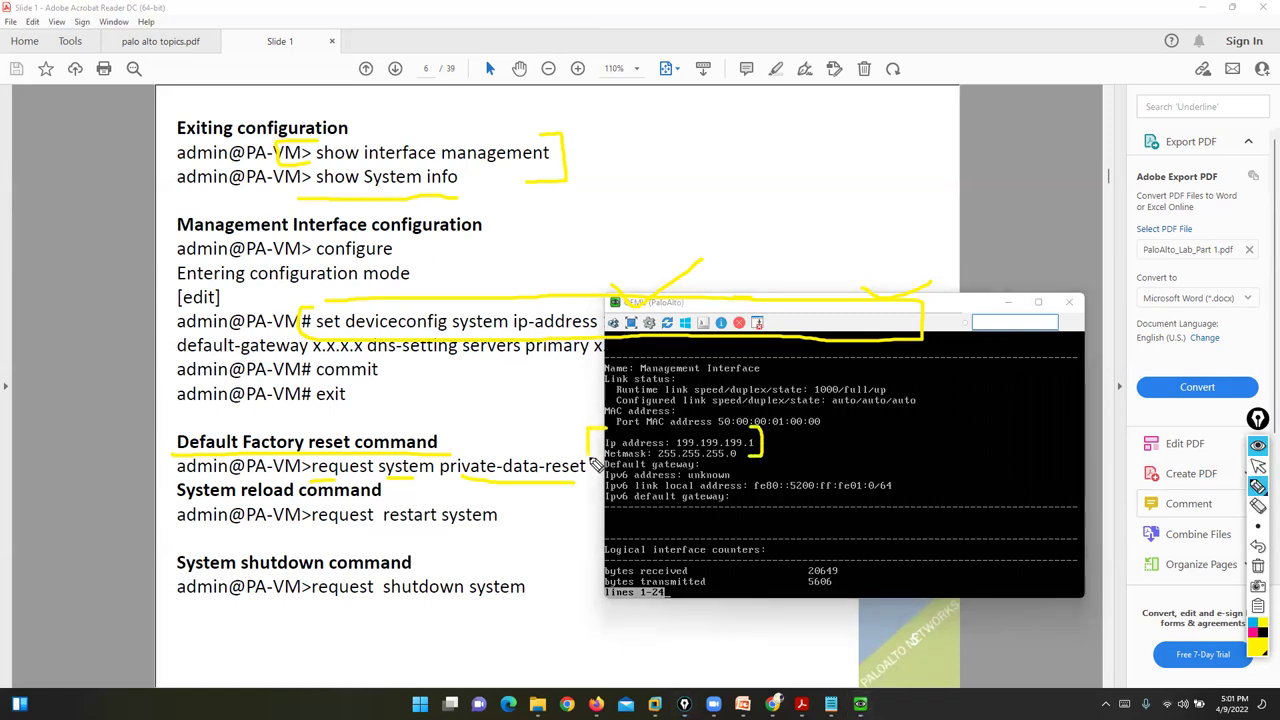
click(1258, 466)
- Re-run the ping to 199.199.199.1 from Win3, getting 4 replies with 0% loss
mouse_move(860, 703)
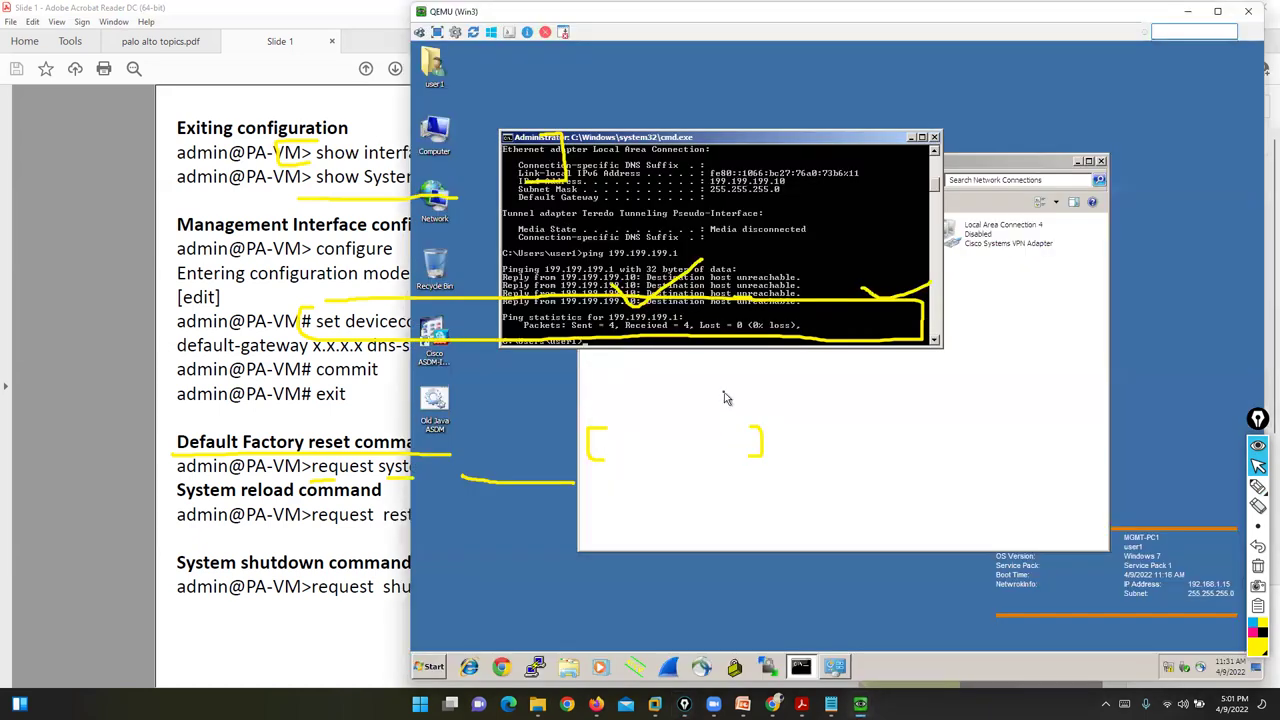
click(809, 650)
key(Up)
key(Return)
drag(708, 143, 820, 340)
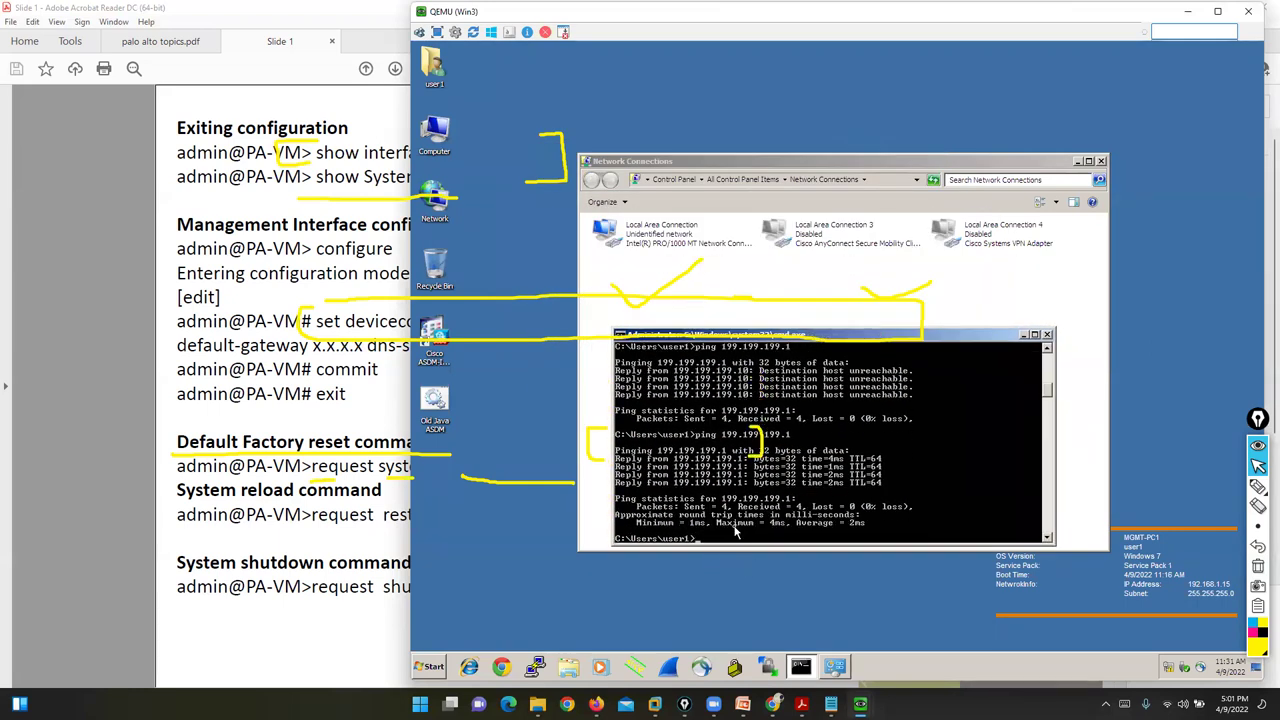
- Minimize Win3, end the PaloAlto console's paged output, and clear the screen drawings
click(1189, 11)
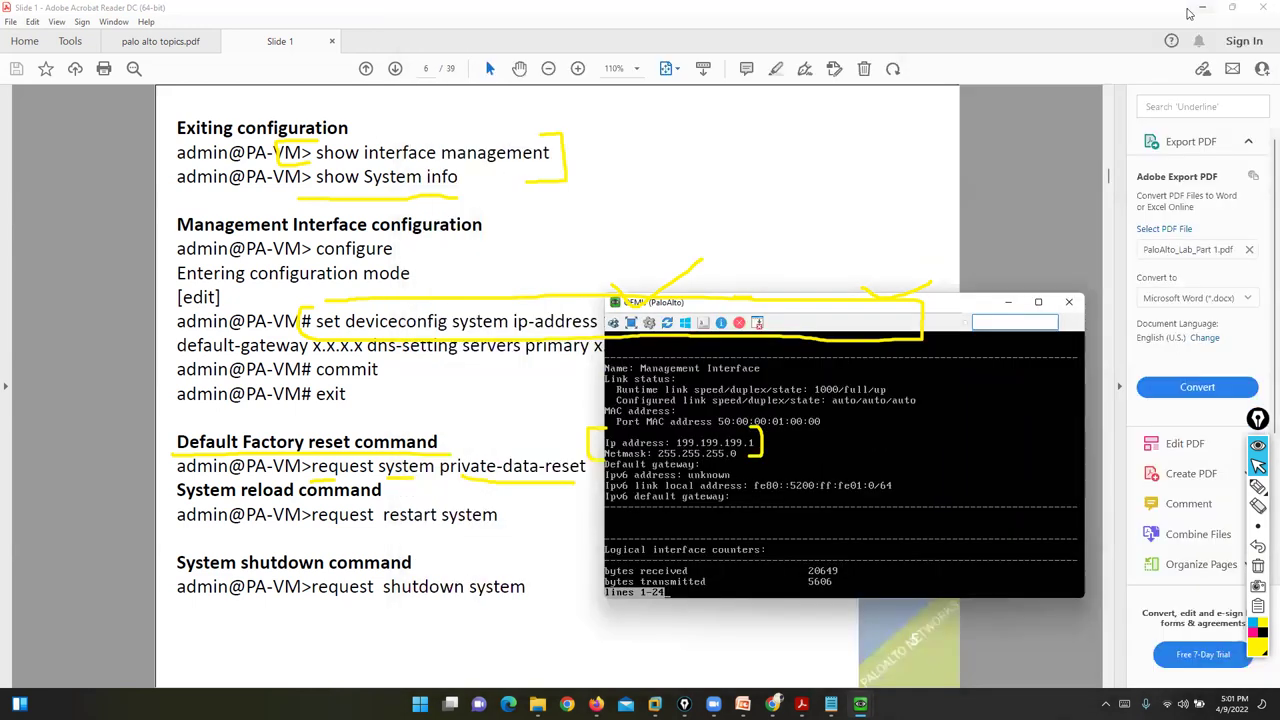
drag(843, 304, 859, 192)
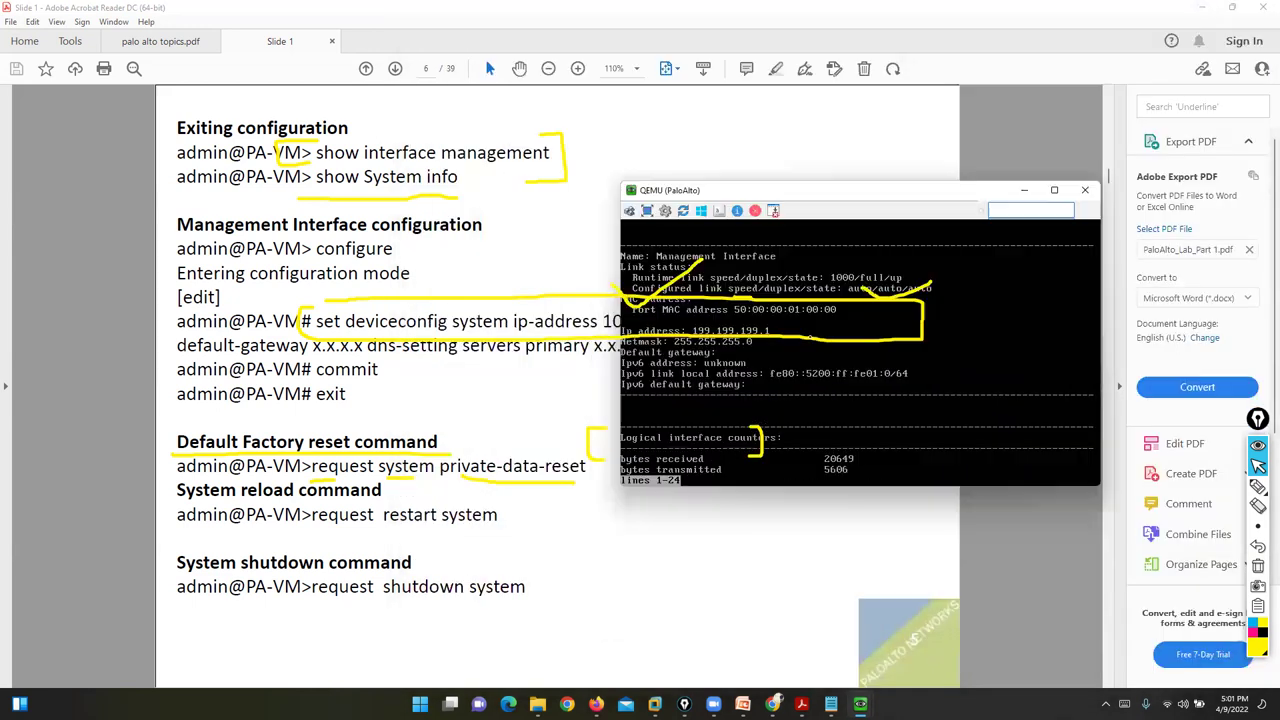
key(Return)
key(Return)
key(Return)
key(Return)
key(Return)
key(Return)
key(Return)
key(Return)
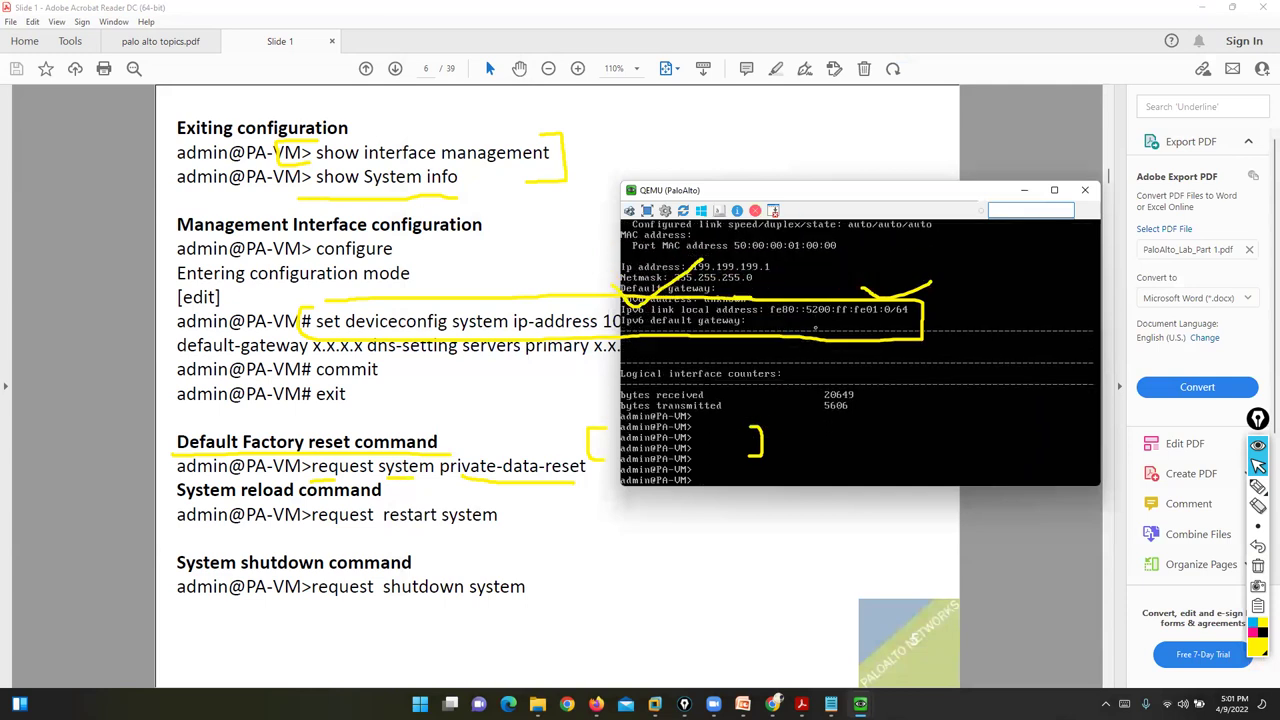
click(1258, 566)
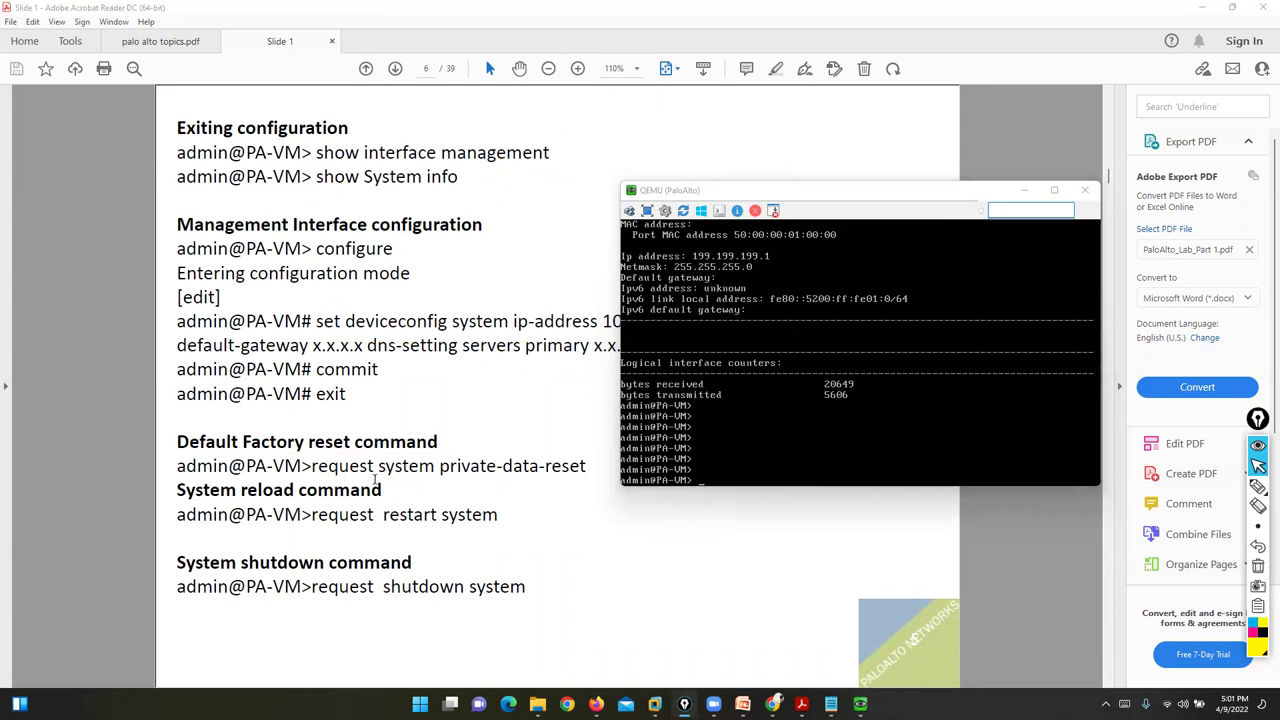
click(874, 432)
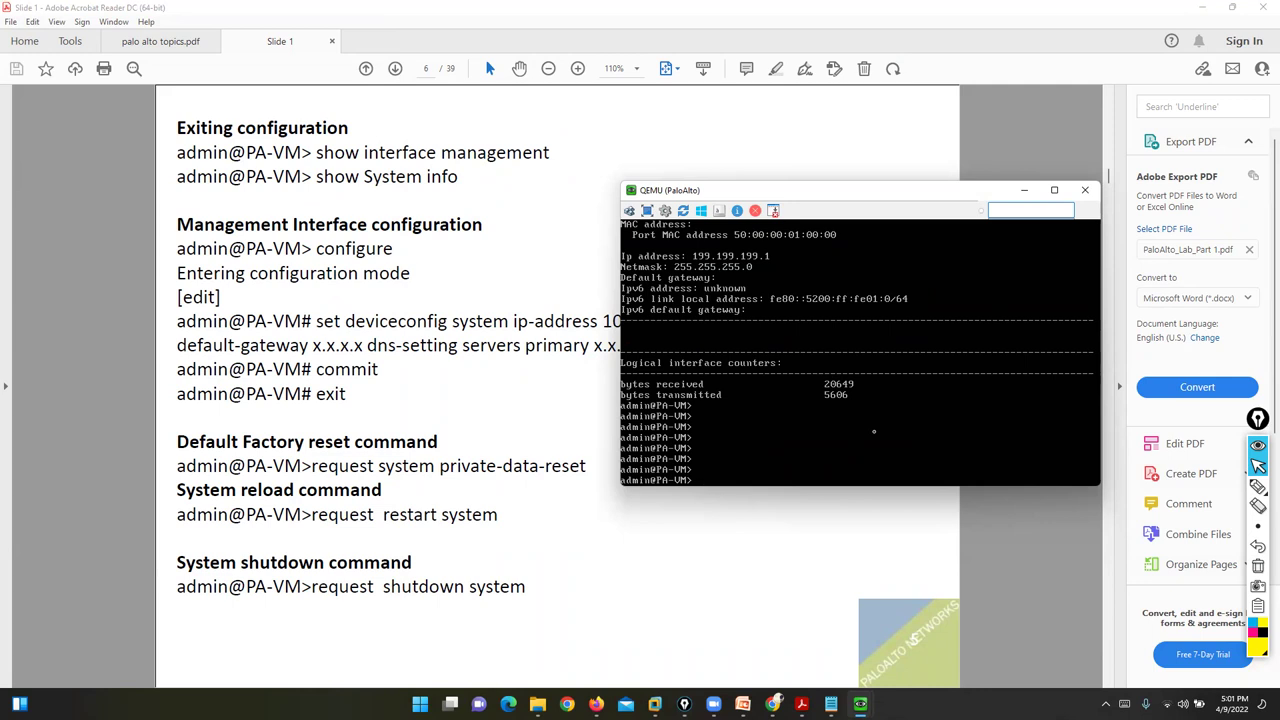
text(request system private-data-reset)
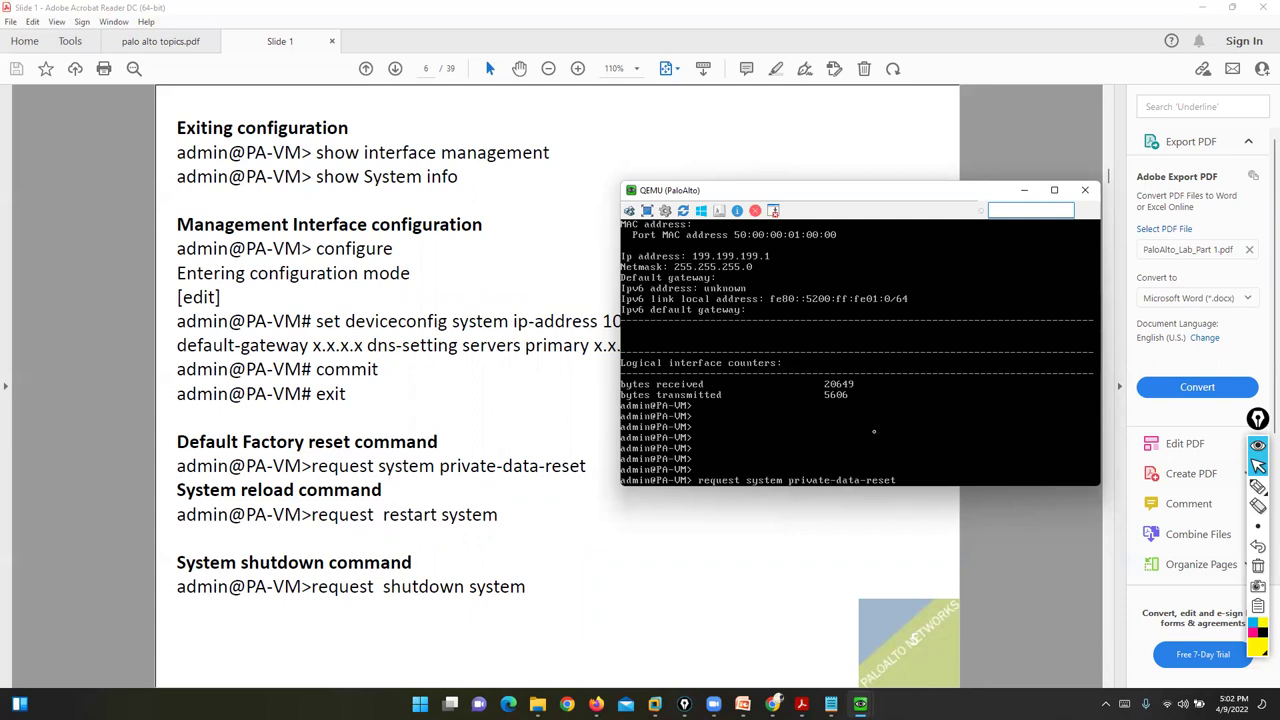
key(BackSpace)
key(BackSpace)
key(BackSpace)
key(BackSpace)
key(BackSpace)
key(BackSpace)
key(BackSpace)
key(BackSpace)
key(BackSpace)
key(BackSpace)
key(BackSpace)
key(BackSpace)
key(BackSpace)
key(BackSpace)
key(BackSpace)
key(BackSpace)
key(BackSpace)
key(BackSpace)
key(BackSpace)
key(BackSpace)
text(shutdown system)
key(BackSpace)
key(BackSpace)
key(BackSpace)
key(BackSpace)
key(BackSpace)
key(BackSpace)
key(BackSpace)
key(BackSpace)
key(BackSpace)
key(BackSpace)
key(BackSpace)
key(BackSpace)
key(BackSpace)
key(BackSpace)
key(BackSpace)
key(BackSpace)
text(restart system)
key(BackSpace)
key(BackSpace)
key(BackSpace)
key(BackSpace)
key(BackSpace)
key(BackSpace)
key(BackSpace)
key(BackSpace)
key(BackSpace)
key(BackSpace)
key(BackSpace)
key(BackSpace)
key(BackSpace)
key(BackSpace)
key(BackSpace)
key(BackSpace)
key(BackSpace)
key(BackSpace)
key(BackSpace)
key(BackSpace)
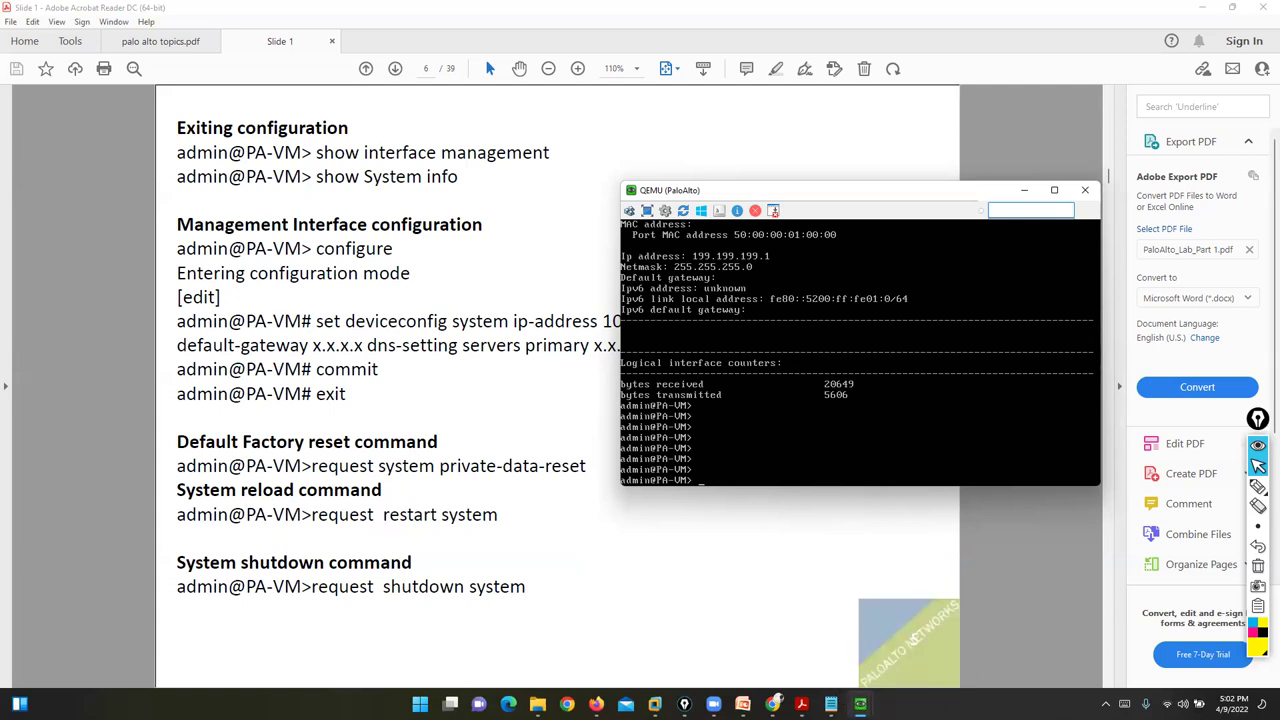
mouse_move(845, 700)
click(783, 638)
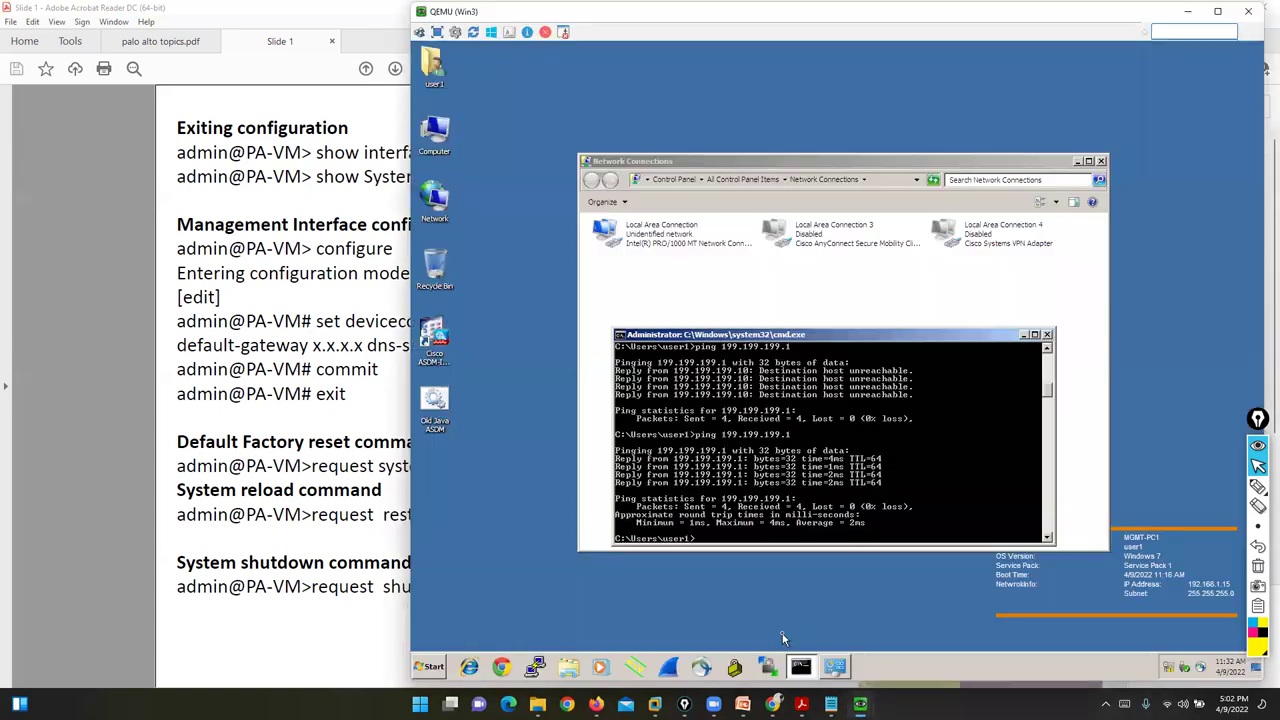
- Open 199.199.199.1 in Chrome on Win3 and bypass the untrusted-certificate warning to reach the login page
click(503, 667)
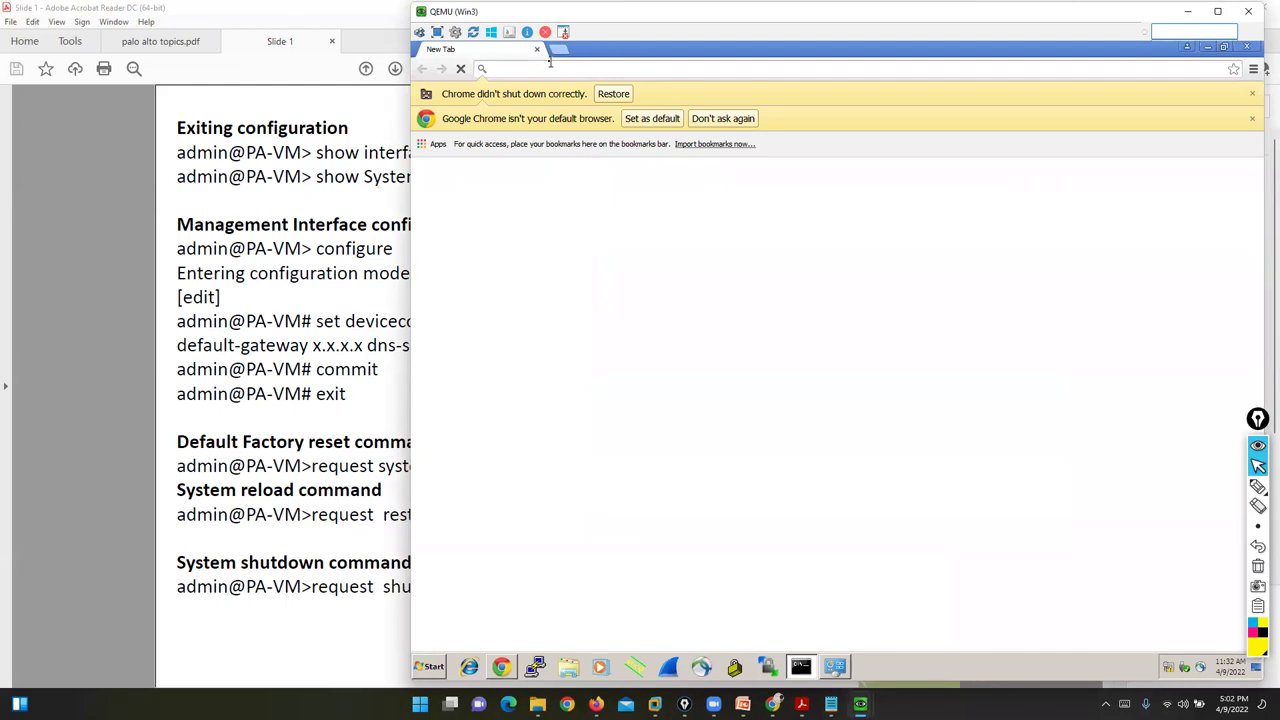
text(199.)
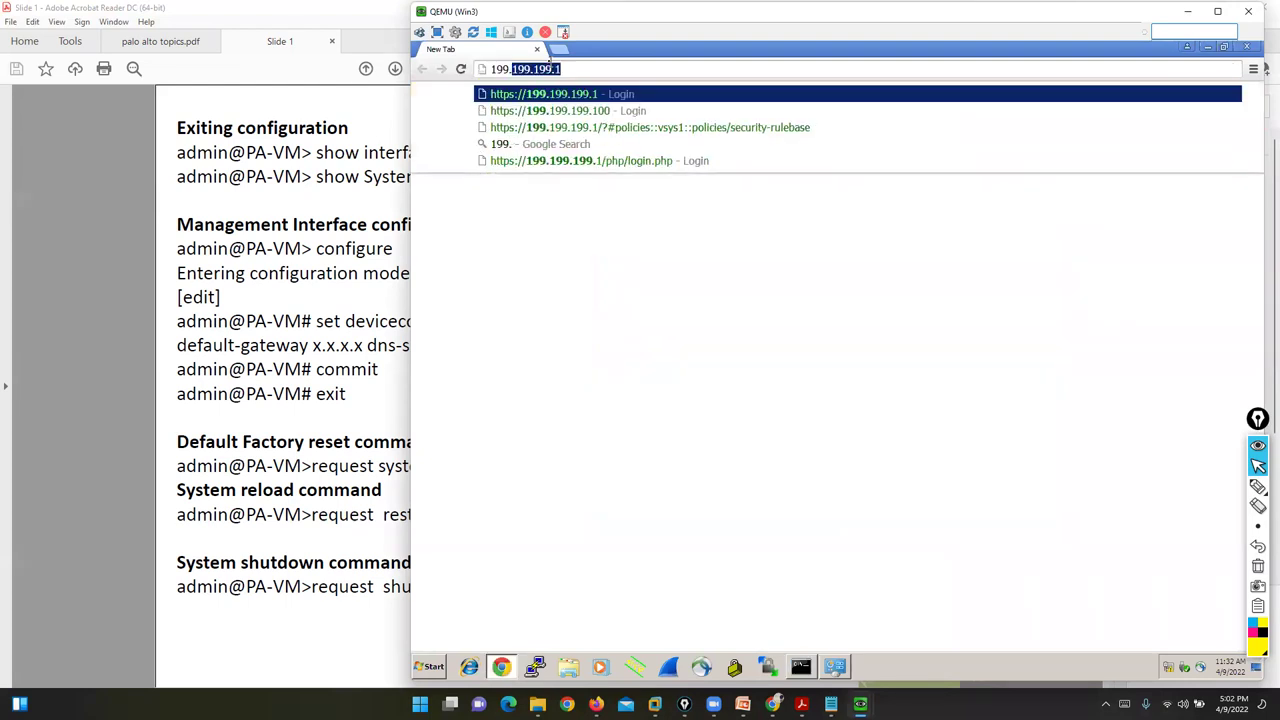
key(Return)
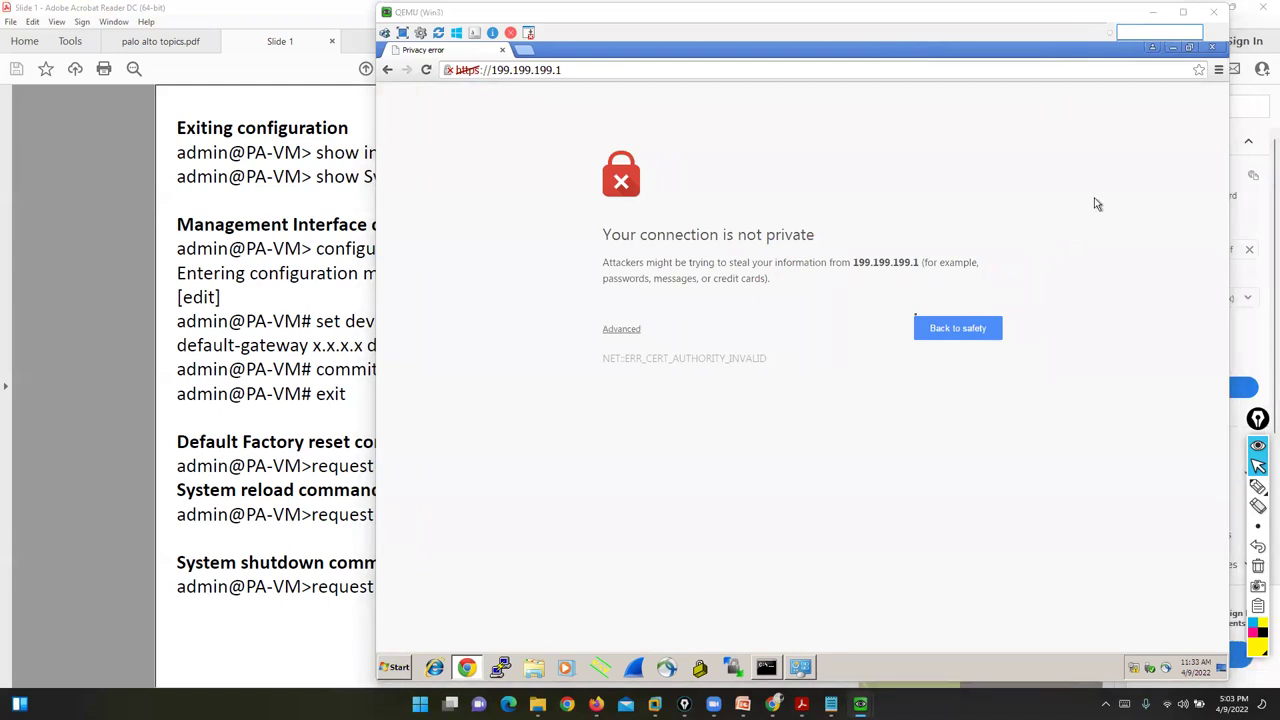
click(621, 329)
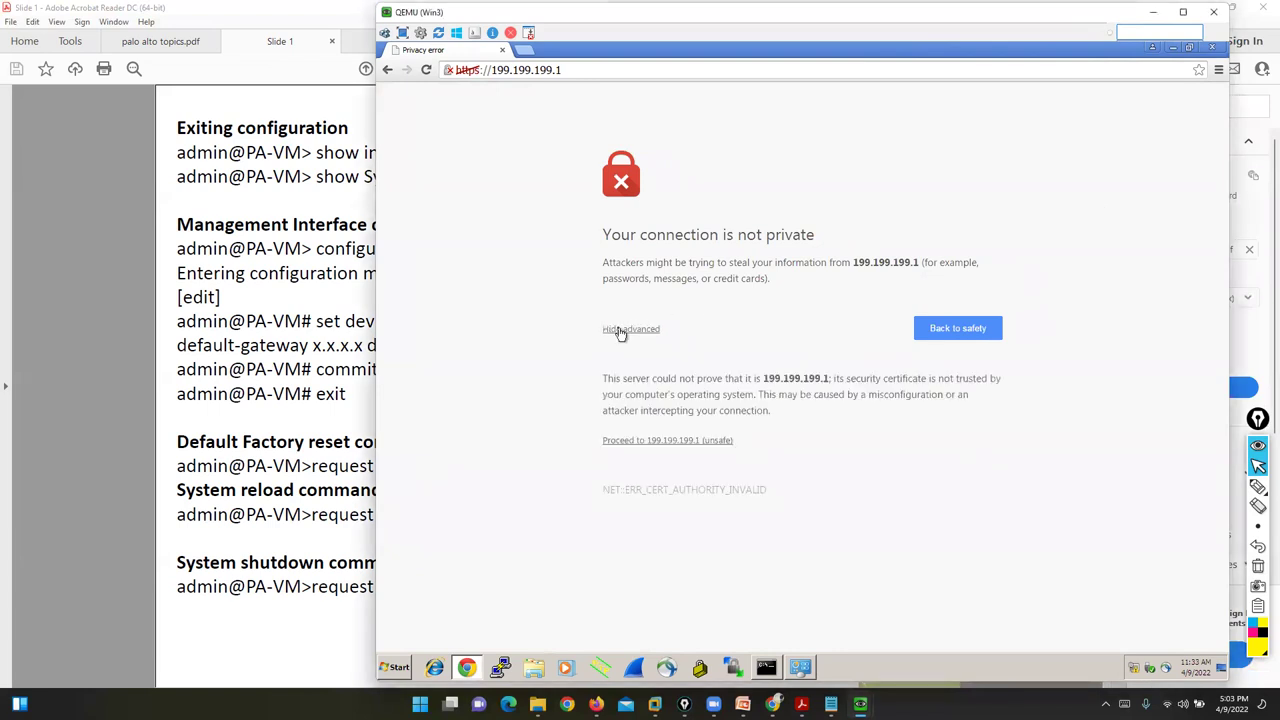
click(663, 443)
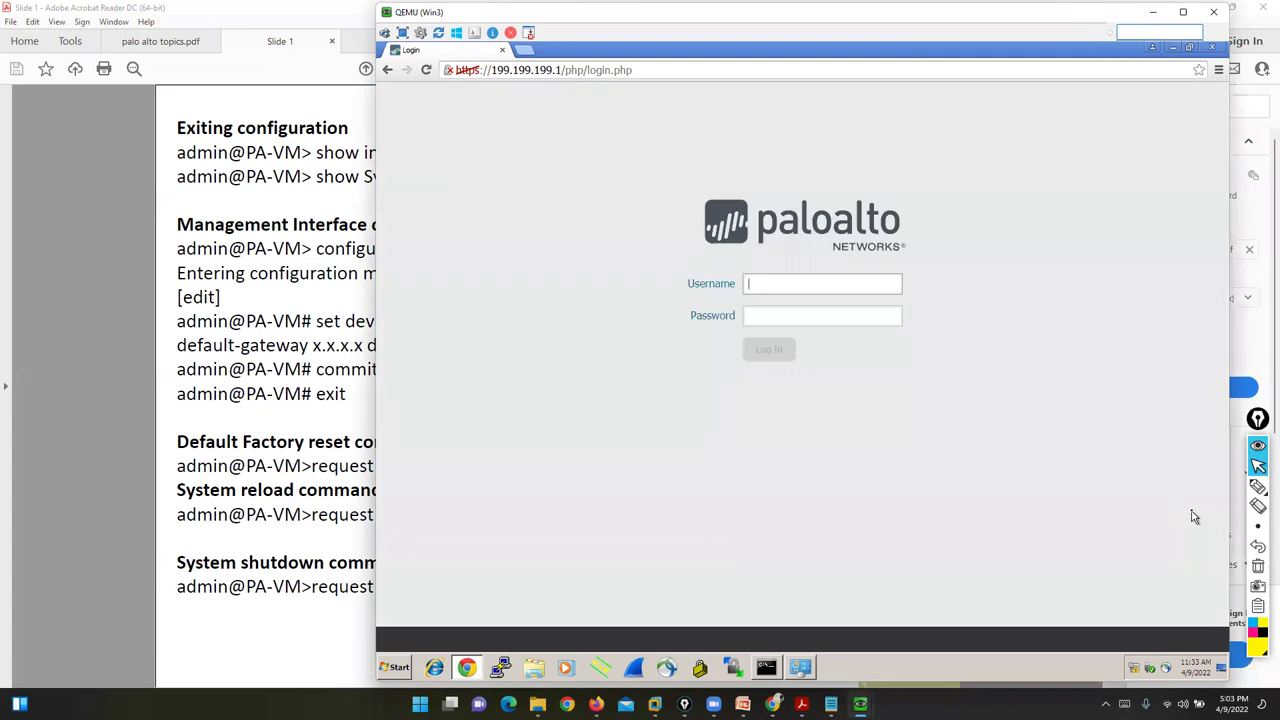
- Log in with the default administrator username and password, and acknowledge the default-credentials alert
click(803, 283)
text(admin)
key(Tab)
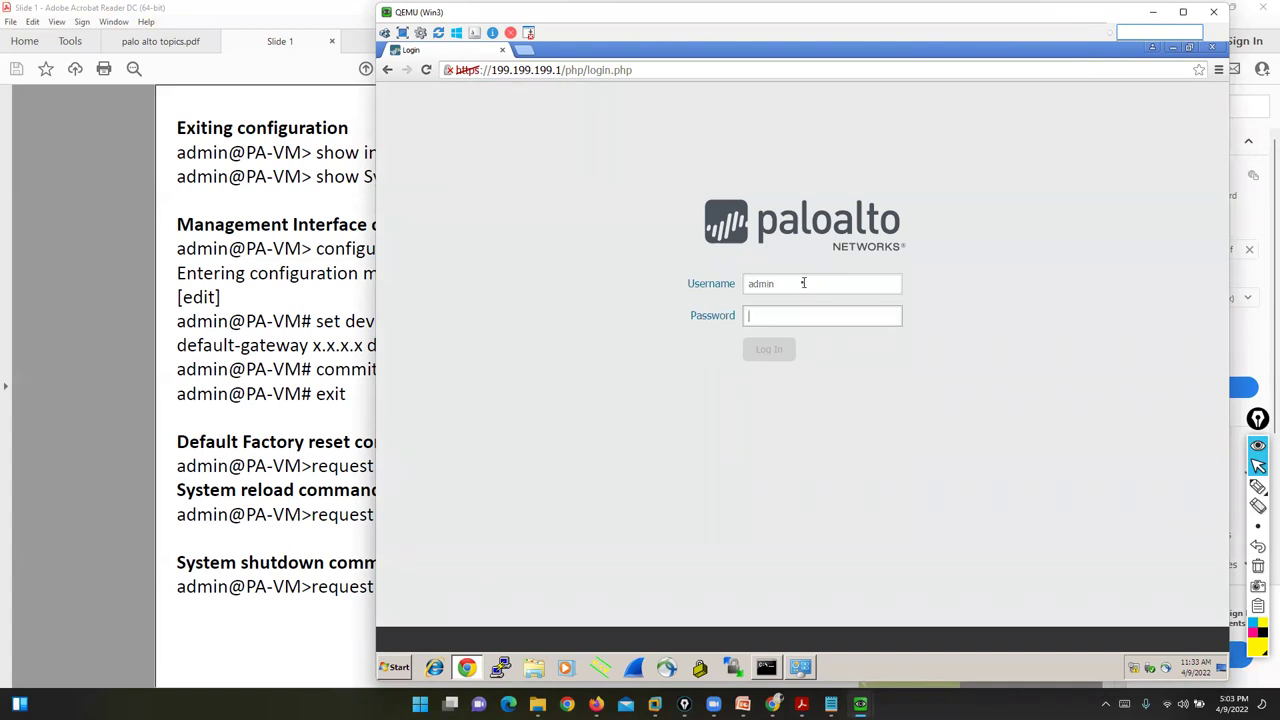
text(admin)
key(Return)
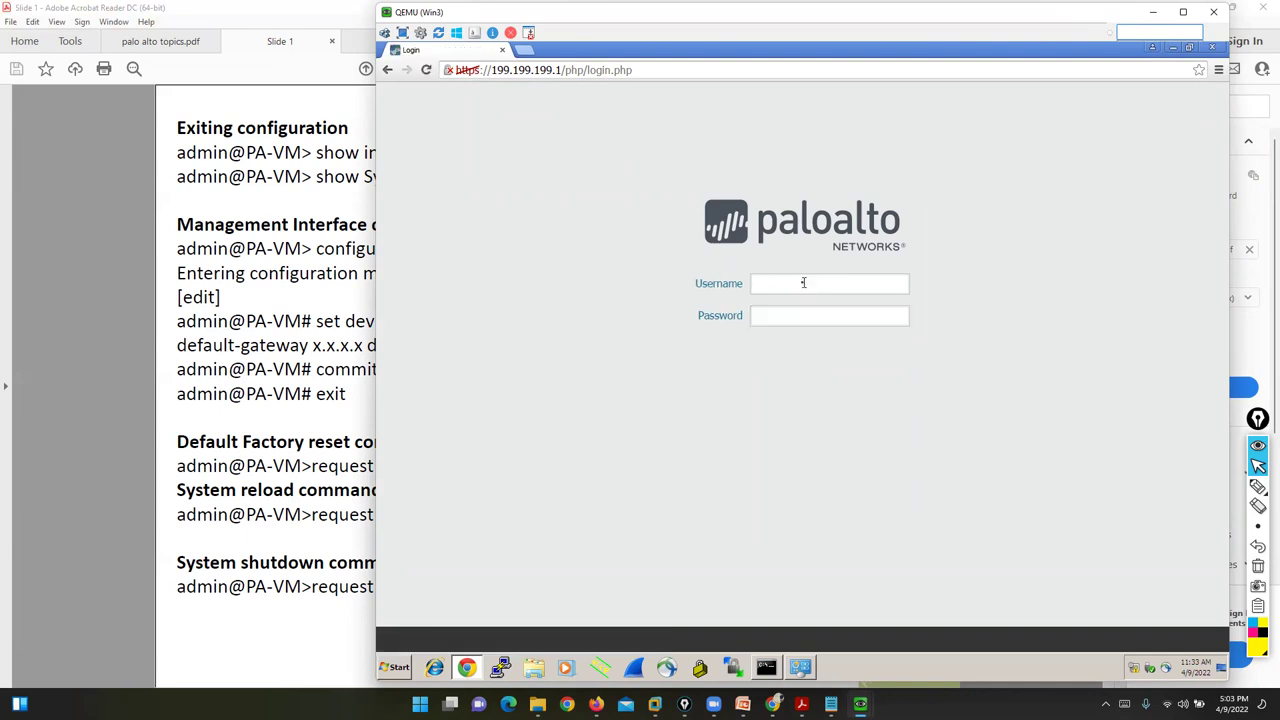
click(1257, 486)
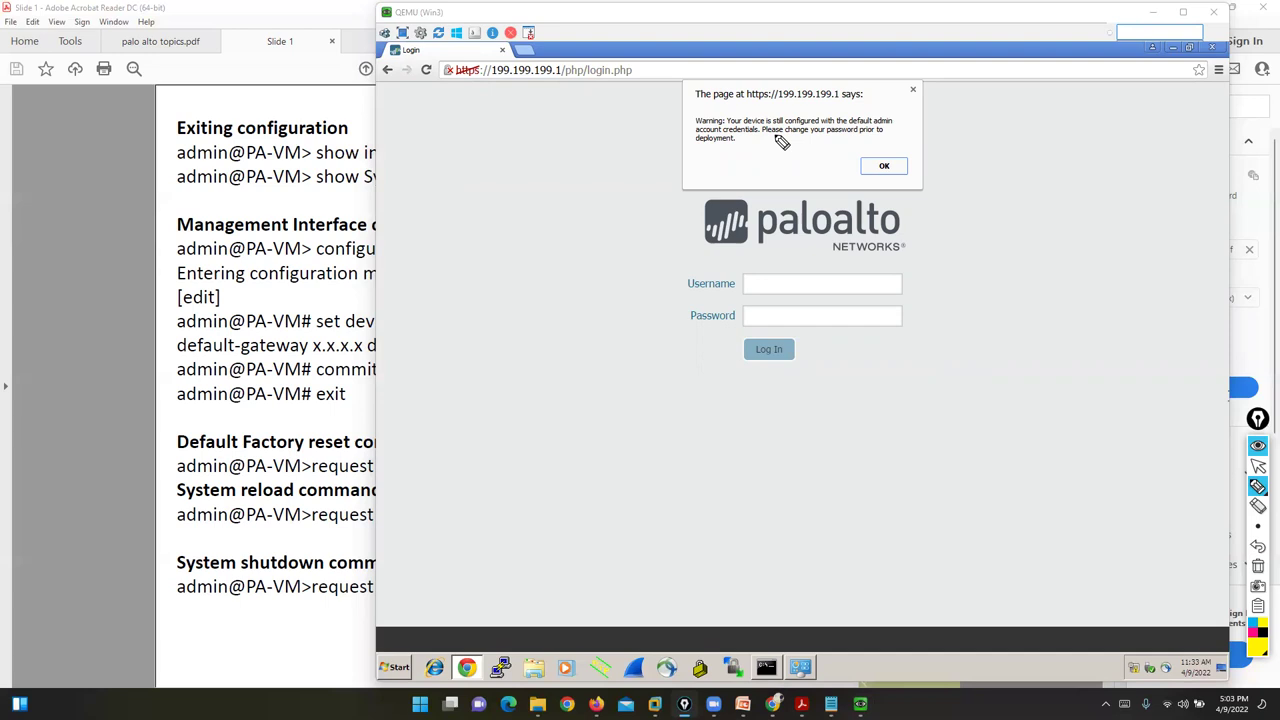
click(1258, 466)
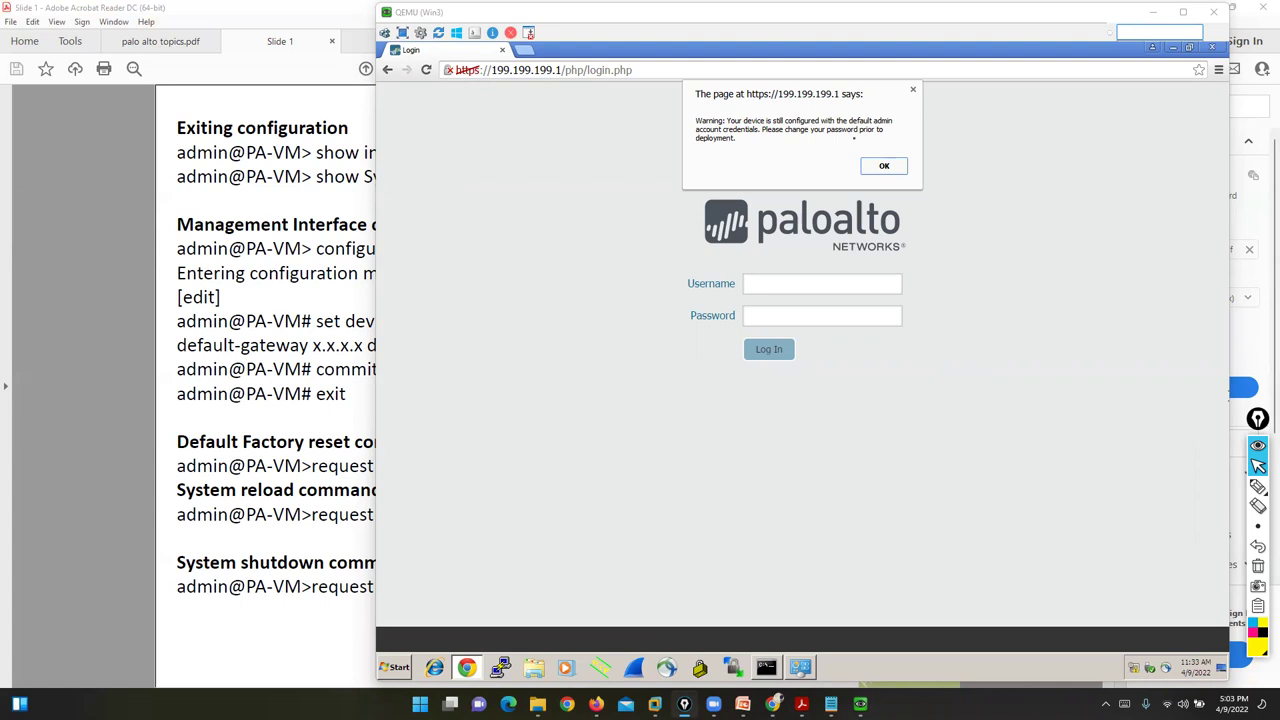
click(880, 170)
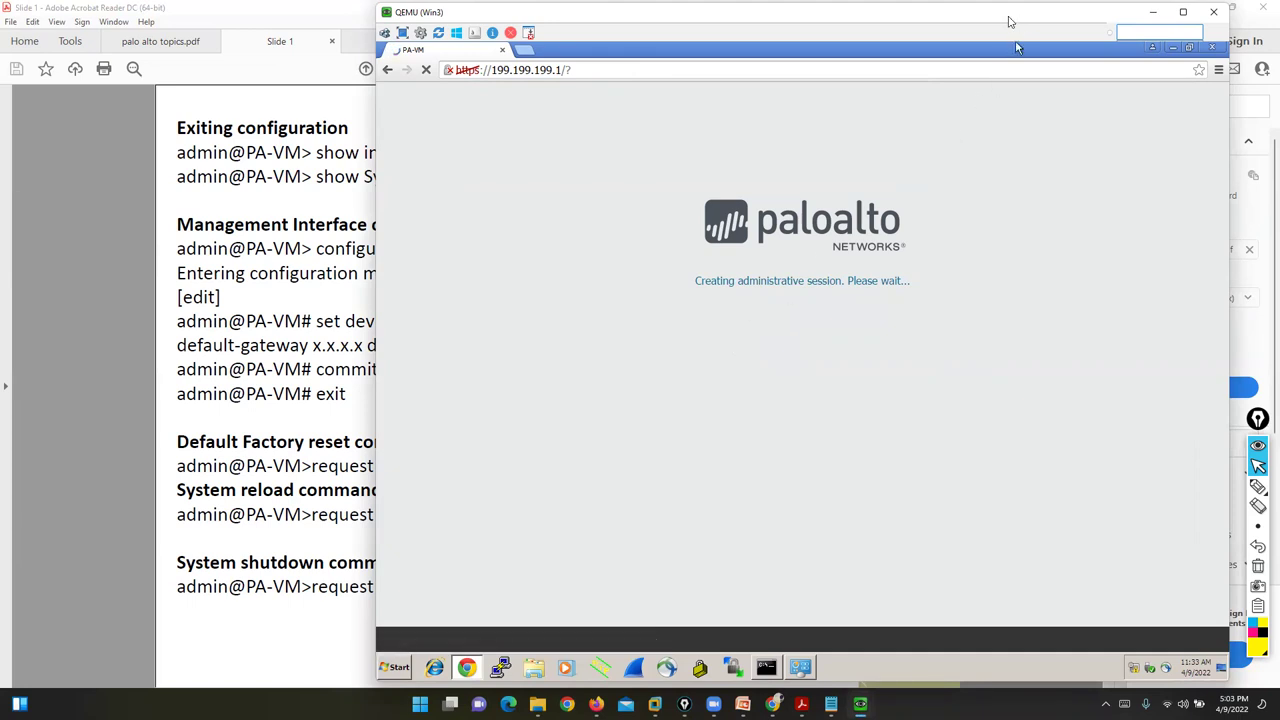
- Shift the Win3 window left, minimize the PaloAlto console, and bring the EVE topology forward
drag(1010, 22, 634, 20)
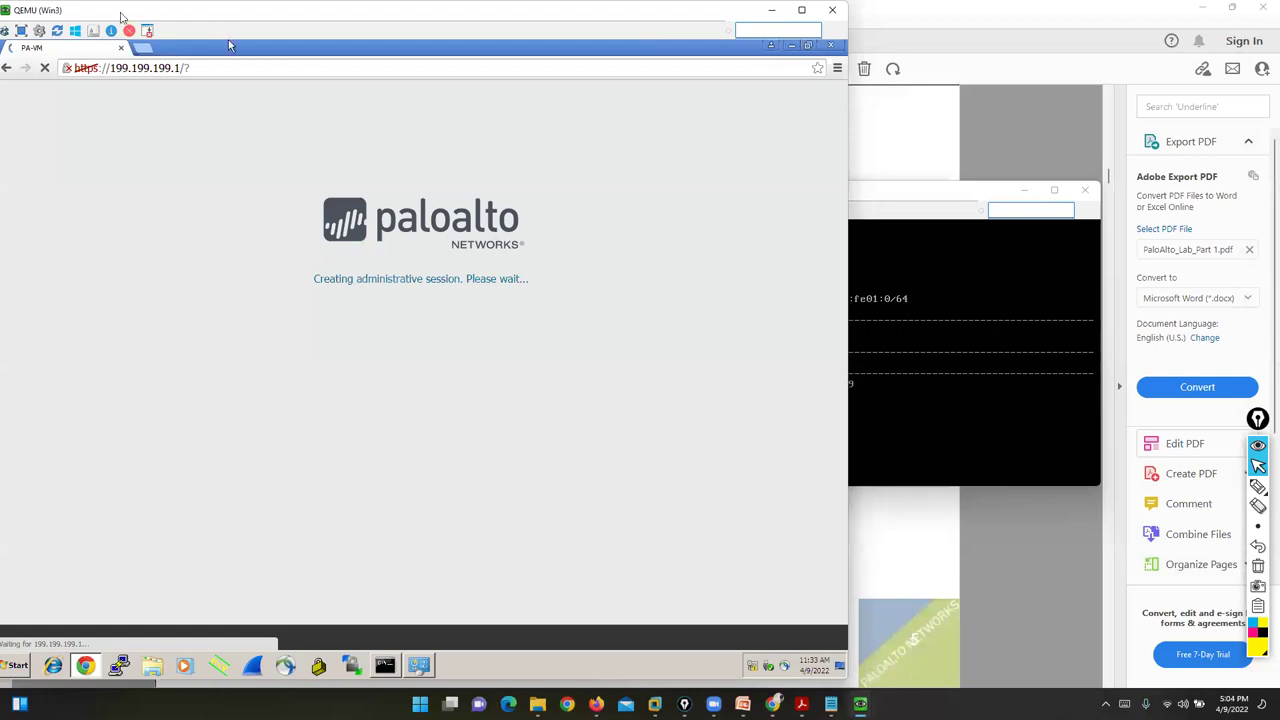
drag(158, 14, 190, 14)
click(1021, 382)
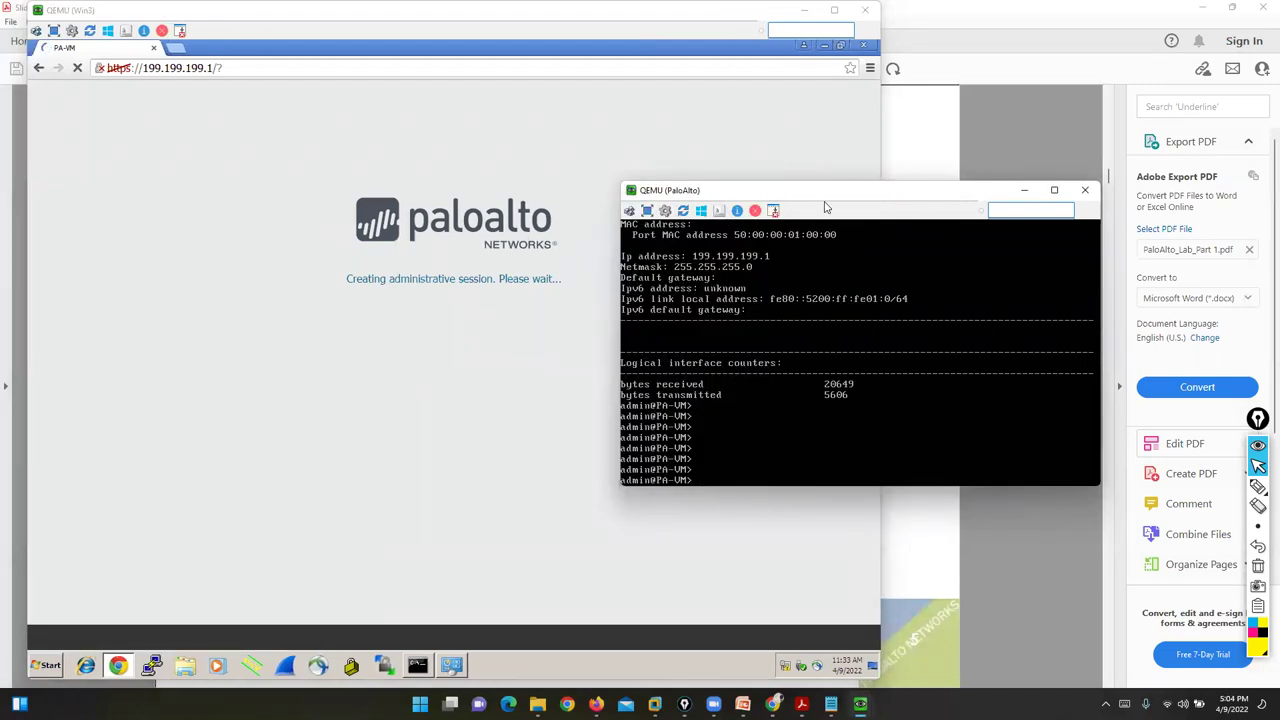
drag(826, 192, 922, 329)
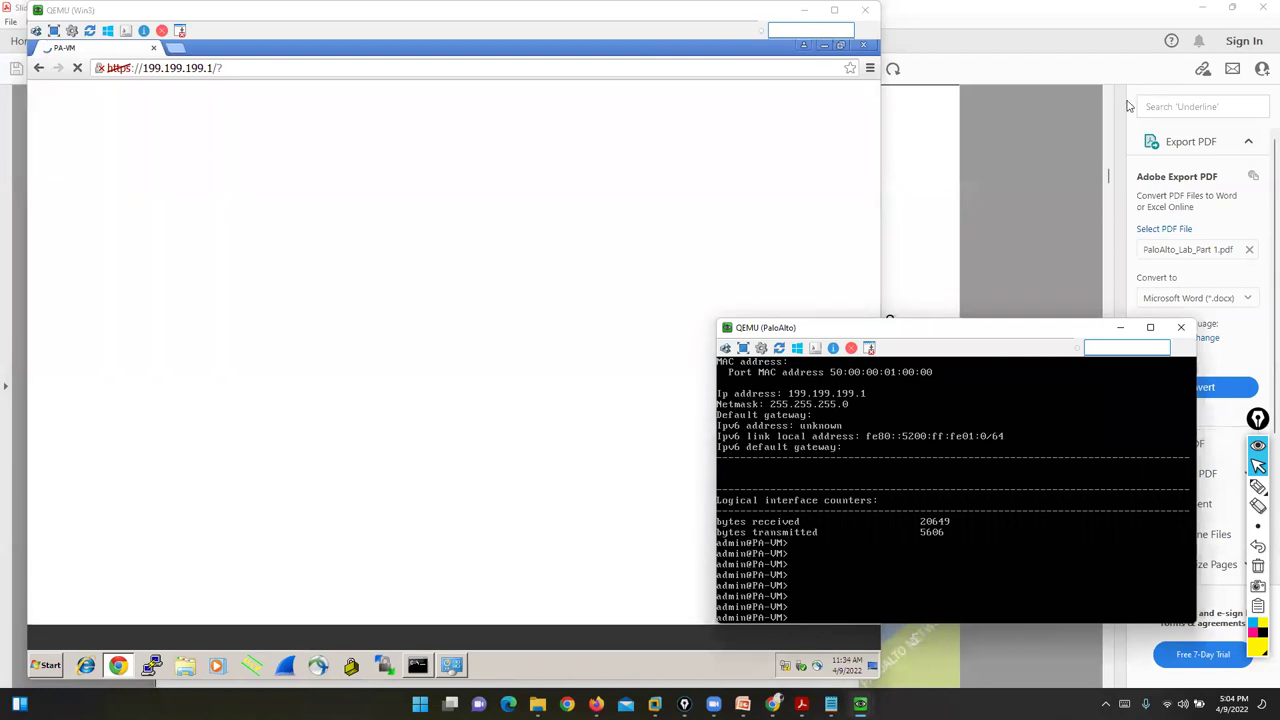
click(1120, 327)
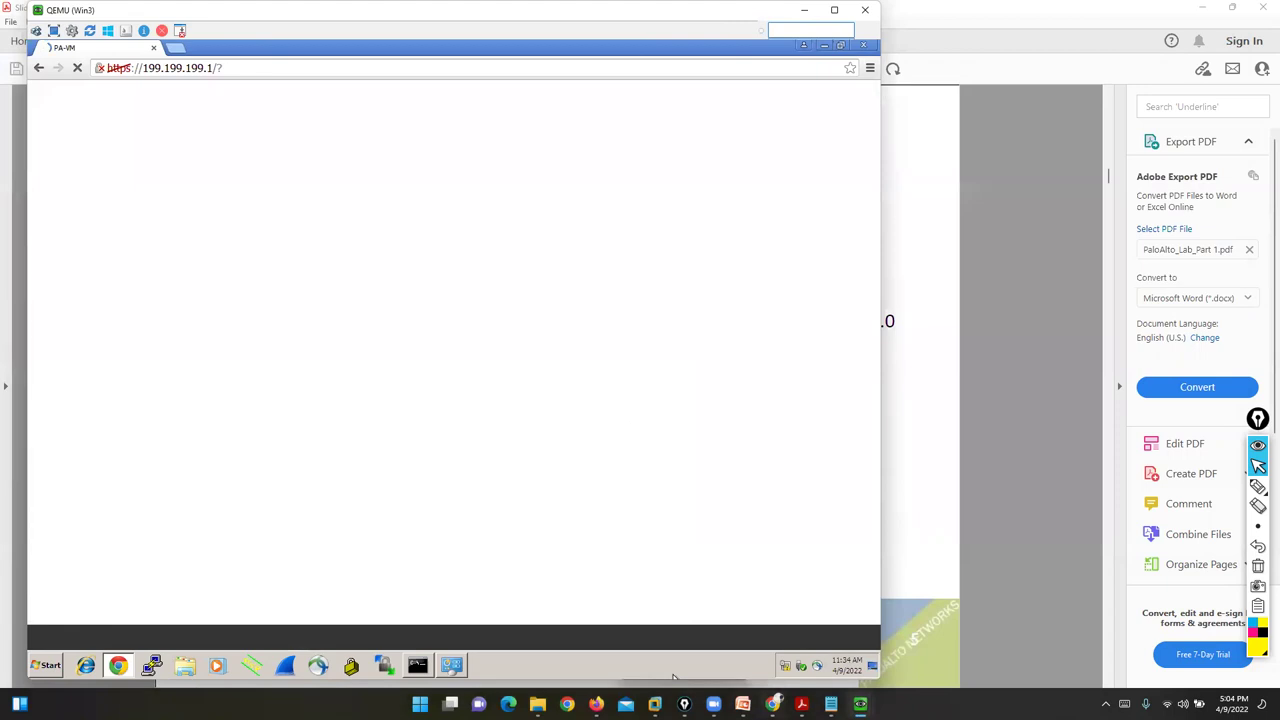
click(773, 704)
- Bring the Win3 browser forward and close the PAN-OS 9.0 Welcome dialog
mouse_move(860, 704)
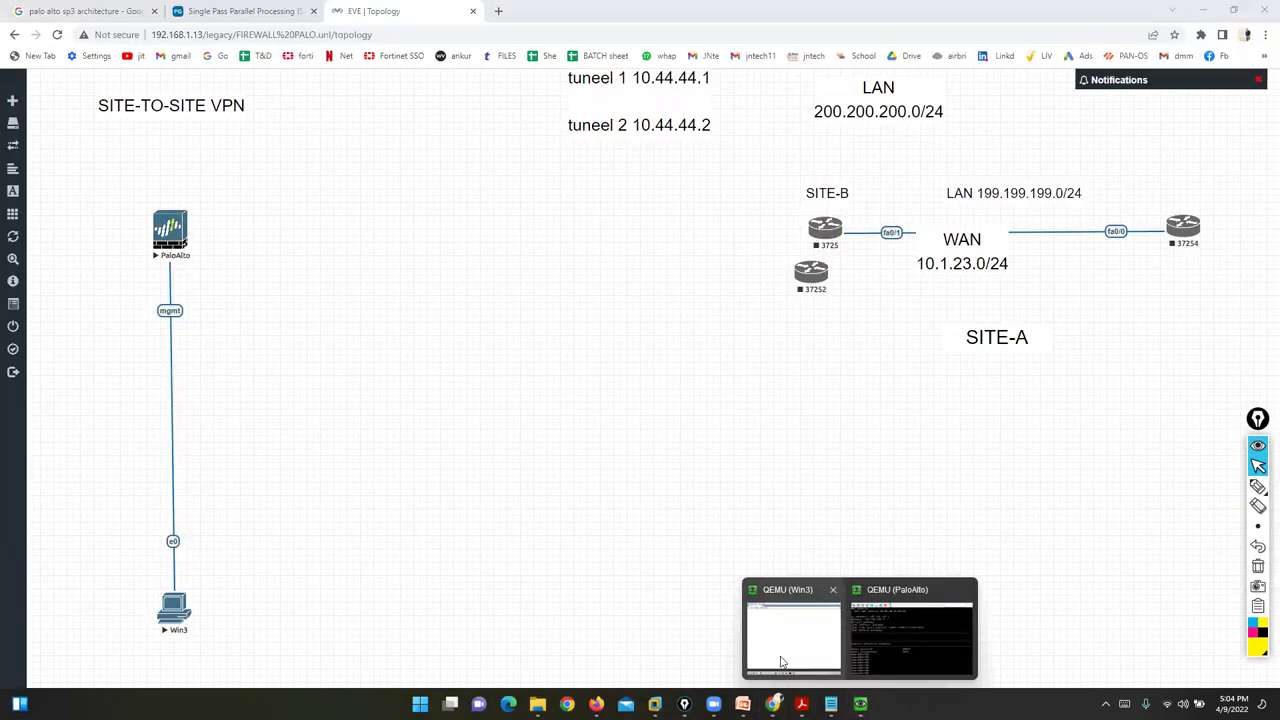
click(783, 660)
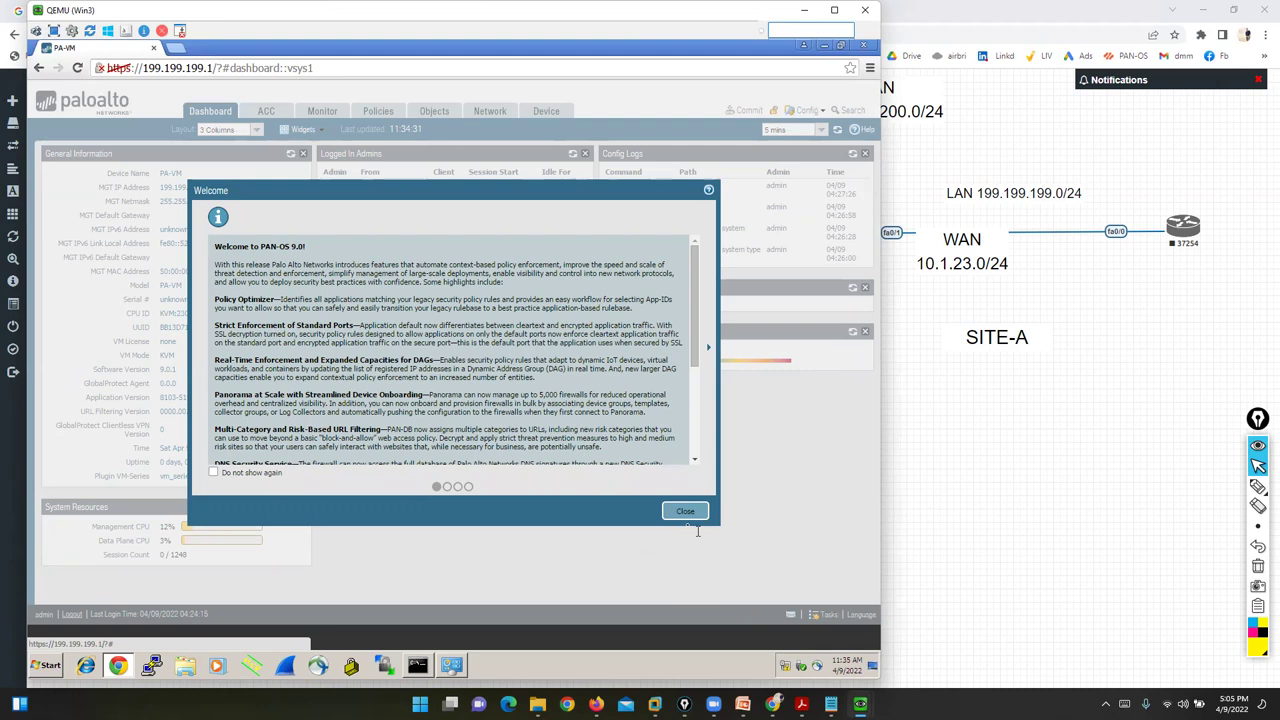
click(683, 514)
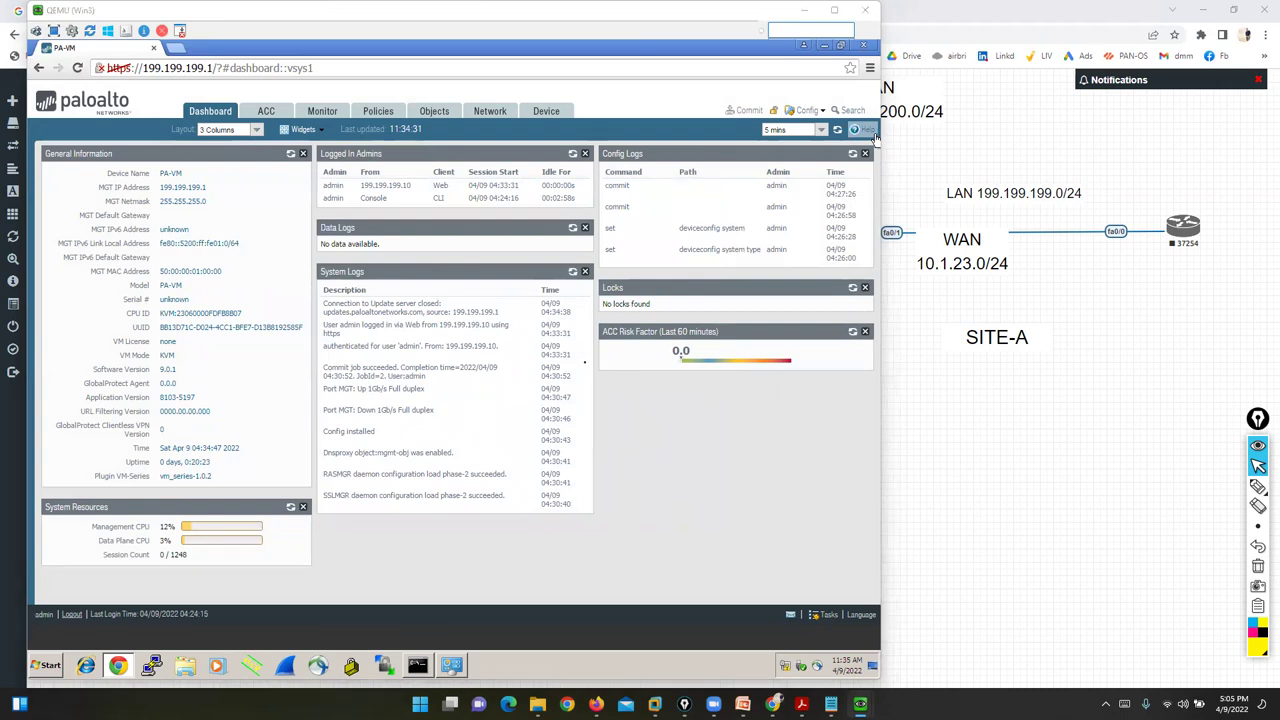
- Draw pen annotations on the PAN-OS Dashboard and clear them
click(1258, 486)
mouse_move(80, 78)
mouse_down()
mouse_move(187, 92)
mouse_move(185, 43)
mouse_move(220, 55)
mouse_move(235, 45)
mouse_move(305, 84)
mouse_move(310, 55)
mouse_move(354, 79)
mouse_move(400, 82)
mouse_move(408, 66)
mouse_move(535, 77)
mouse_move(550, 100)
mouse_up()
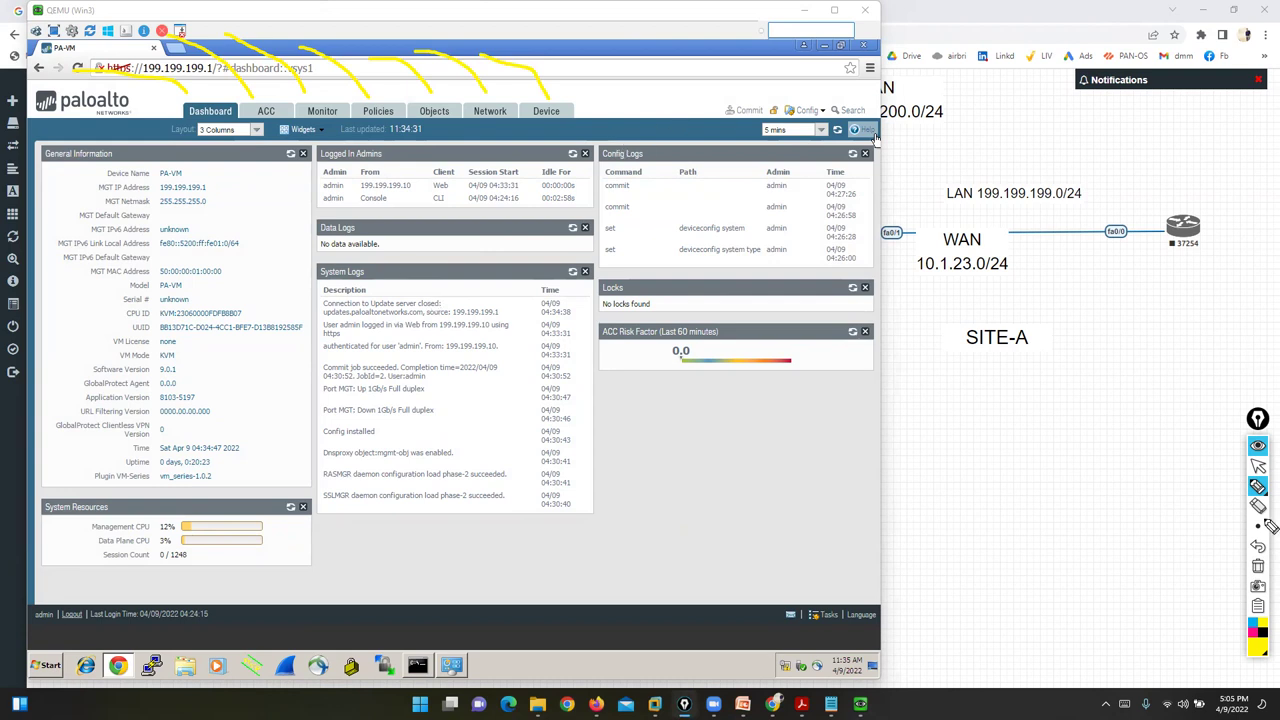
click(1259, 566)
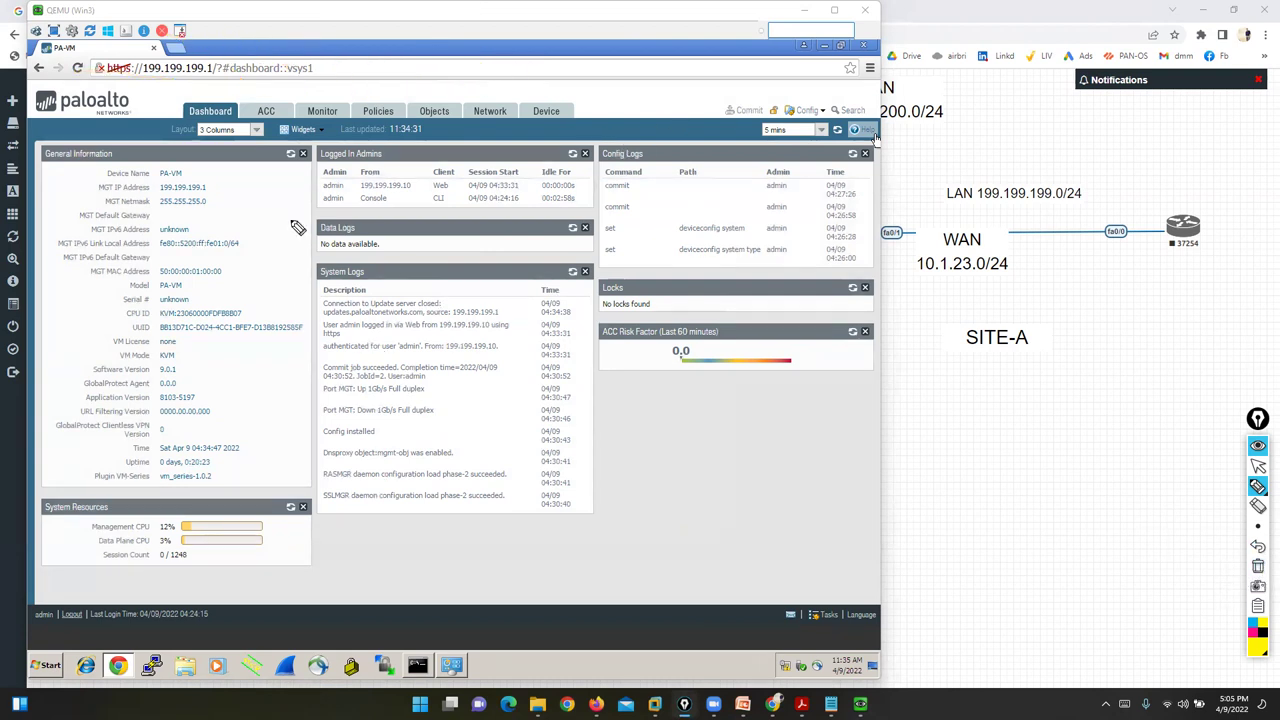
mouse_move(238, 103)
mouse_down()
mouse_move(179, 112)
mouse_move(222, 122)
mouse_move(243, 110)
mouse_up()
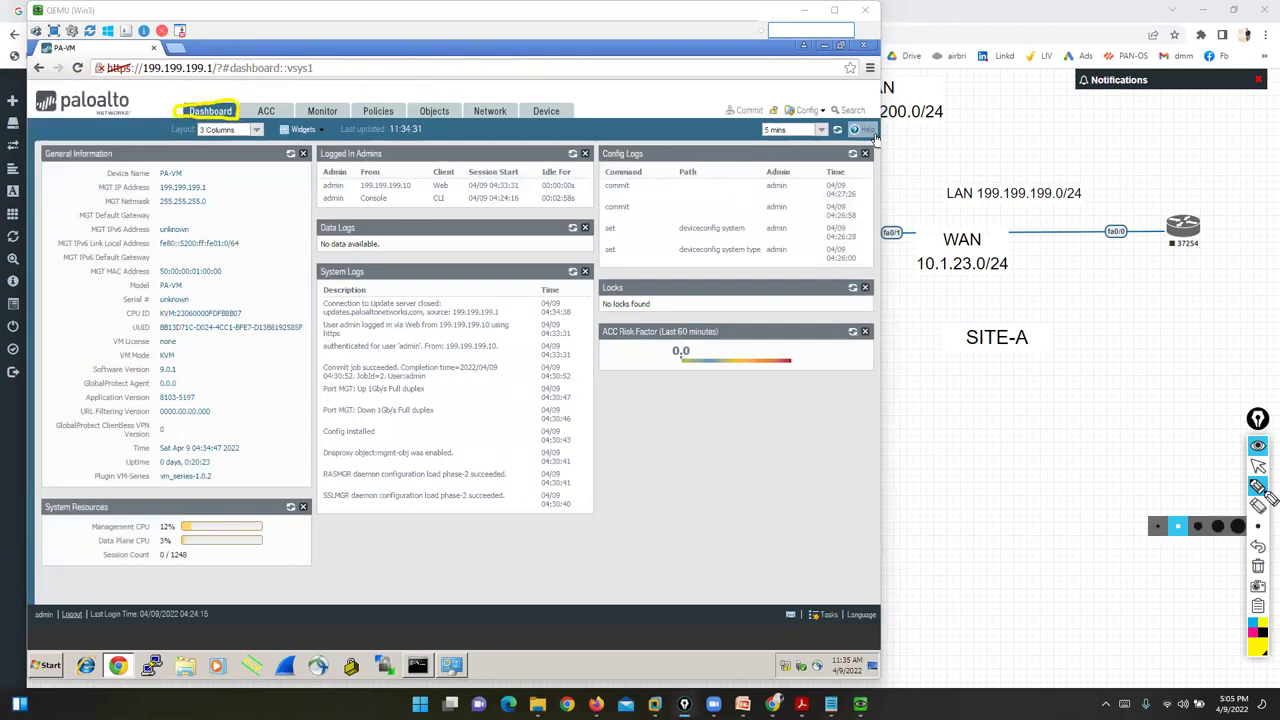
click(1259, 566)
mouse_move(866, 140)
mouse_down()
mouse_move(118, 151)
mouse_move(25, 168)
mouse_up()
mouse_move(33, 220)
mouse_down()
mouse_move(44, 369)
mouse_move(93, 449)
mouse_move(59, 461)
mouse_move(40, 600)
mouse_move(292, 612)
mouse_move(803, 591)
mouse_move(869, 330)
mouse_move(866, 146)
mouse_up()
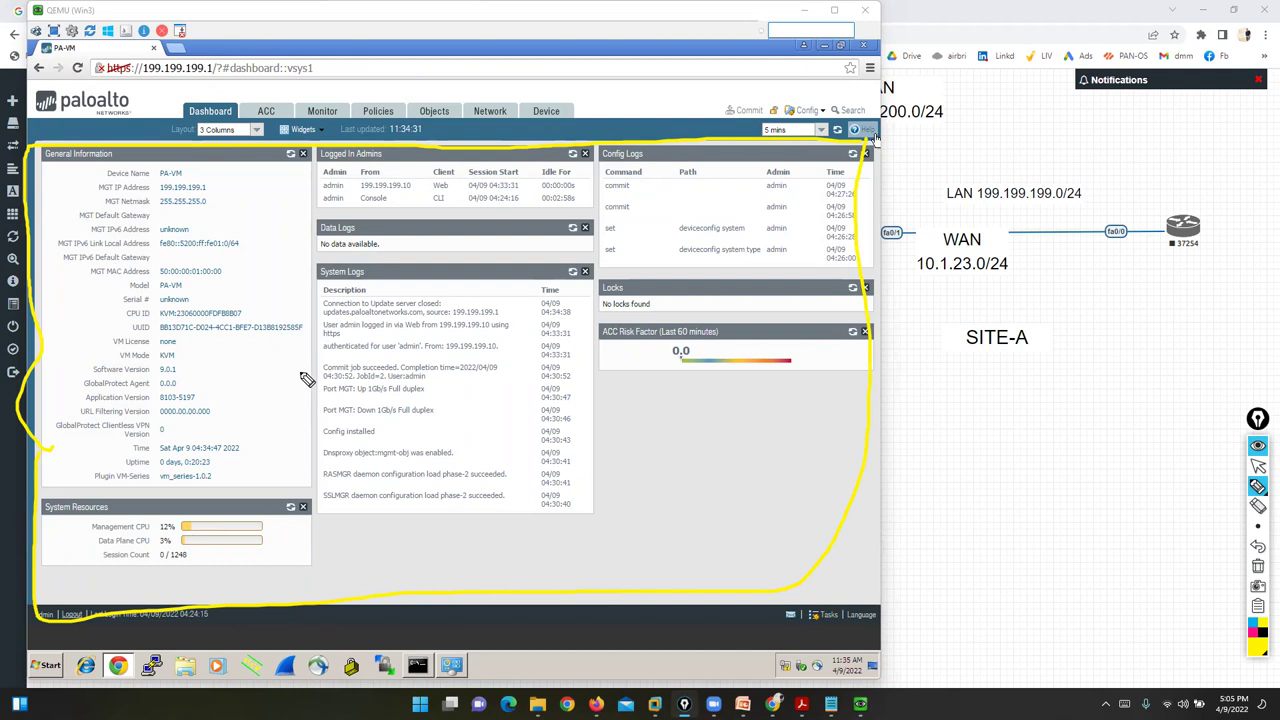
click(1258, 566)
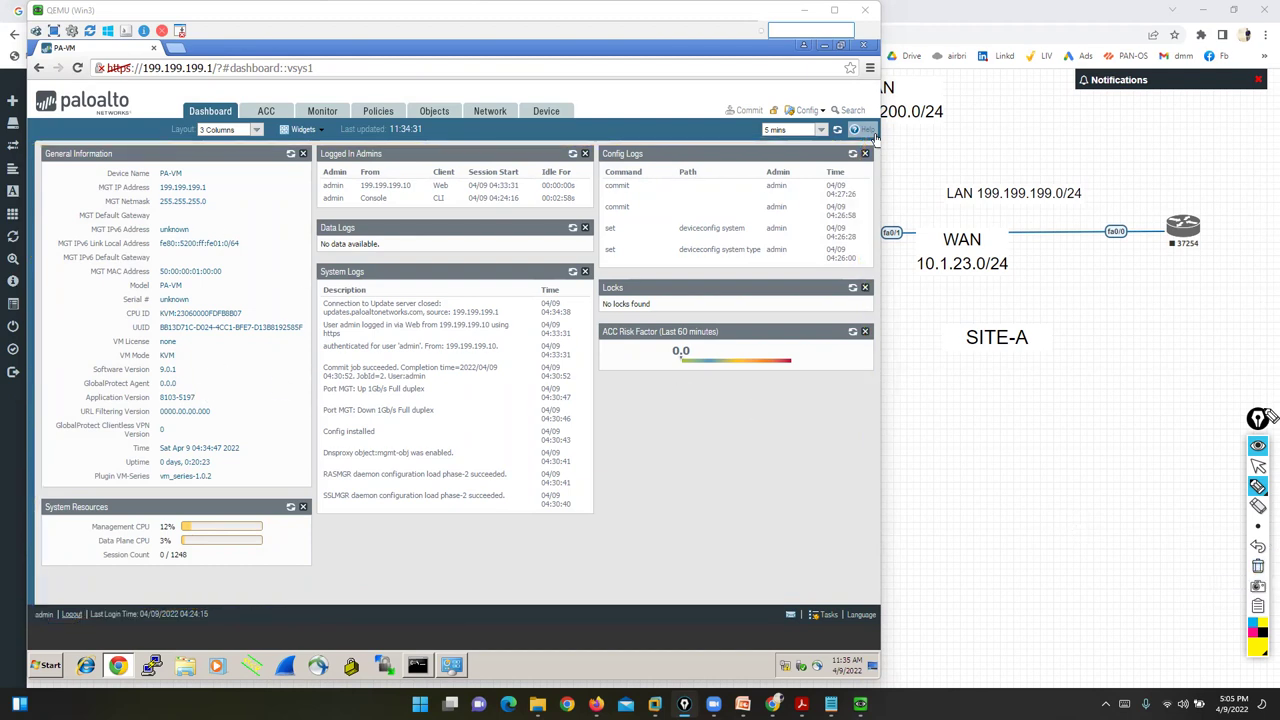
click(1258, 466)
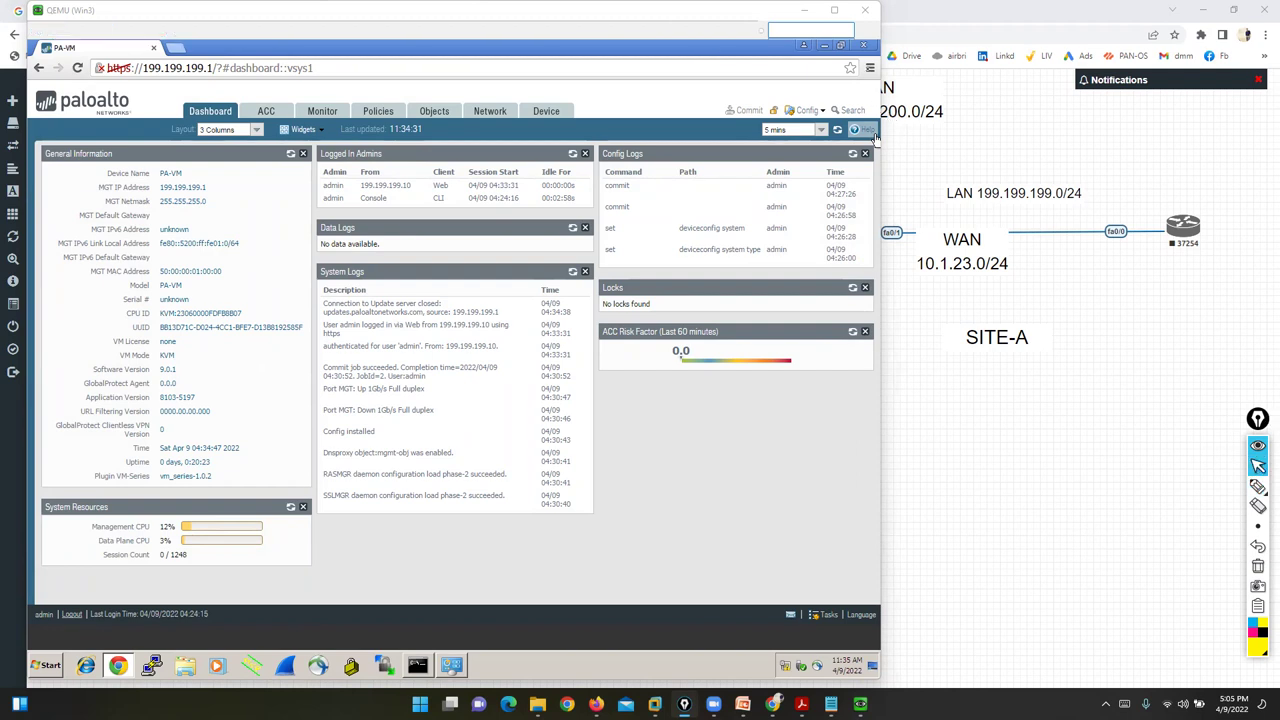
- Raise Chrome's page zoom from 100% to 110%
click(870, 68)
click(832, 249)
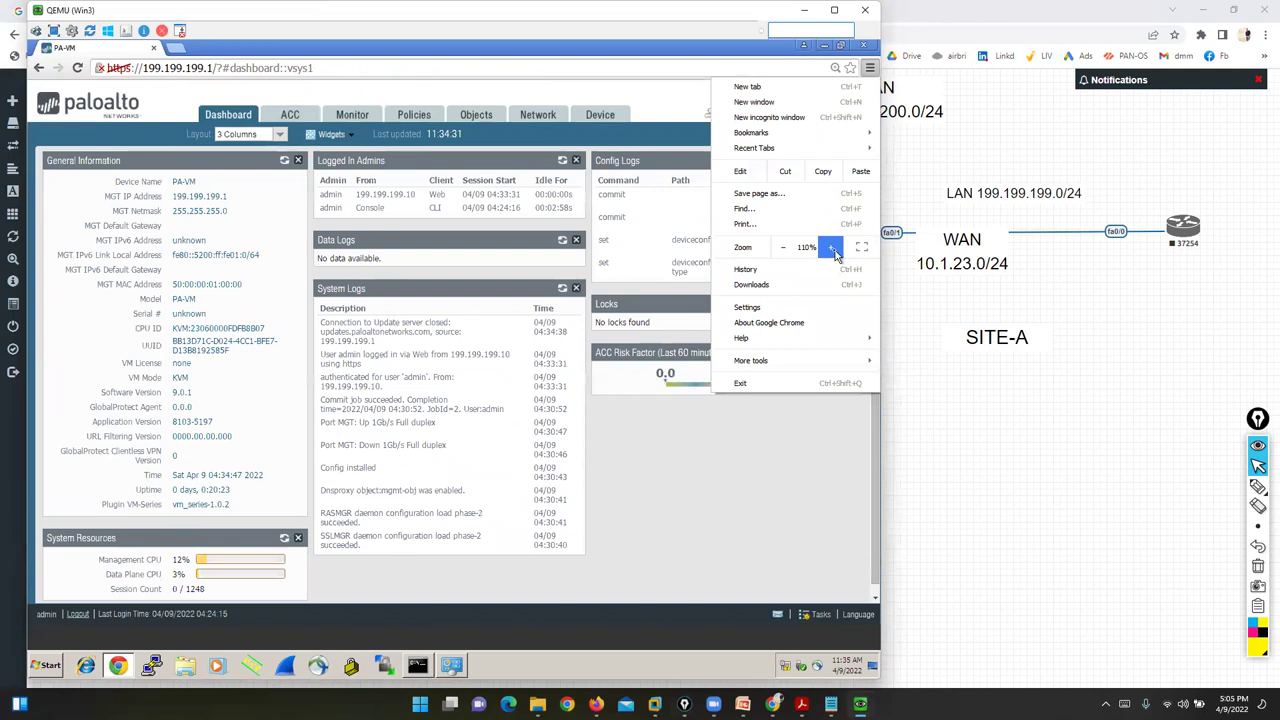
click(783, 514)
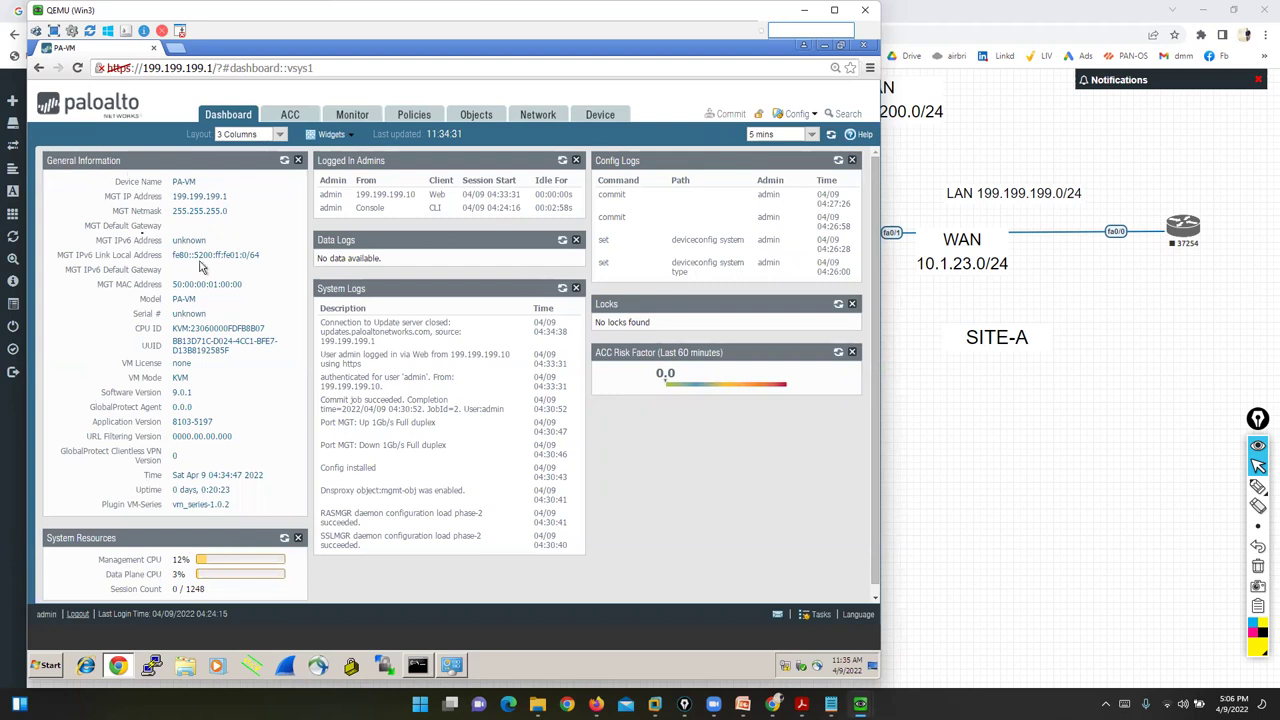
- Underline the Software Version, Application Version and URL Filtering Version fields
click(1237, 492)
mouse_move(99, 181)
mouse_down()
mouse_move(62, 184)
mouse_move(46, 328)
mouse_move(72, 522)
mouse_up()
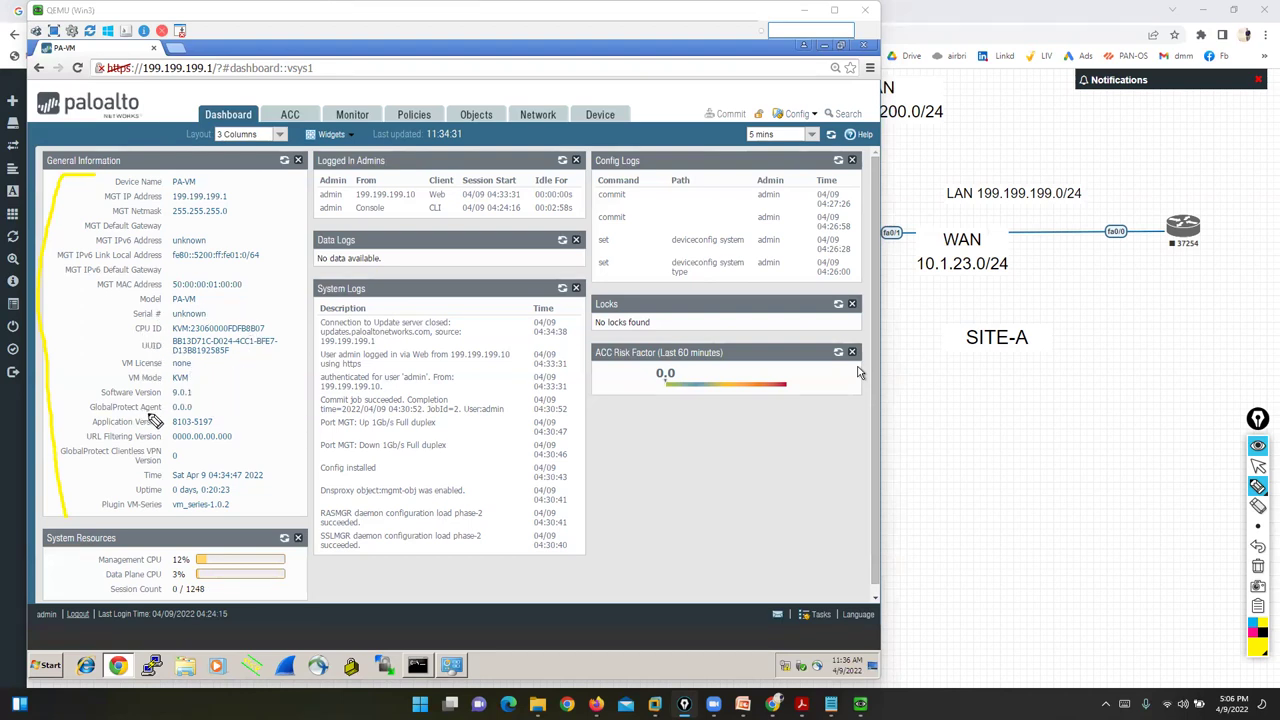
drag(100, 400, 193, 401)
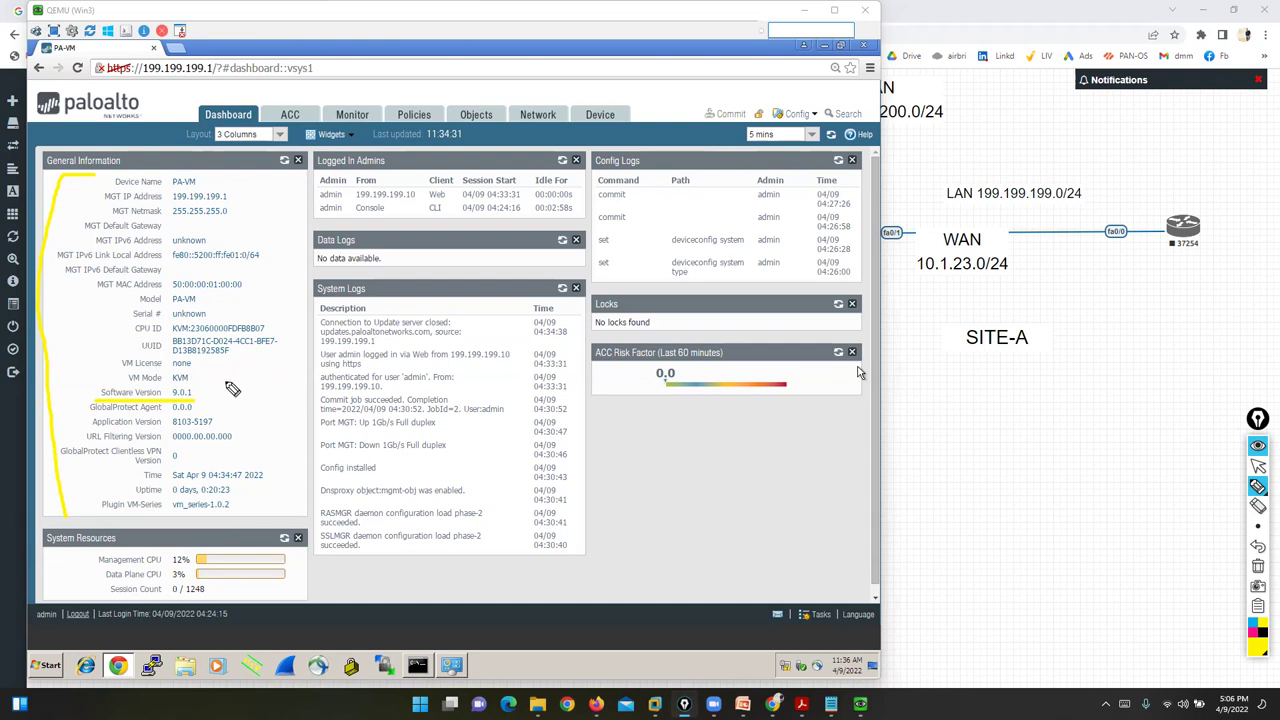
mouse_move(225, 421)
mouse_down()
mouse_move(260, 421)
mouse_move(295, 474)
mouse_move(284, 489)
mouse_up()
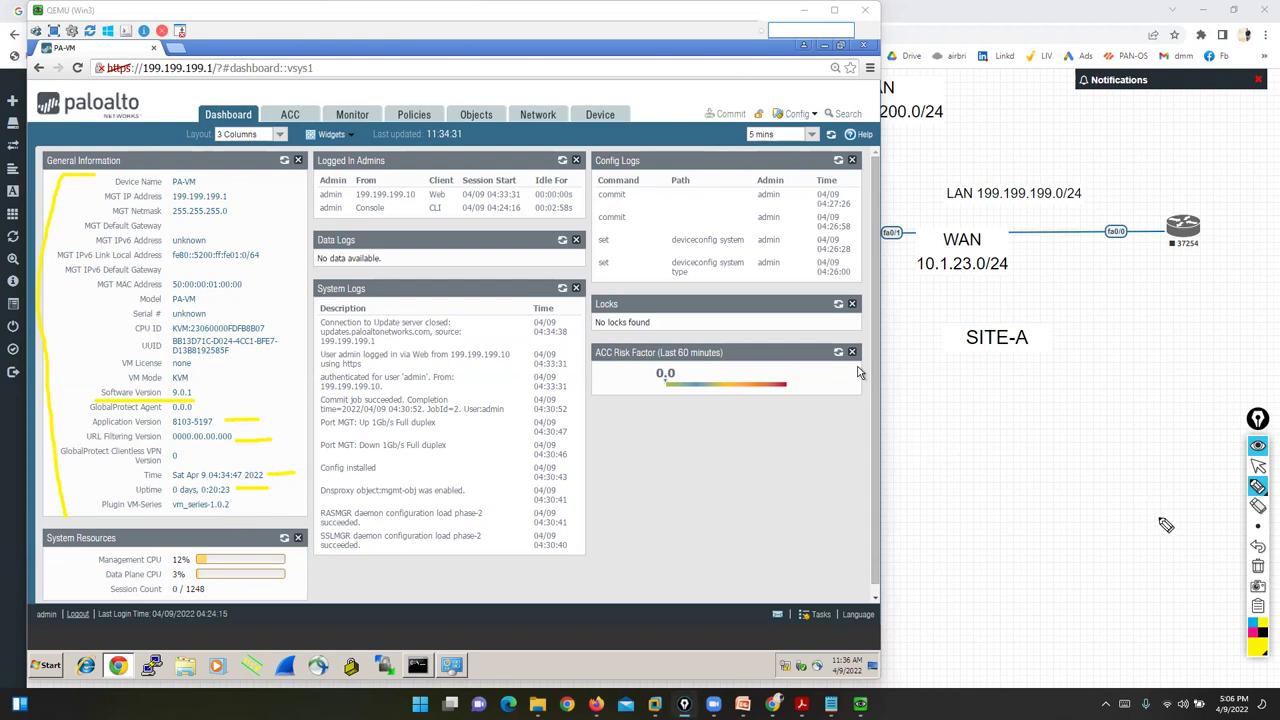
- Clear the marks and circle the whole General Information widget
click(1258, 567)
mouse_move(260, 177)
mouse_down()
mouse_move(100, 160)
mouse_move(48, 335)
mouse_up()
mouse_move(58, 396)
mouse_down()
mouse_move(292, 388)
mouse_move(215, 155)
mouse_up()
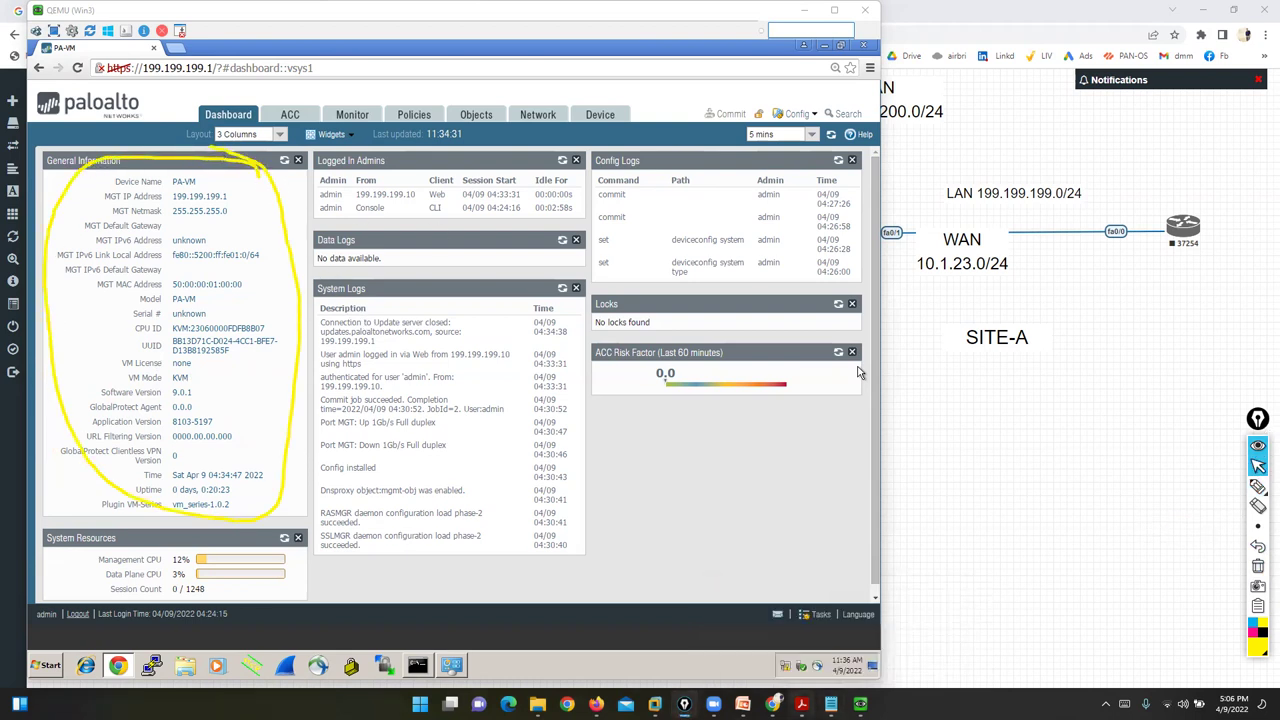
- Highlight the 'show System info' command in the lab PDF
mouse_move(801, 703)
click(835, 622)
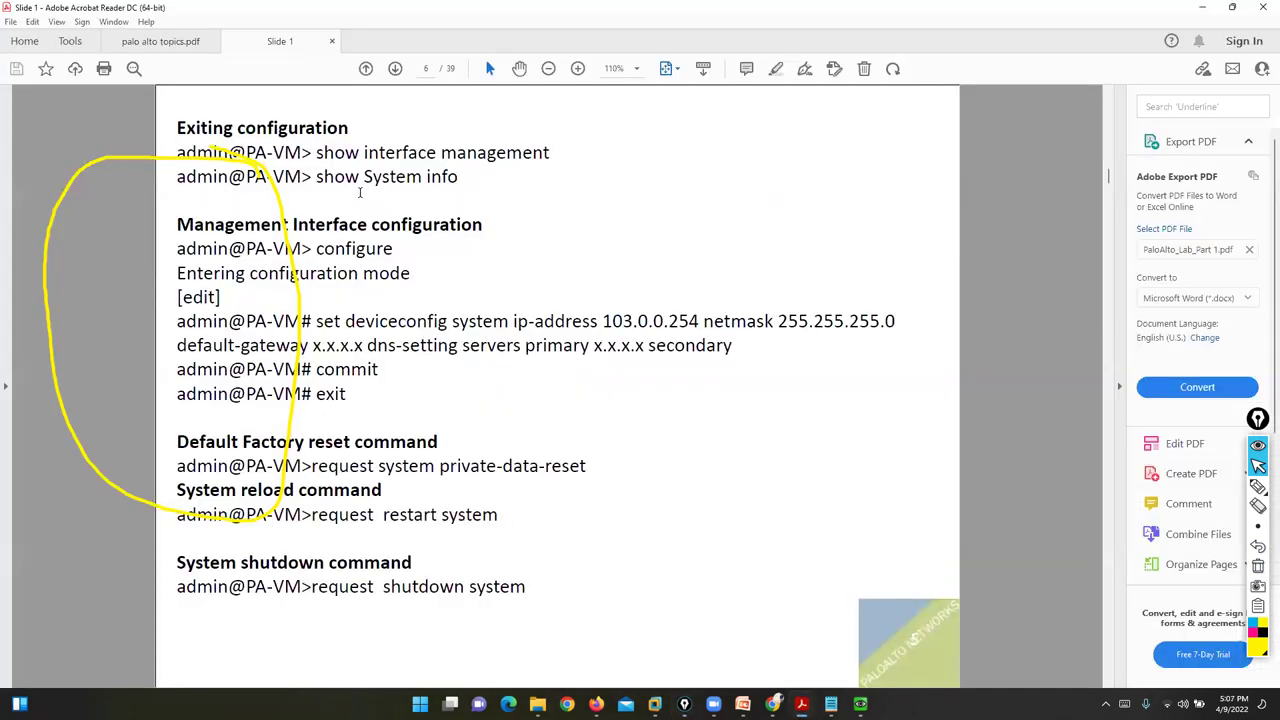
drag(302, 178, 460, 178)
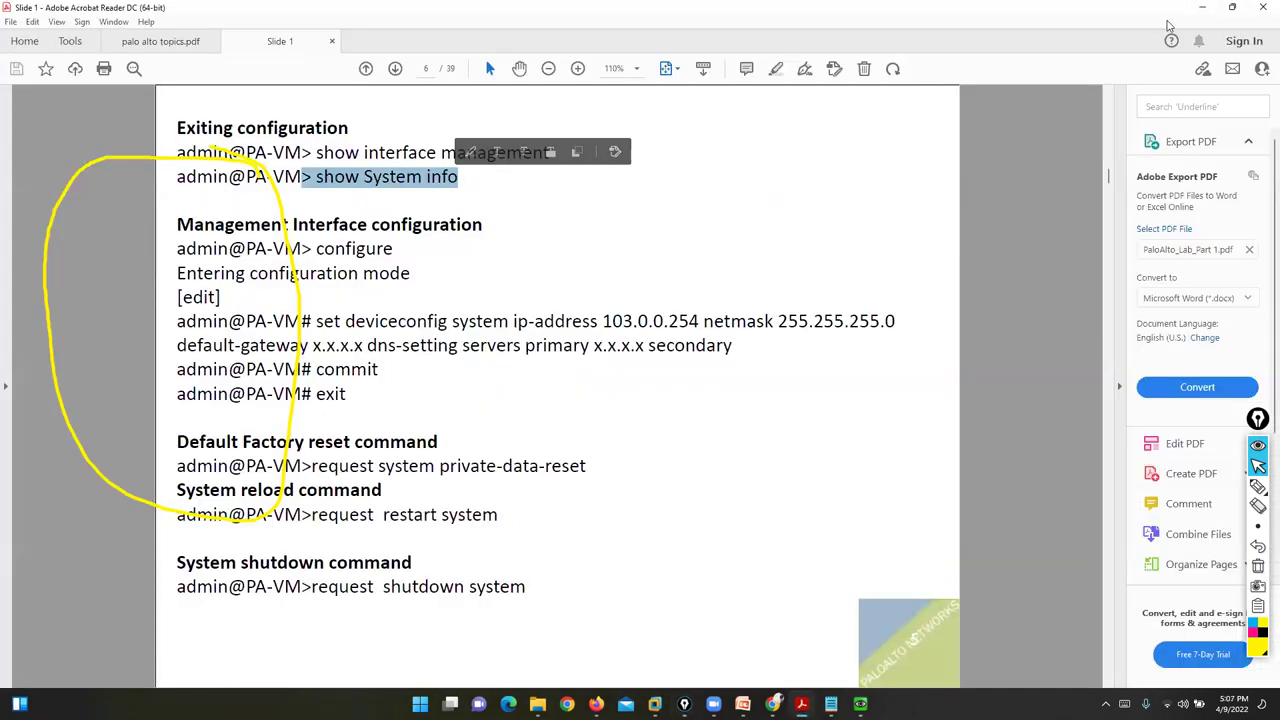
click(1202, 7)
- Explore 'show sys' completions in the PaloAlto console, then run 'show system info'
mouse_move(860, 703)
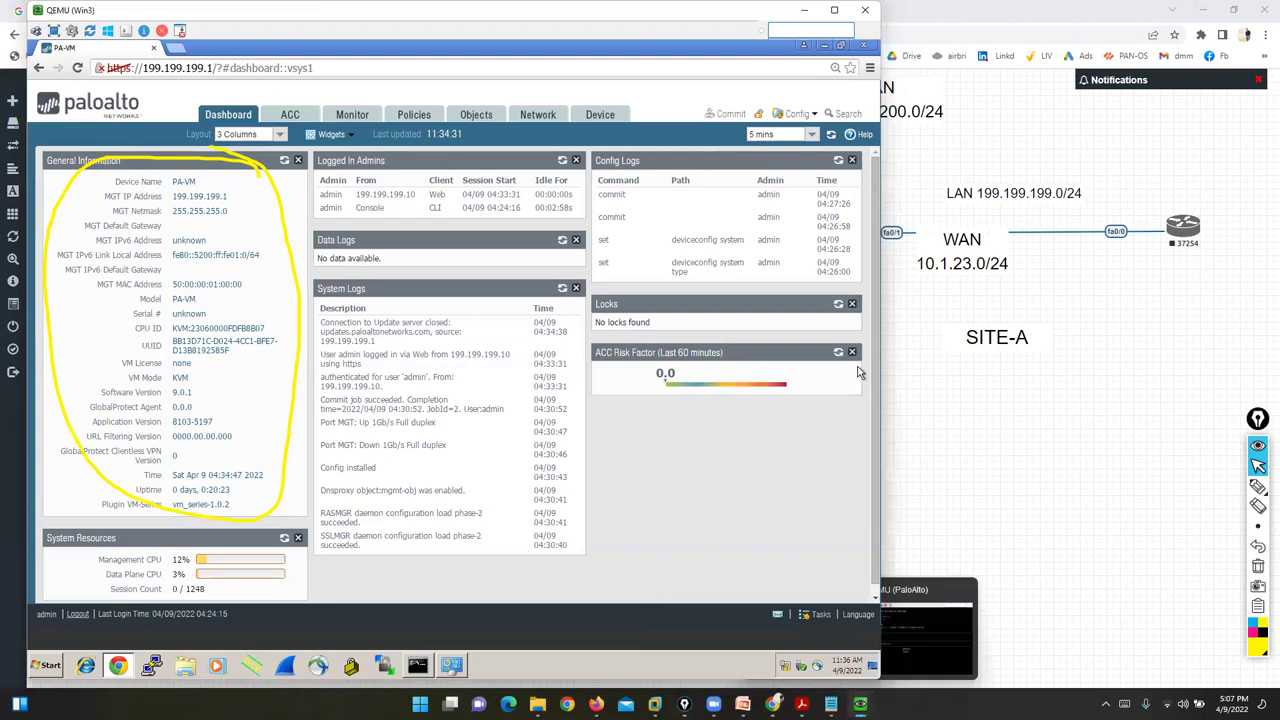
click(884, 649)
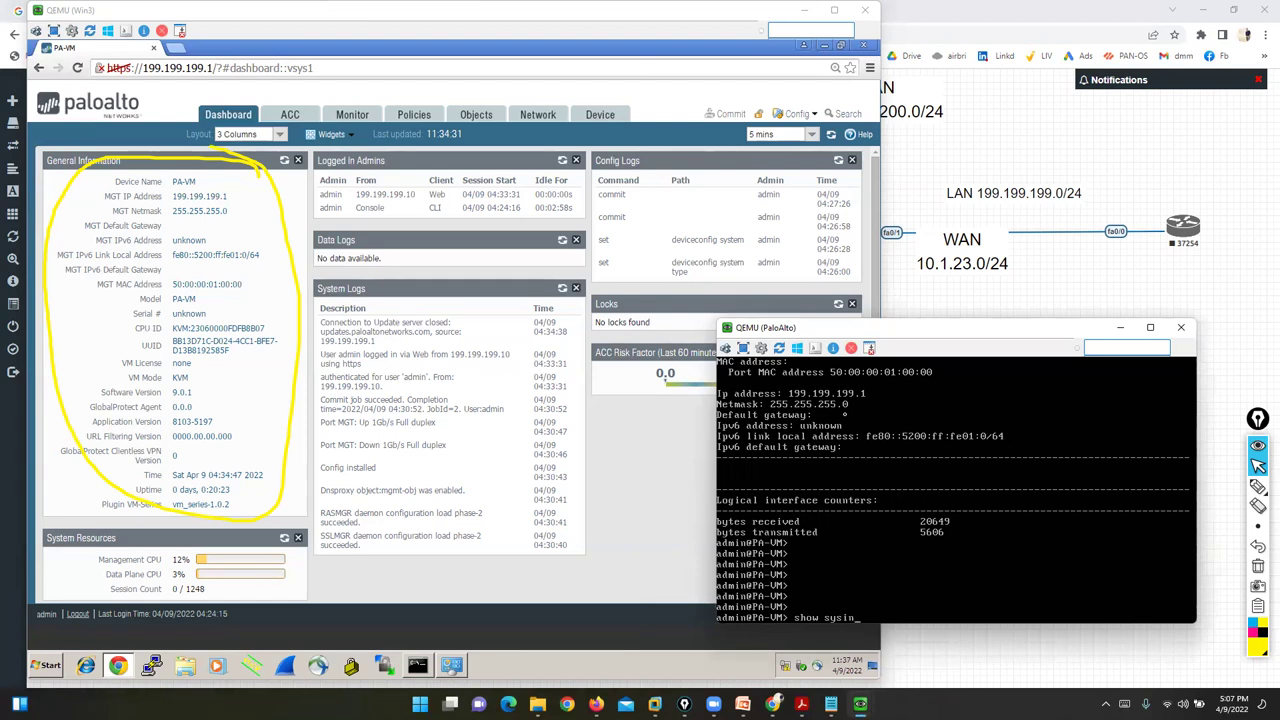
key(Tab)
text(t)
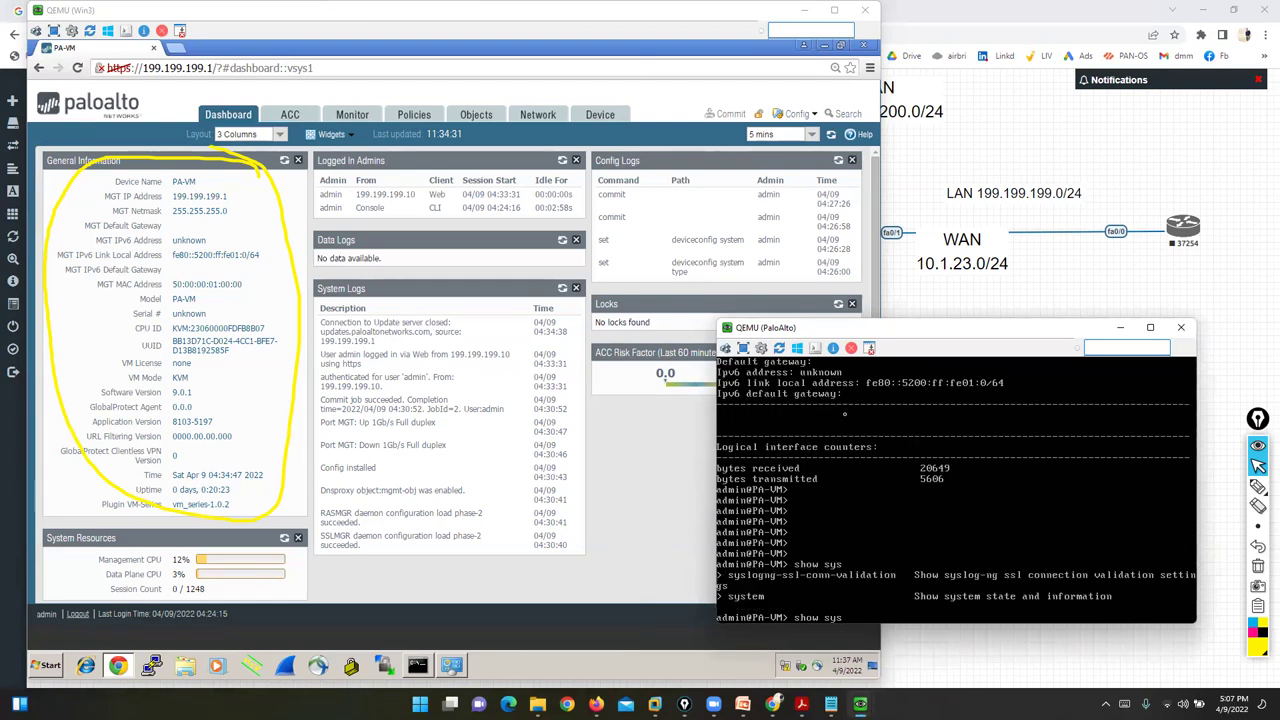
key(Tab)
key(Return)
key(Return)
key(Return)
key(Return)
text(show sy)
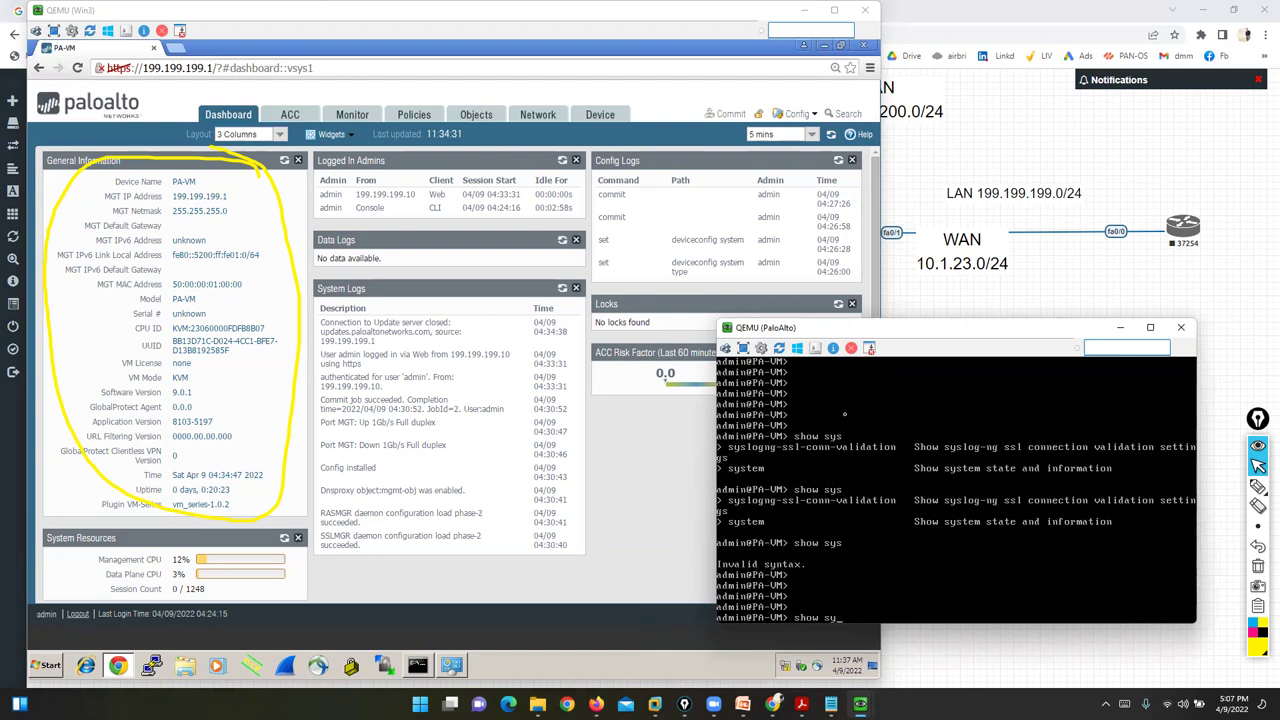
key(Tab)
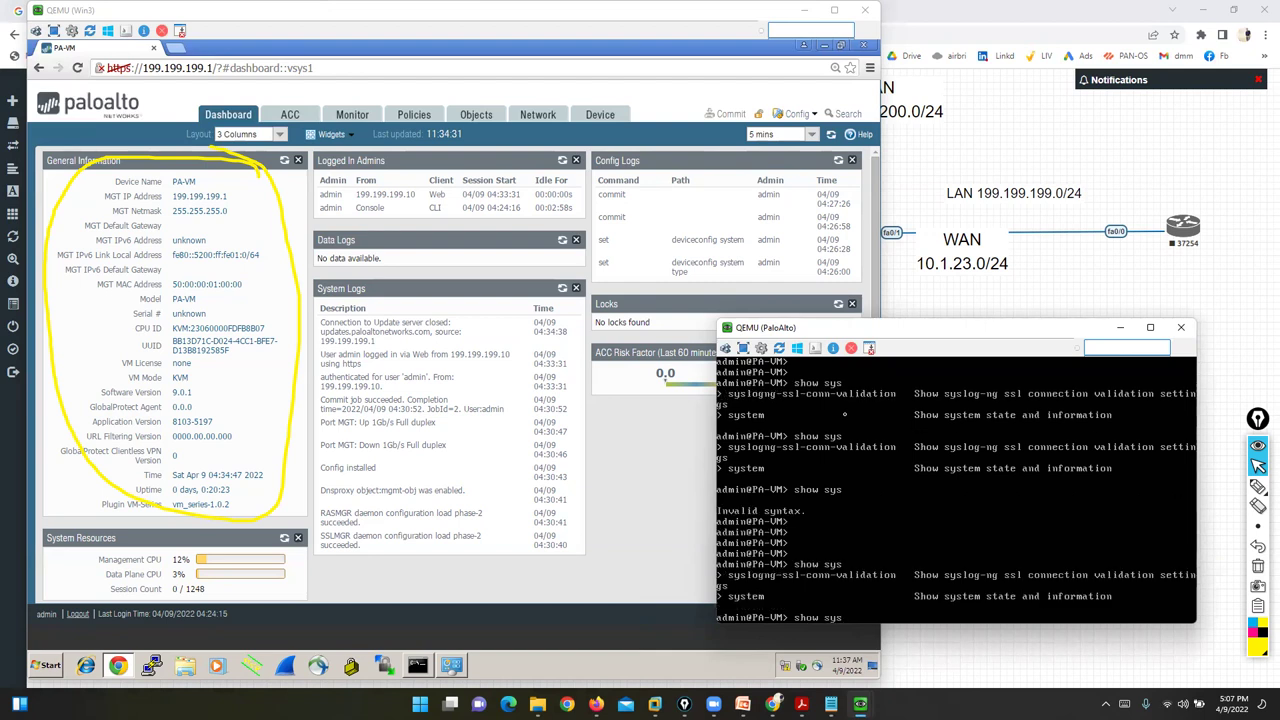
key(Tab)
key(Return)
key(Return)
key(Return)
key(Return)
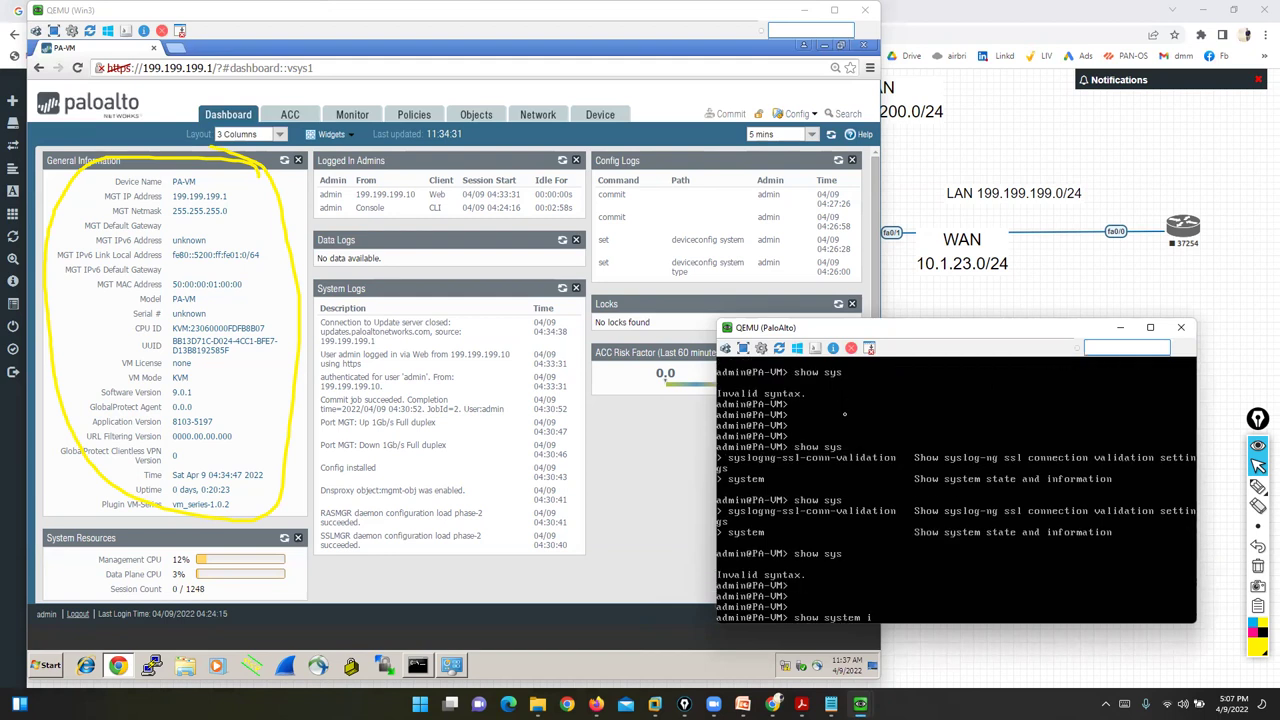
text(show system info)
key(Return)
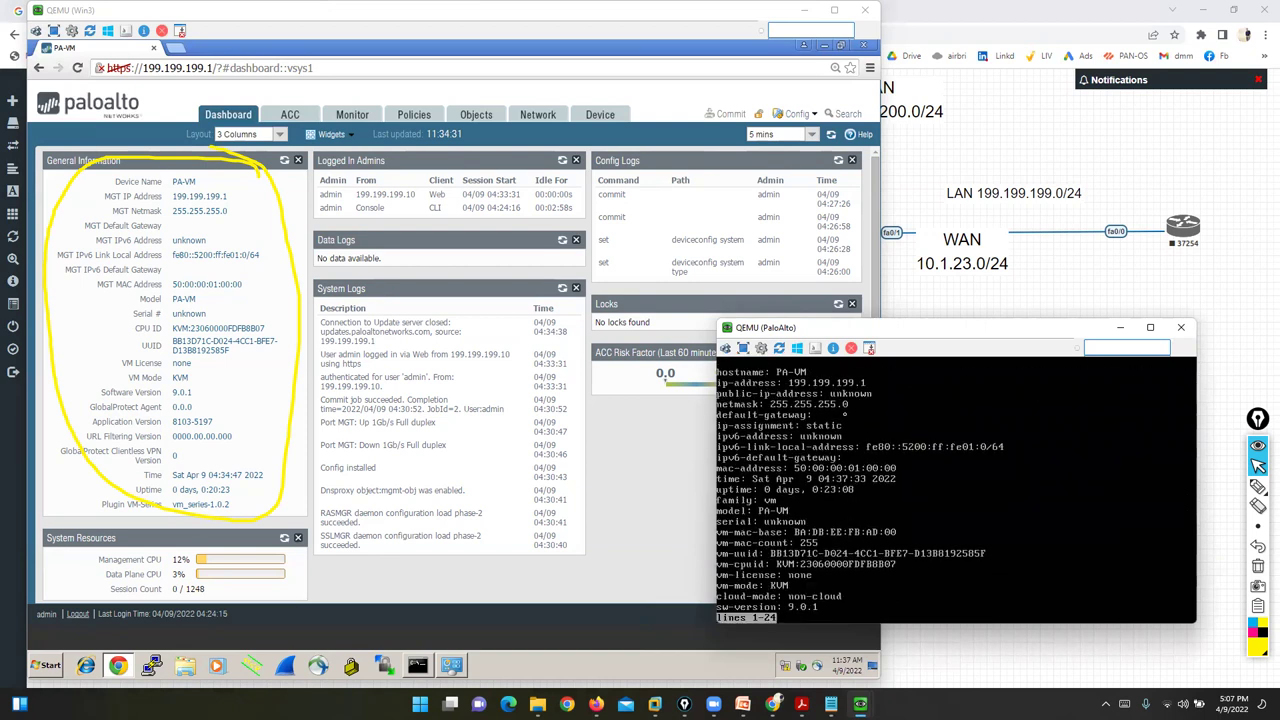
- Tick the matching IP 199.199.199.1, underline the CLI netmask and empty default-gateway, then clear marks
click(1258, 487)
mouse_move(826, 372)
mouse_down()
mouse_move(848, 352)
mouse_move(886, 368)
mouse_up()
drag(228, 198, 290, 186)
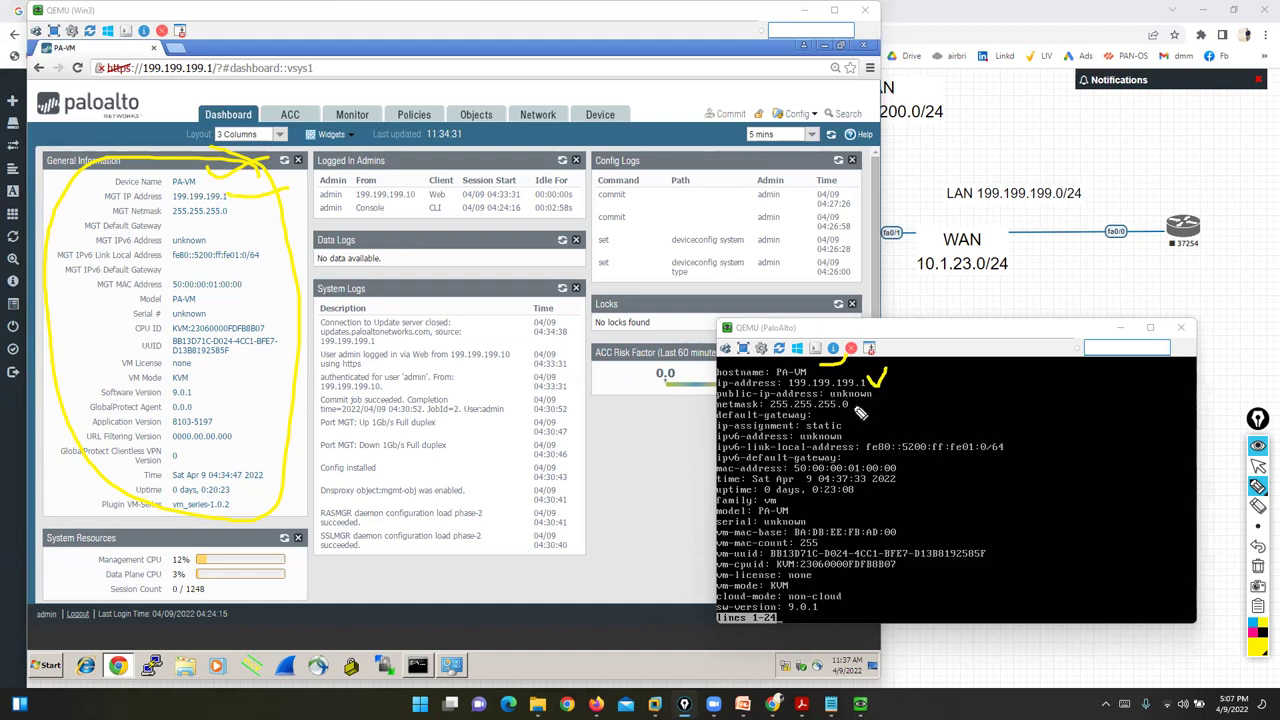
drag(848, 407, 908, 406)
drag(815, 417, 874, 416)
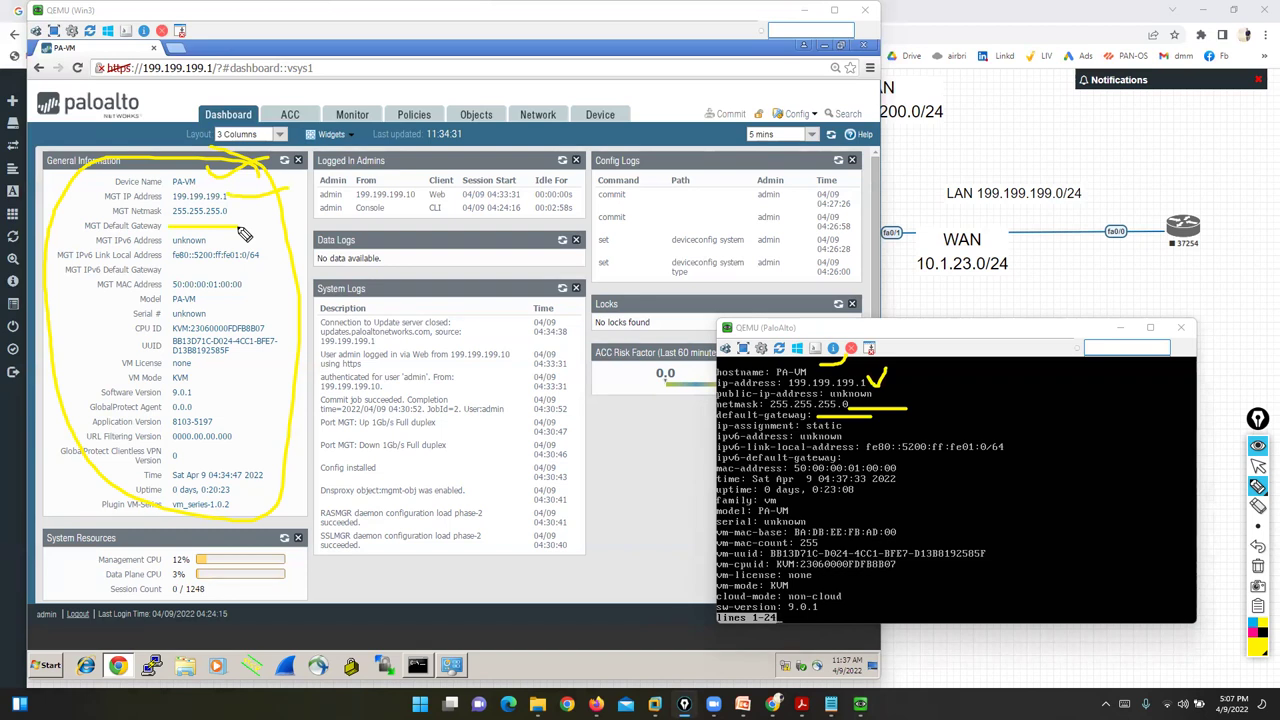
click(1258, 566)
click(1258, 466)
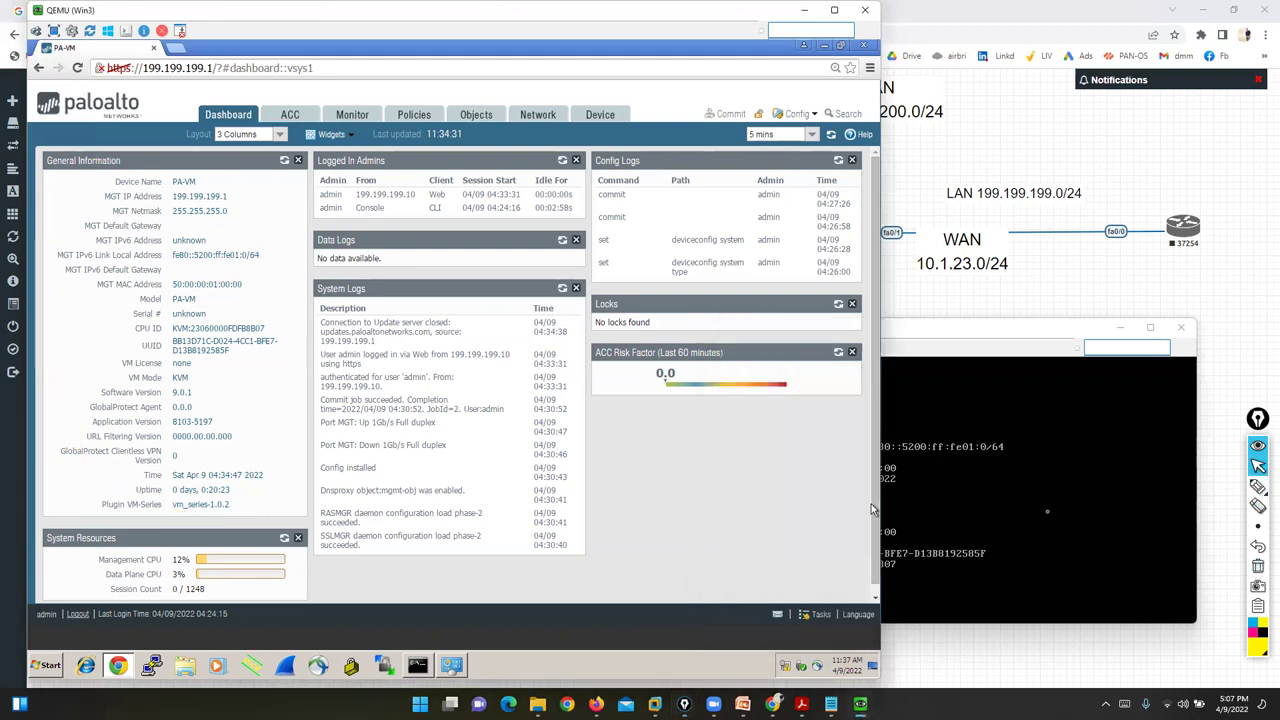
- Mark Management CPU, Data Plane CPU, and the Web admin session in Logged In Admins
click(1258, 486)
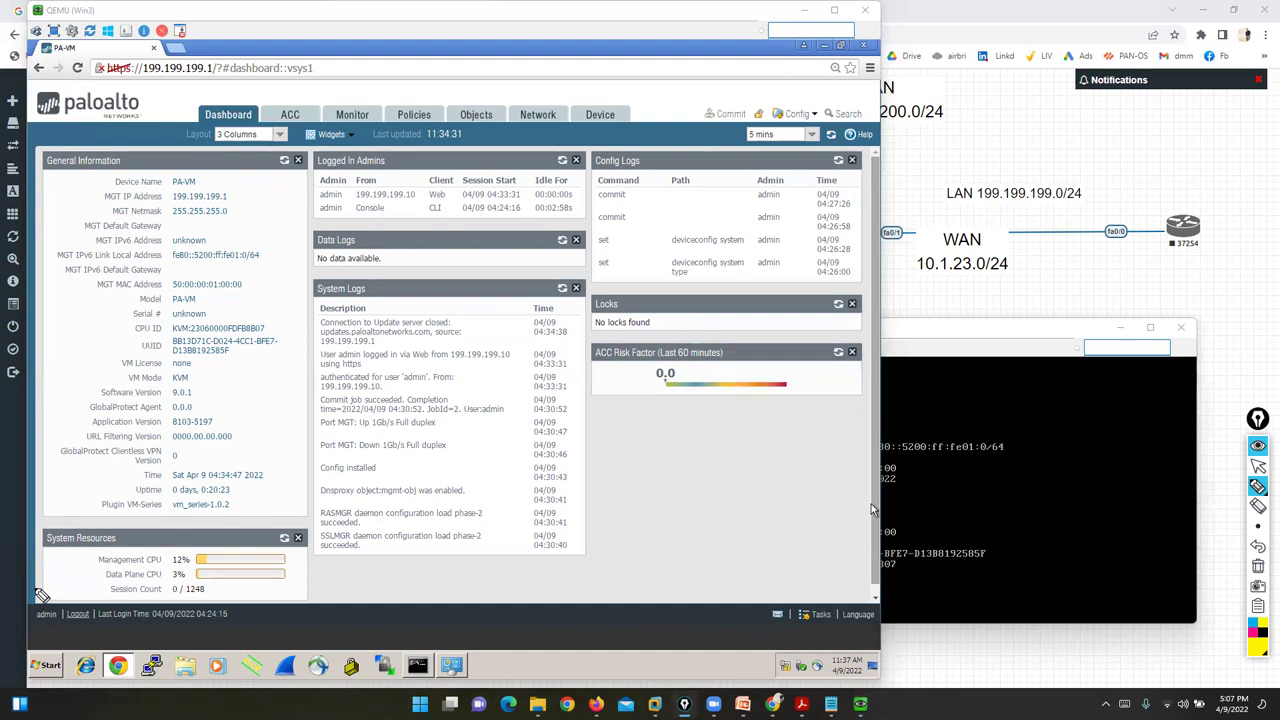
drag(22, 617, 88, 566)
drag(58, 648, 110, 578)
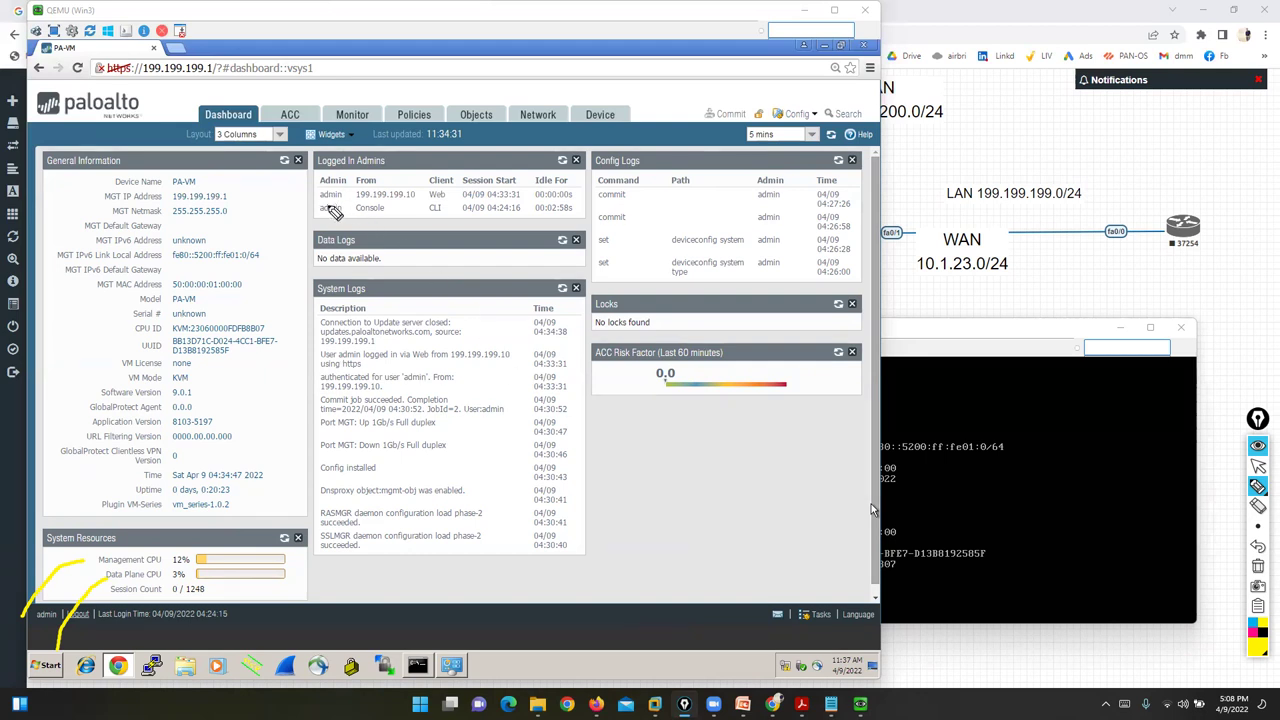
drag(198, 268, 305, 198)
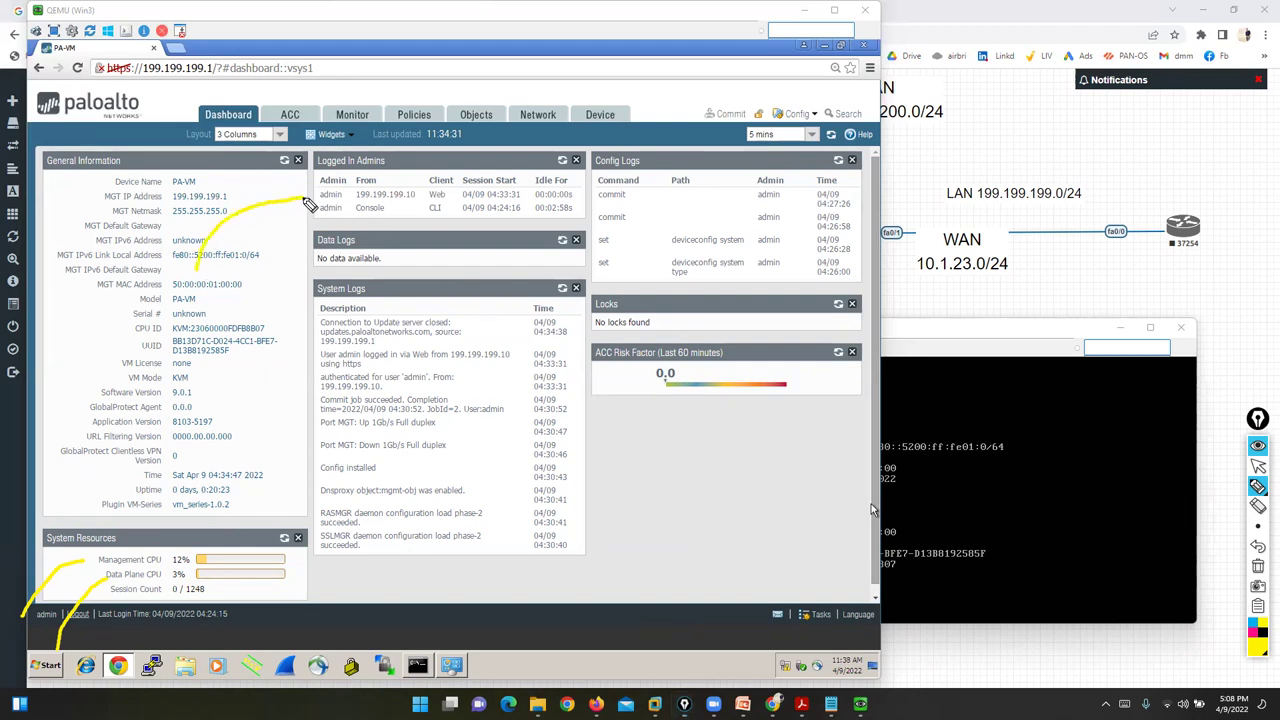
mouse_move(432, 192)
mouse_down()
mouse_move(445, 200)
mouse_move(348, 189)
mouse_move(366, 207)
mouse_move(428, 197)
mouse_up()
- Run ipconfig in Win3's command prompt to confirm the address 199.199.199.10
click(1256, 465)
click(417, 665)
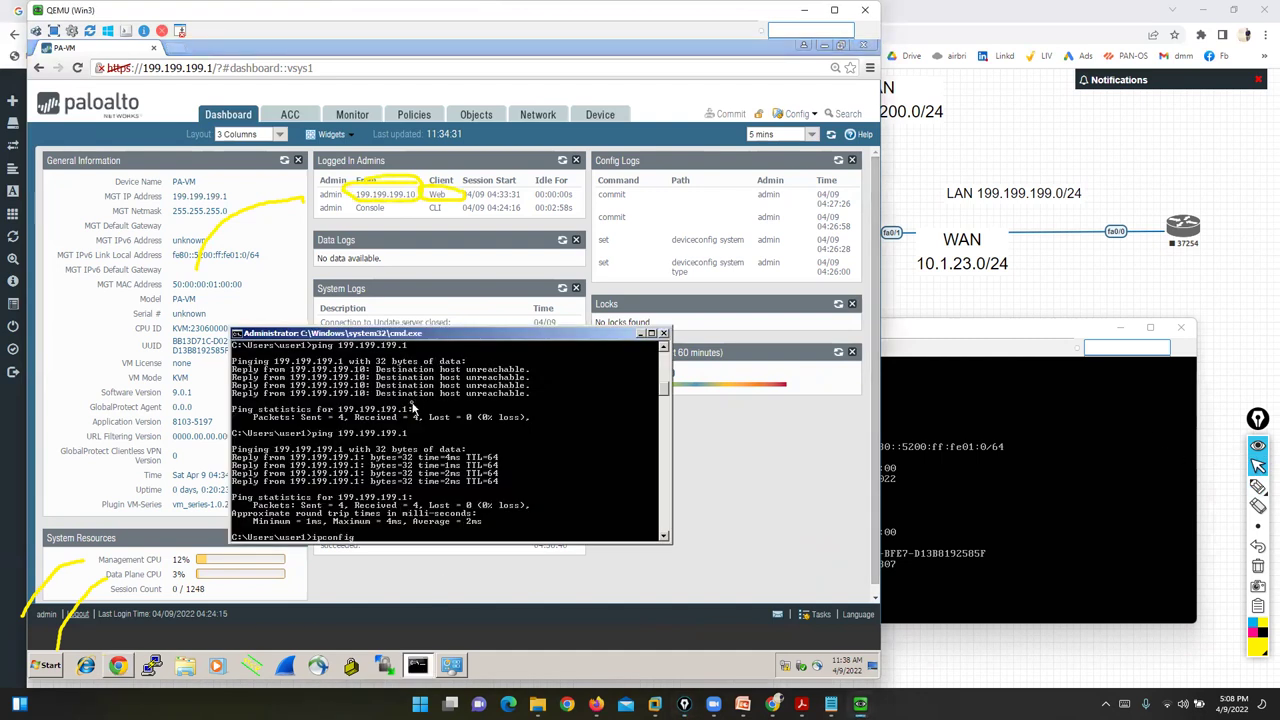
key(Return)
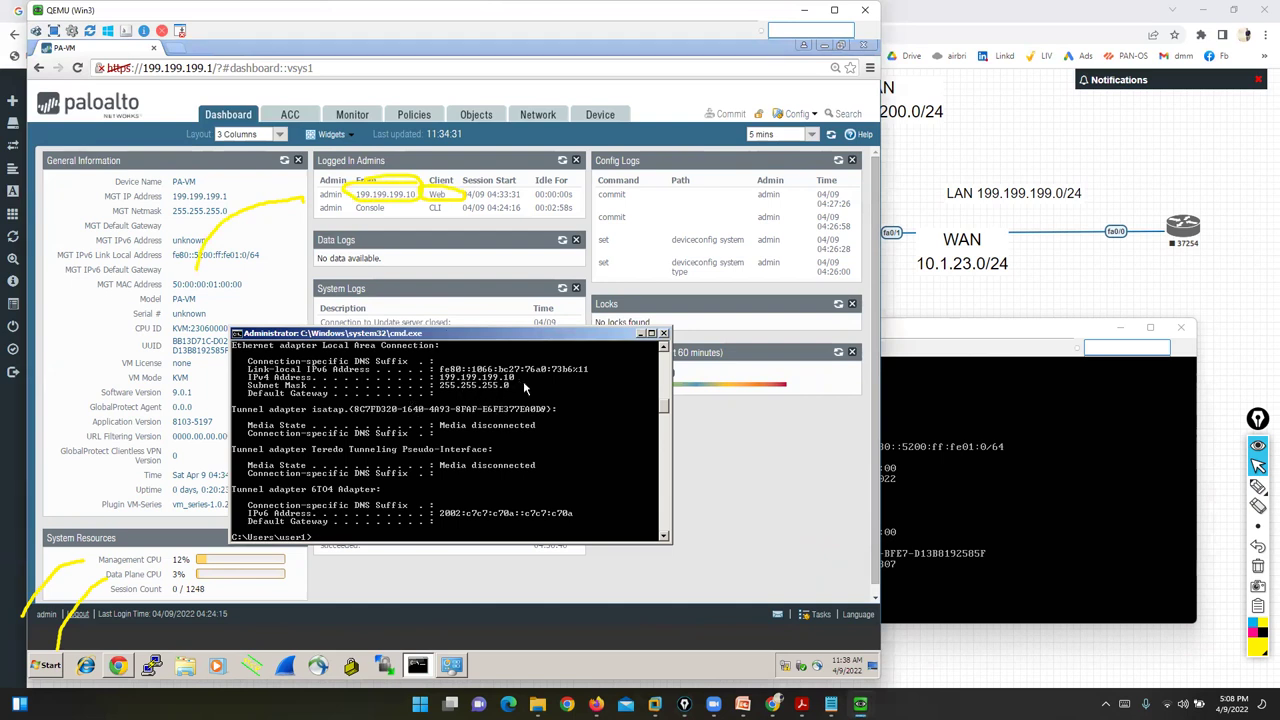
click(780, 500)
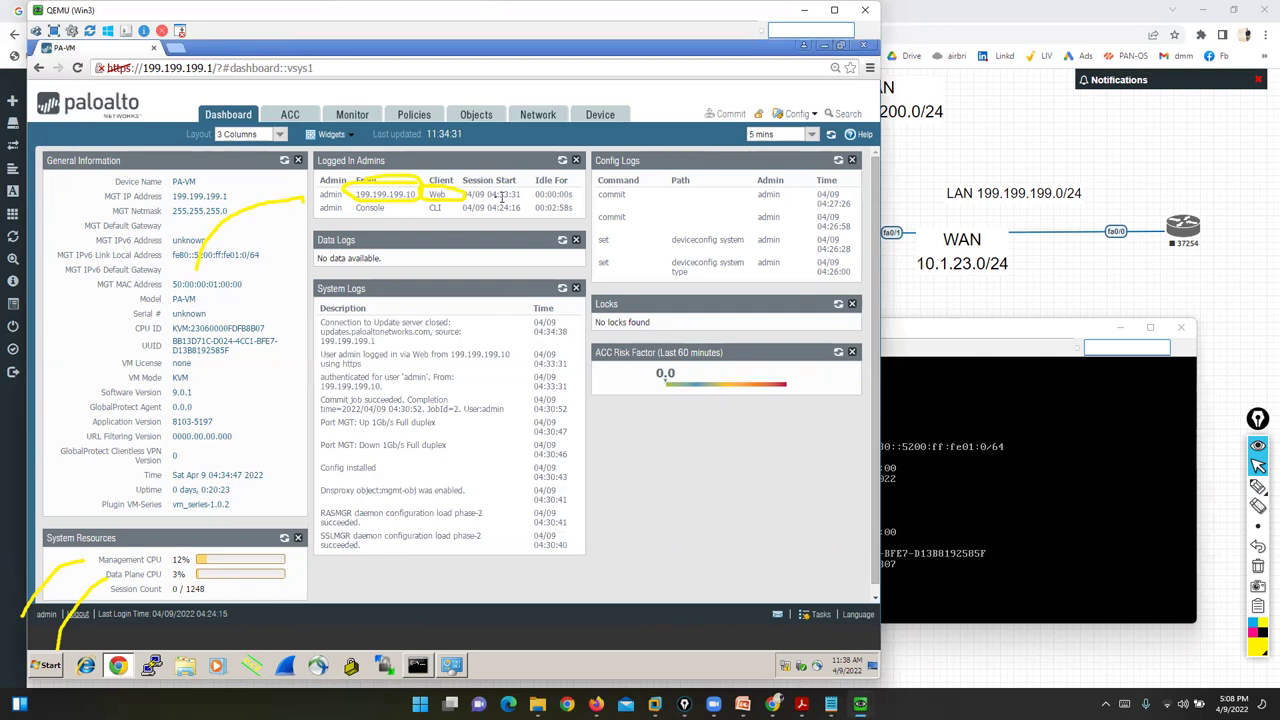
click(1190, 472)
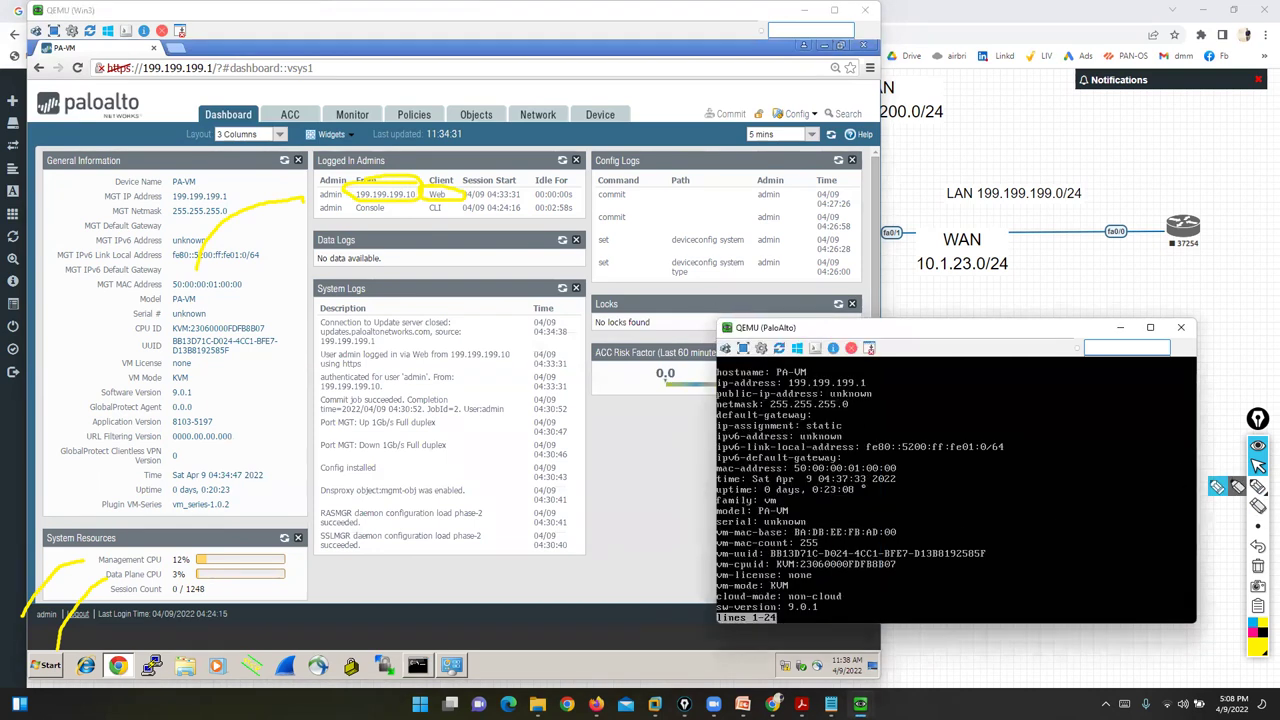
- Highlight the empty Data Logs widget and the System Logs admin login lines from 199.199.199.10
click(1238, 488)
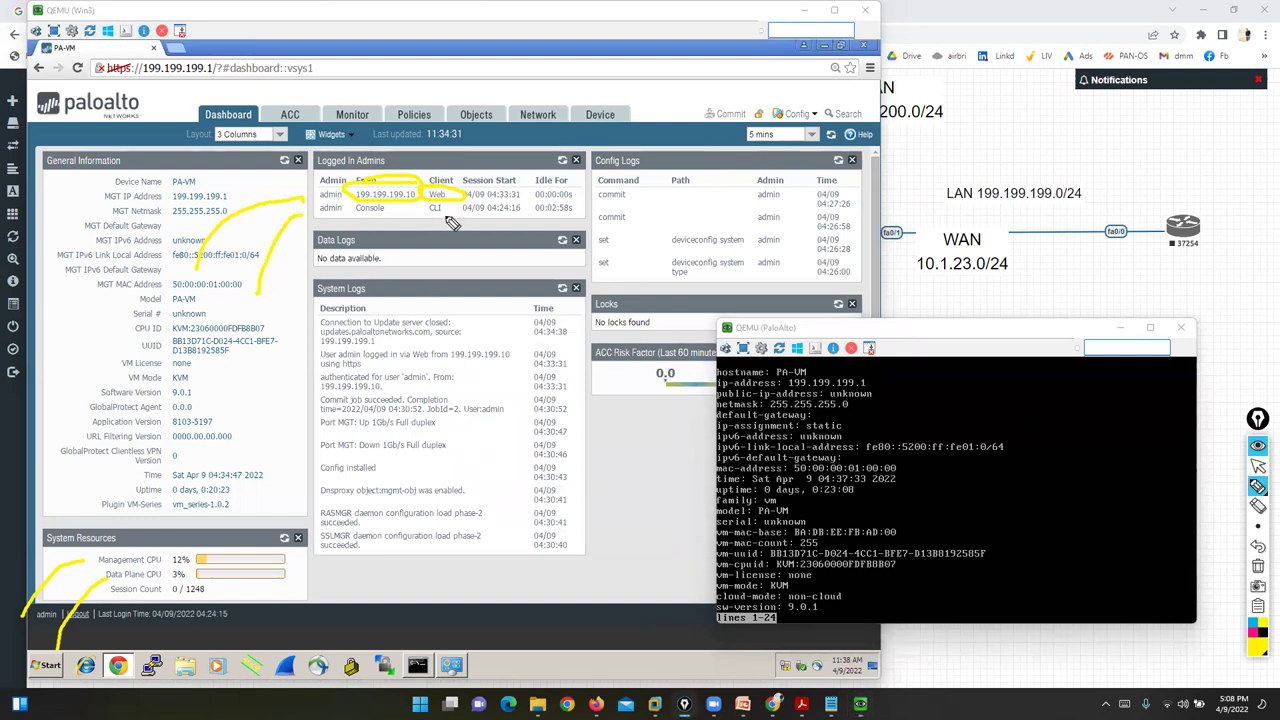
mouse_move(350, 228)
mouse_down()
mouse_move(306, 274)
mouse_move(395, 243)
mouse_up()
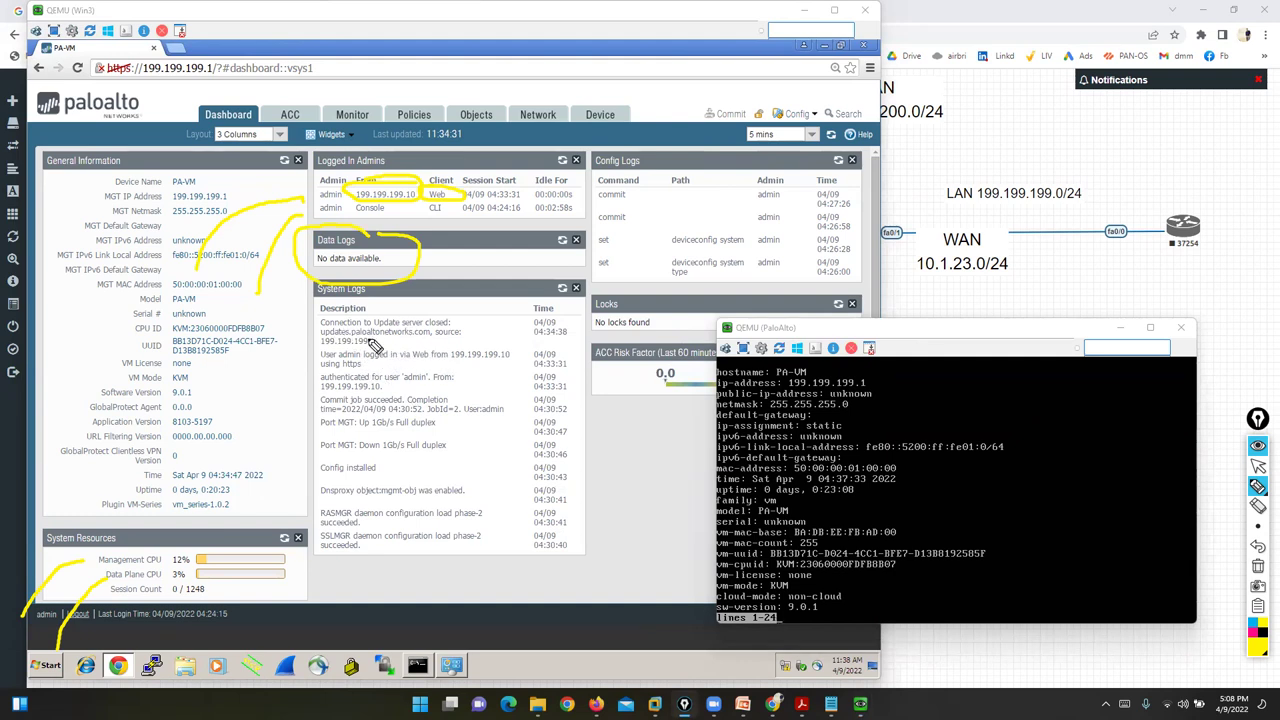
drag(321, 349, 386, 348)
drag(446, 365, 527, 352)
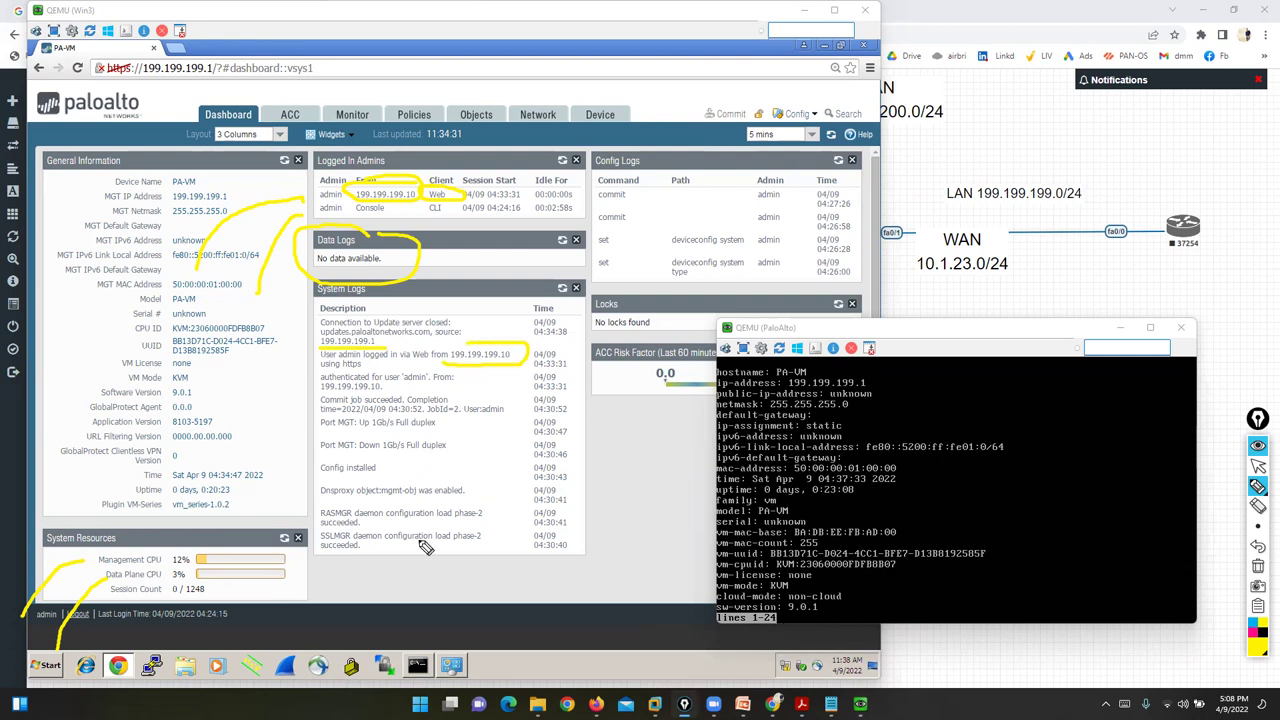
drag(386, 389, 436, 388)
- Clear the highlighter marks and bring the Win3 dashboard in front of the PaloAlto console
click(1258, 566)
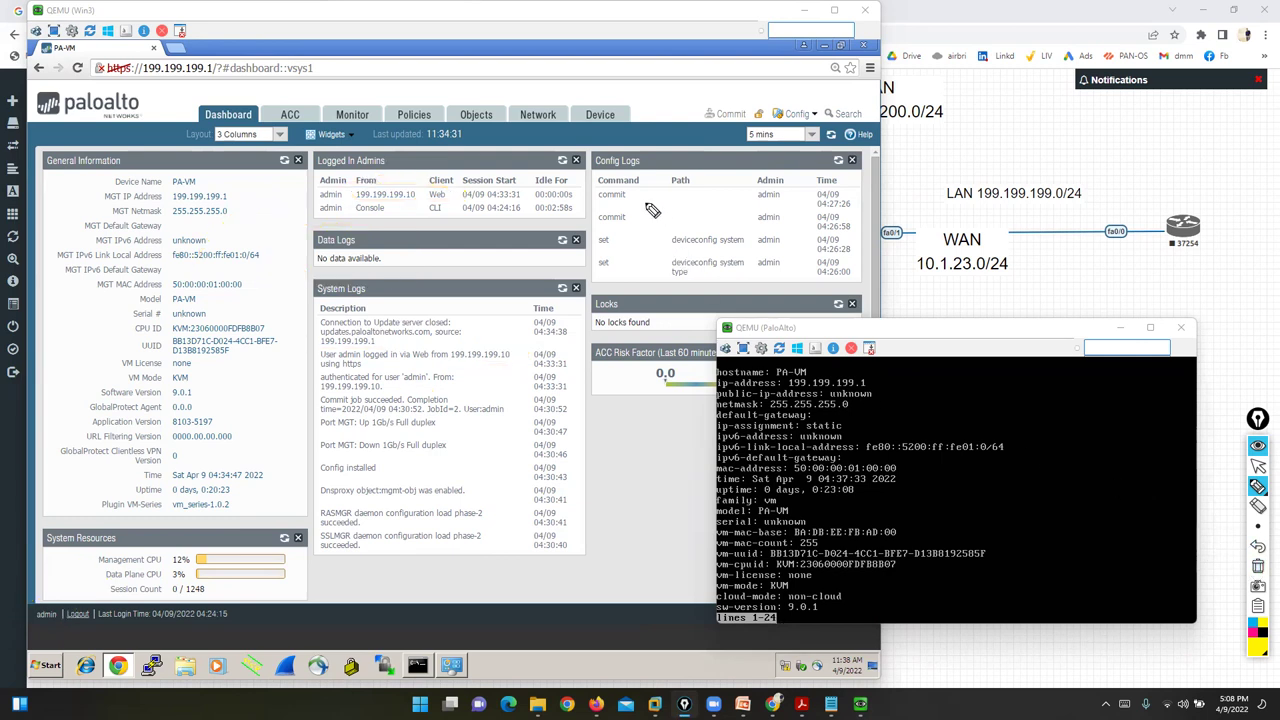
mouse_move(1260, 482)
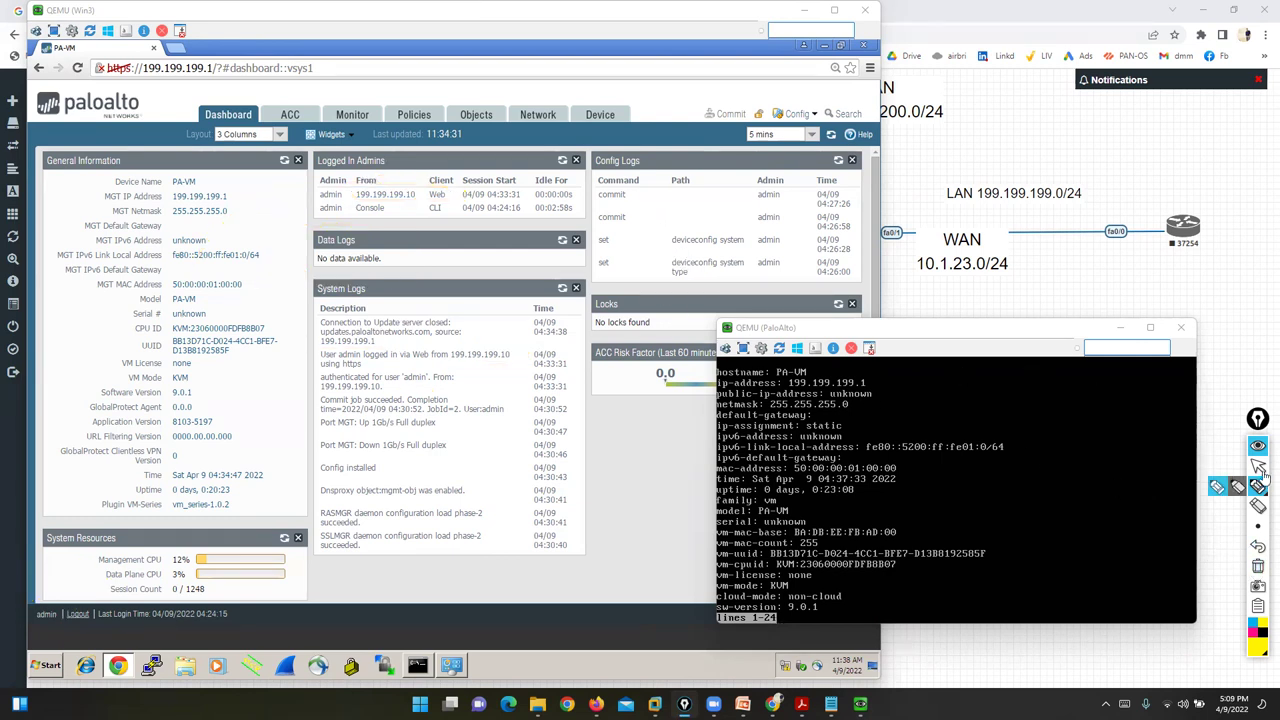
drag(850, 328, 958, 256)
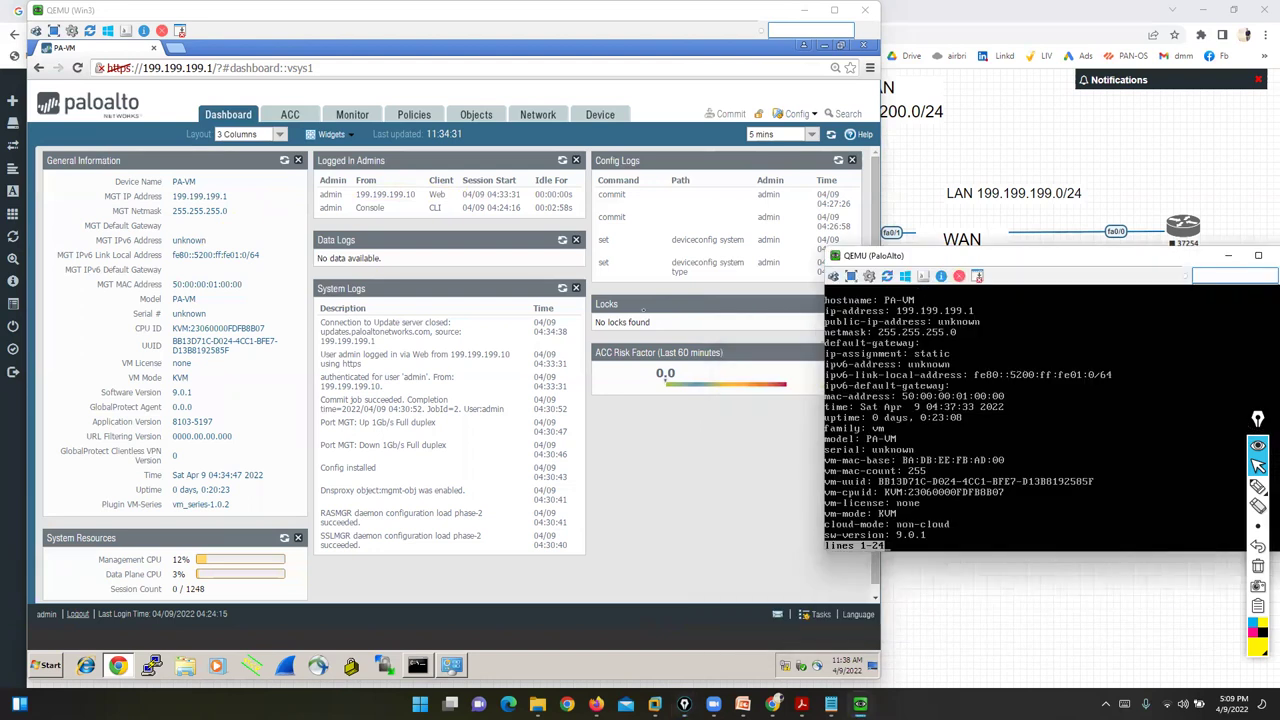
click(698, 453)
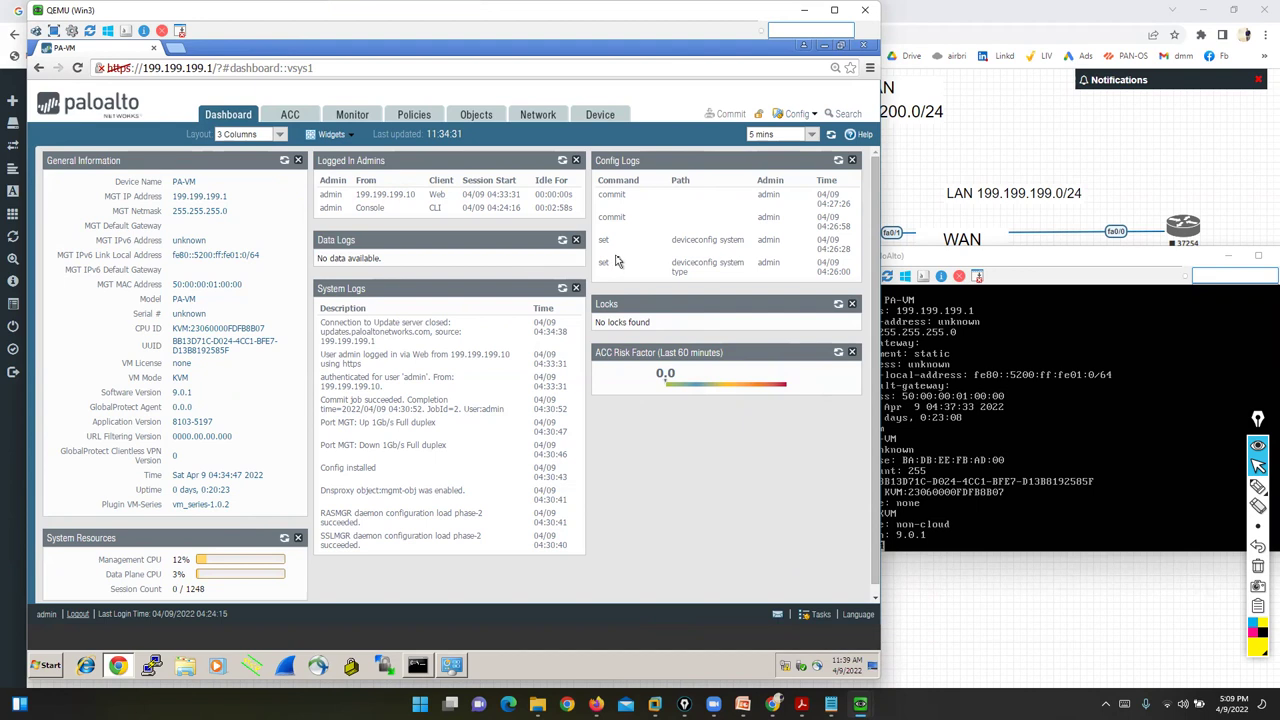
- Add the Top Applications, Top High Risk Applications, Interfaces and High Availability widgets
click(322, 136)
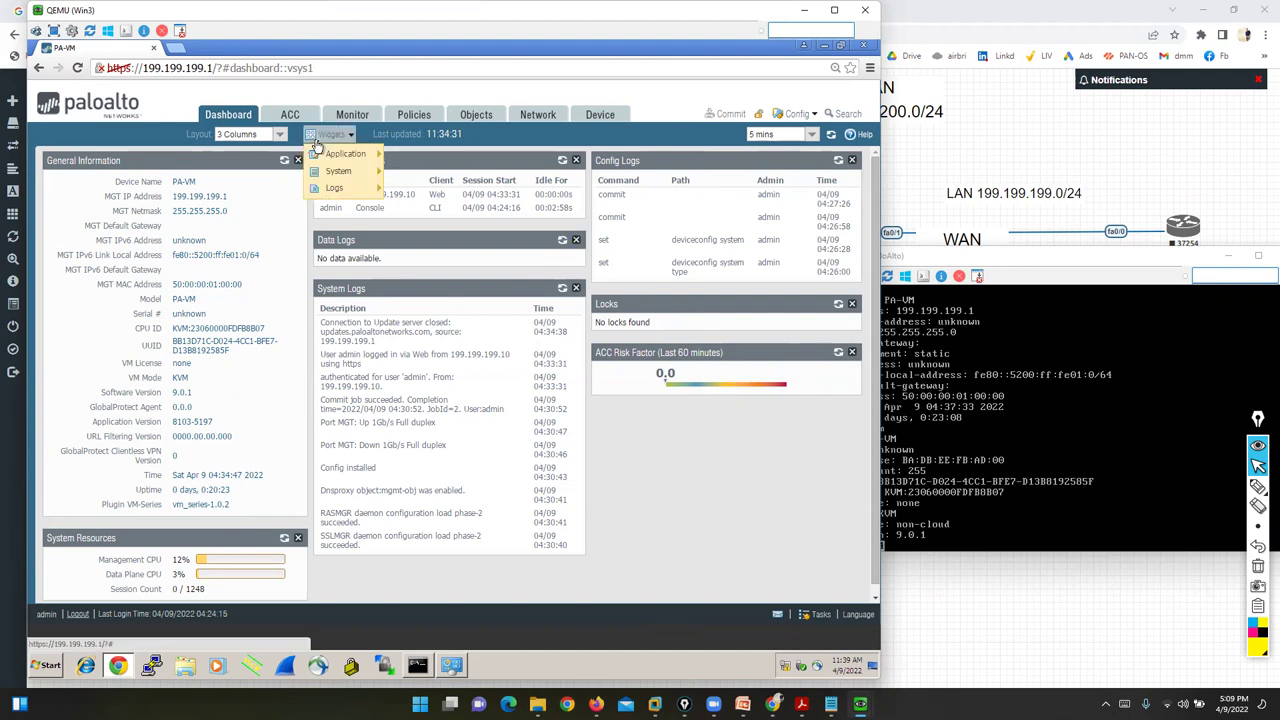
mouse_move(345, 160)
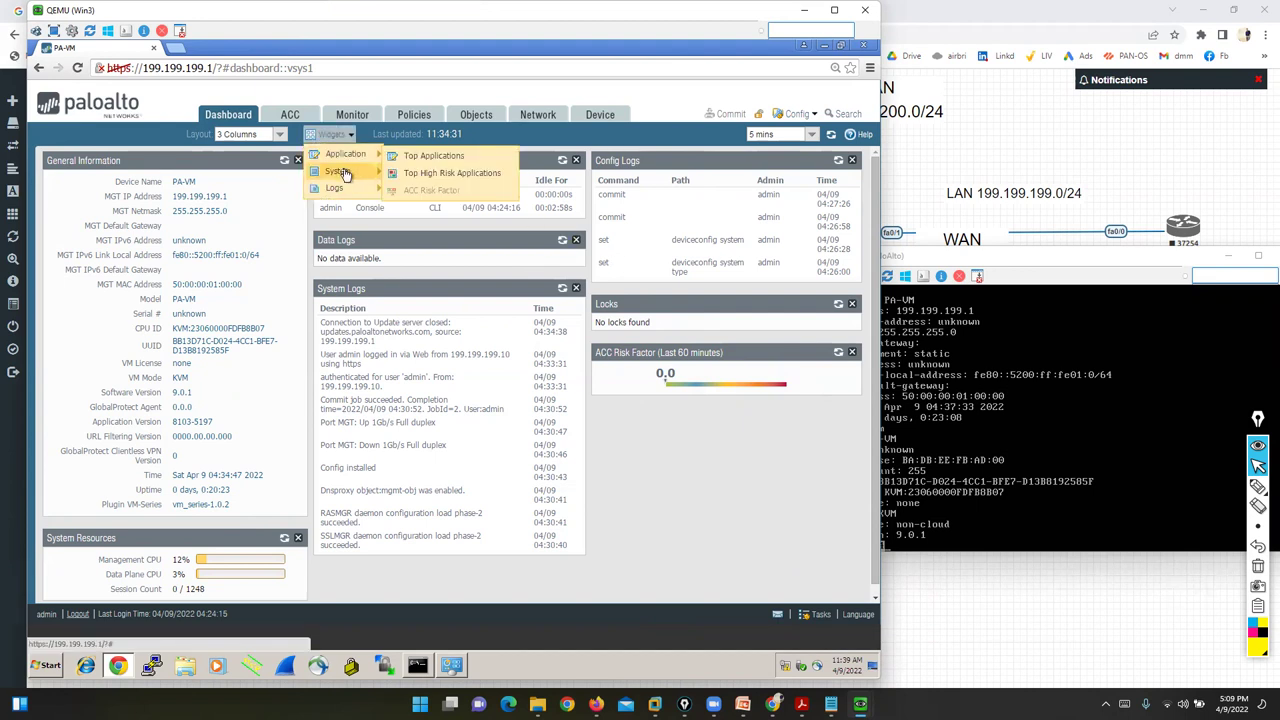
mouse_move(350, 193)
click(428, 157)
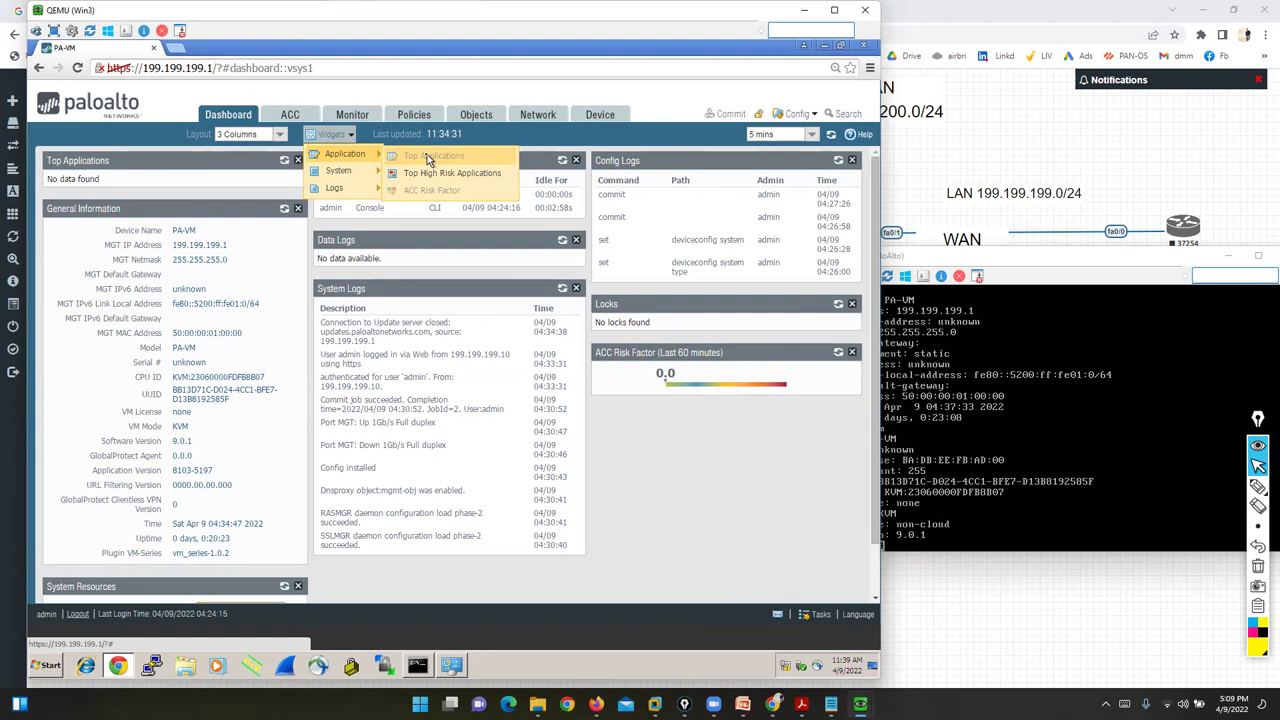
click(441, 176)
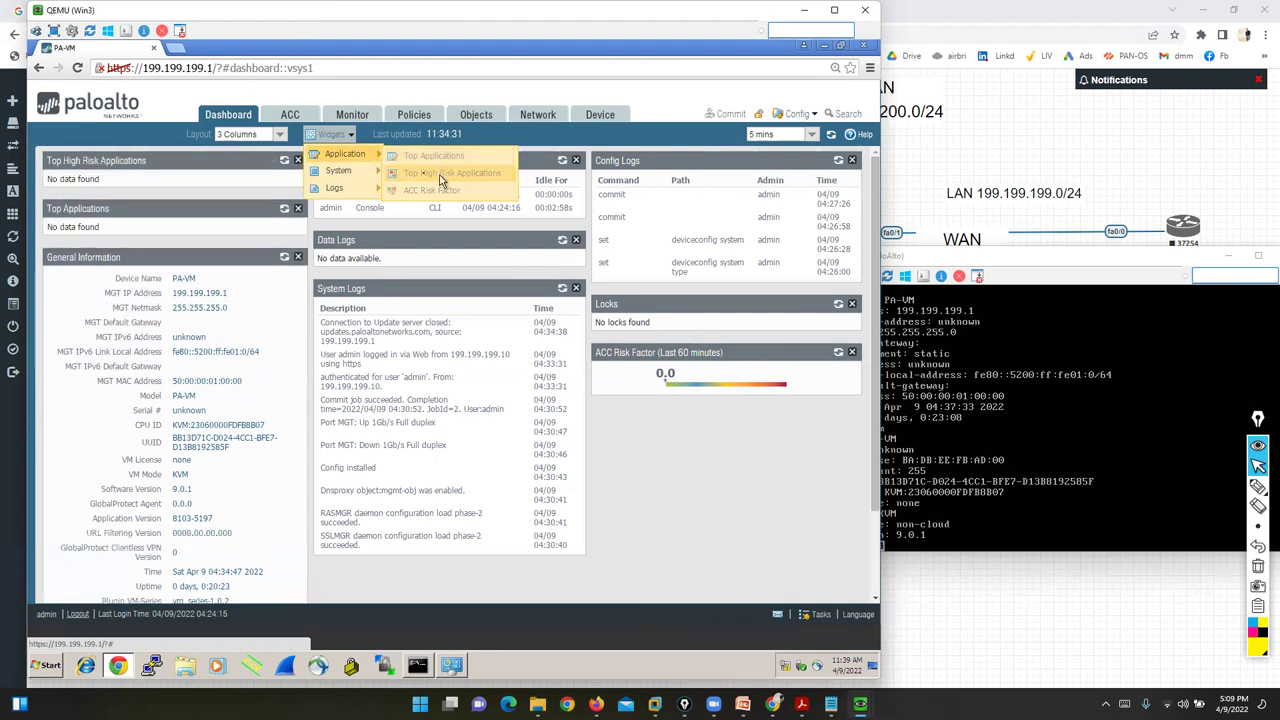
mouse_move(339, 174)
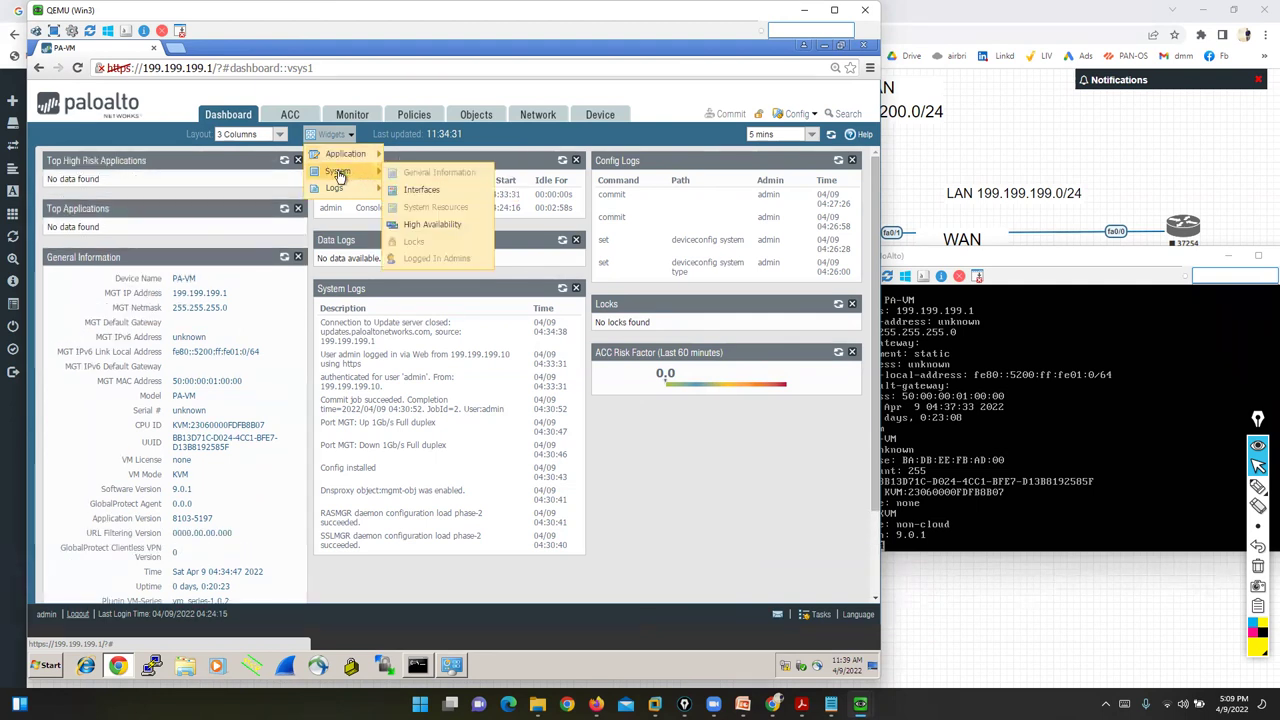
click(418, 191)
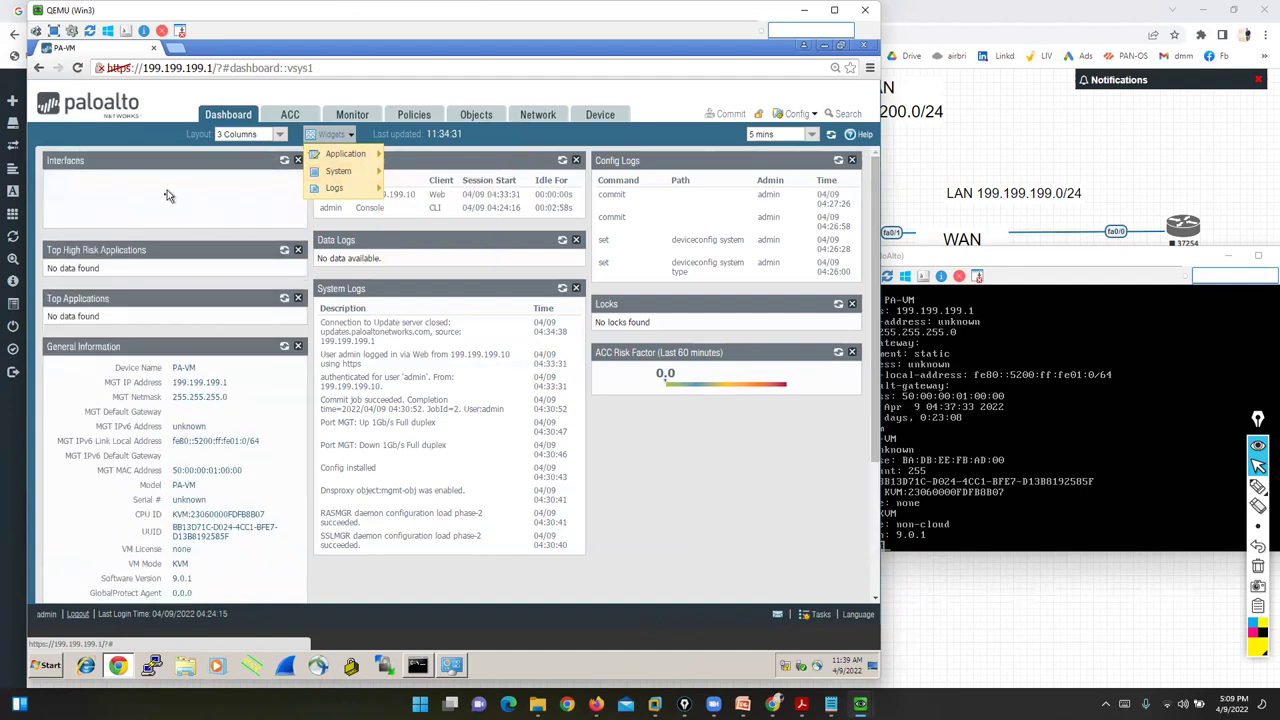
mouse_move(360, 177)
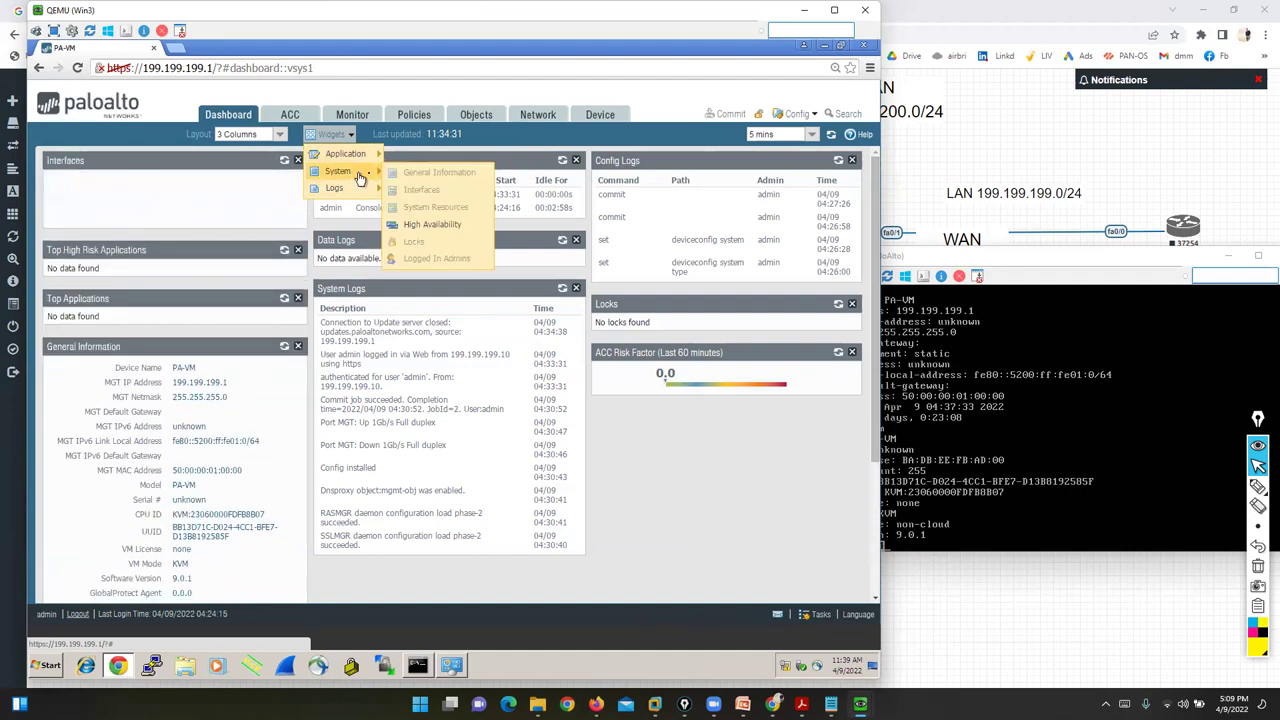
click(431, 226)
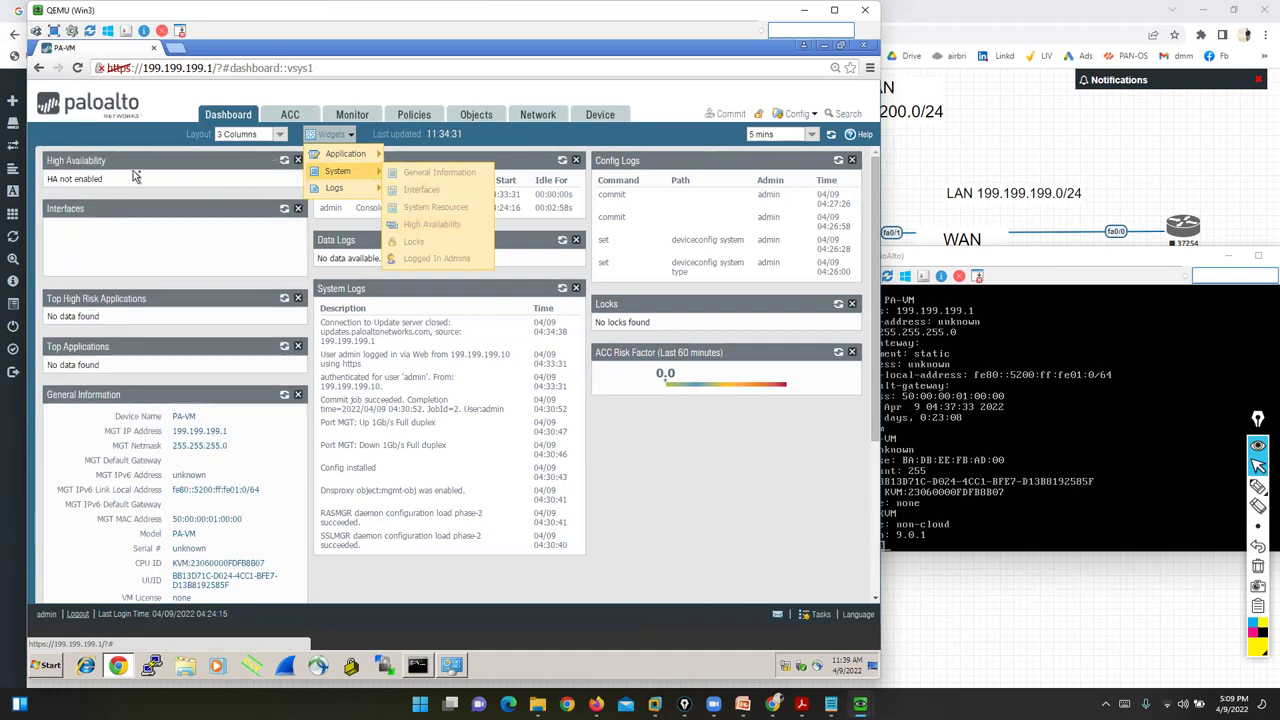
- Add the Threat Logs and URL Filtering Logs widgets from the Logs category
mouse_move(330, 188)
click(408, 192)
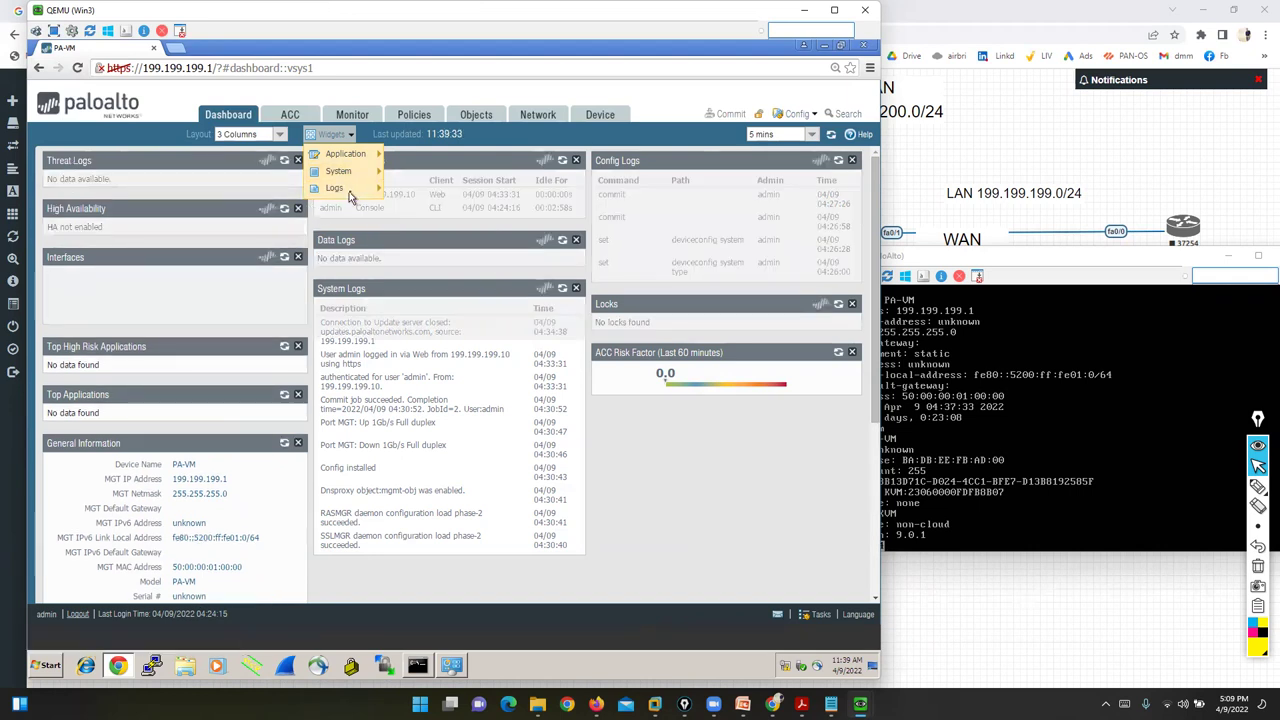
mouse_move(333, 188)
click(409, 210)
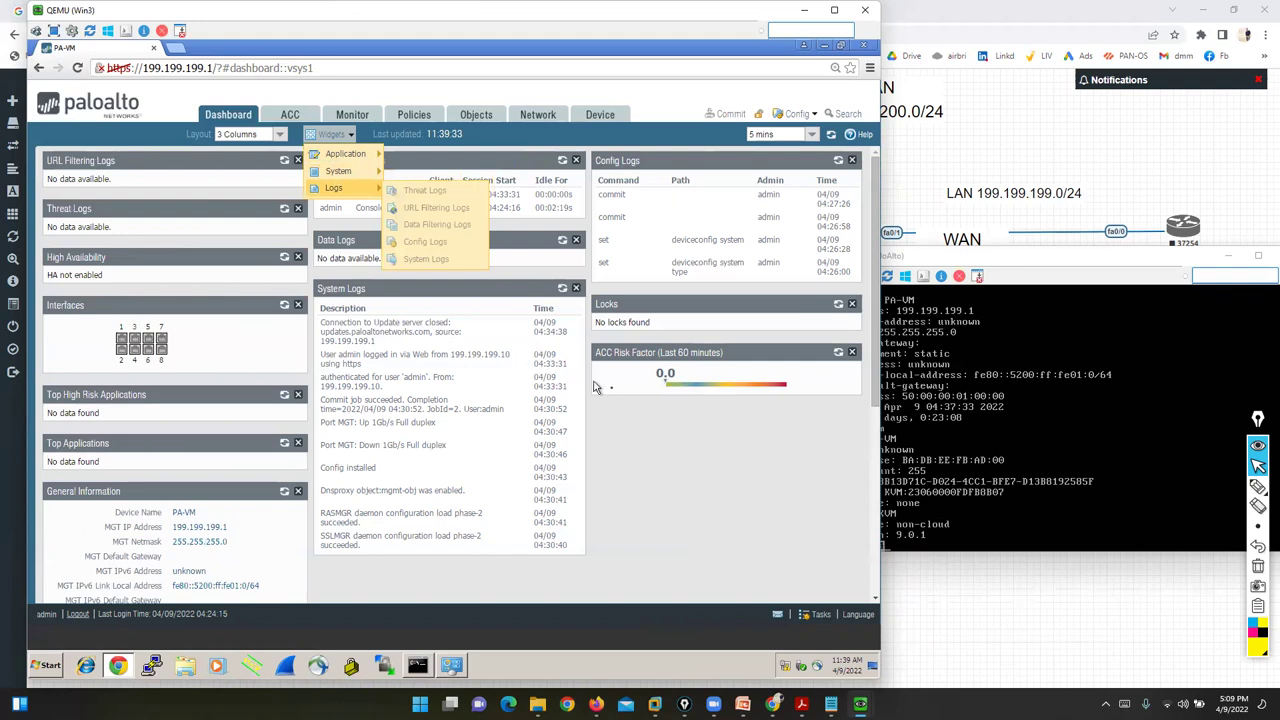
click(698, 465)
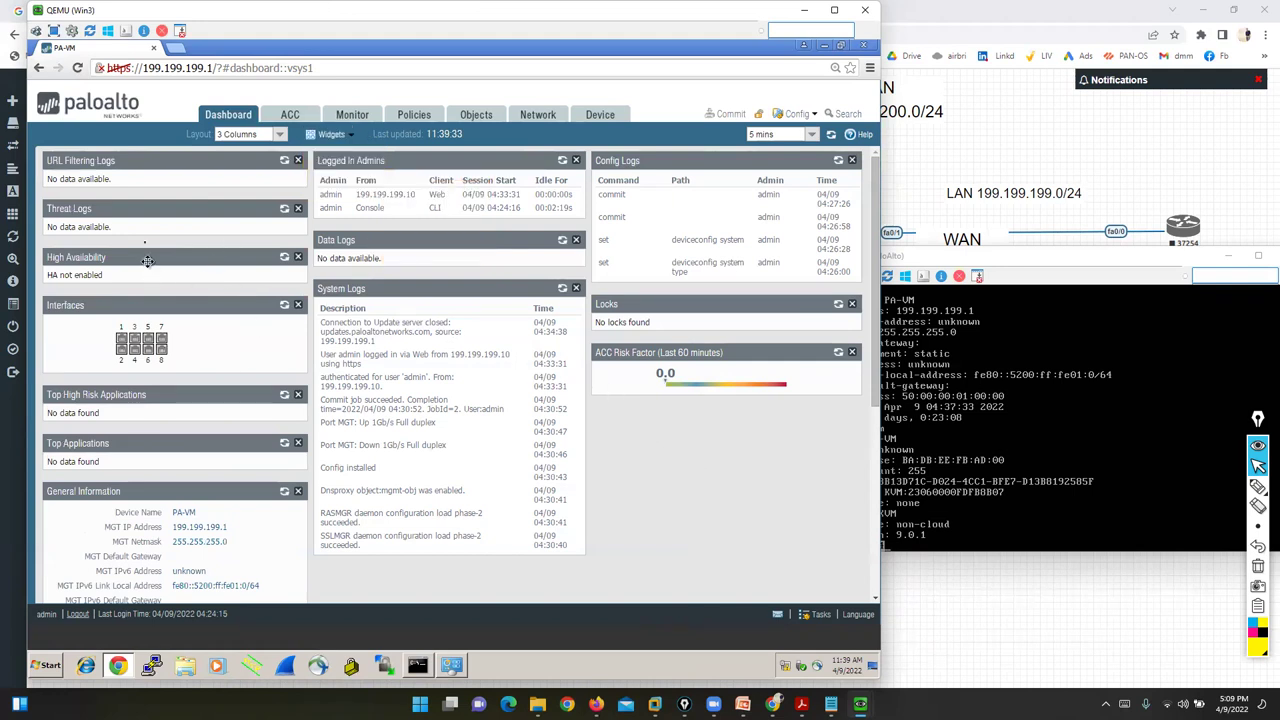
- Switch the dashboard layout to 2 Columns, then back to 3 Columns
click(279, 134)
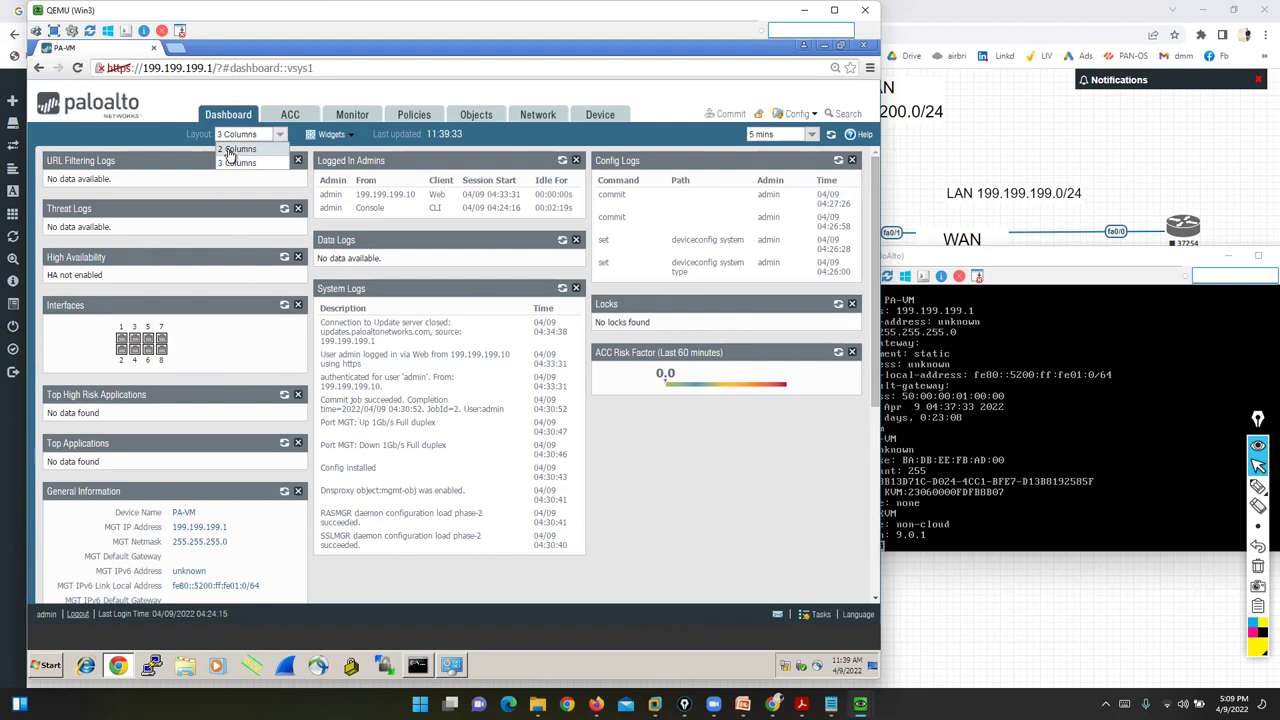
click(234, 149)
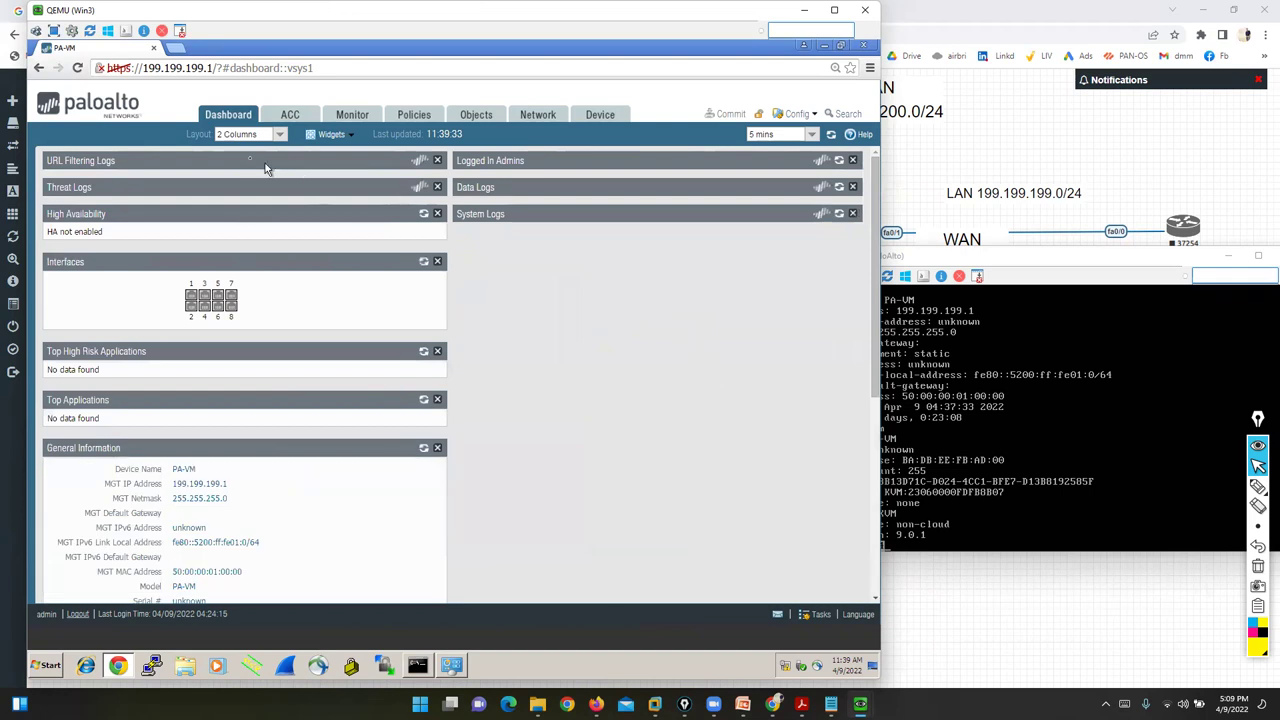
click(281, 137)
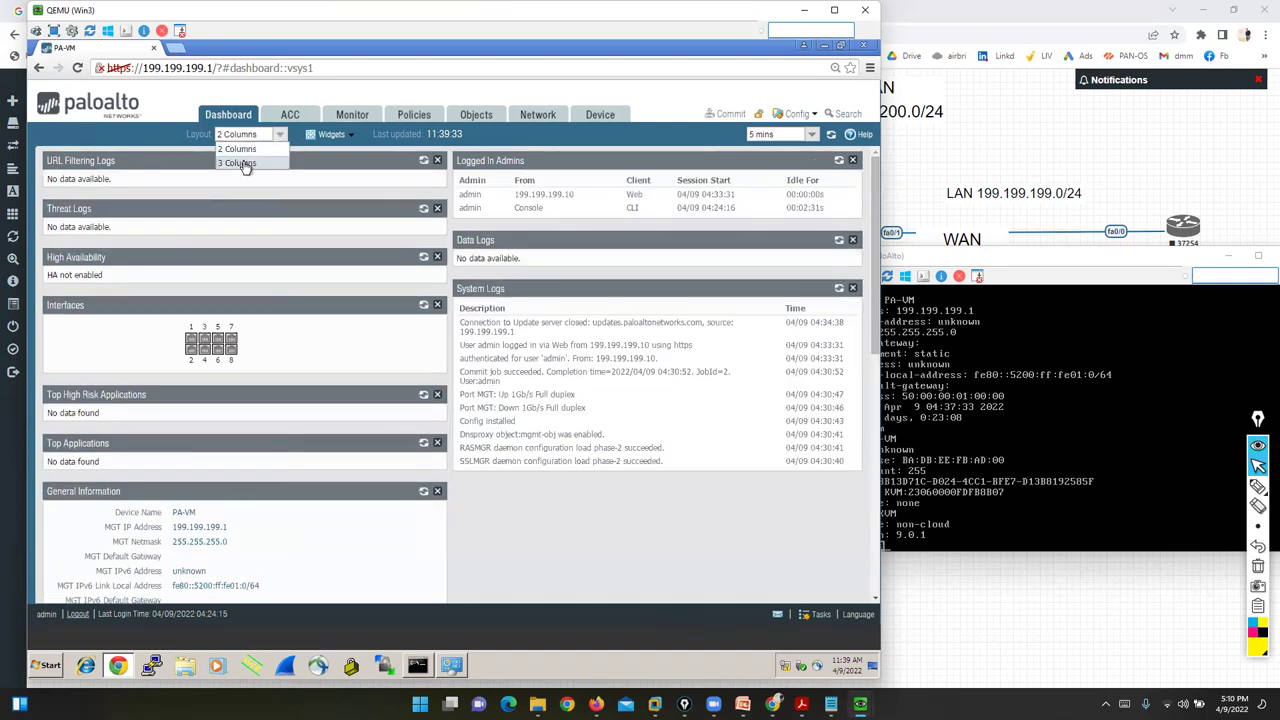
click(240, 163)
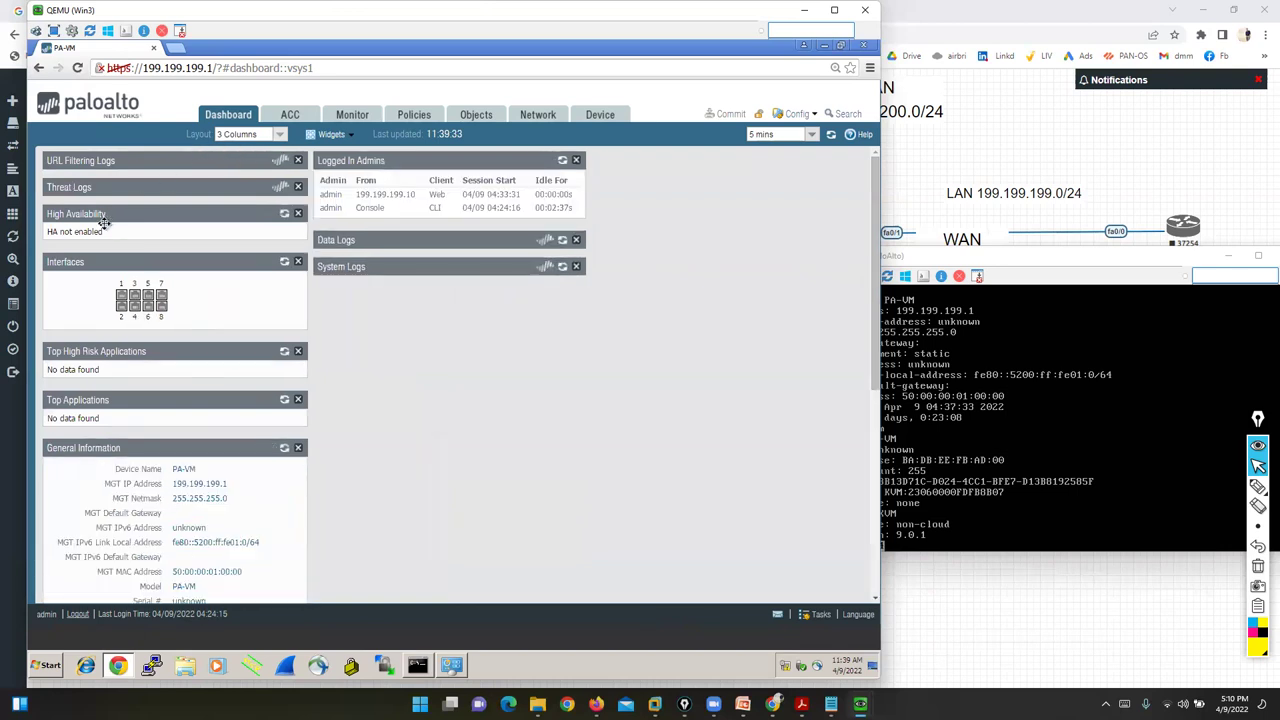
- Stack Threat Logs, Interfaces and Top Applications in column three and set refresh to 1 min
drag(665, 182, 643, 168)
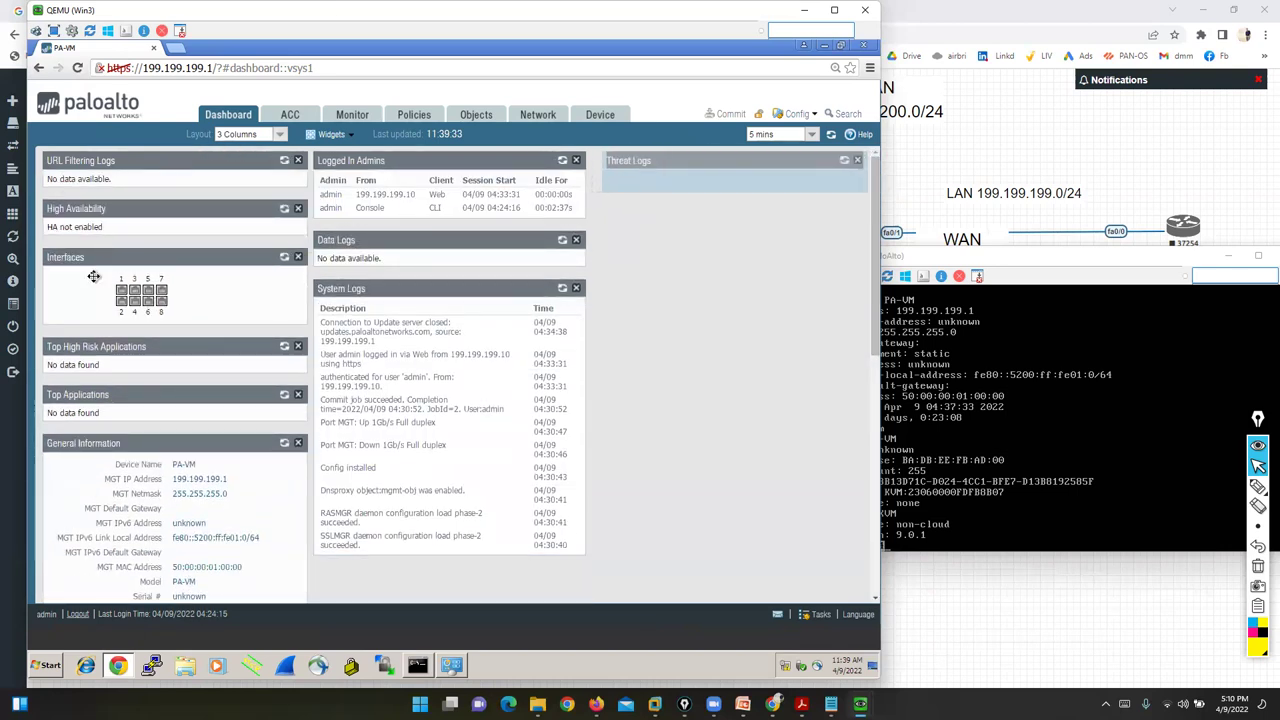
drag(90, 257, 651, 214)
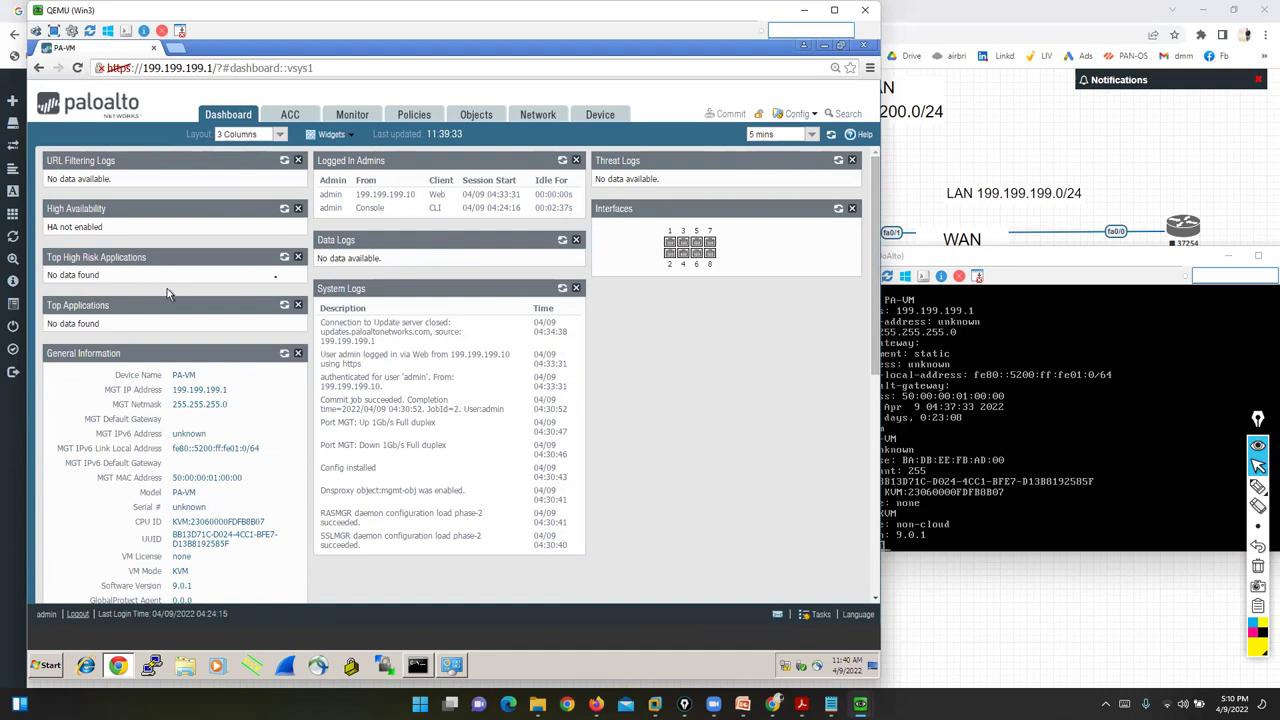
drag(152, 303, 706, 292)
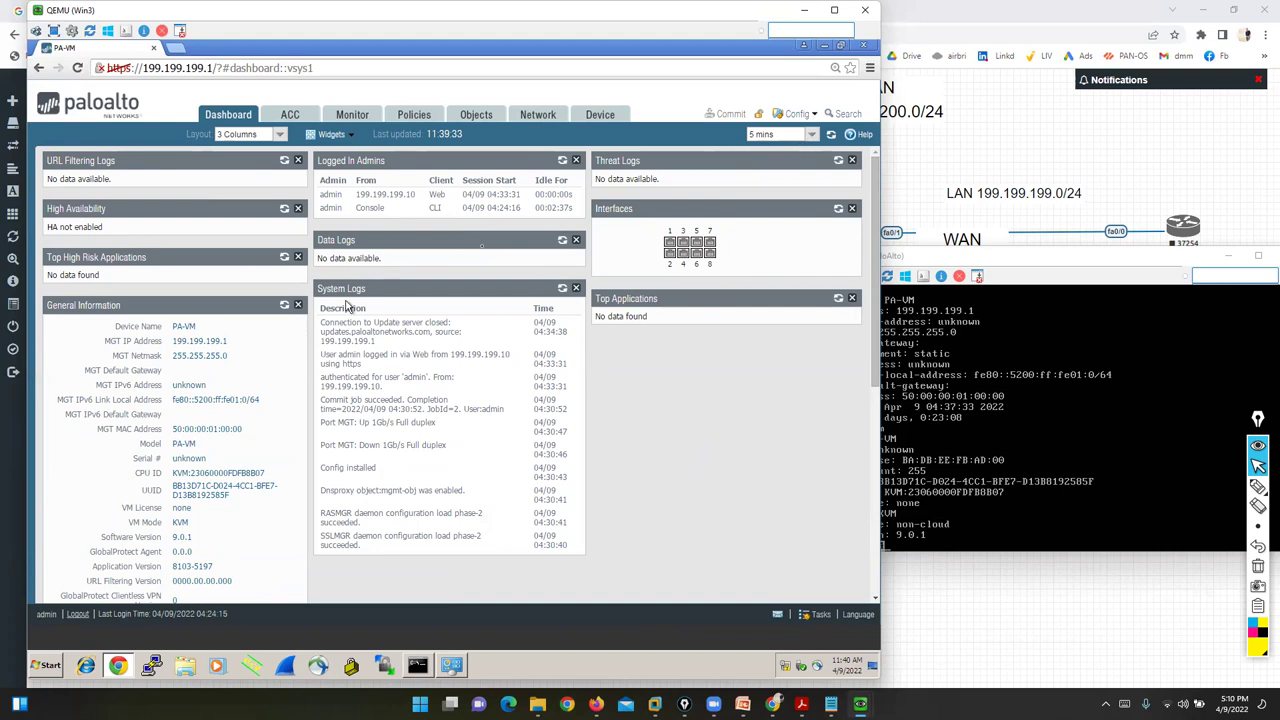
click(811, 134)
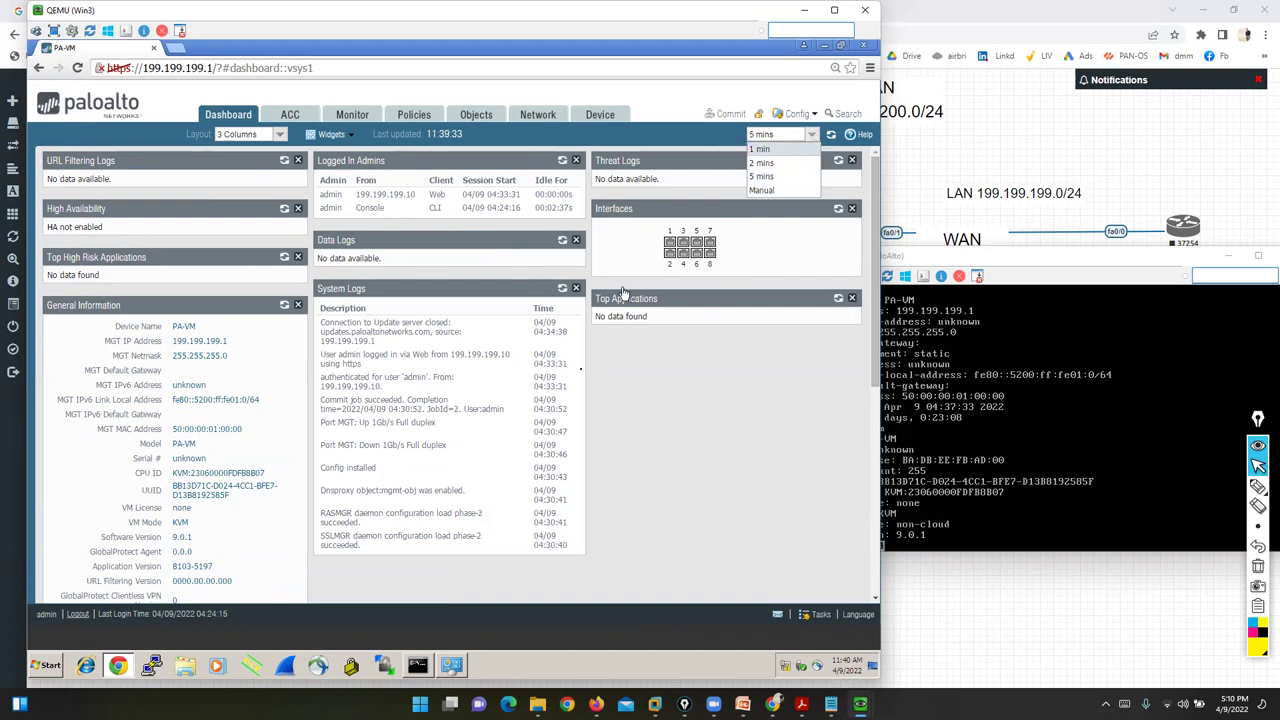
click(762, 151)
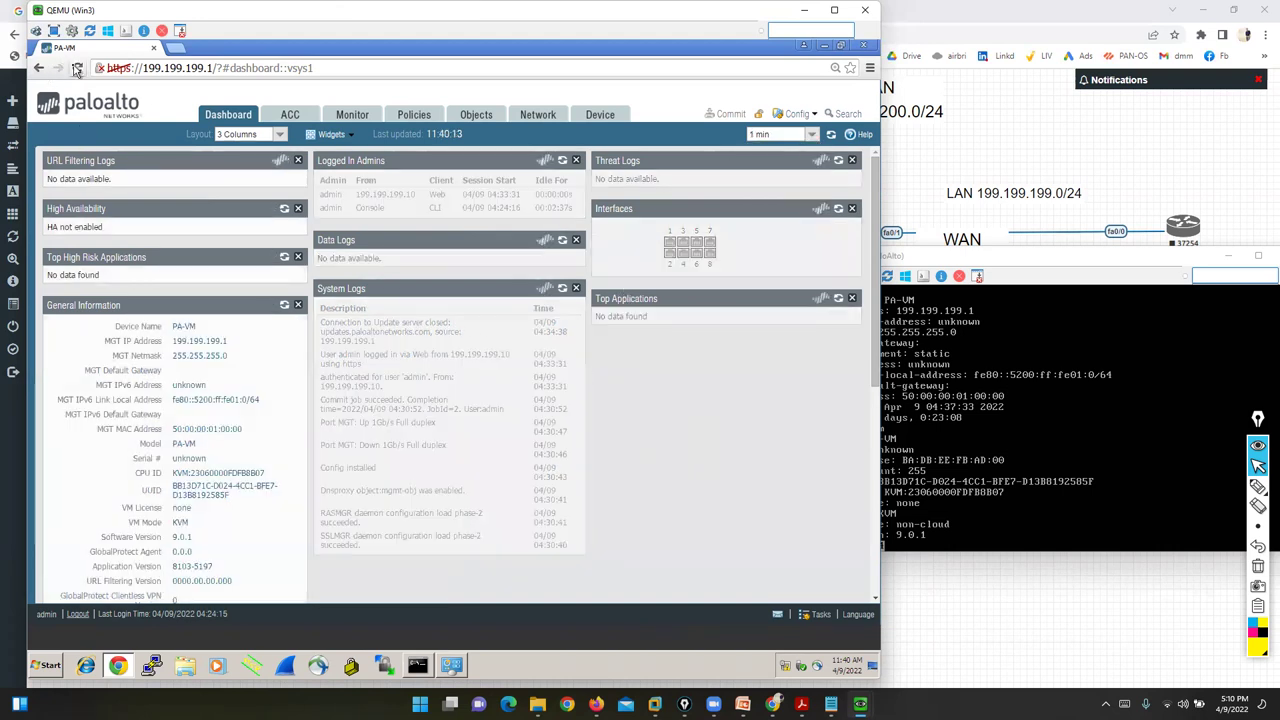
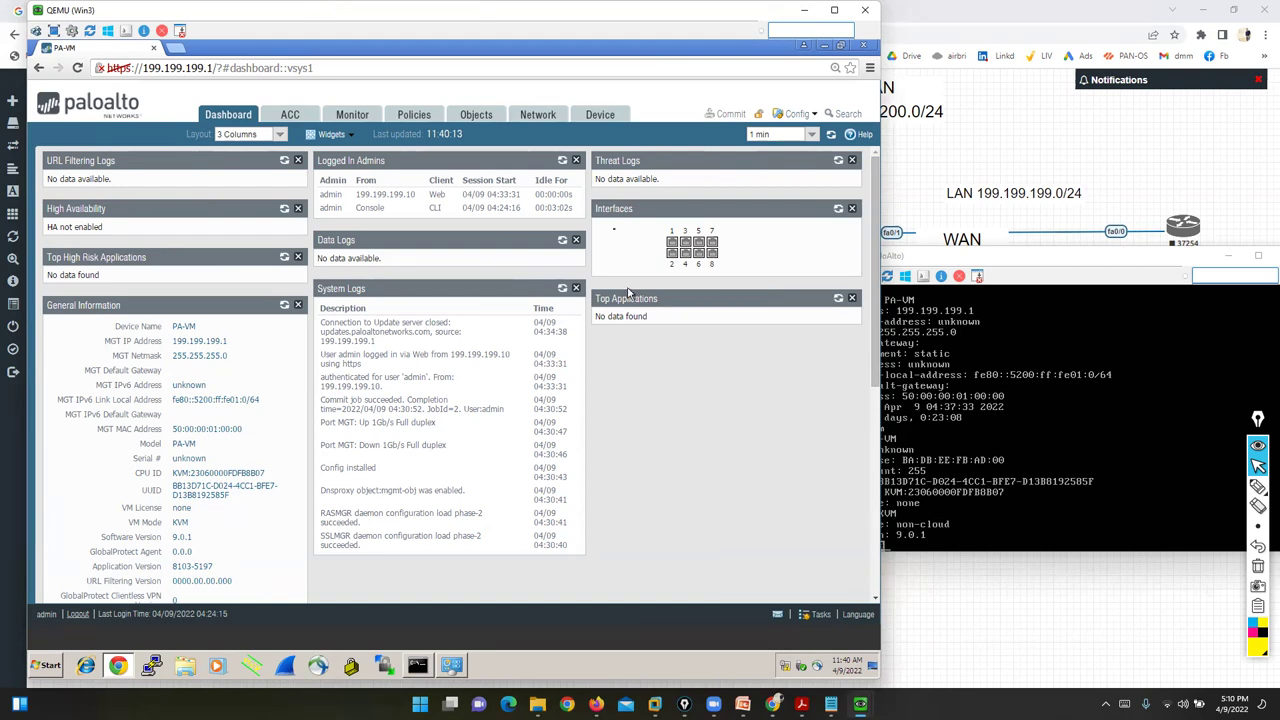
- Go to Device > Setup to show the General, Panorama and Authentication management settings
click(600, 116)
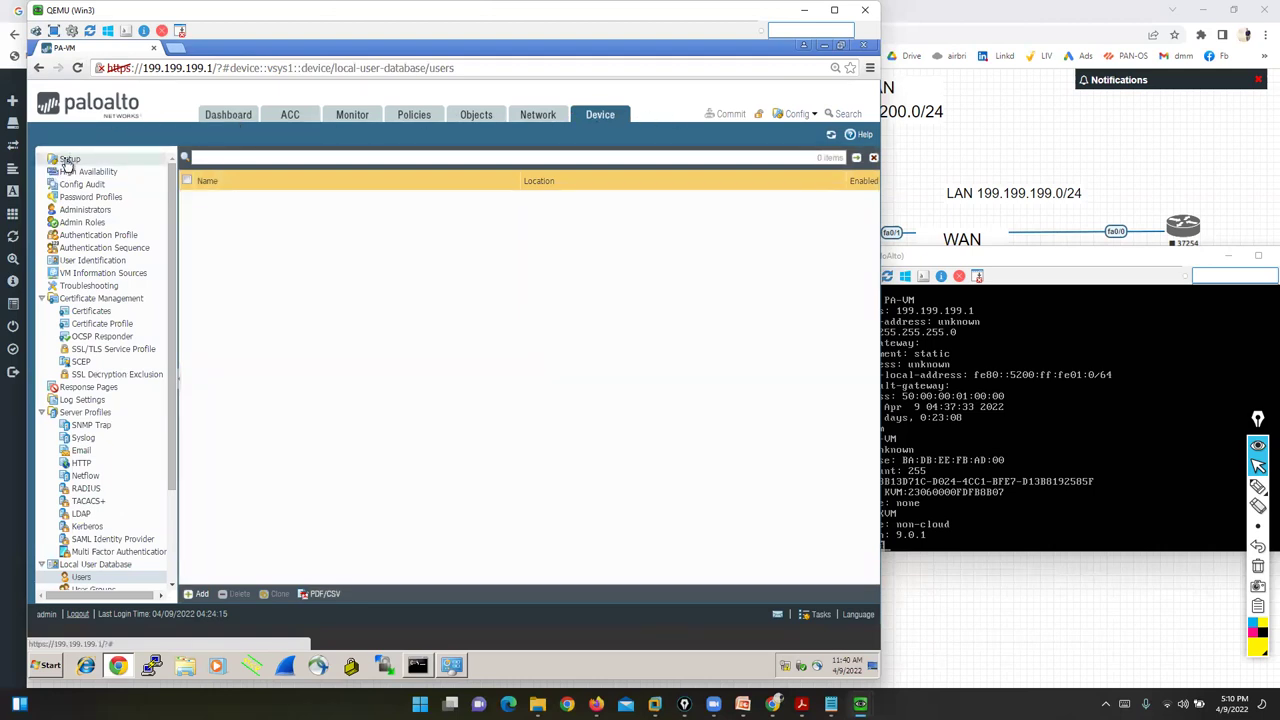
click(66, 163)
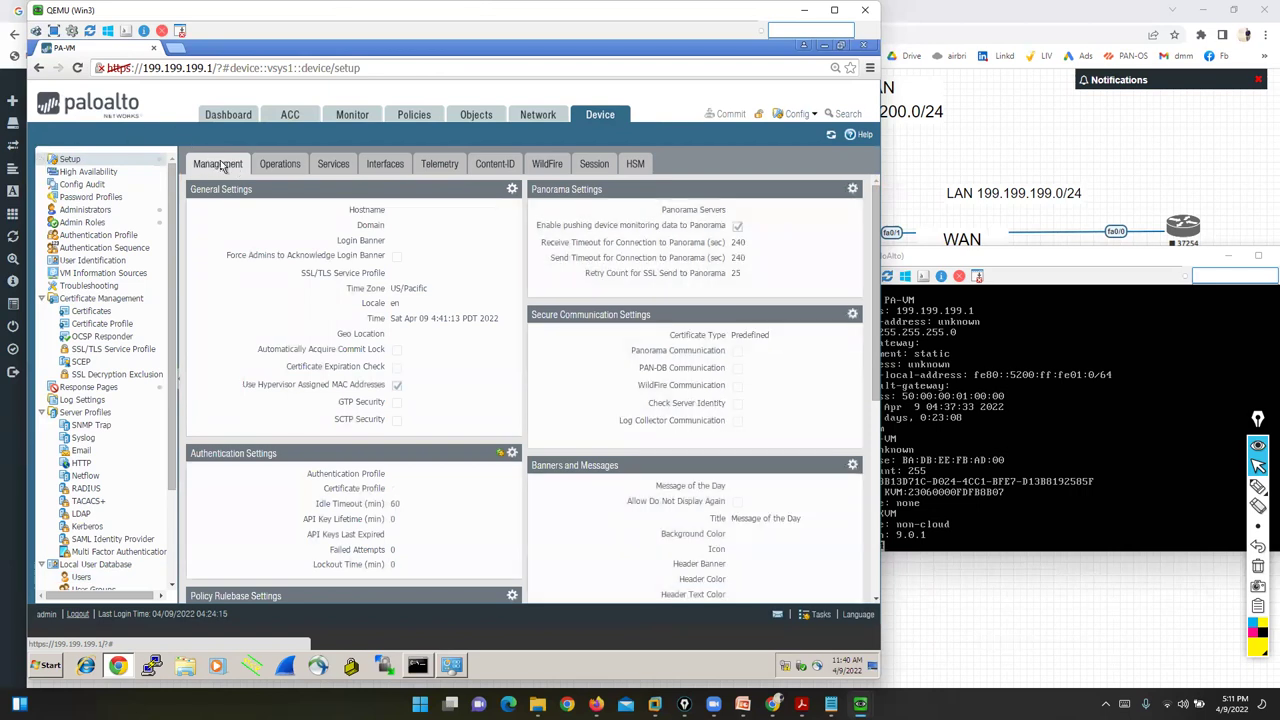
- Set hostname PA-VM8888 and login banner 'WELCOME TO PALO ALTO NETWORK' in General Settings, then save
click(512, 191)
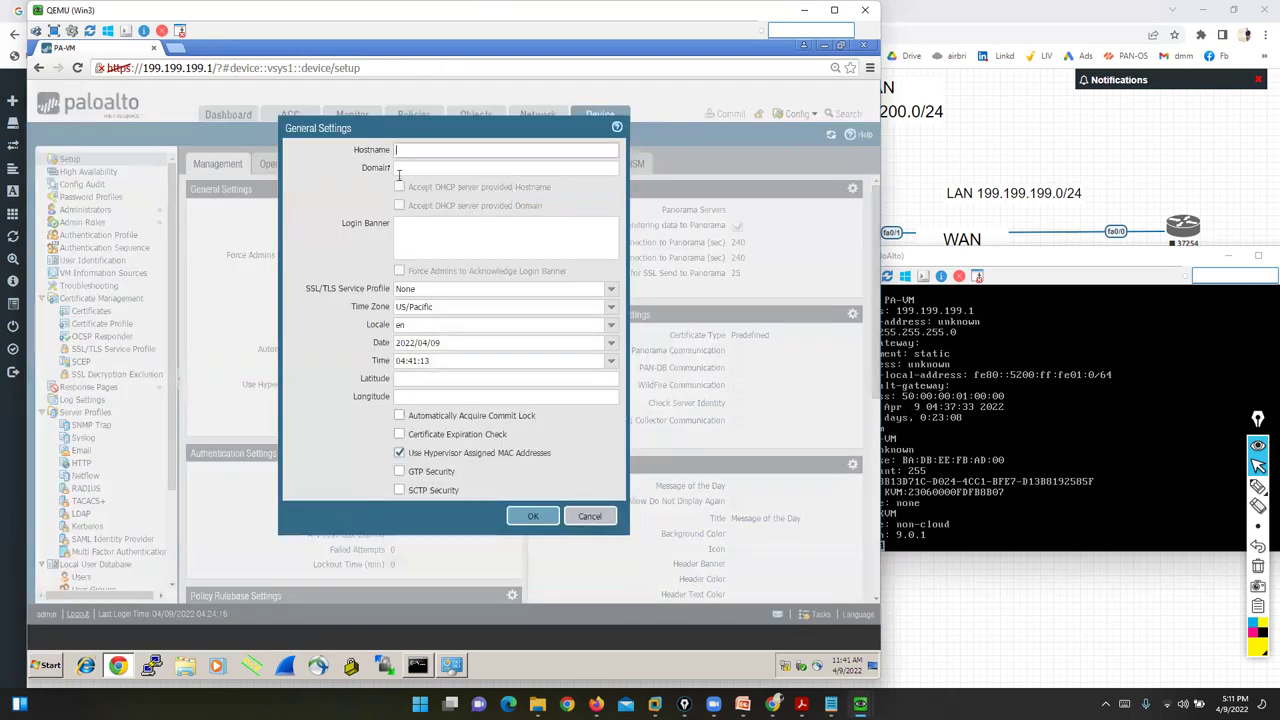
click(882, 400)
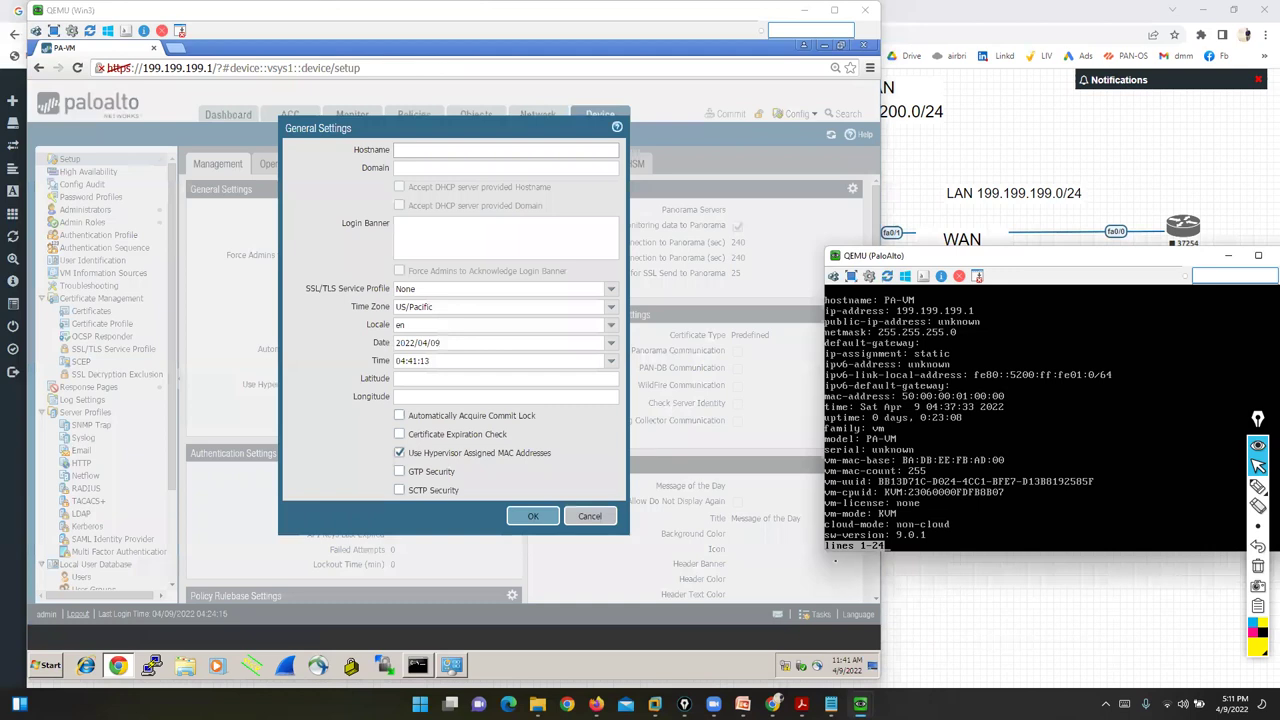
key(q)
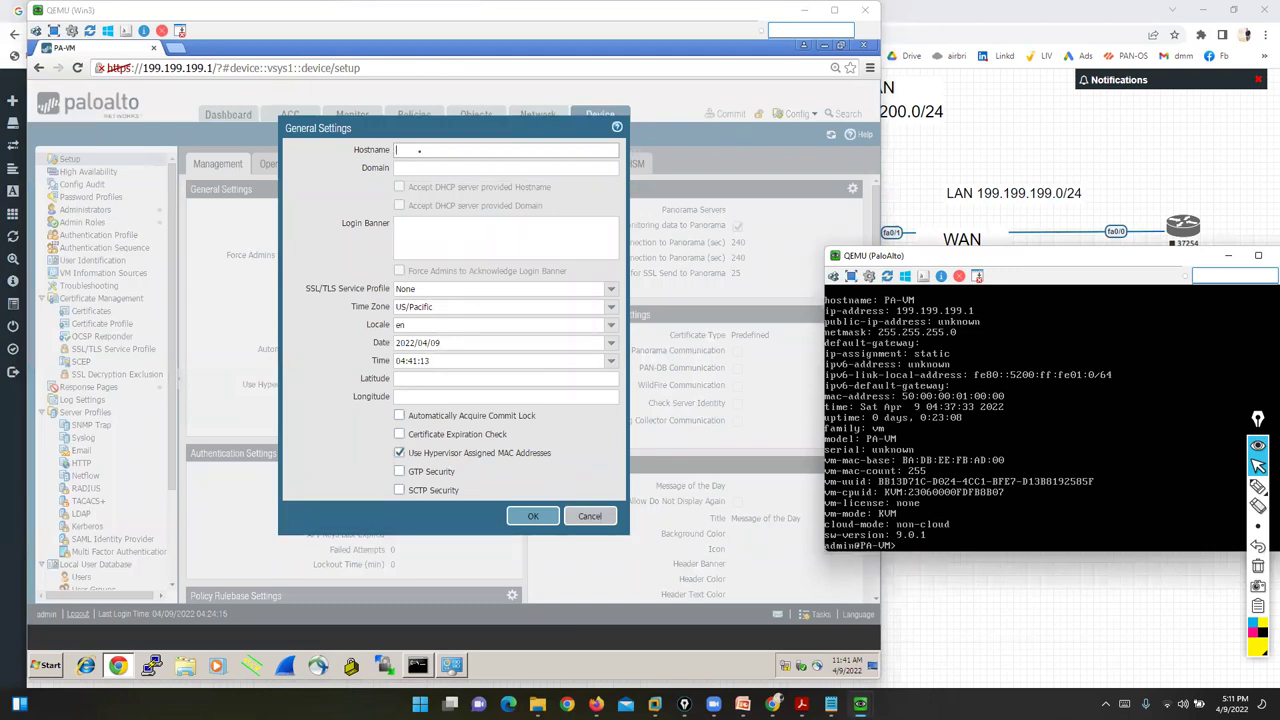
click(419, 150)
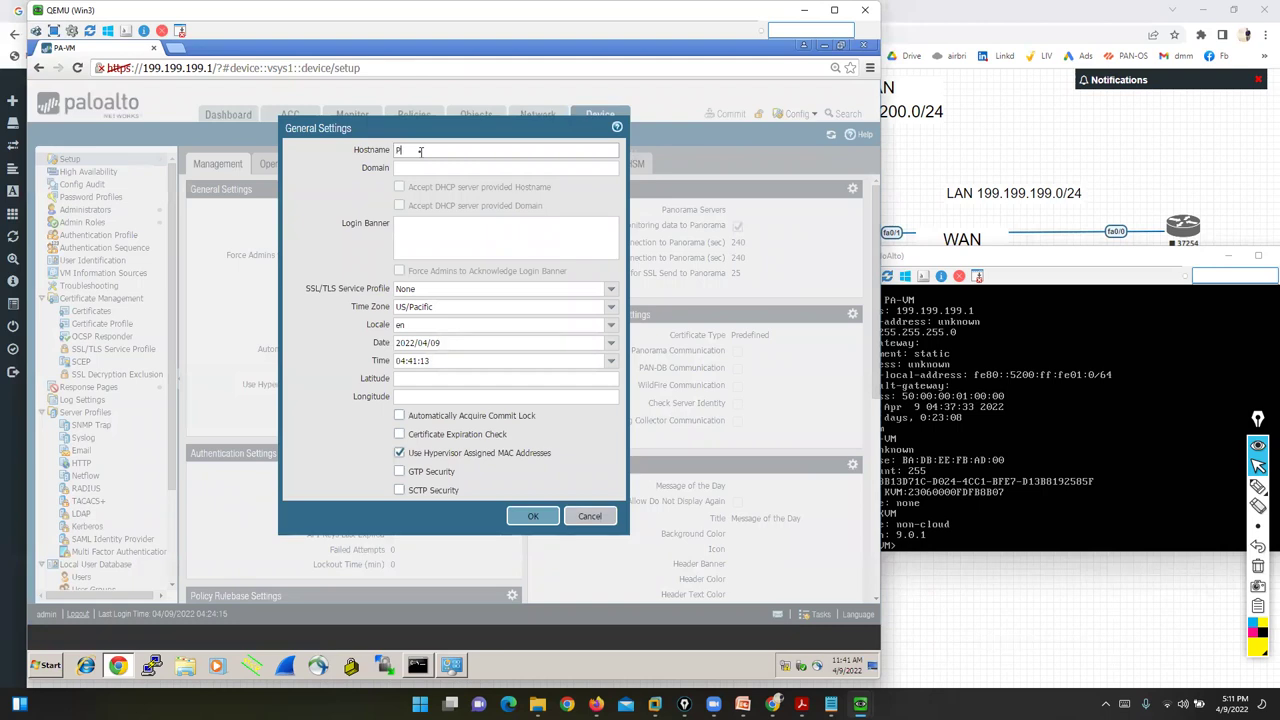
text(VM8888)
click(422, 240)
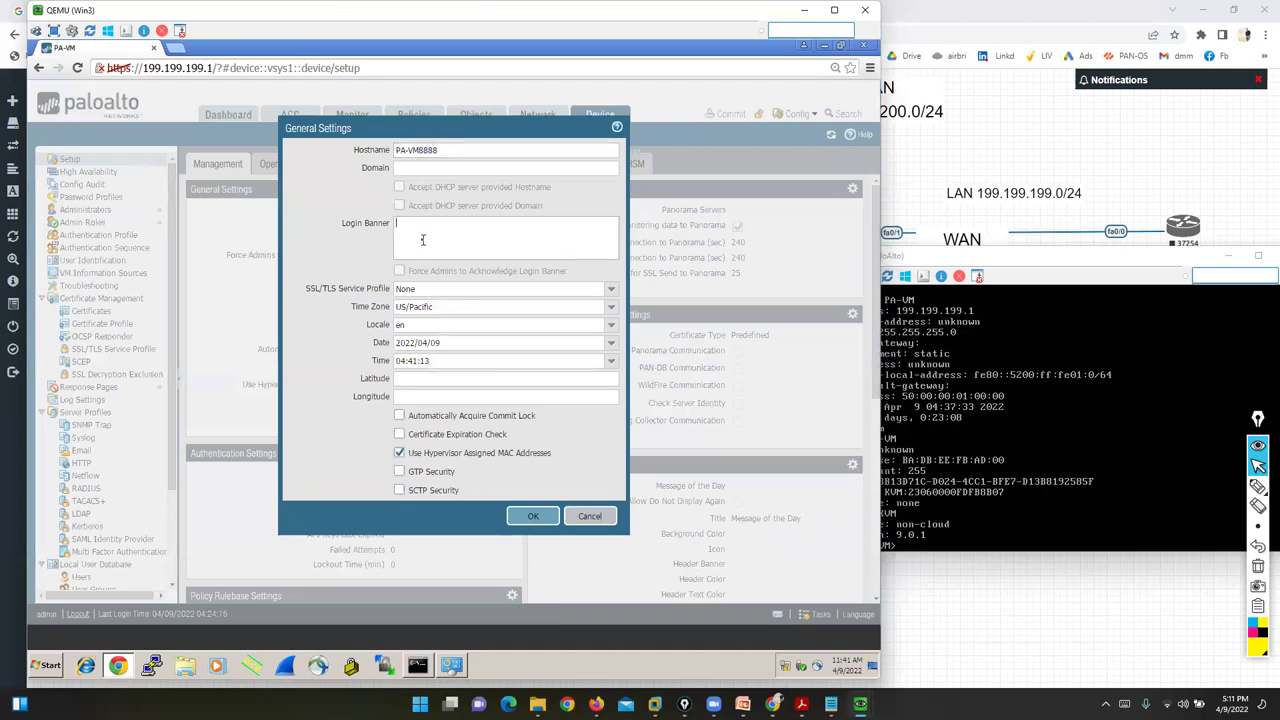
text(WELCOME TO PALO ALTO NETWORK)
click(531, 518)
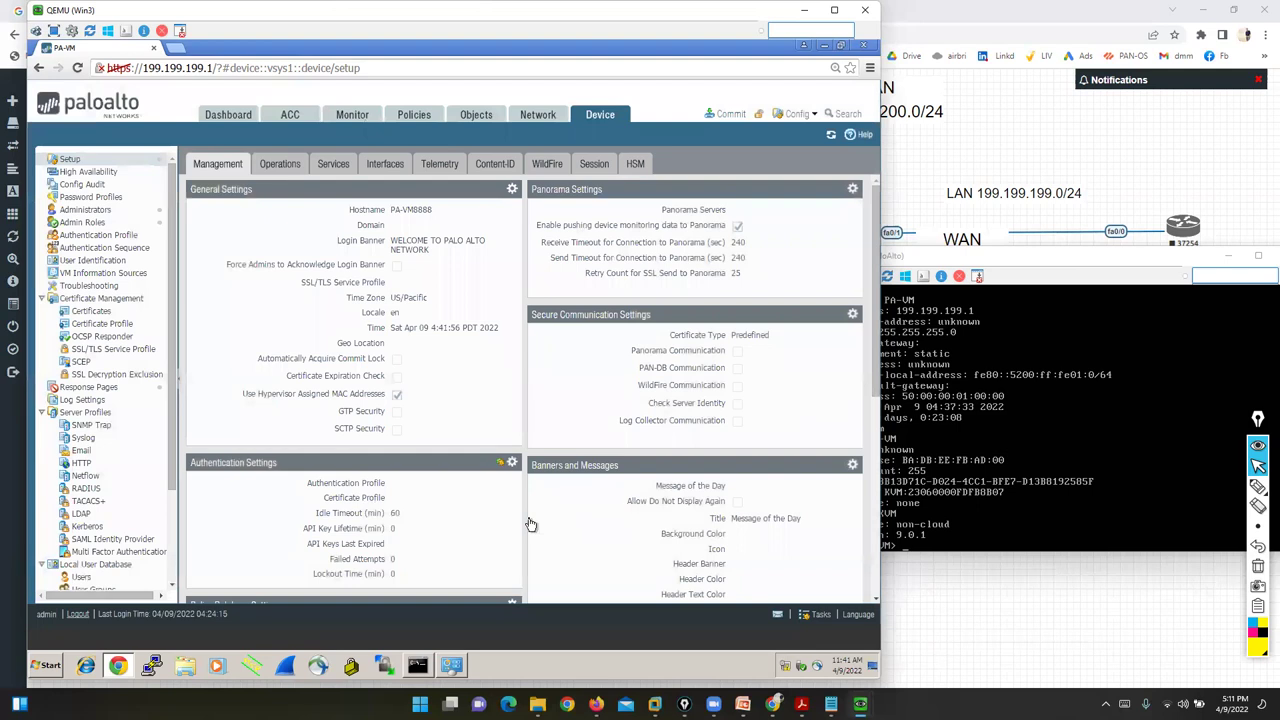
- In the firewall console, enter configure mode and leave it again, then return to the browser
click(1042, 460)
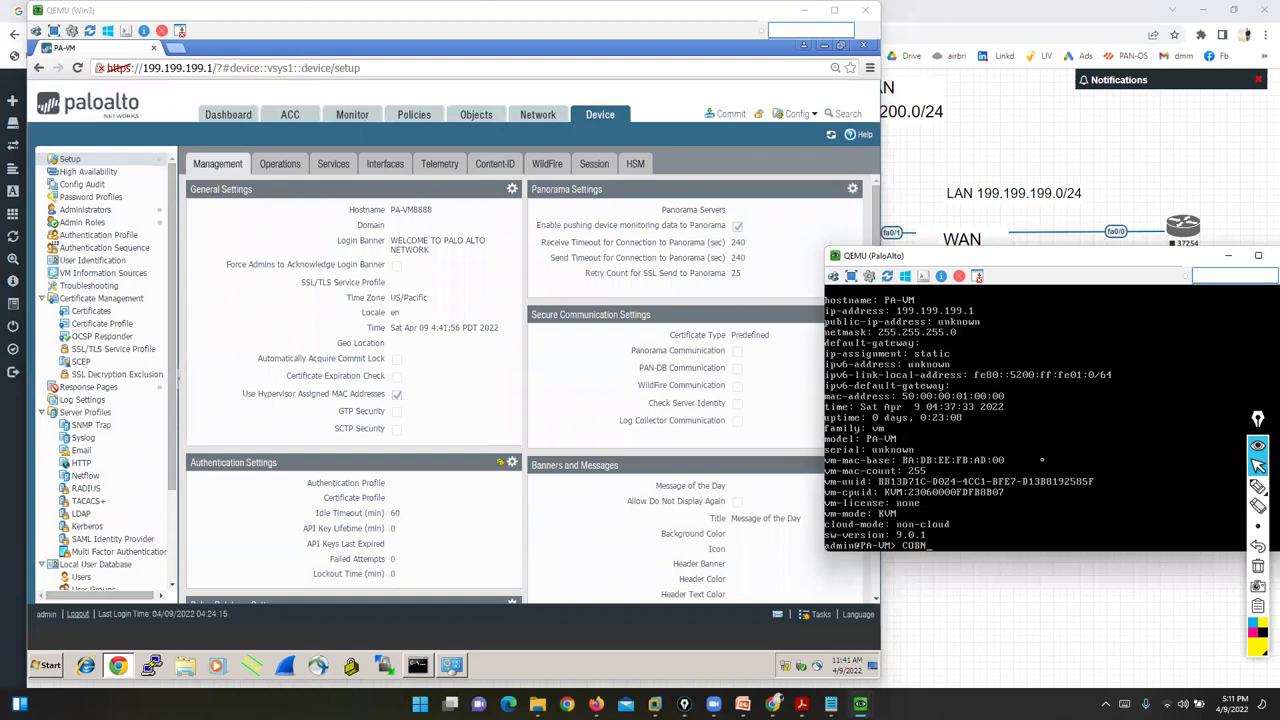
text(configure)
key(Return)
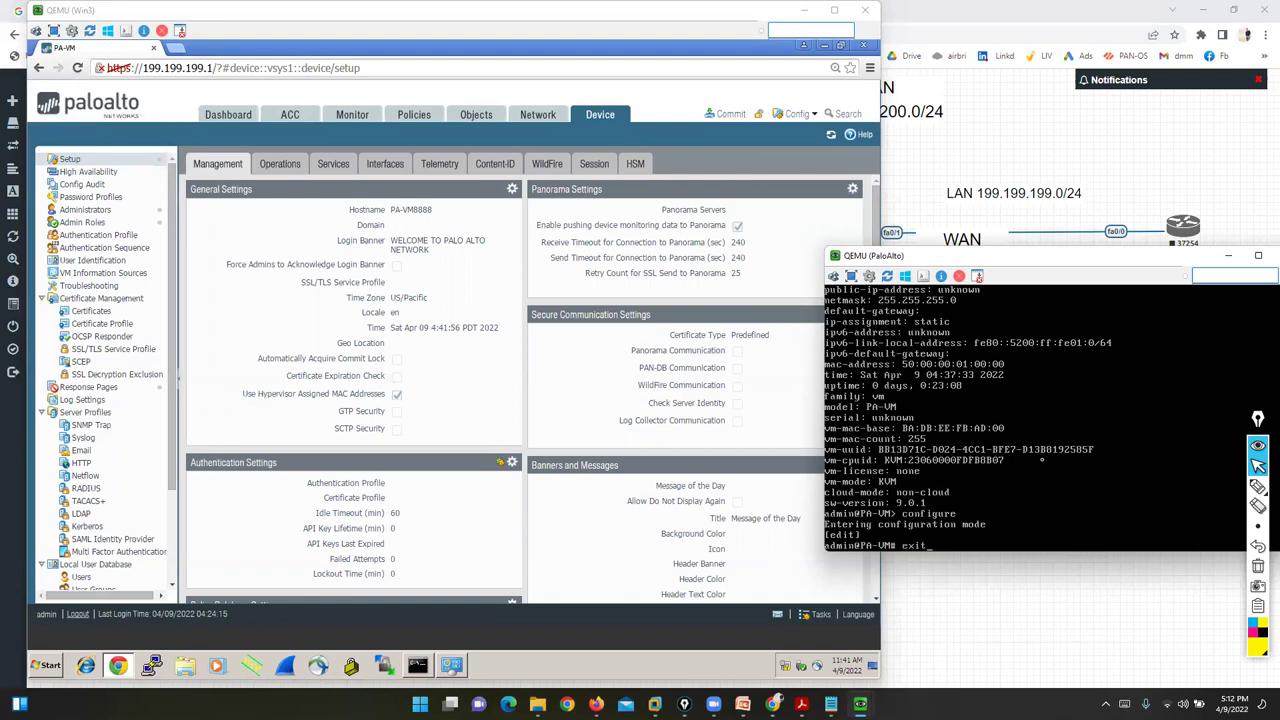
key(Return)
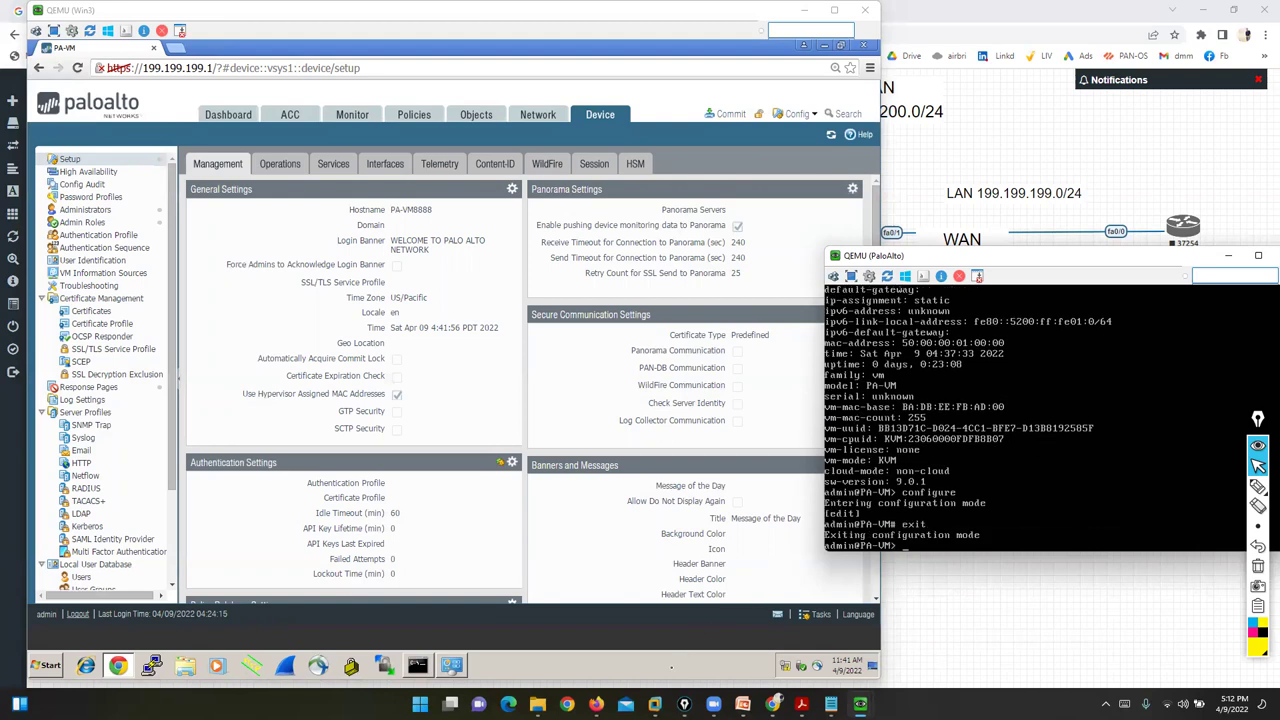
click(671, 667)
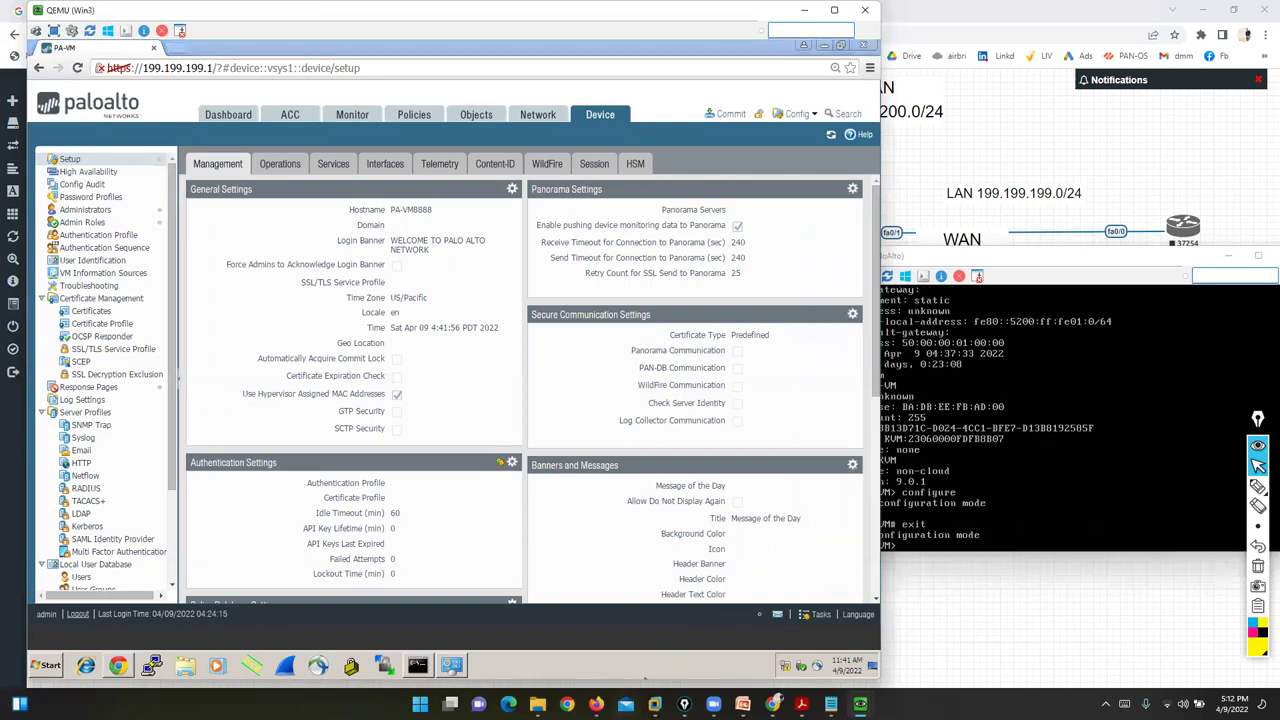
click(1258, 486)
mouse_move(737, 106)
mouse_down()
mouse_move(726, 140)
mouse_move(688, 98)
mouse_up()
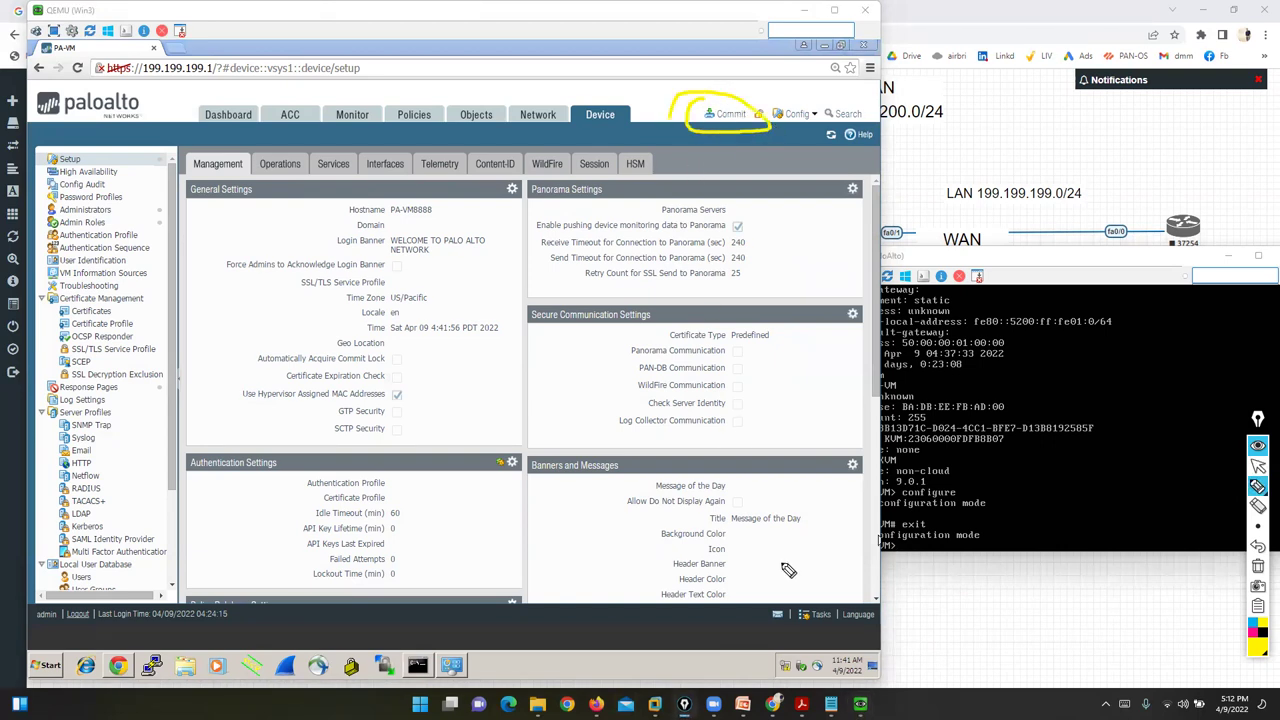
click(1258, 466)
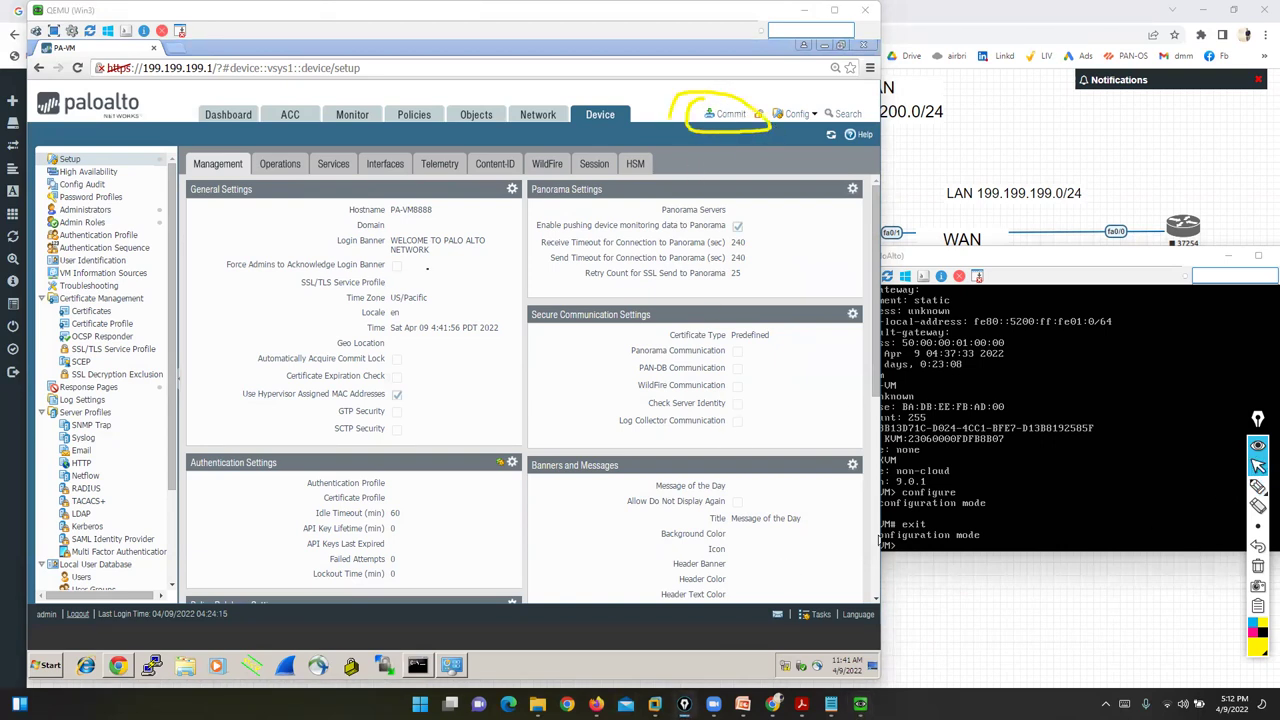
- Commit only this administrator's pending changes
click(730, 116)
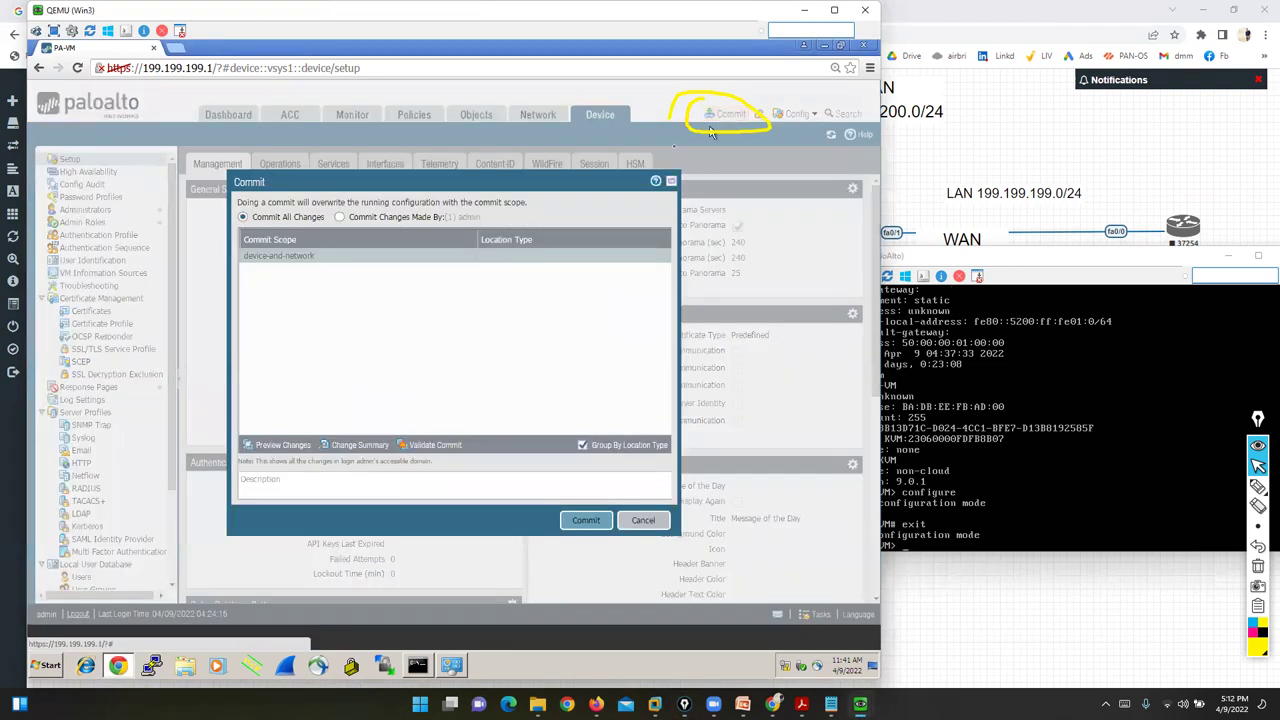
click(340, 218)
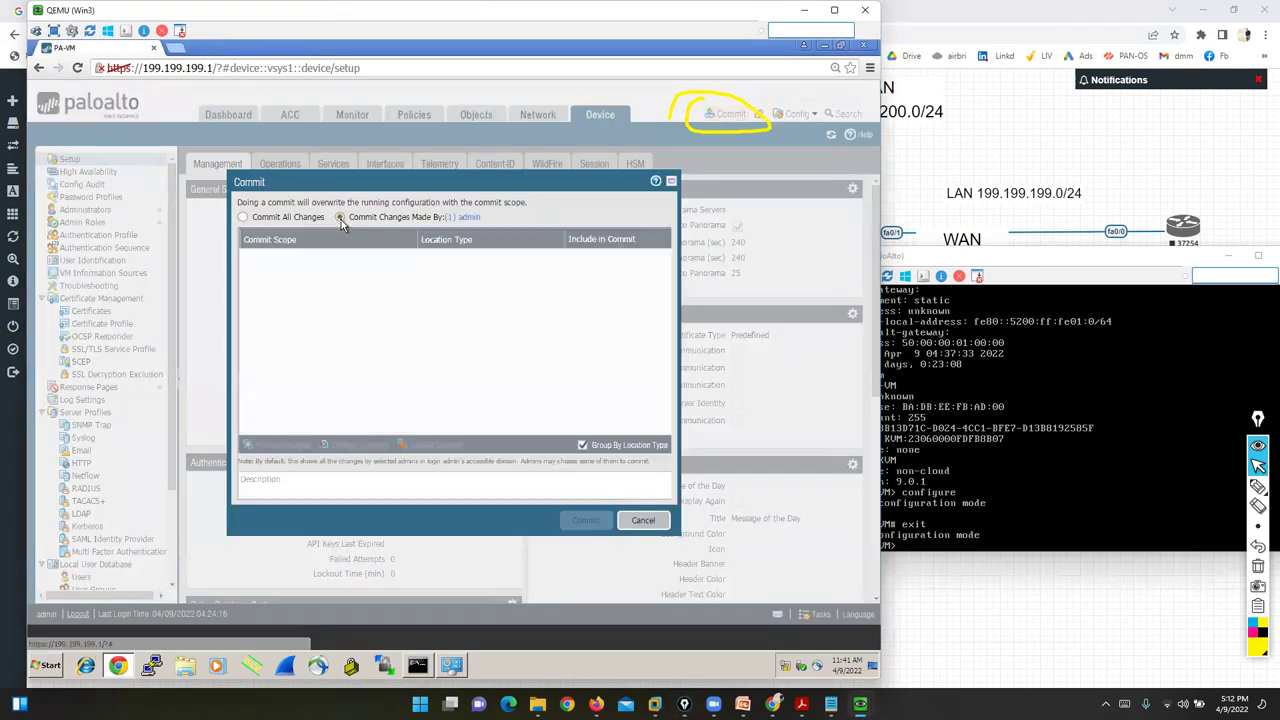
click(584, 521)
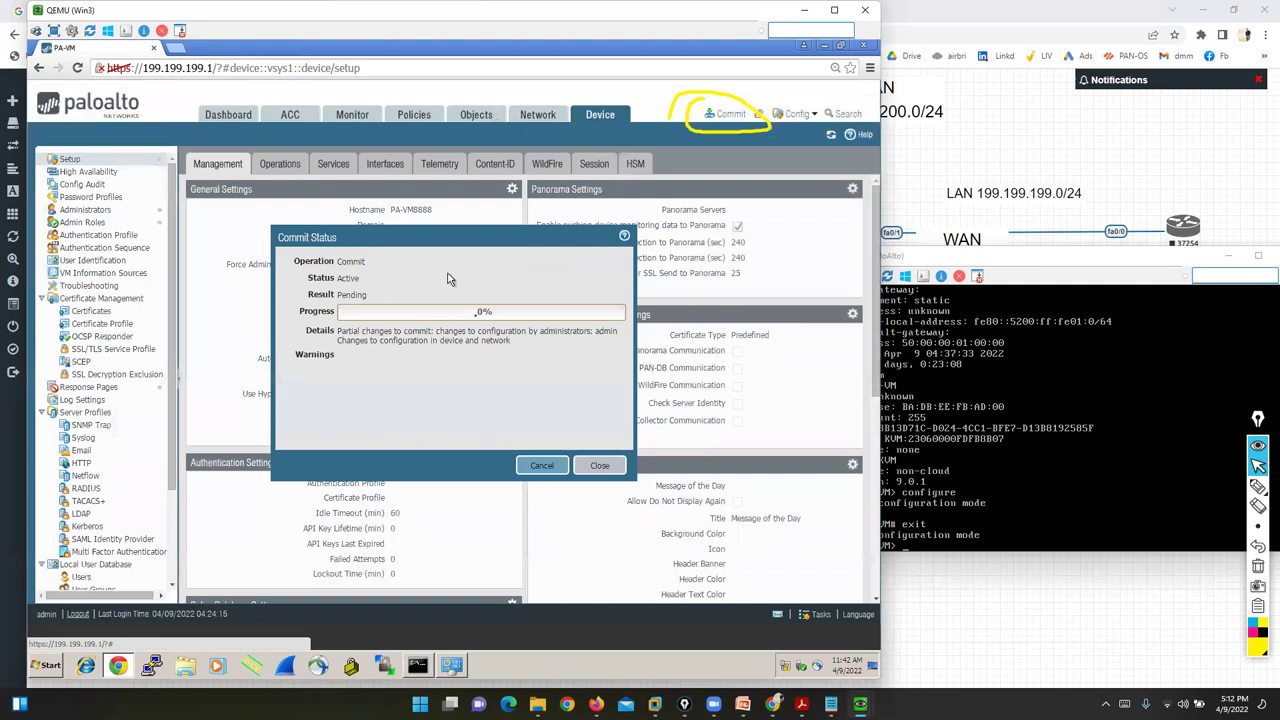
click(1258, 487)
drag(174, 314, 242, 262)
drag(226, 332, 300, 273)
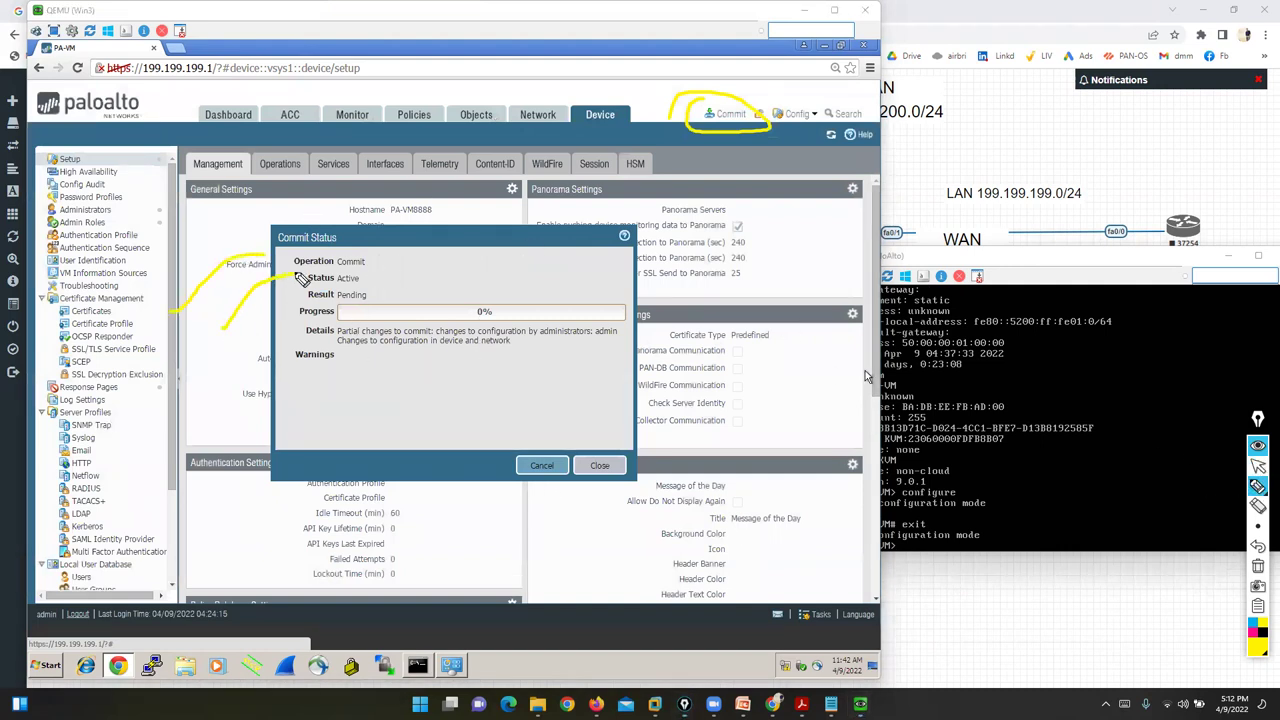
drag(248, 358, 306, 291)
drag(260, 385, 304, 311)
drag(262, 412, 308, 337)
drag(283, 462, 306, 371)
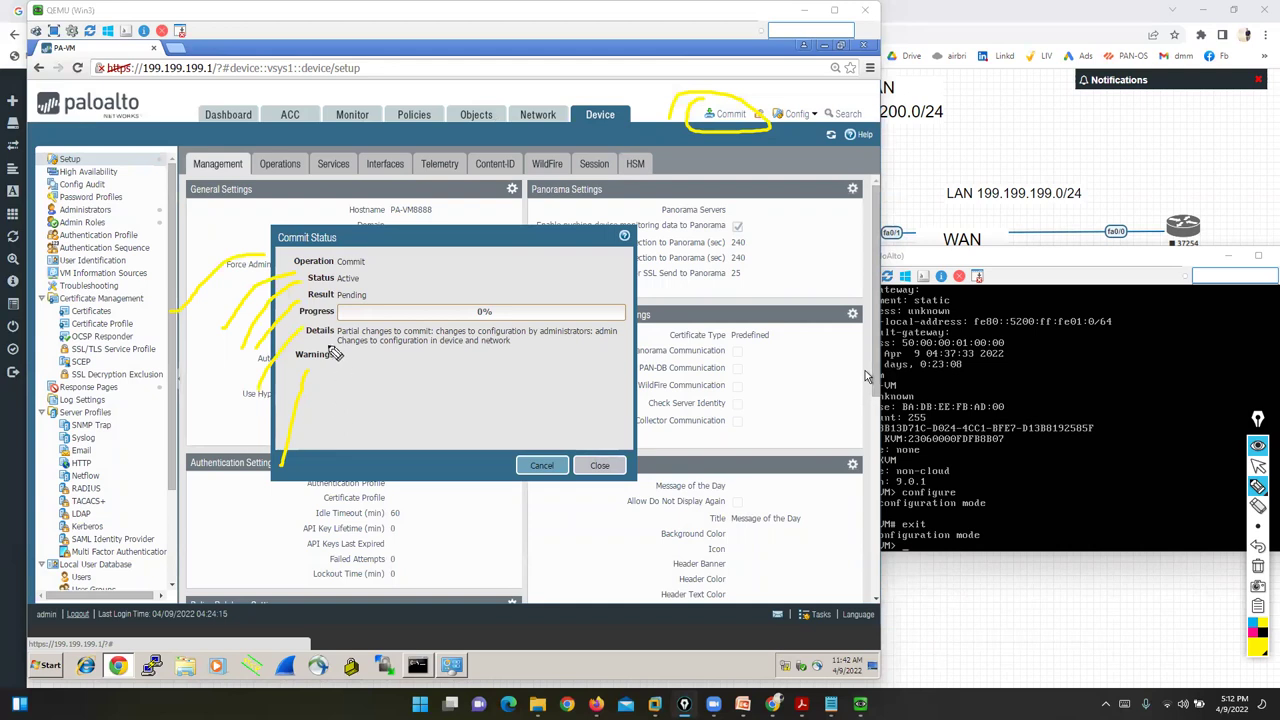
drag(345, 304, 297, 320)
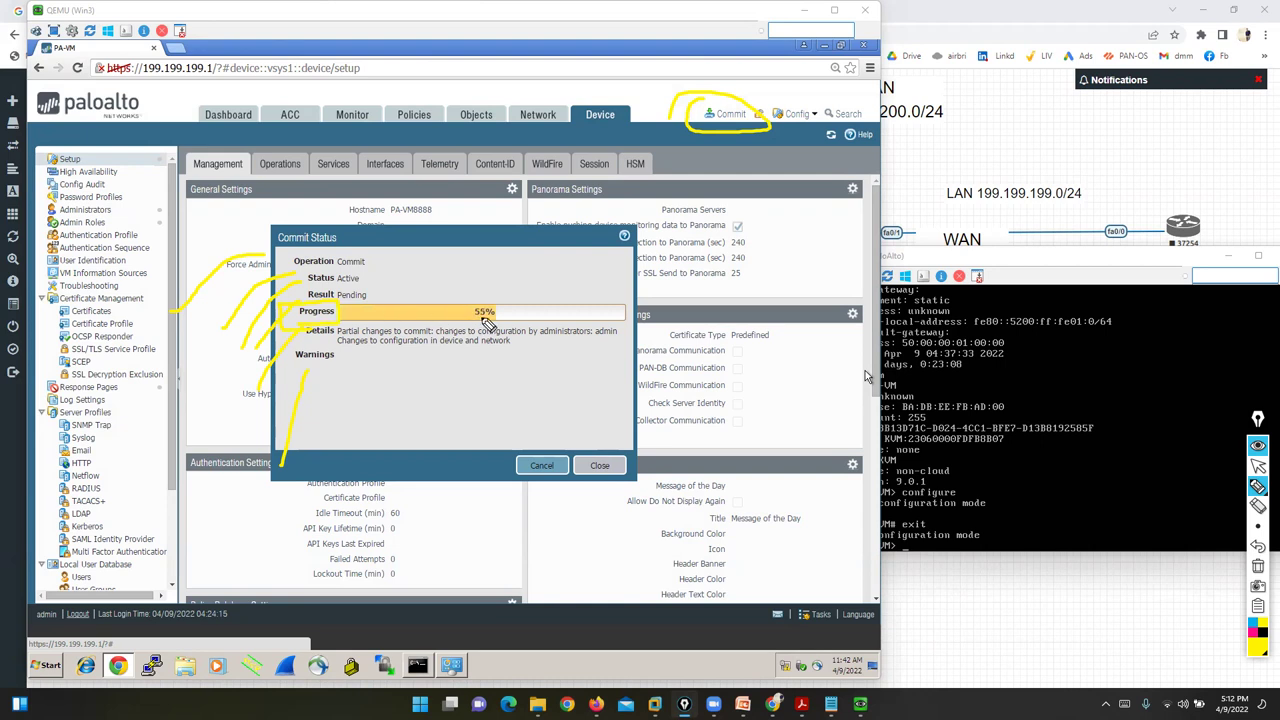
- Check the console and follow the commit until it reports Completed / Successful
click(900, 372)
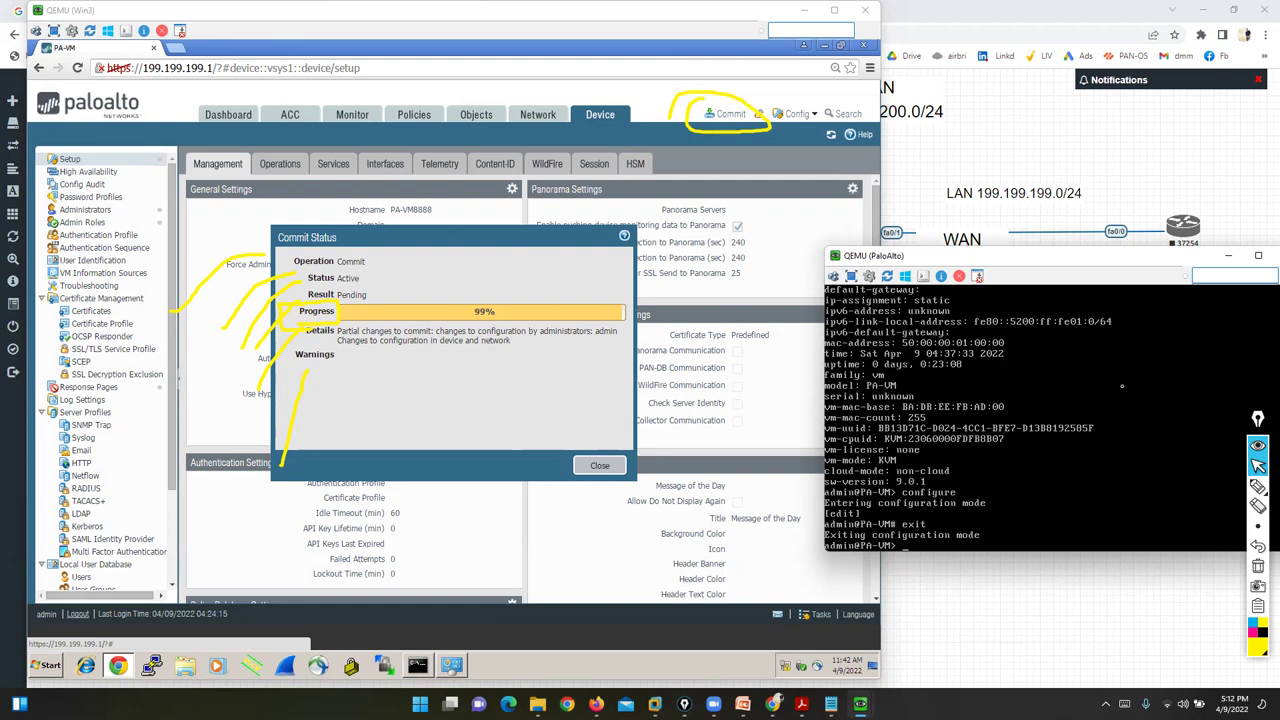
click(537, 383)
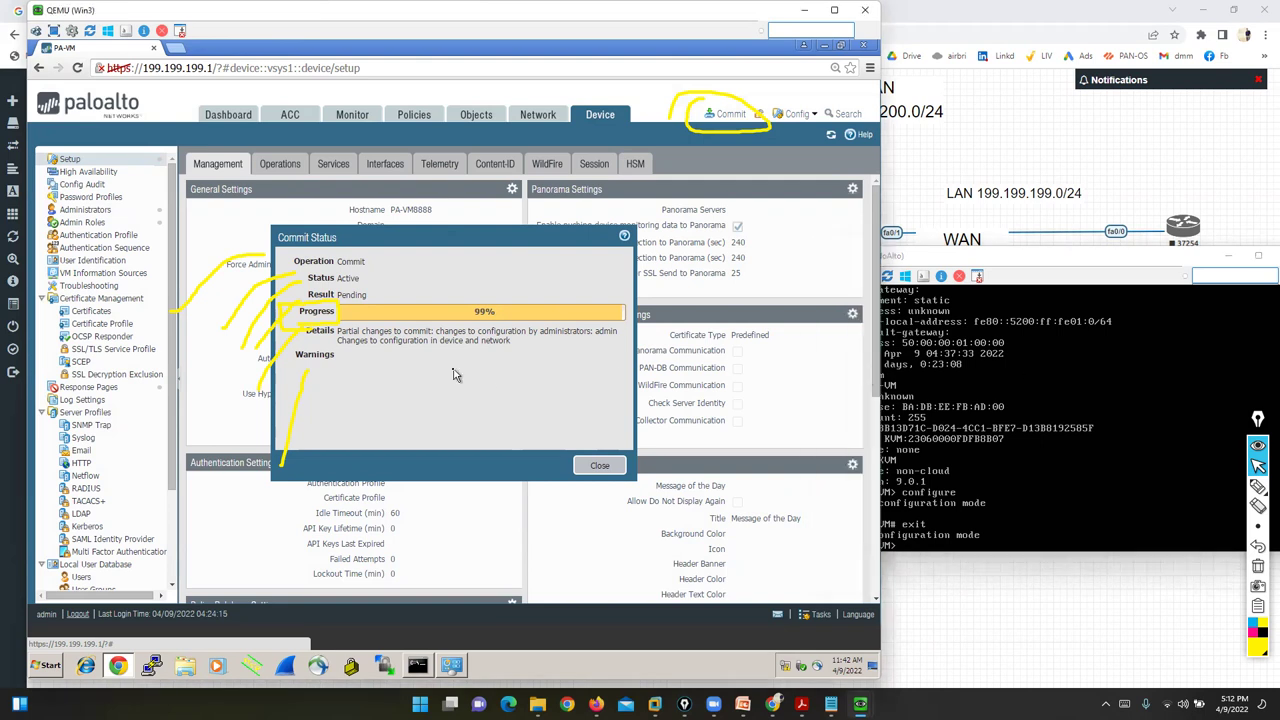
click(1258, 566)
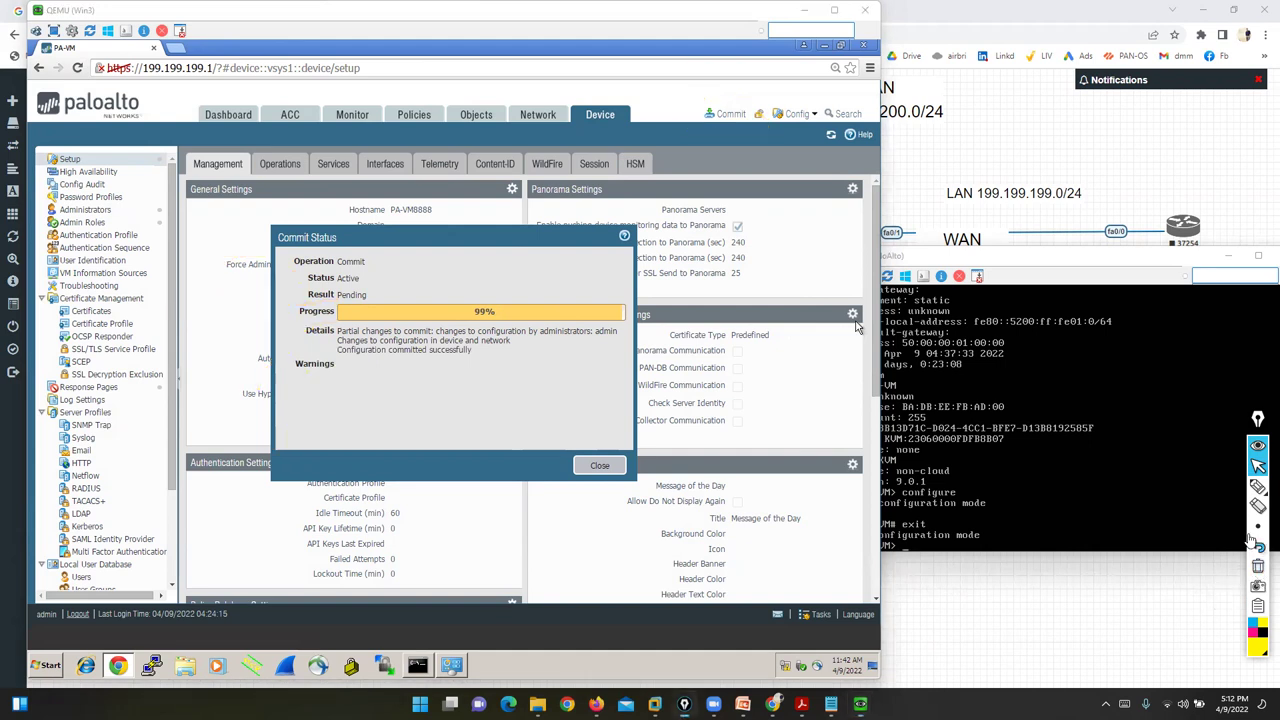
click(1218, 487)
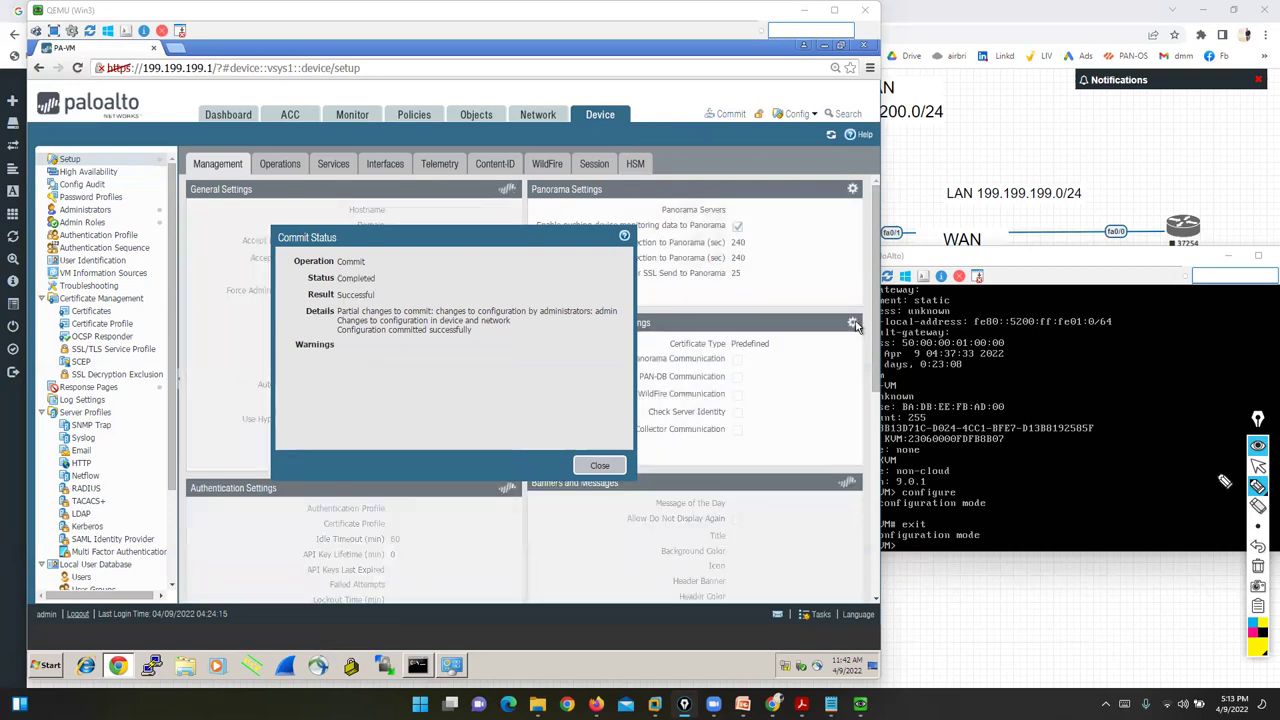
mouse_move(168, 345)
mouse_down()
mouse_move(240, 266)
mouse_move(290, 260)
mouse_up()
drag(177, 382, 296, 279)
mouse_move(193, 442)
mouse_down()
mouse_move(229, 366)
mouse_move(307, 294)
mouse_up()
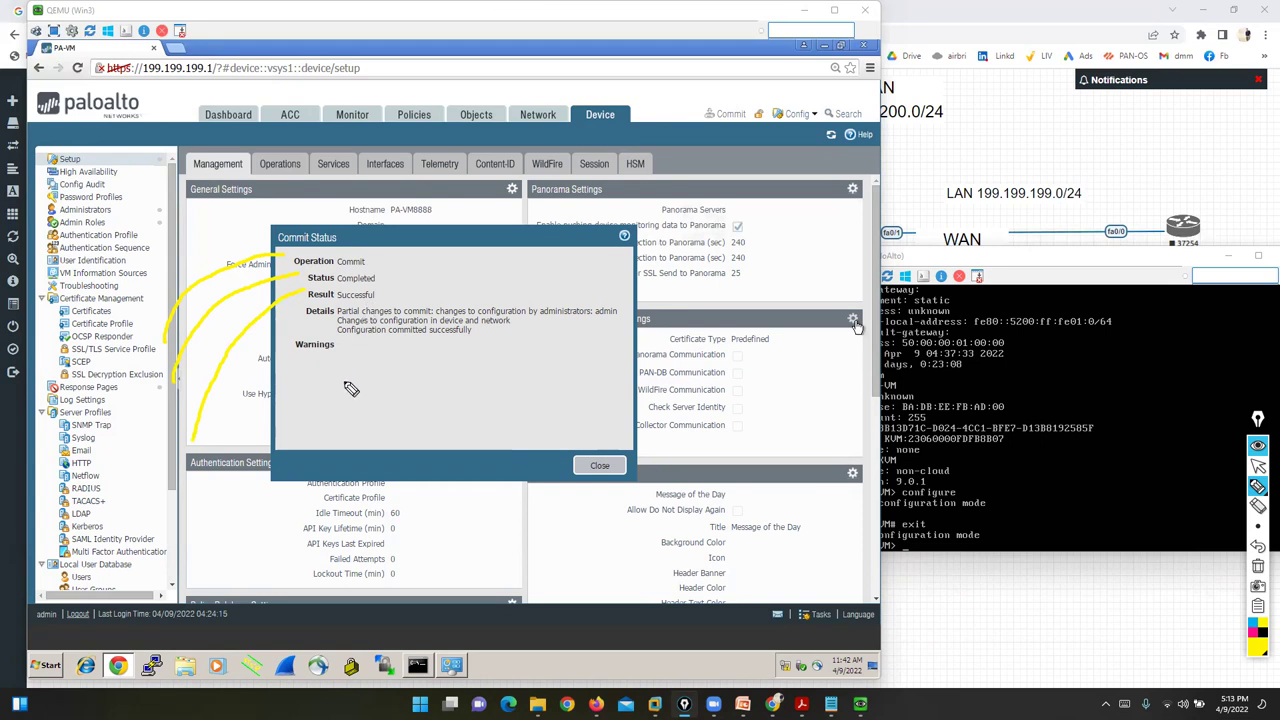
click(1258, 465)
- Close the commit result, refresh the console prompt, and show Interfaces listing Management at 199.199.199.1
click(594, 466)
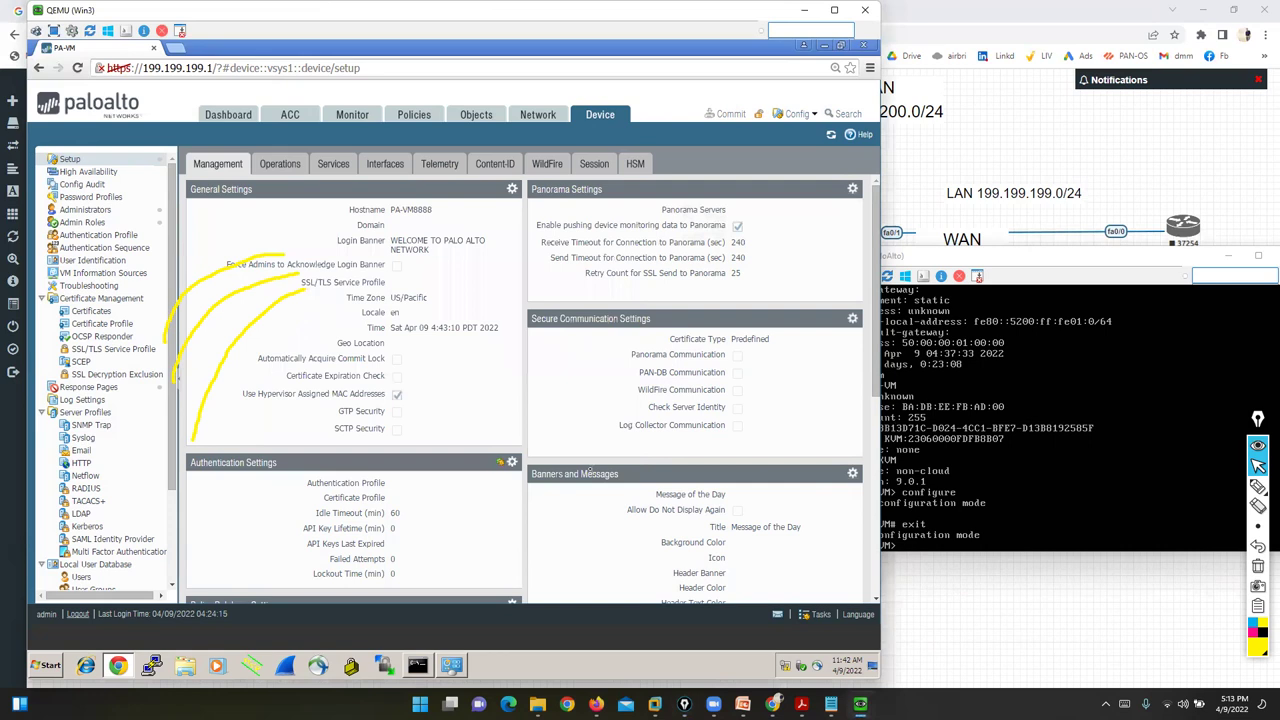
click(1022, 467)
key(Return)
key(Return)
key(Return)
key(Return)
key(Return)
key(Return)
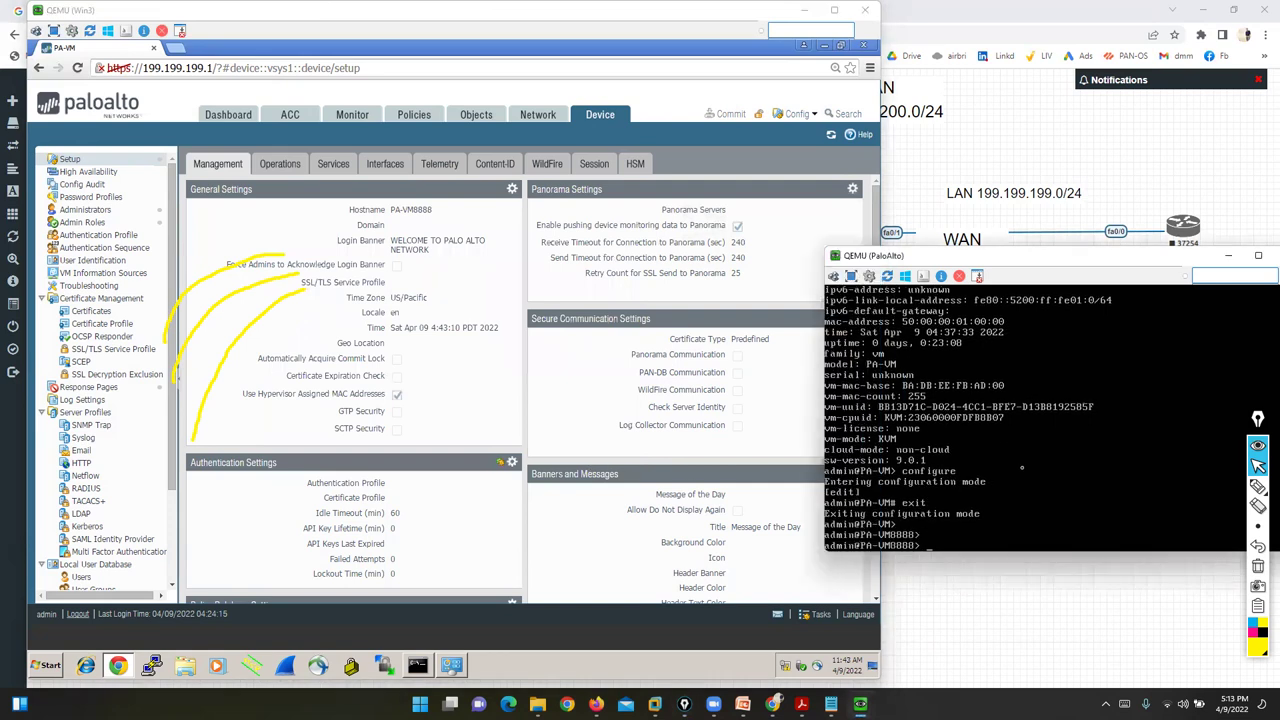
key(Return)
key(Return)
key(Return)
key(Return)
key(Return)
key(Return)
key(Return)
key(Return)
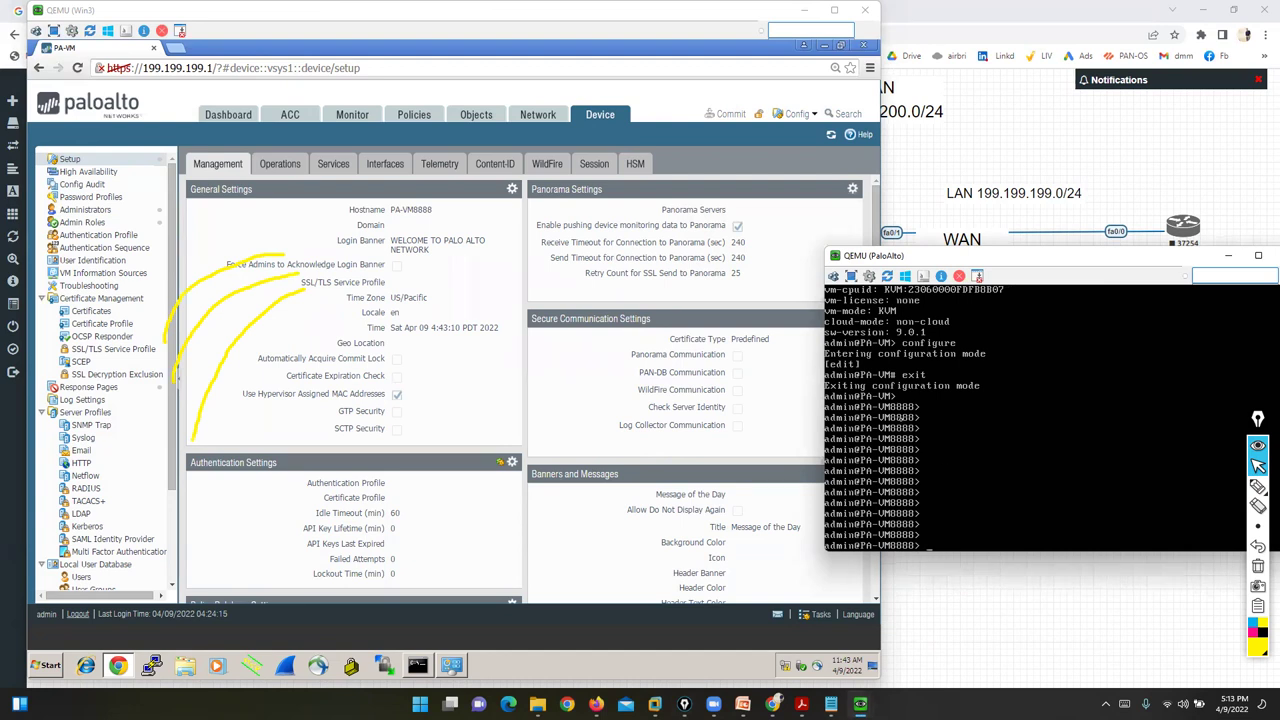
click(492, 666)
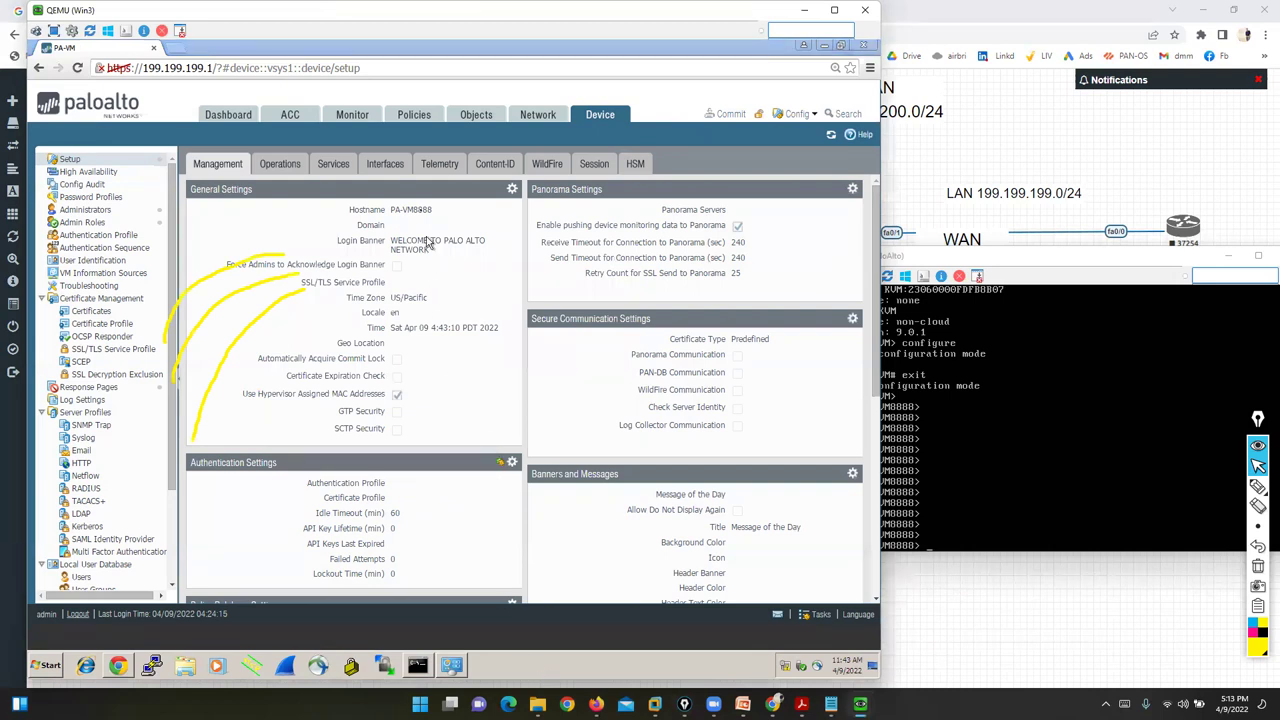
click(383, 165)
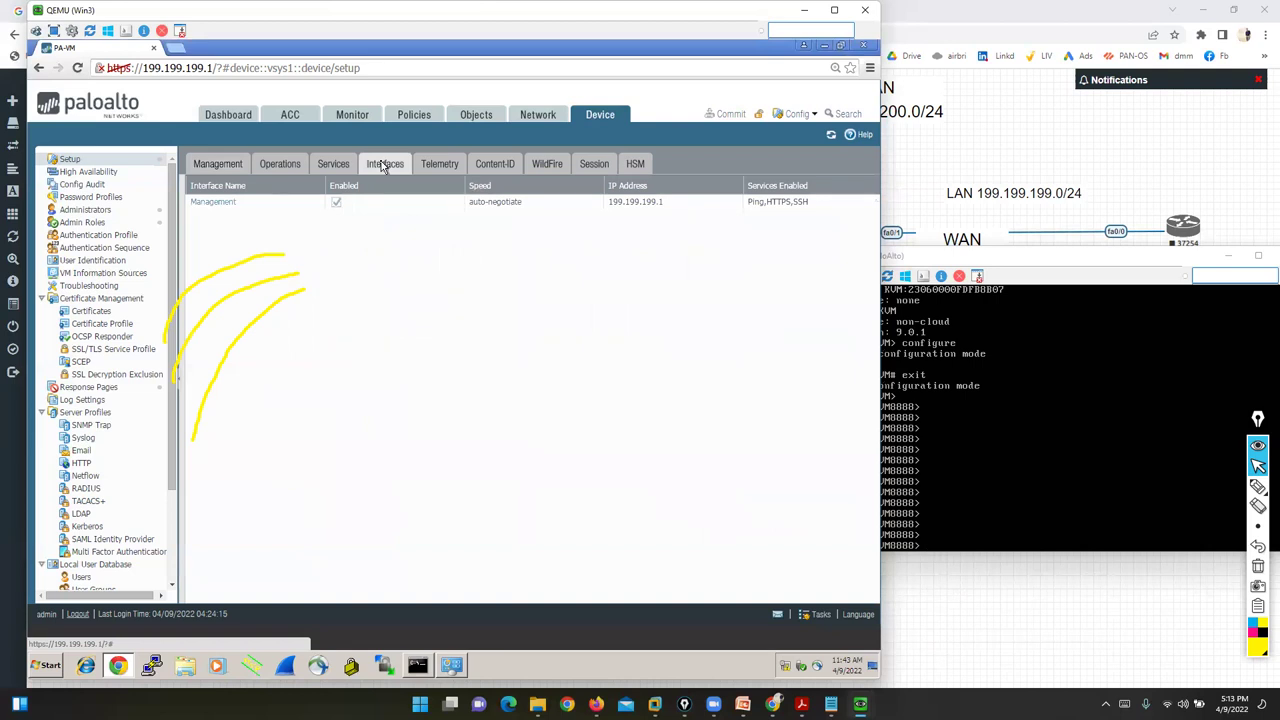
click(1027, 445)
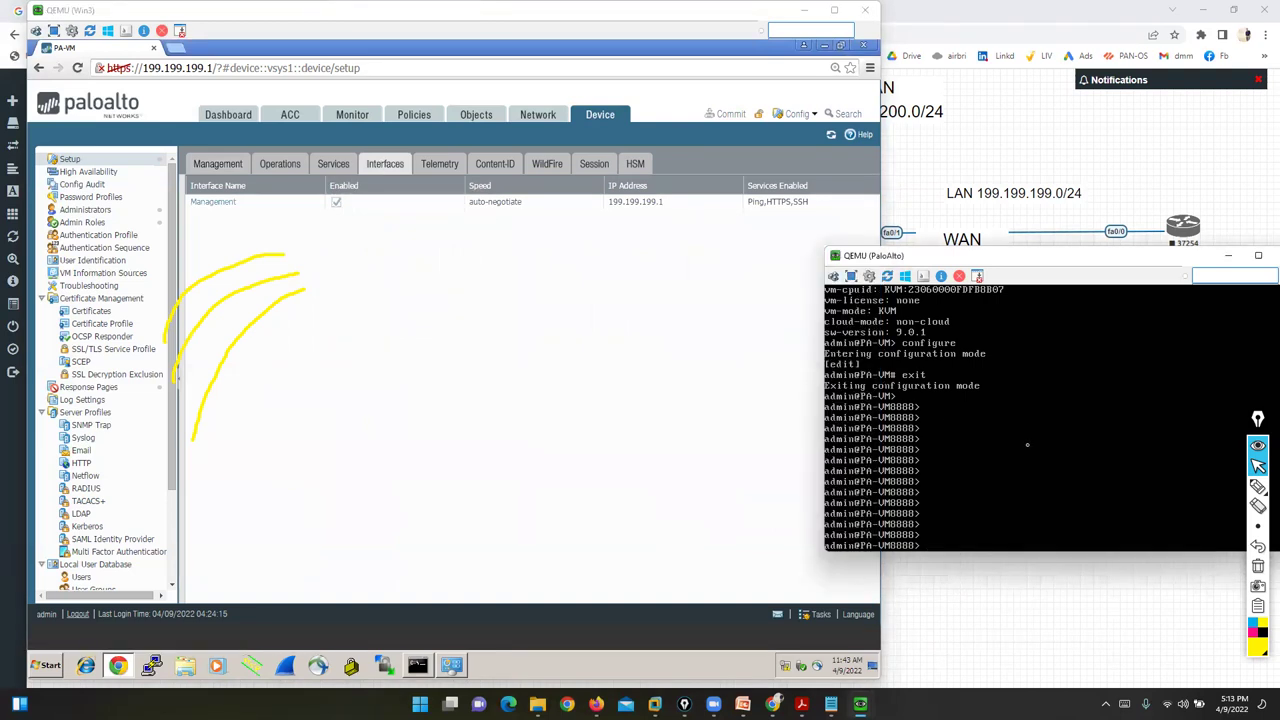
click(635, 413)
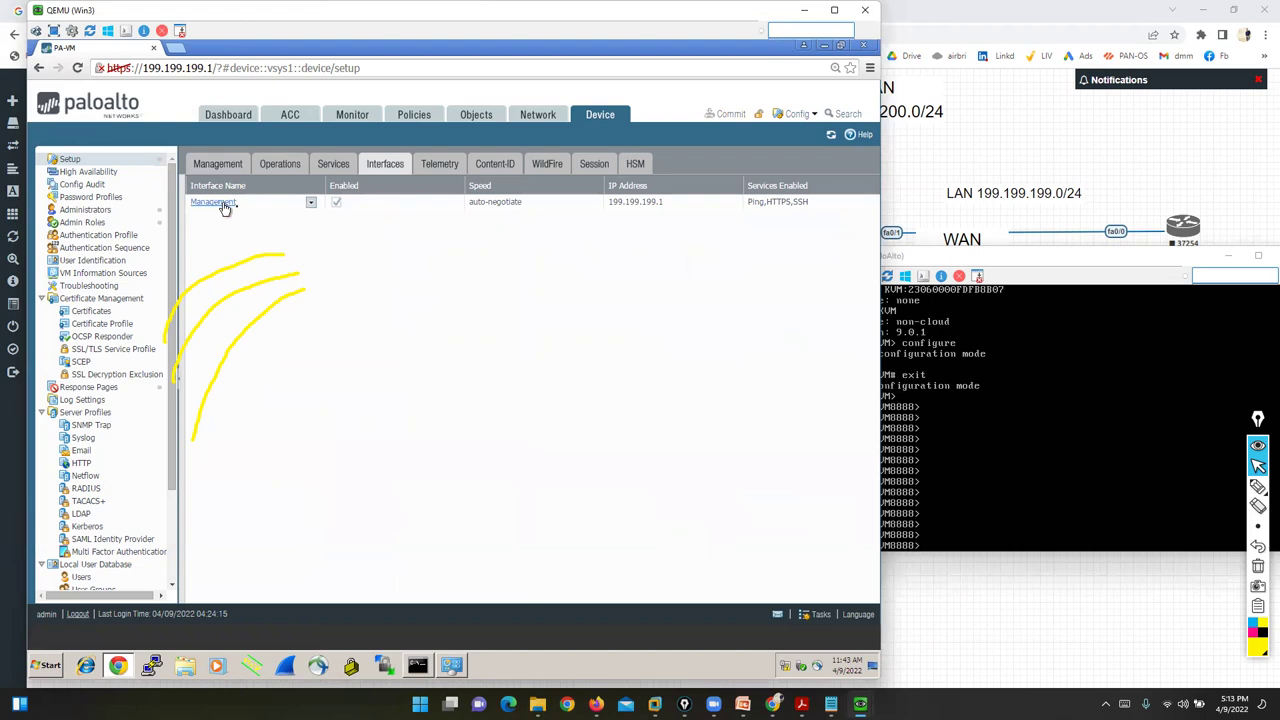
click(1258, 566)
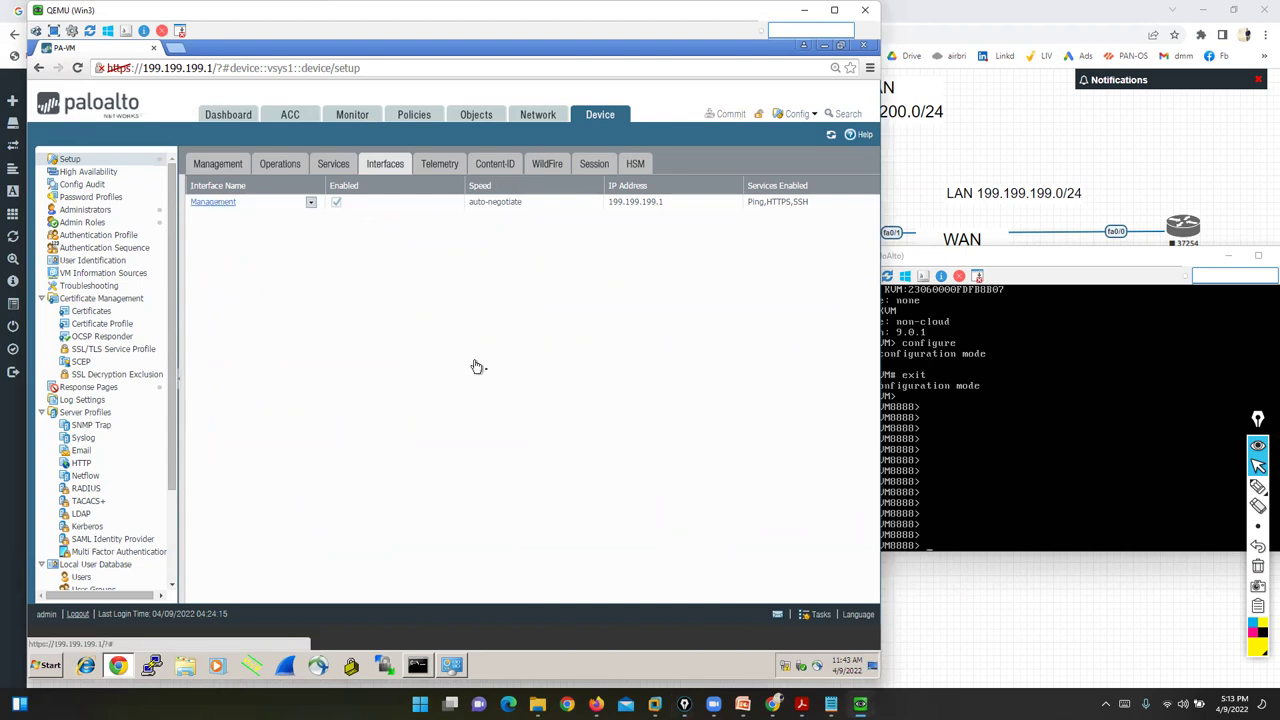
- Open Management interface settings (199.199.199.1, 255.255.255.0, empty gateway) with the console alongside
click(210, 202)
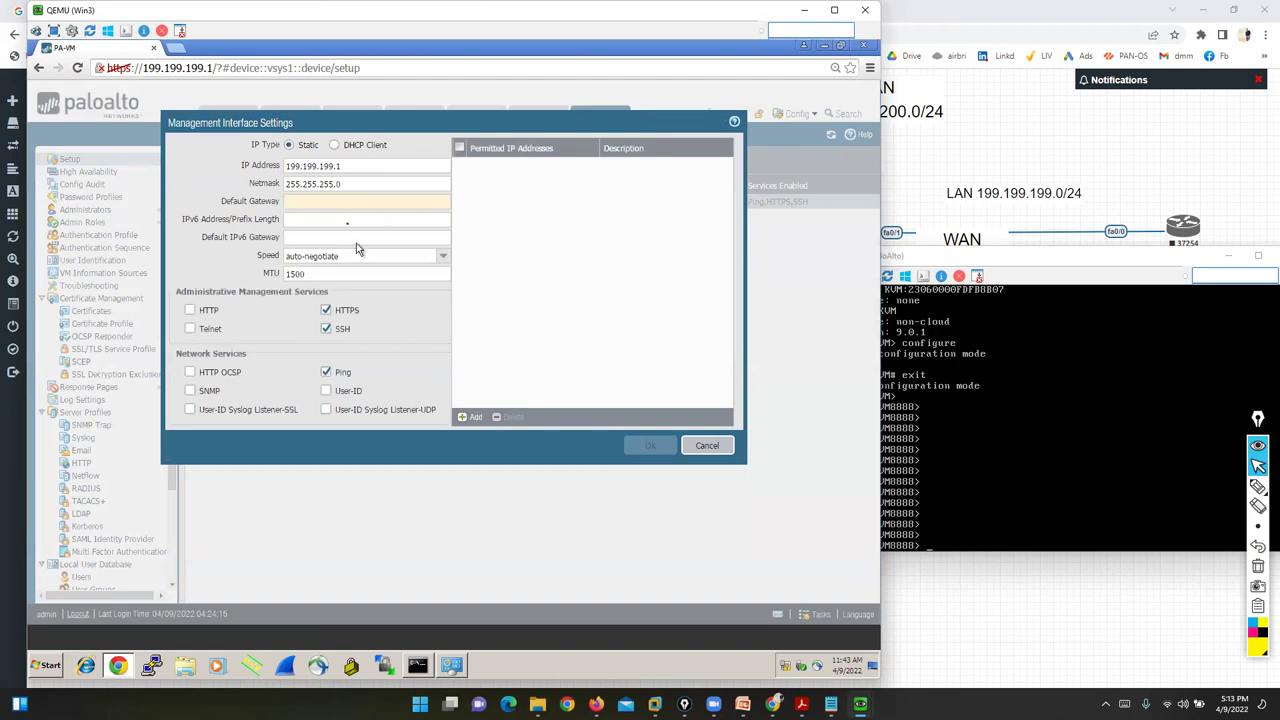
drag(342, 166, 272, 192)
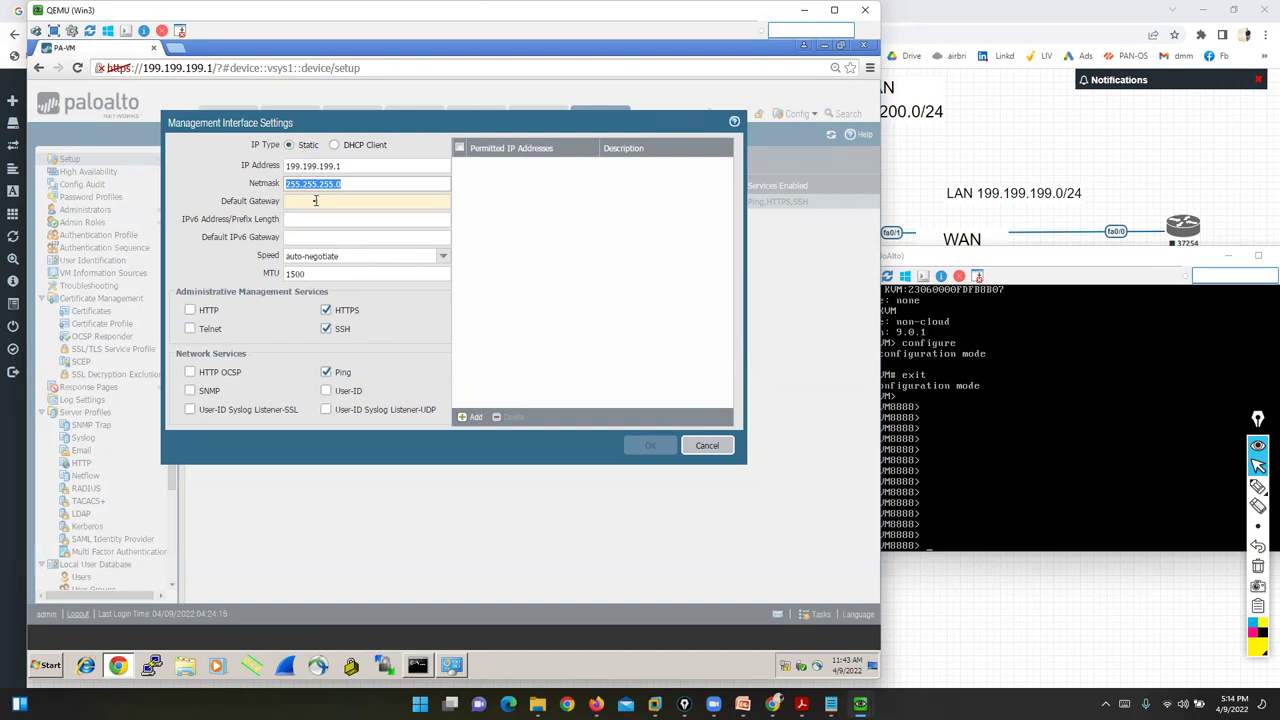
click(314, 200)
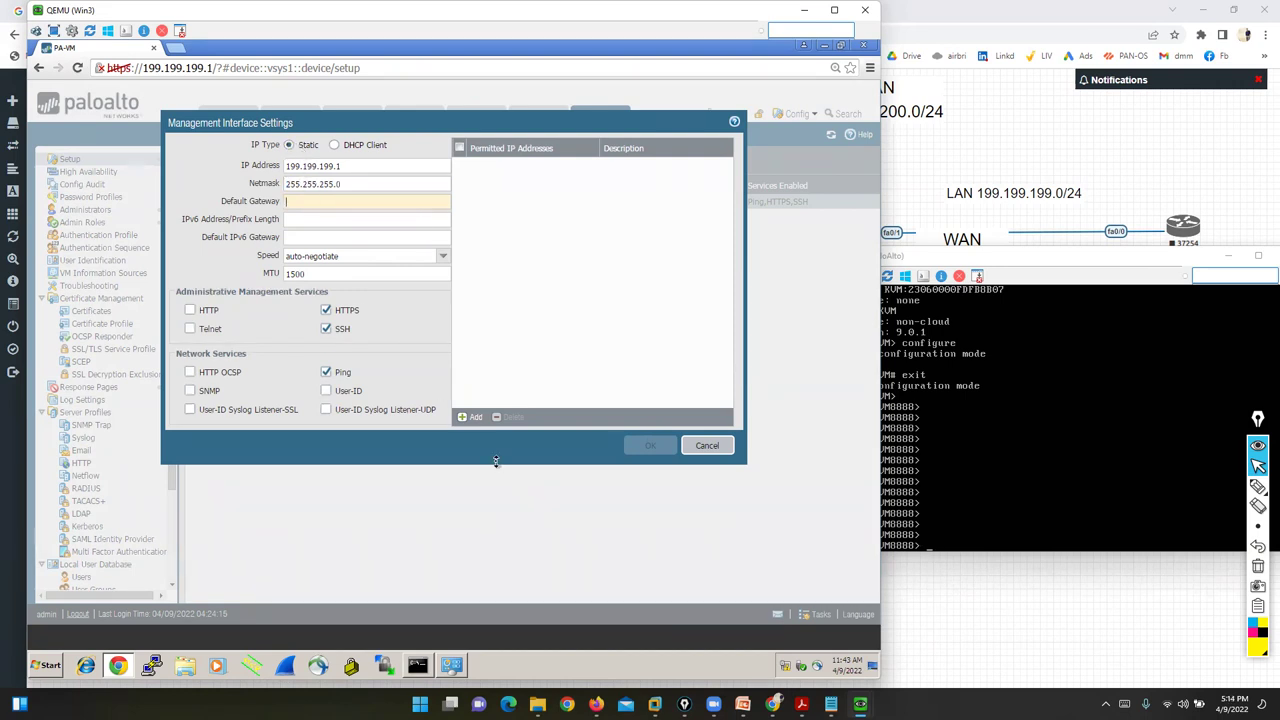
drag(964, 262, 780, 292)
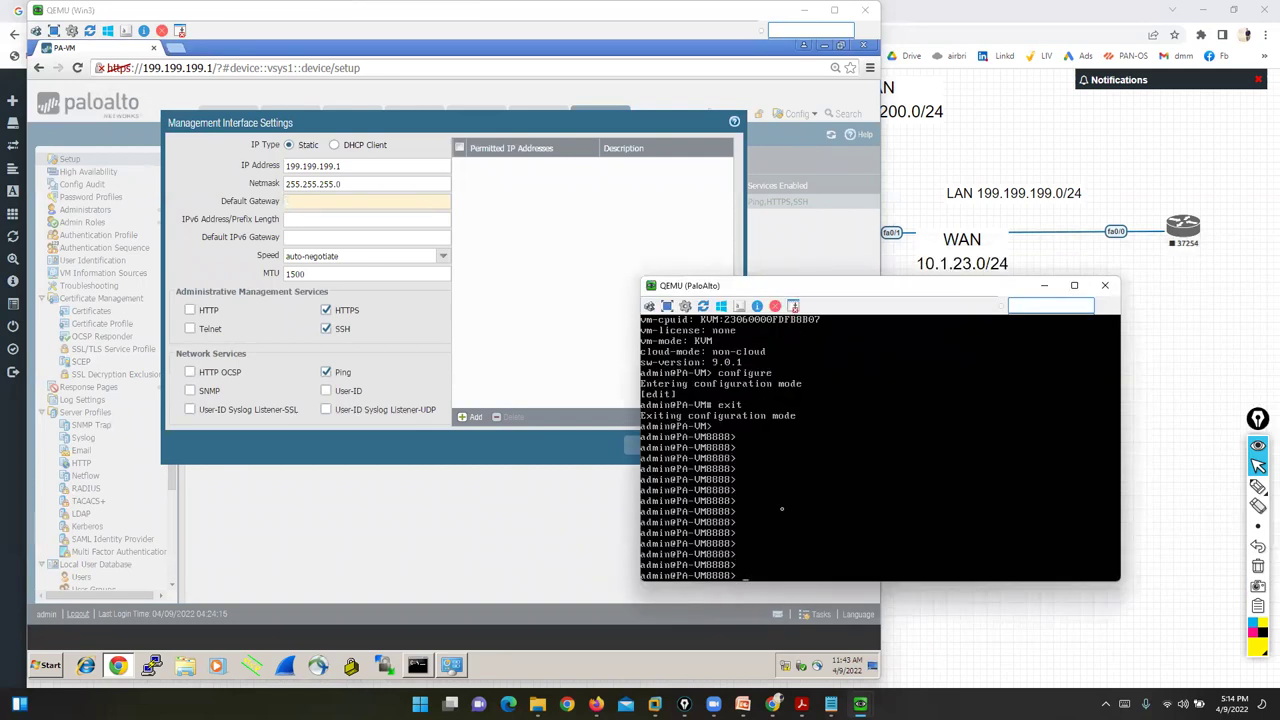
- In configure mode, draft a set deviceconfig system command with gateway 199.199.199.25, then abandon it
text(configure)
key(Return)
key(Return)
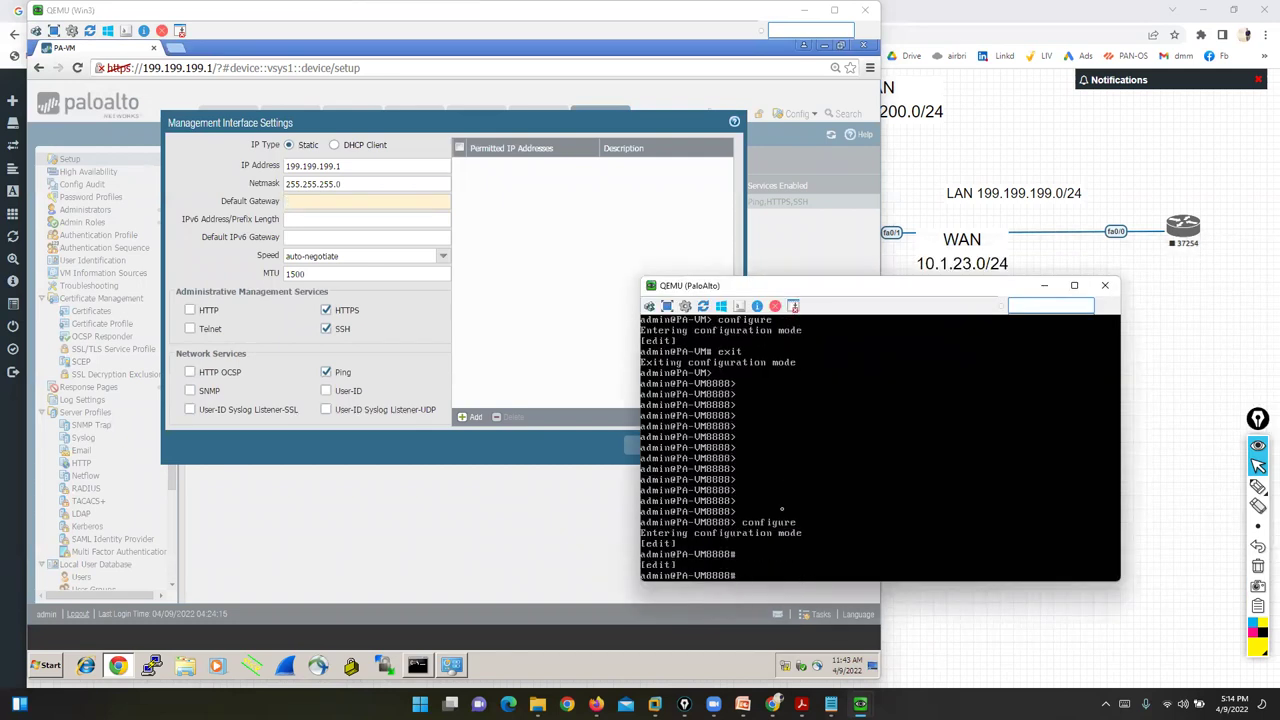
text(set deviceconfig system ip-address)
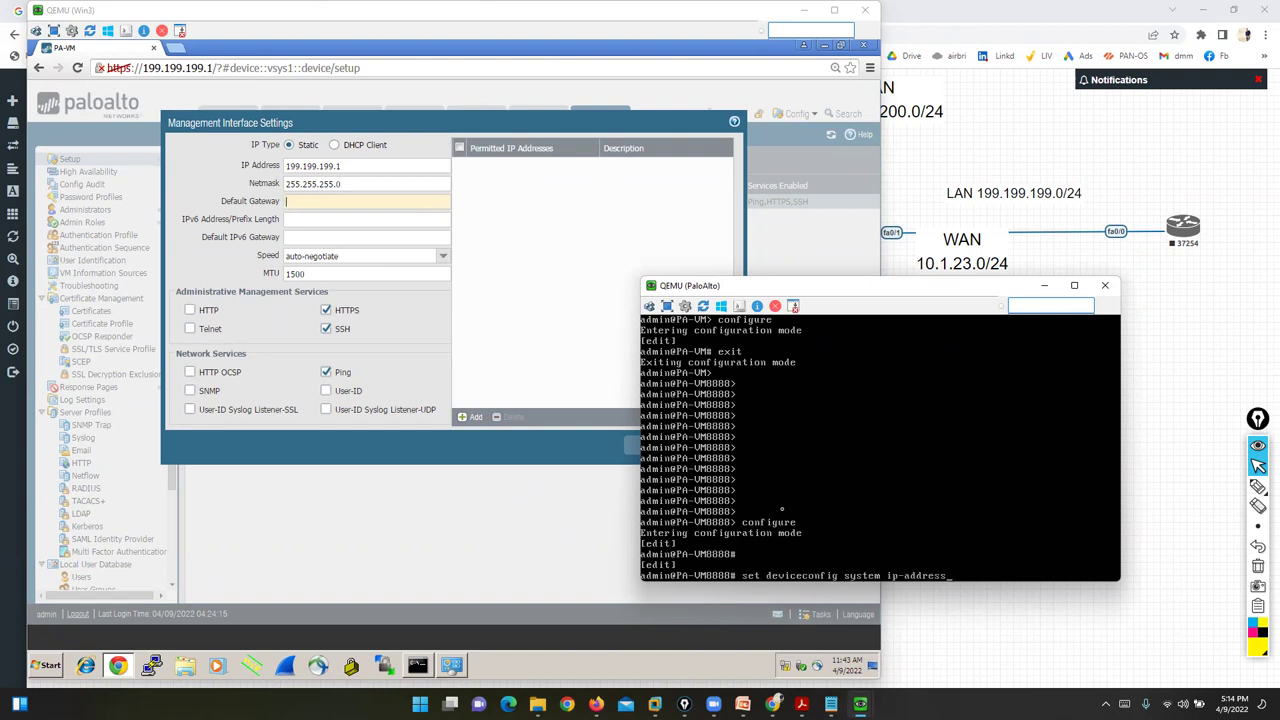
text( 199.199.199.1 netmask 255.255.255.)
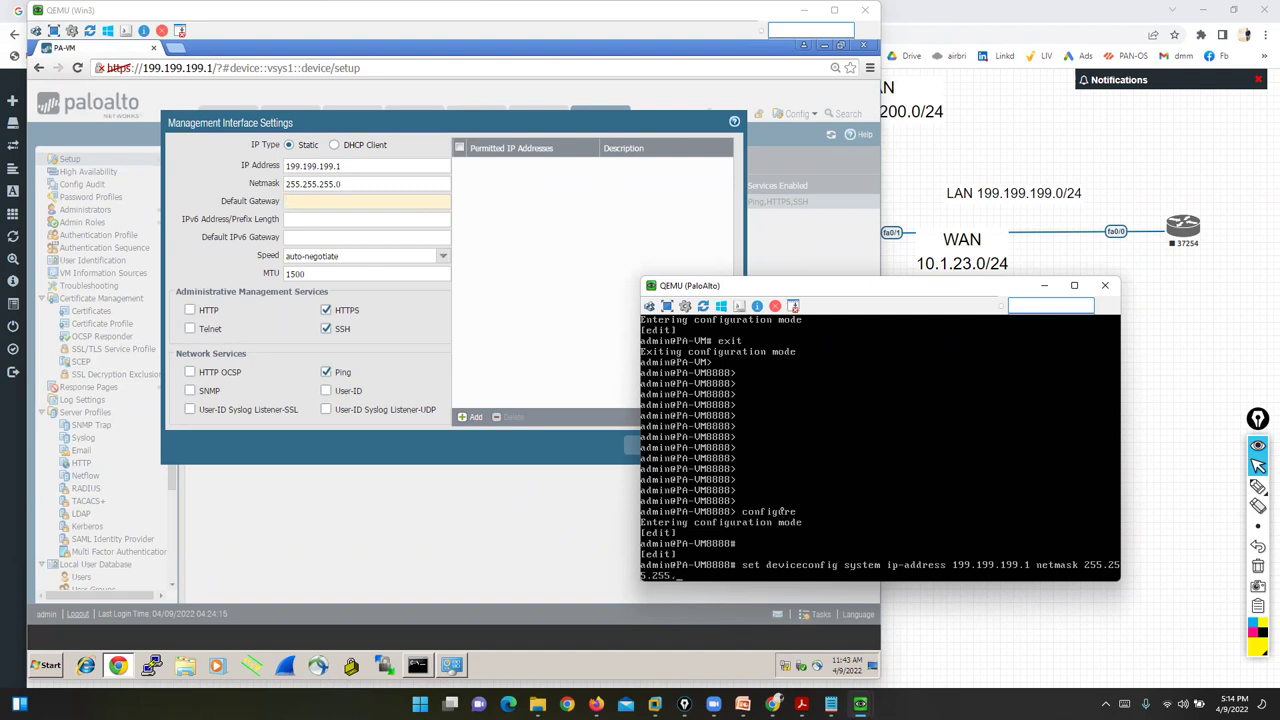
text(0 def)
key(Tab)
text(199.199.199.25)
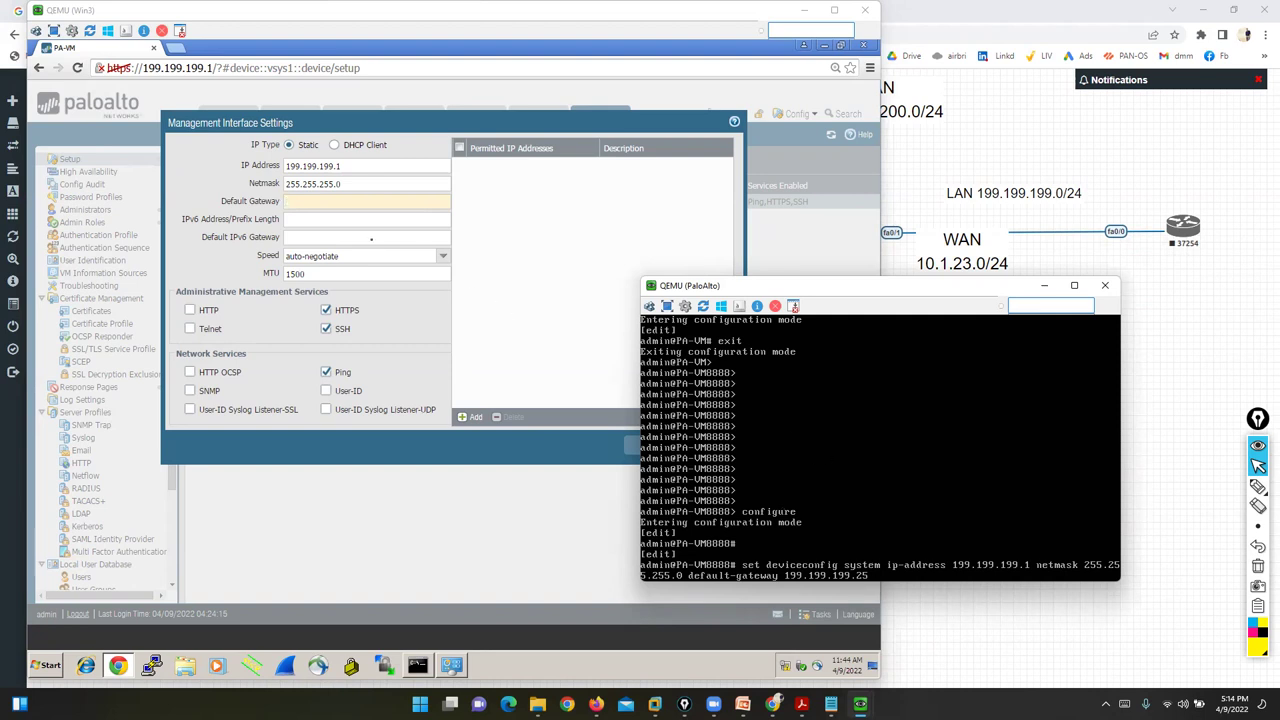
click(303, 201)
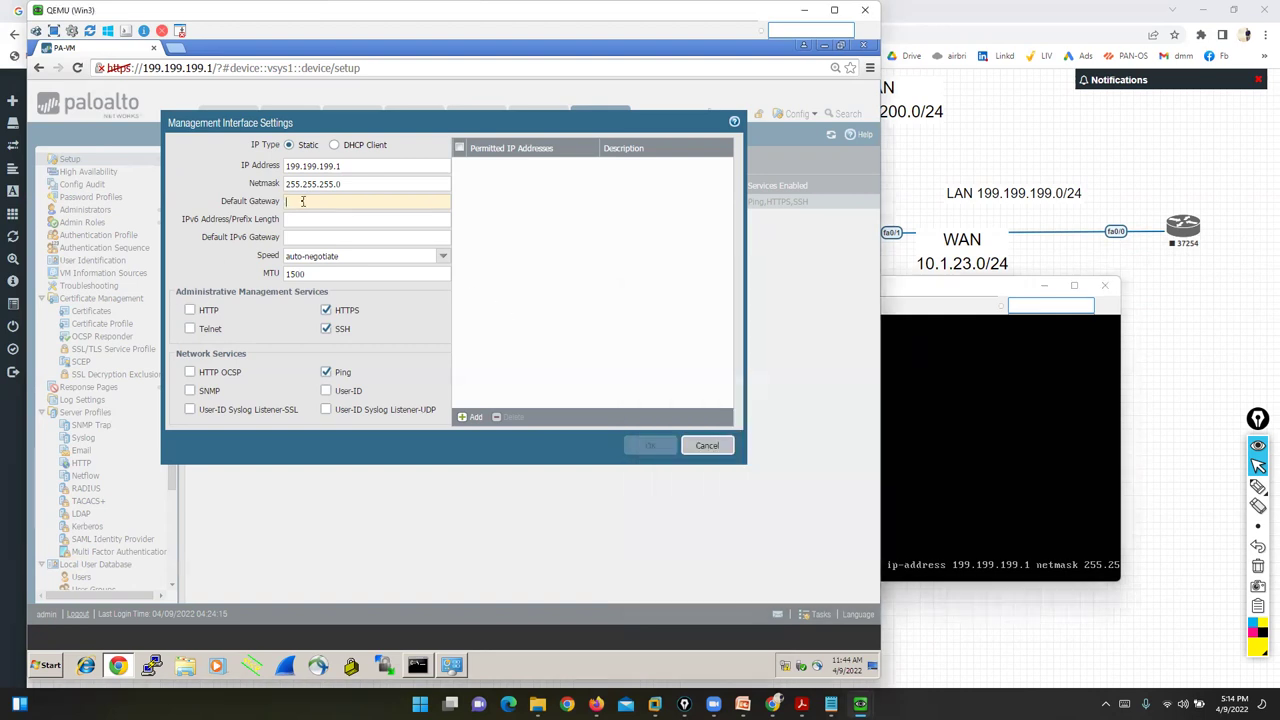
click(960, 449)
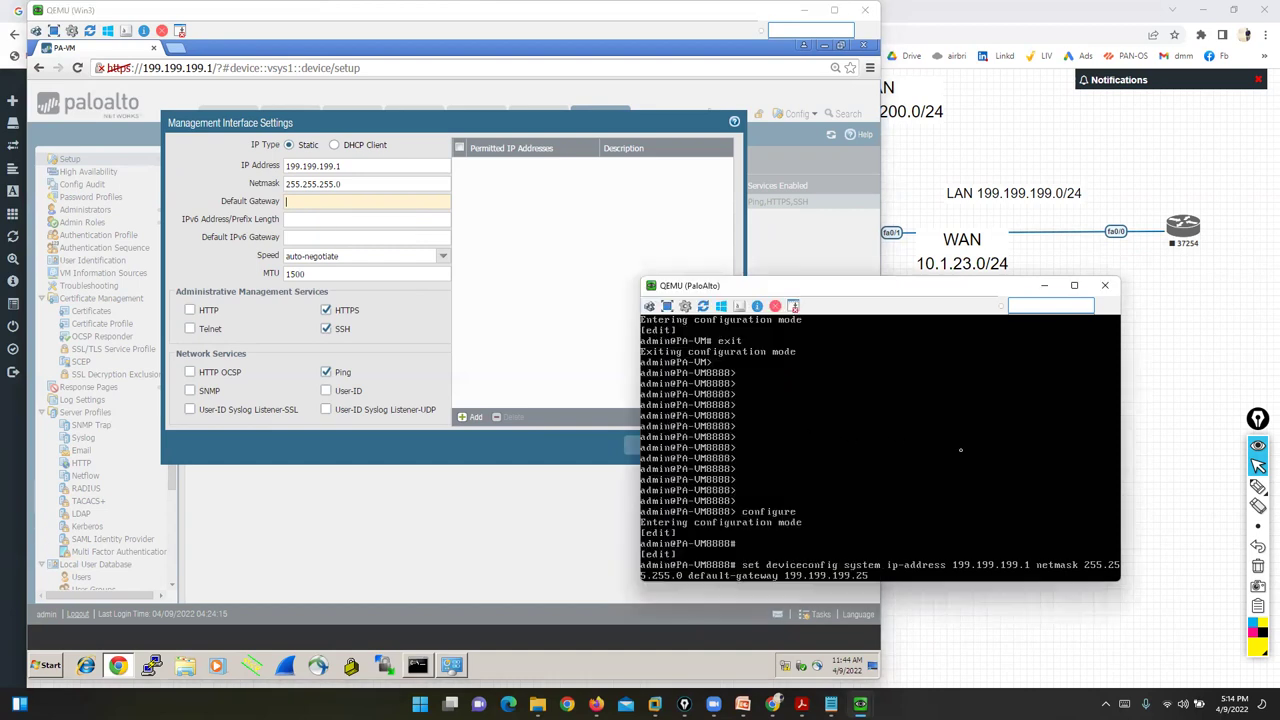
key(BackSpace)
key(BackSpace)
key(BackSpace)
key(BackSpace)
key(BackSpace)
key(BackSpace)
key(BackSpace)
key(BackSpace)
key(BackSpace)
key(BackSpace)
key(BackSpace)
key(BackSpace)
key(BackSpace)
key(BackSpace)
key(BackSpace)
key(BackSpace)
key(BackSpace)
key(BackSpace)
key(BackSpace)
key(BackSpace)
key(BackSpace)
key(BackSpace)
key(BackSpace)
key(BackSpace)
key(BackSpace)
key(BackSpace)
key(BackSpace)
key(BackSpace)
key(BackSpace)
key(BackSpace)
key(BackSpace)
key(BackSpace)
key(BackSpace)
key(BackSpace)
key(BackSpace)
key(BackSpace)
key(BackSpace)
key(BackSpace)
key(BackSpace)
key(BackSpace)
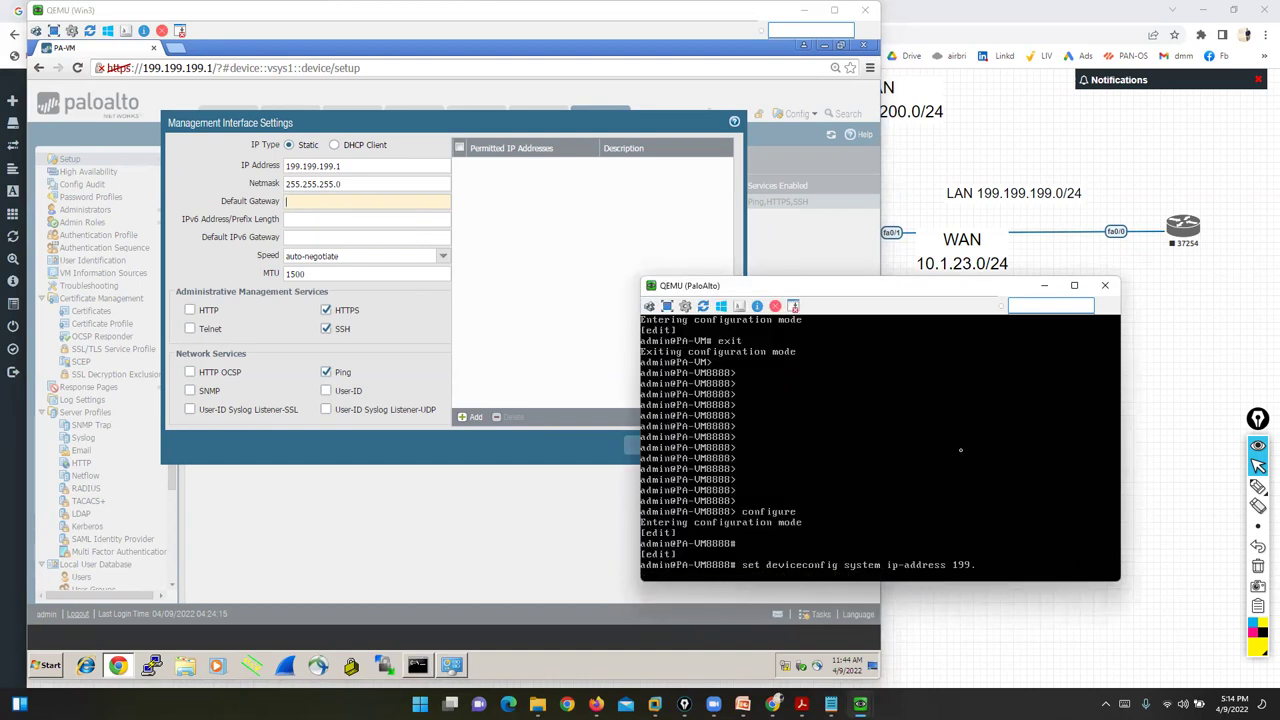
key(Return)
key(Return)
- Exit configuration mode and run show interface management to confirm no gateway is set
text(exit)
key(Return)
key(Return)
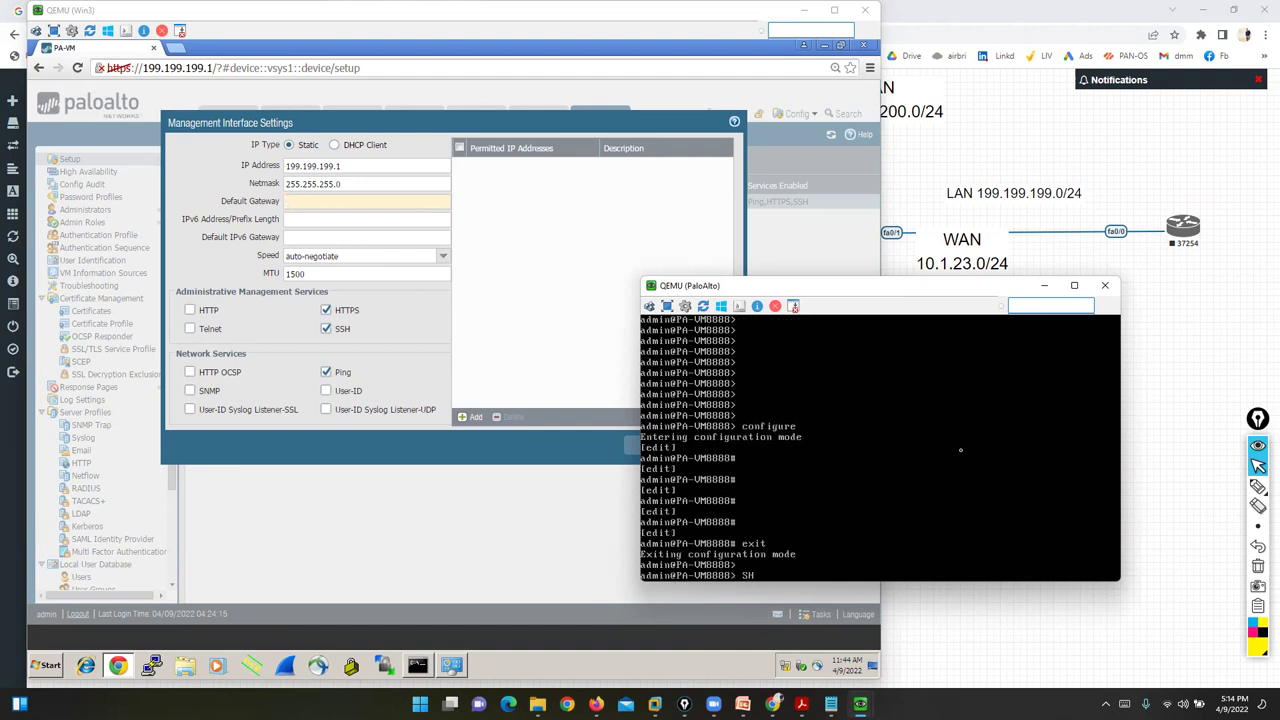
text(show interface management)
key(Return)
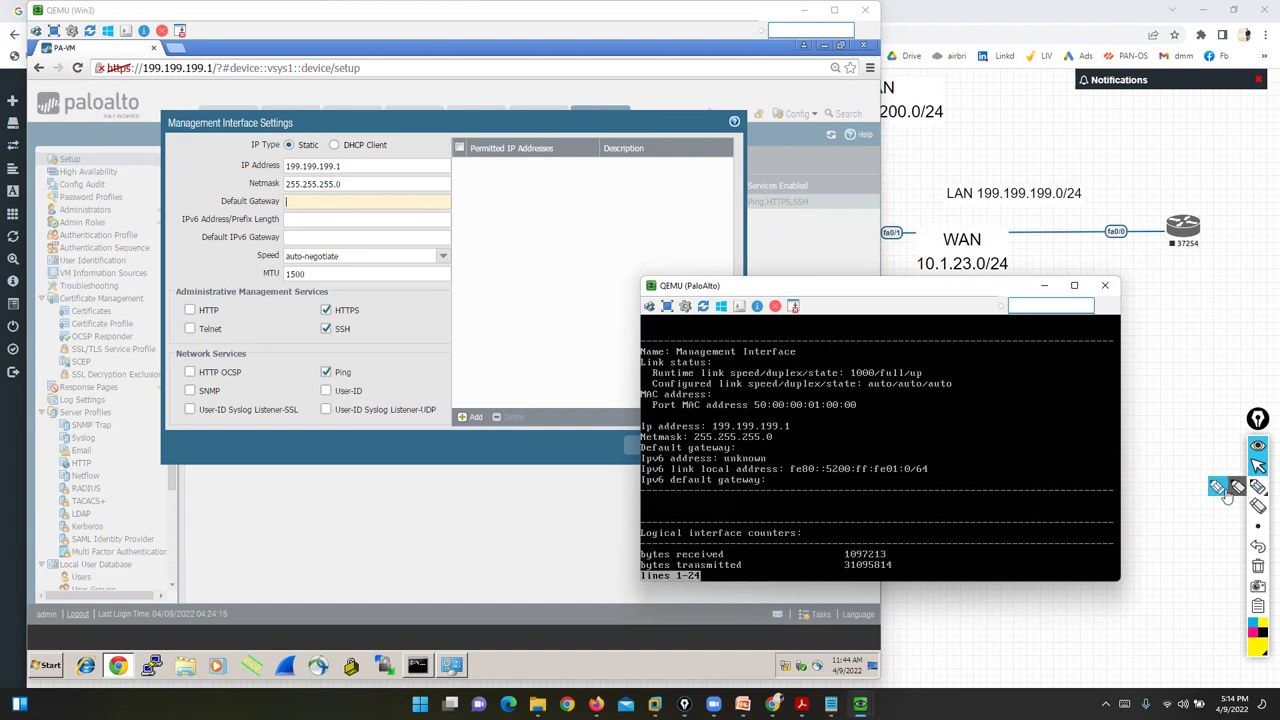
click(1258, 487)
mouse_move(863, 443)
mouse_down()
mouse_move(803, 472)
mouse_move(668, 472)
mouse_move(700, 440)
mouse_move(891, 450)
mouse_up()
key(ctrl+shift+1)
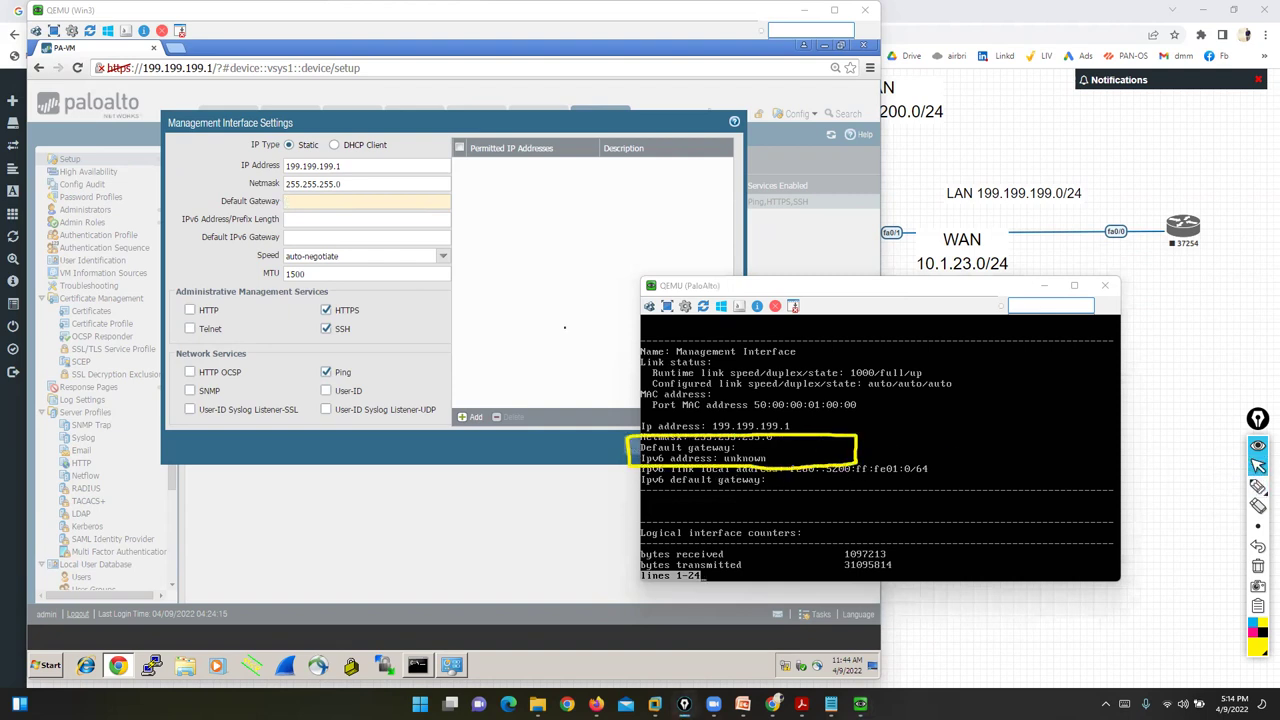
click(406, 318)
- Enter default gateway 199.199.199.25, tick HTTP, and add a blank Permitted IP Addresses entry
click(300, 200)
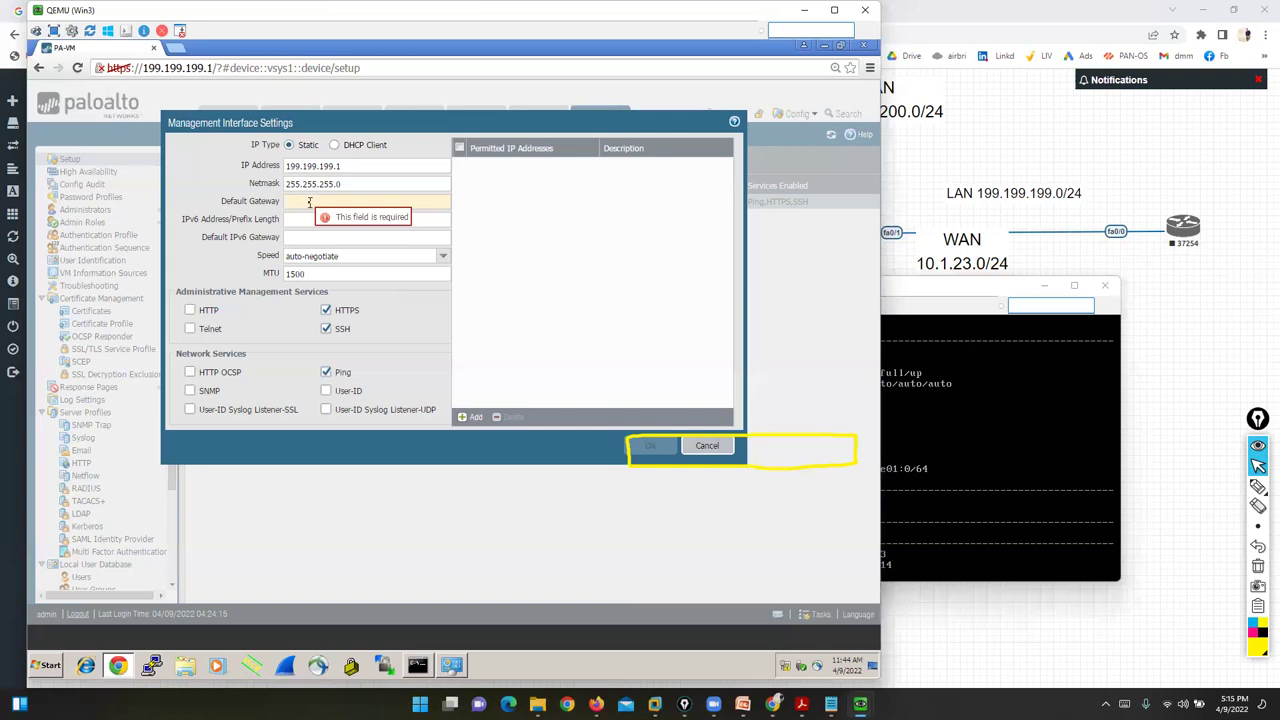
text(199.199.199.)
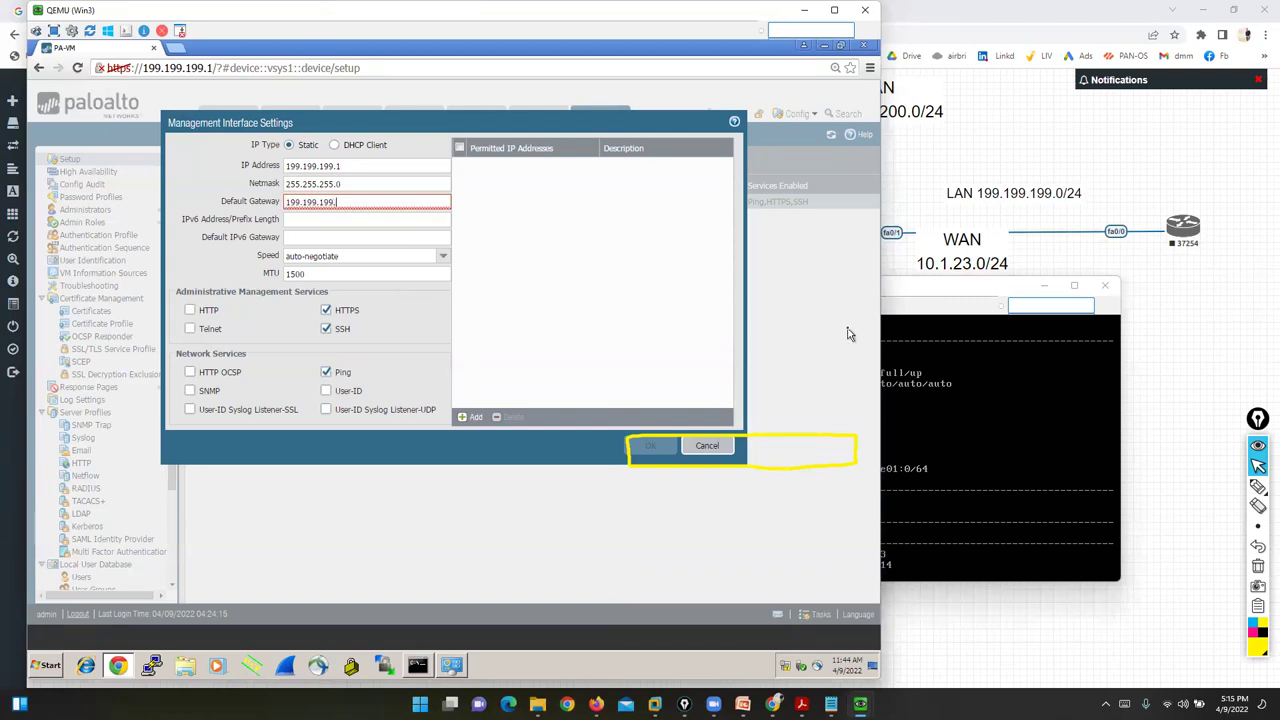
text(25)
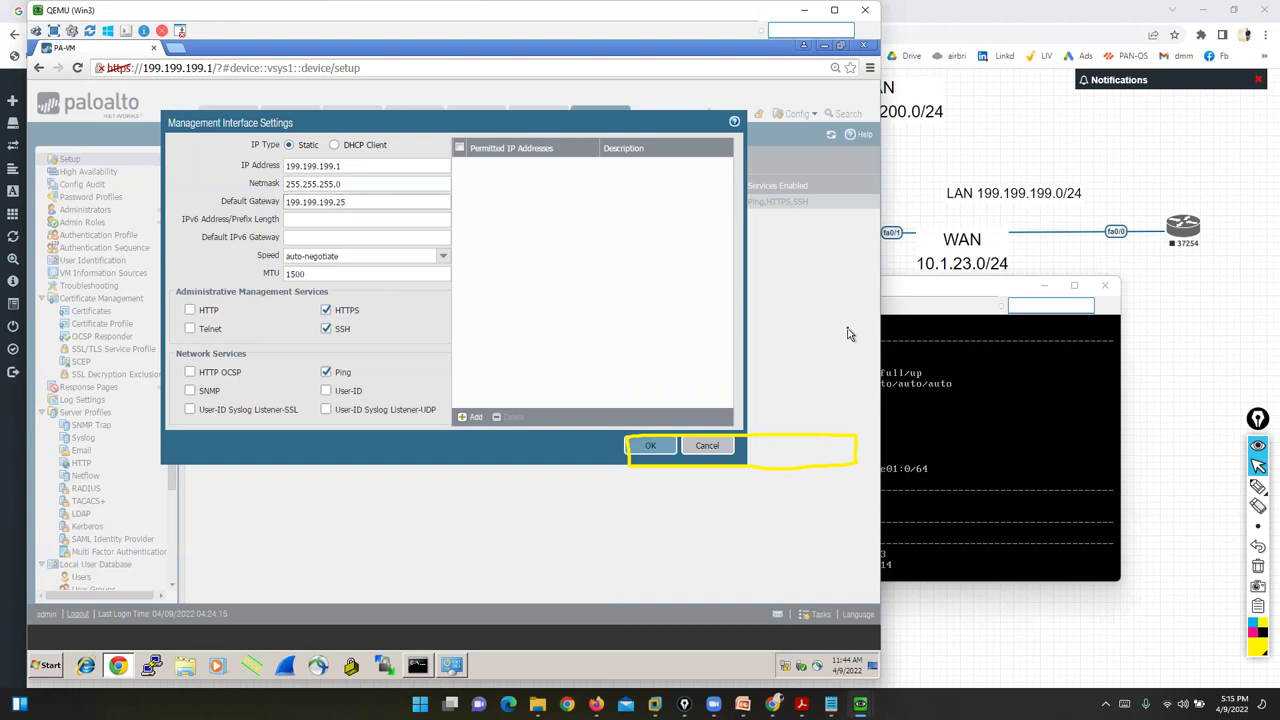
click(1258, 486)
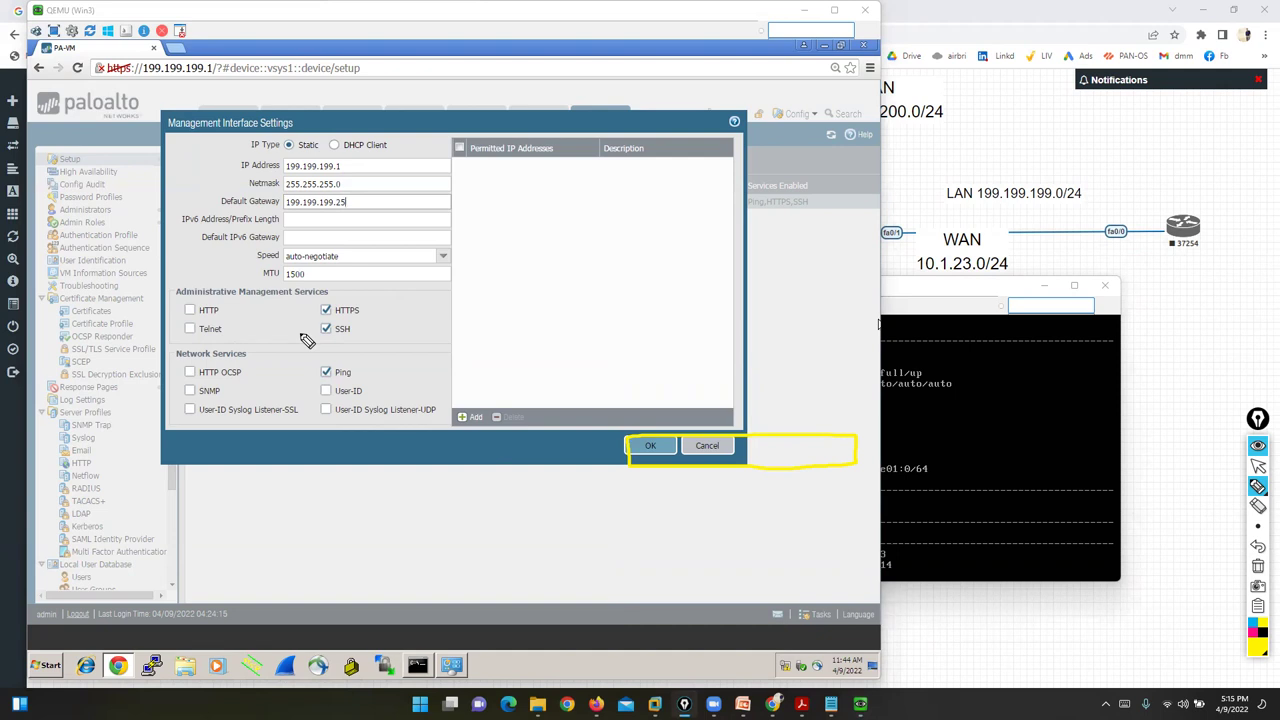
mouse_move(374, 298)
mouse_down()
mouse_move(314, 305)
mouse_move(314, 363)
mouse_move(338, 390)
mouse_move(386, 320)
mouse_move(372, 300)
mouse_up()
click(1258, 466)
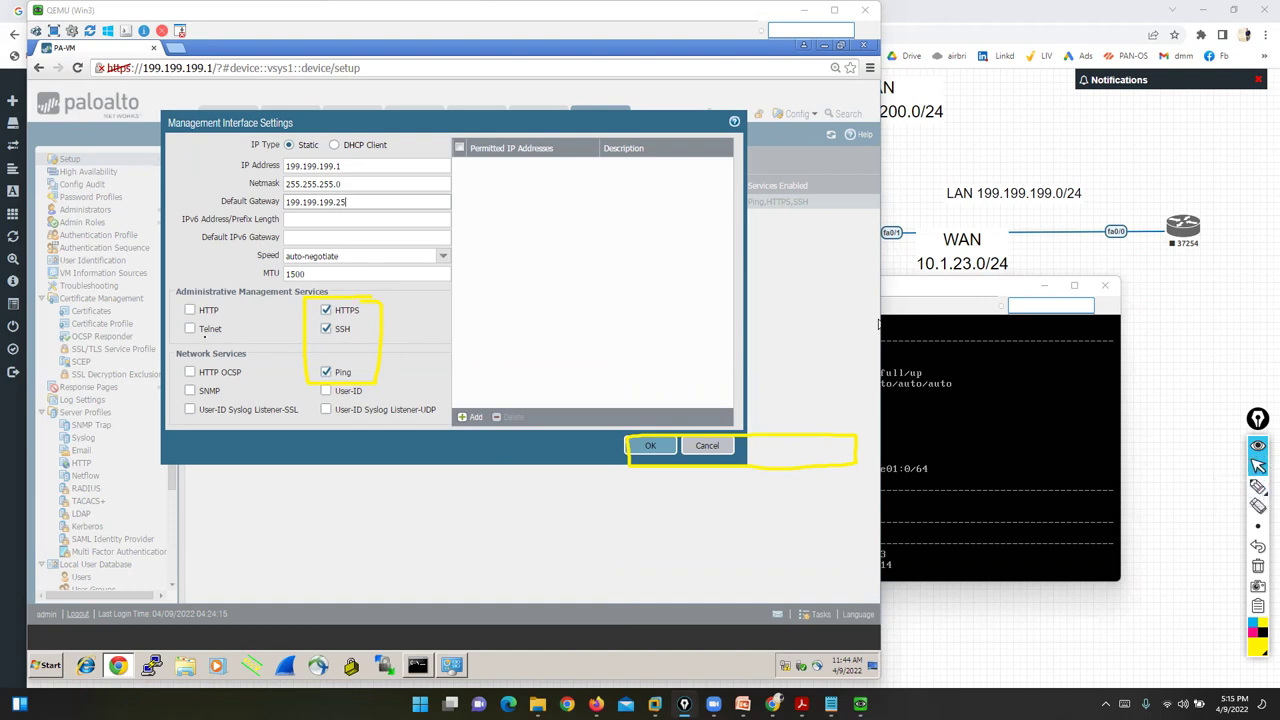
click(191, 313)
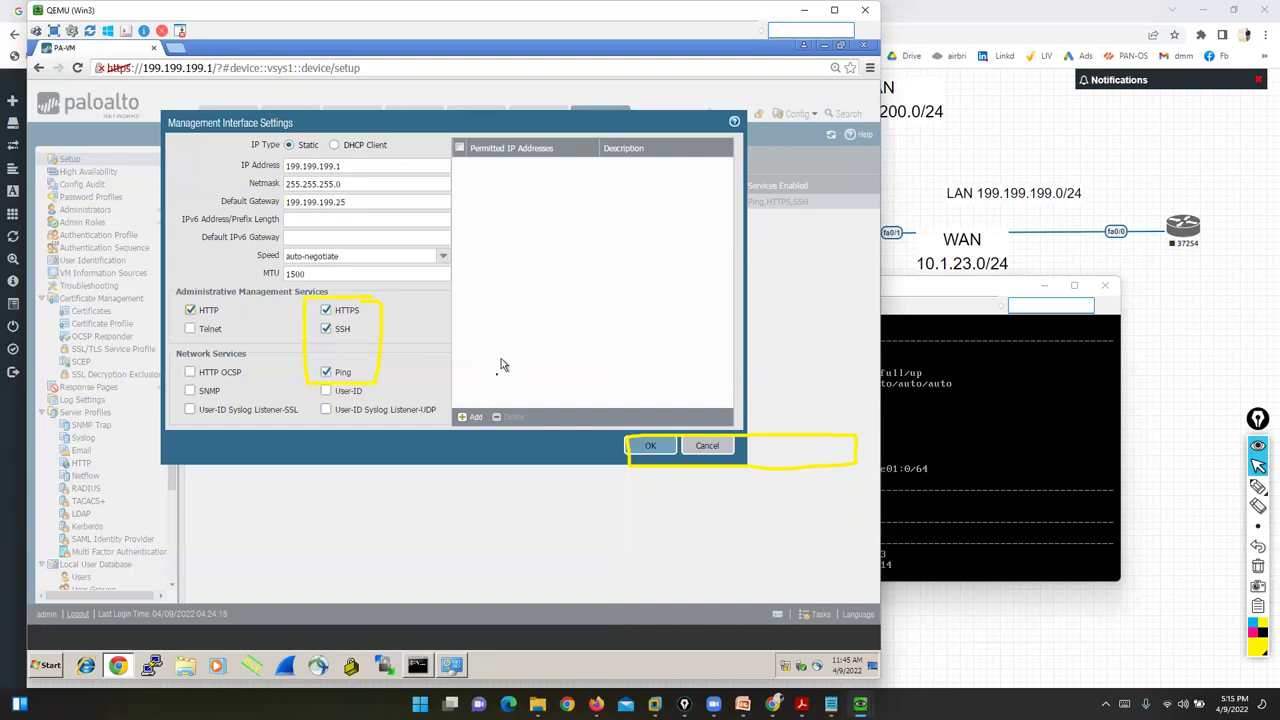
click(472, 417)
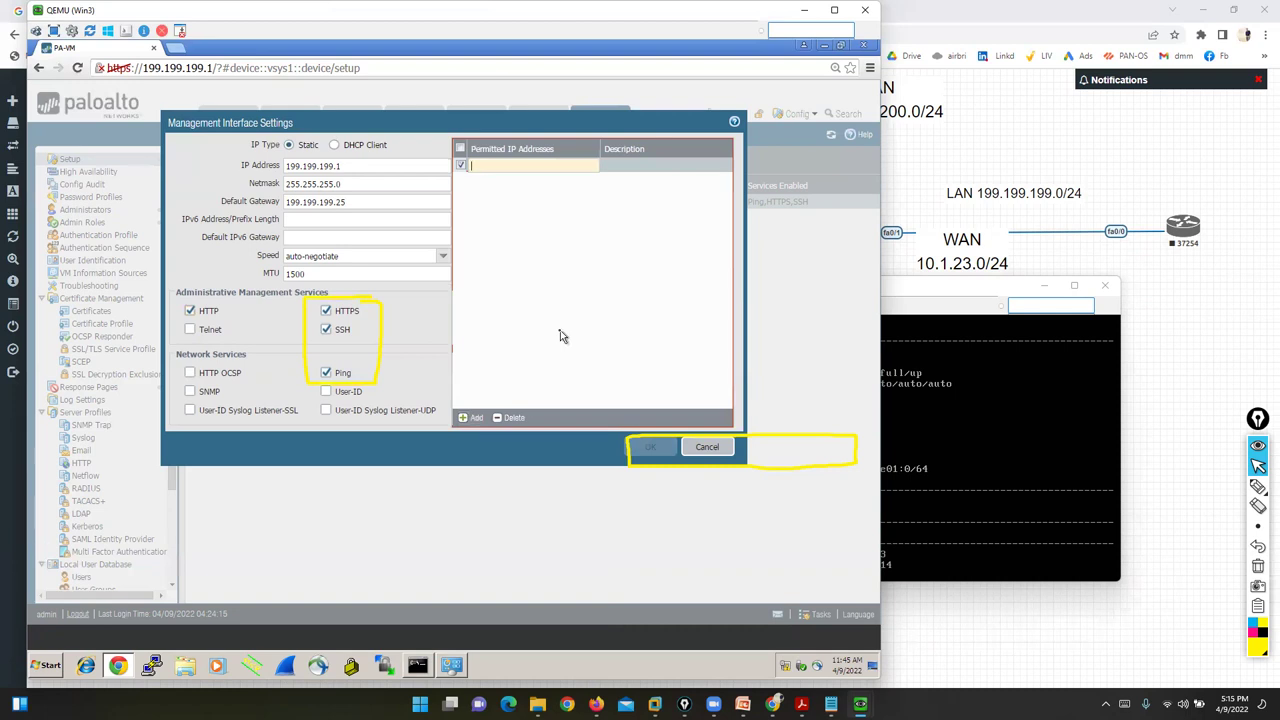
- Enter 199.199.199.55/32 as the permitted IP address and confirm the dialog with OK
text(199)
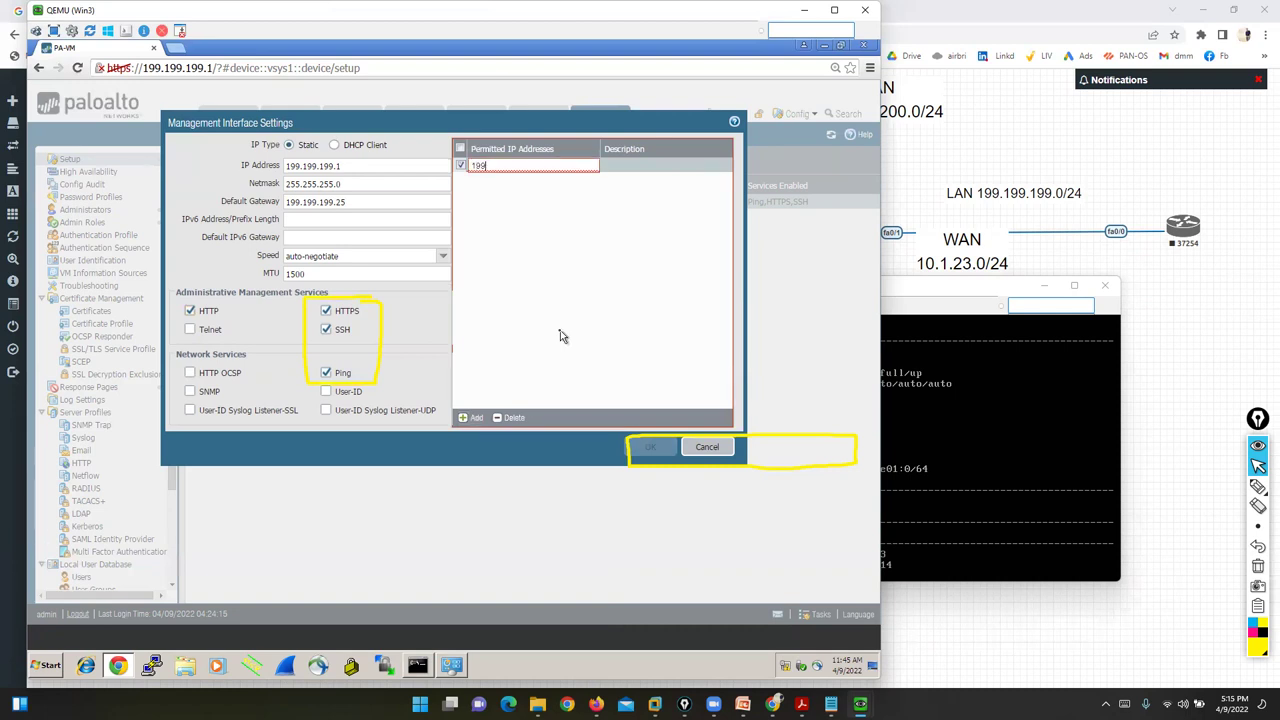
text(.199.199)
key(ctrl+a)
key(BackSpace)
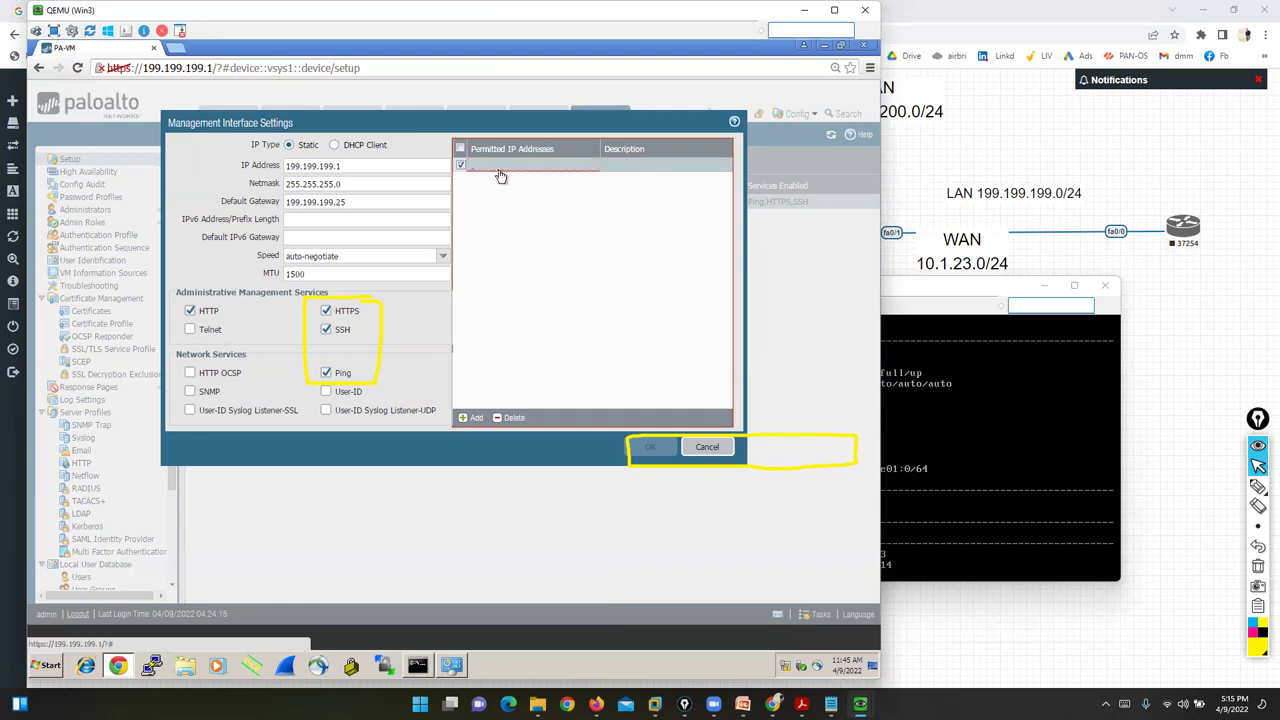
click(499, 167)
text(199.)
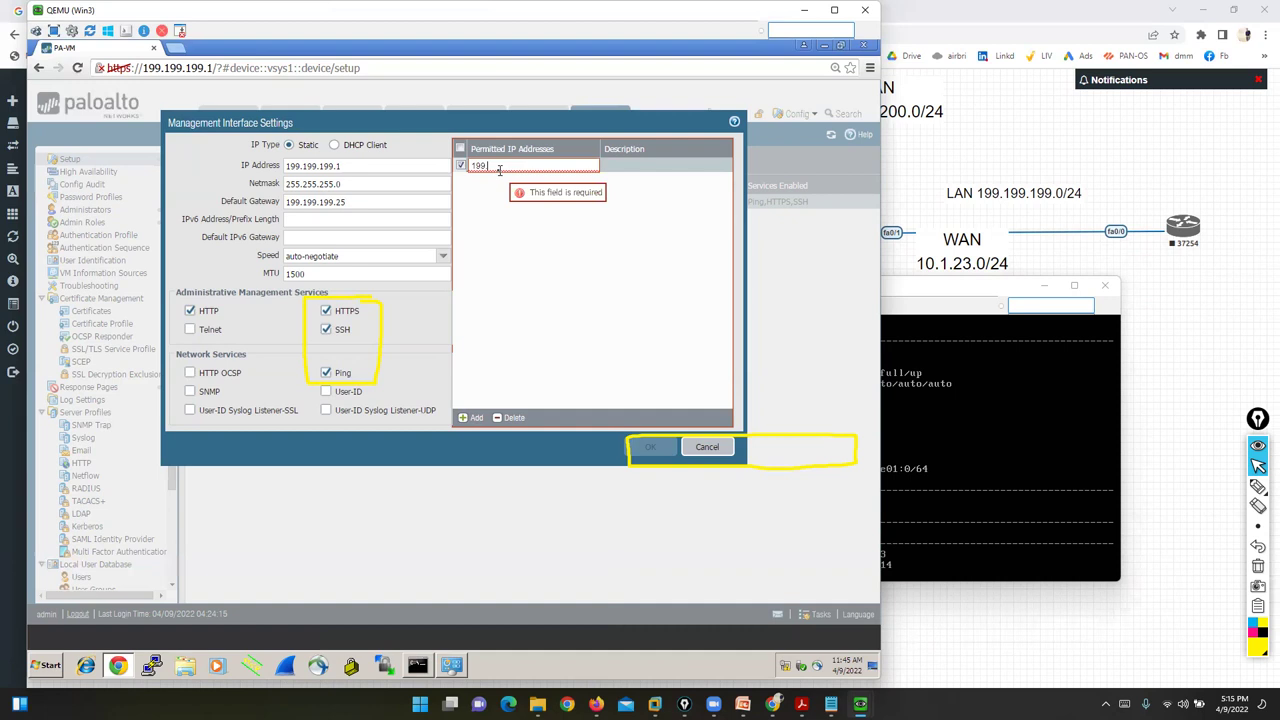
text(199.199.55)
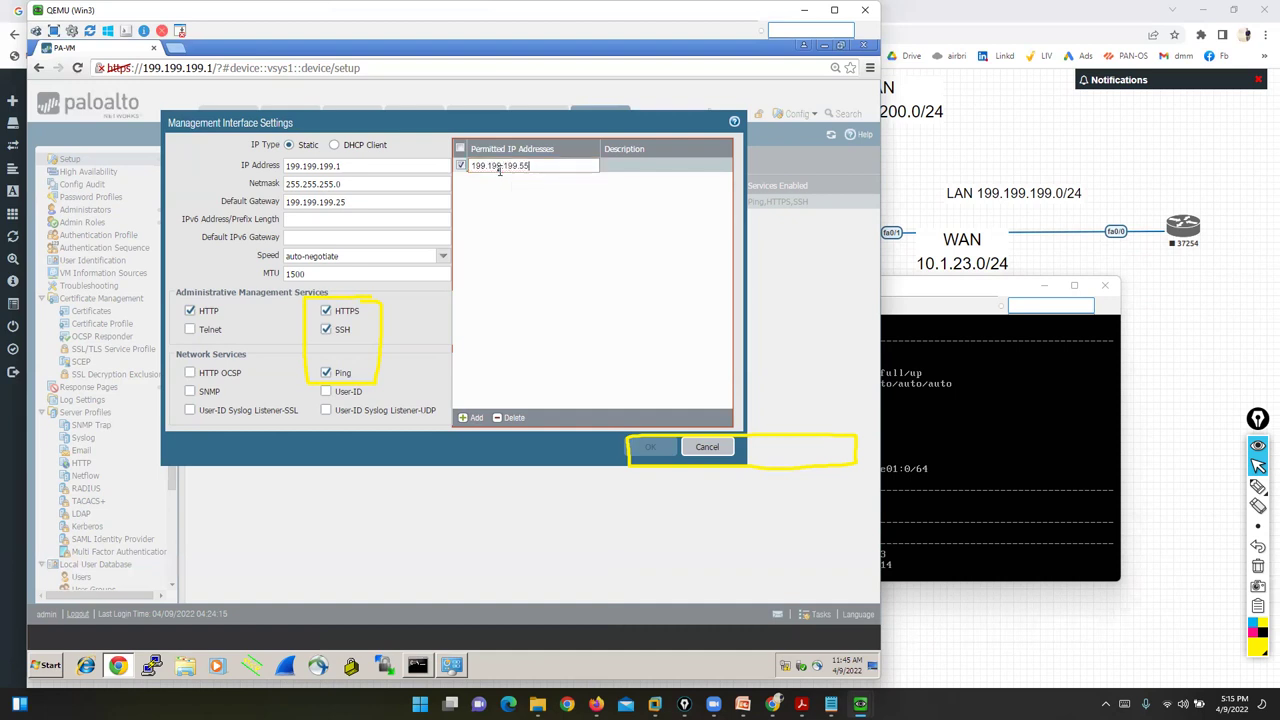
click(518, 226)
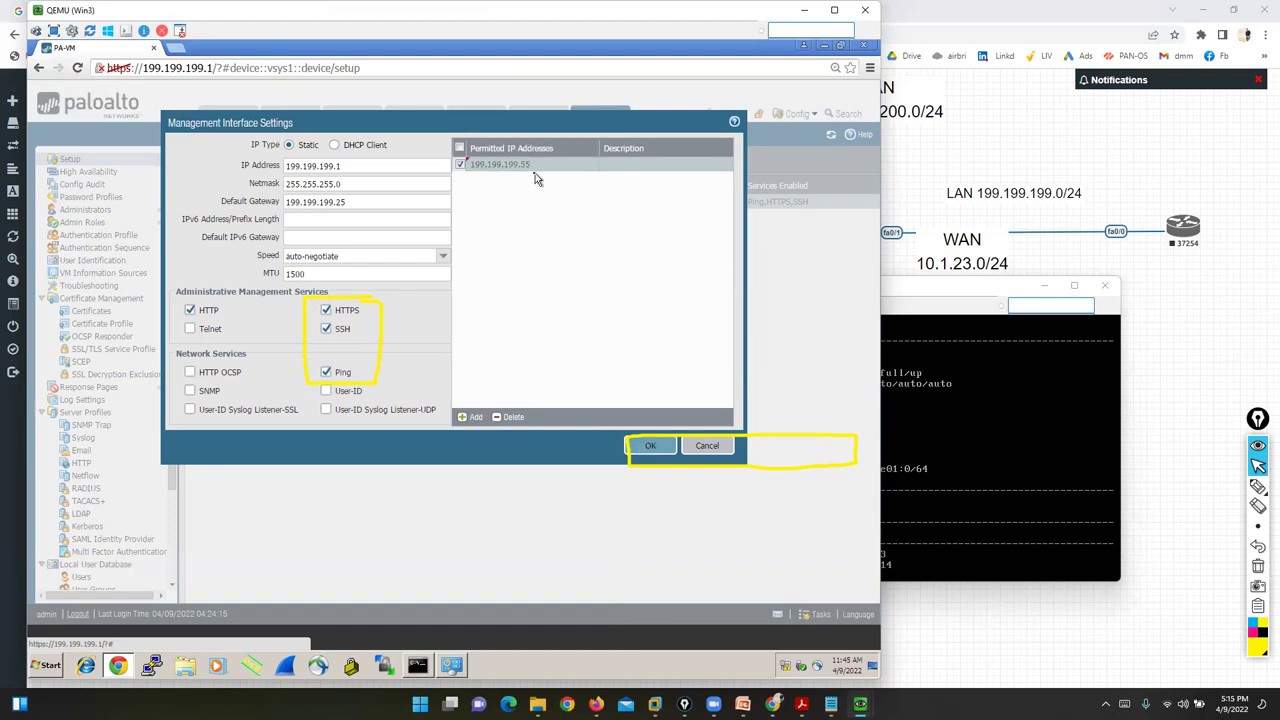
click(535, 173)
key(End)
text(/32)
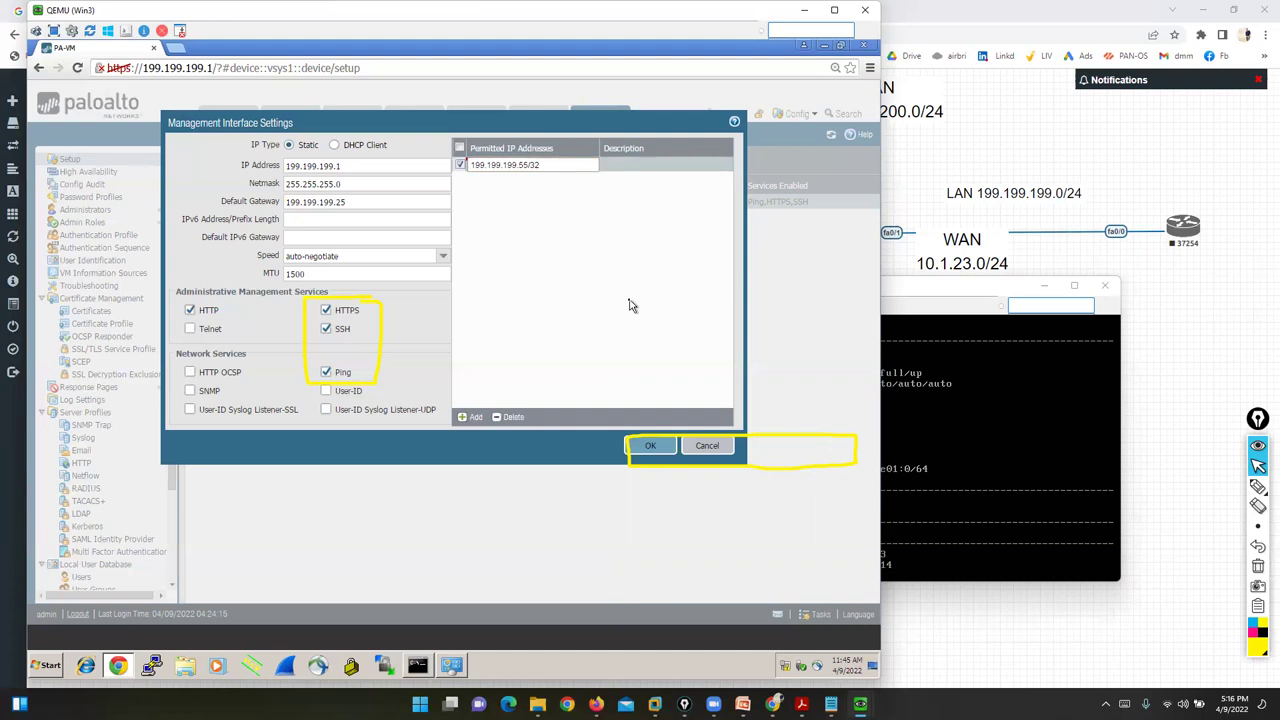
key(Tab)
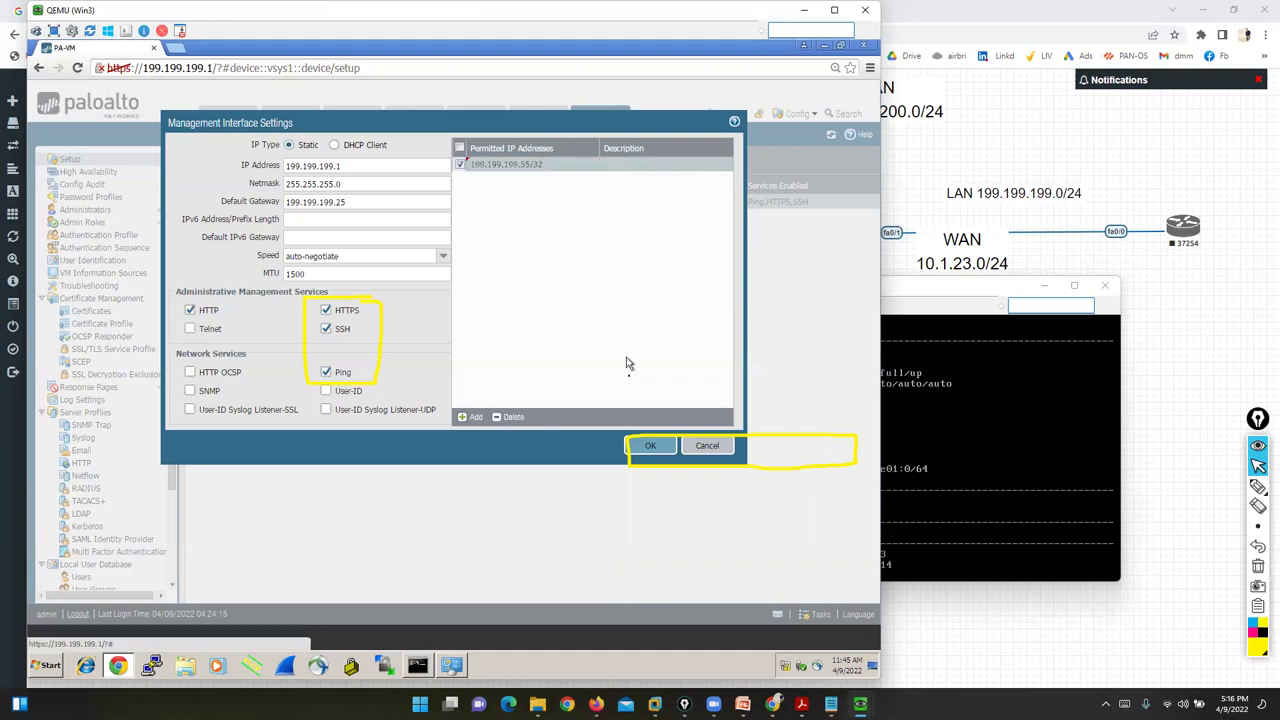
click(647, 450)
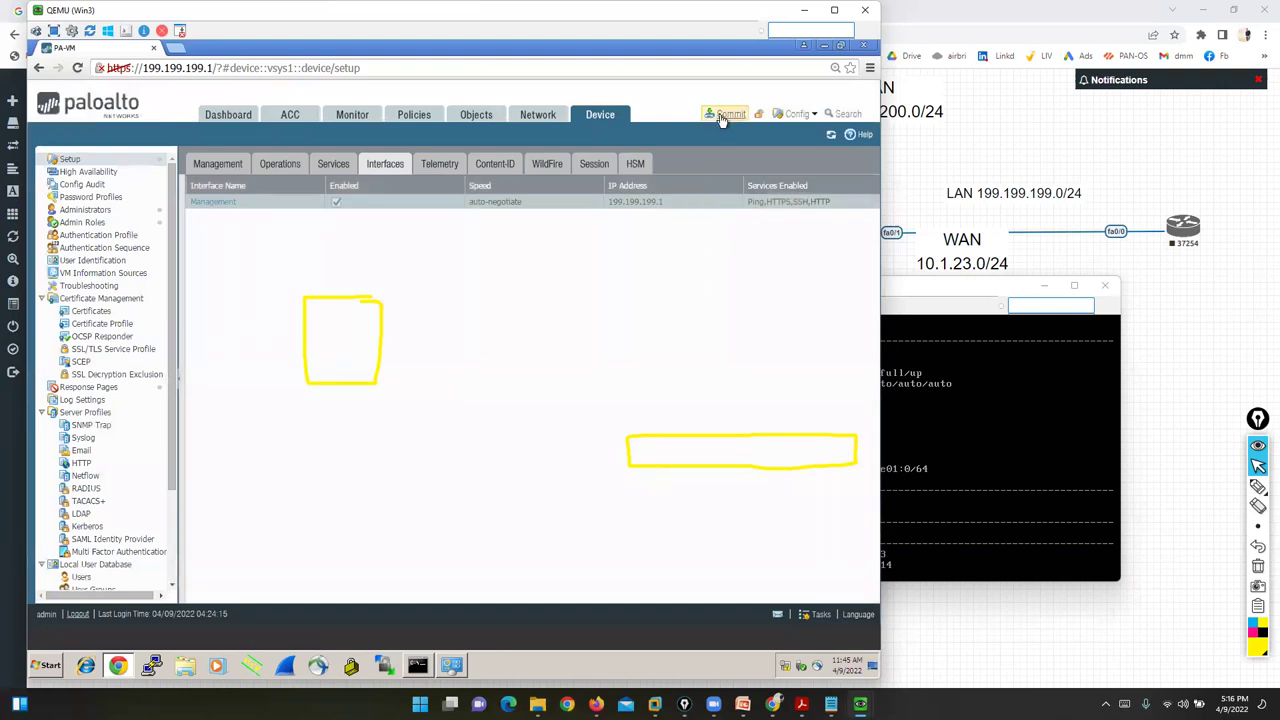
- Commit the gateway, HTTP and permitted IP changes to the firewall
click(724, 115)
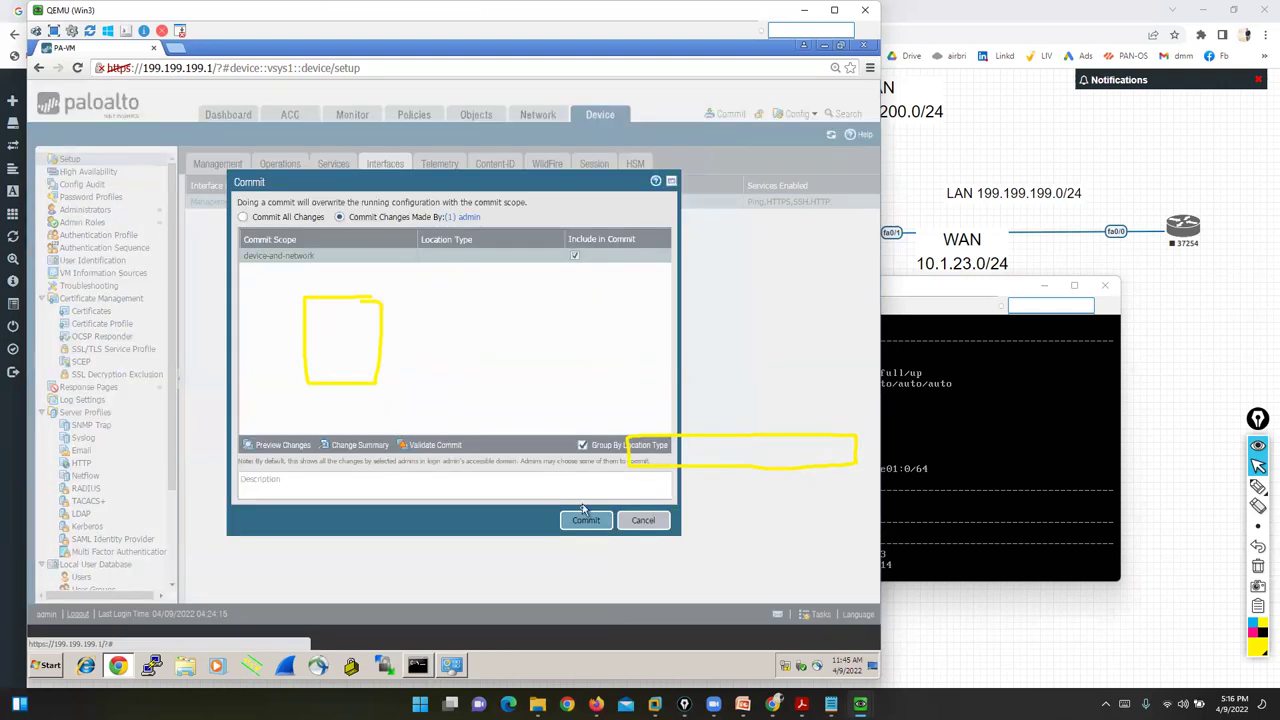
click(586, 520)
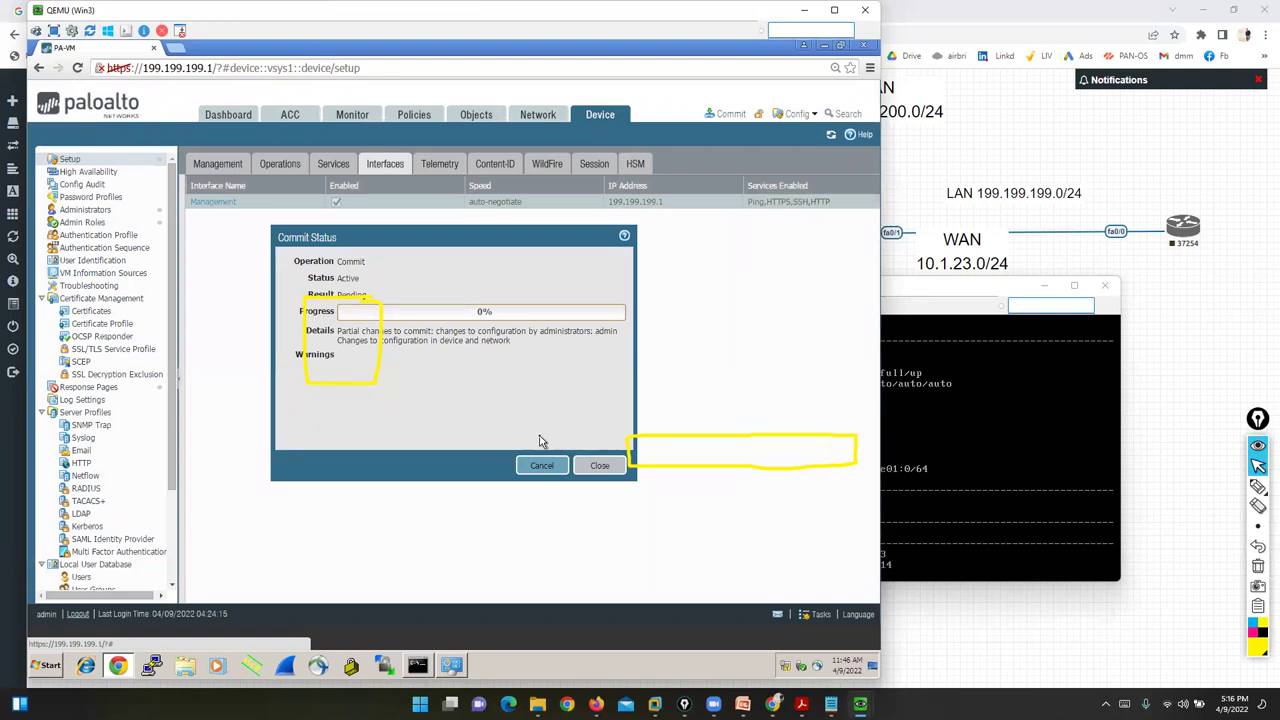
- Rerun show interface management in the firewall console to check the default gateway 199.199.199.25
click(415, 665)
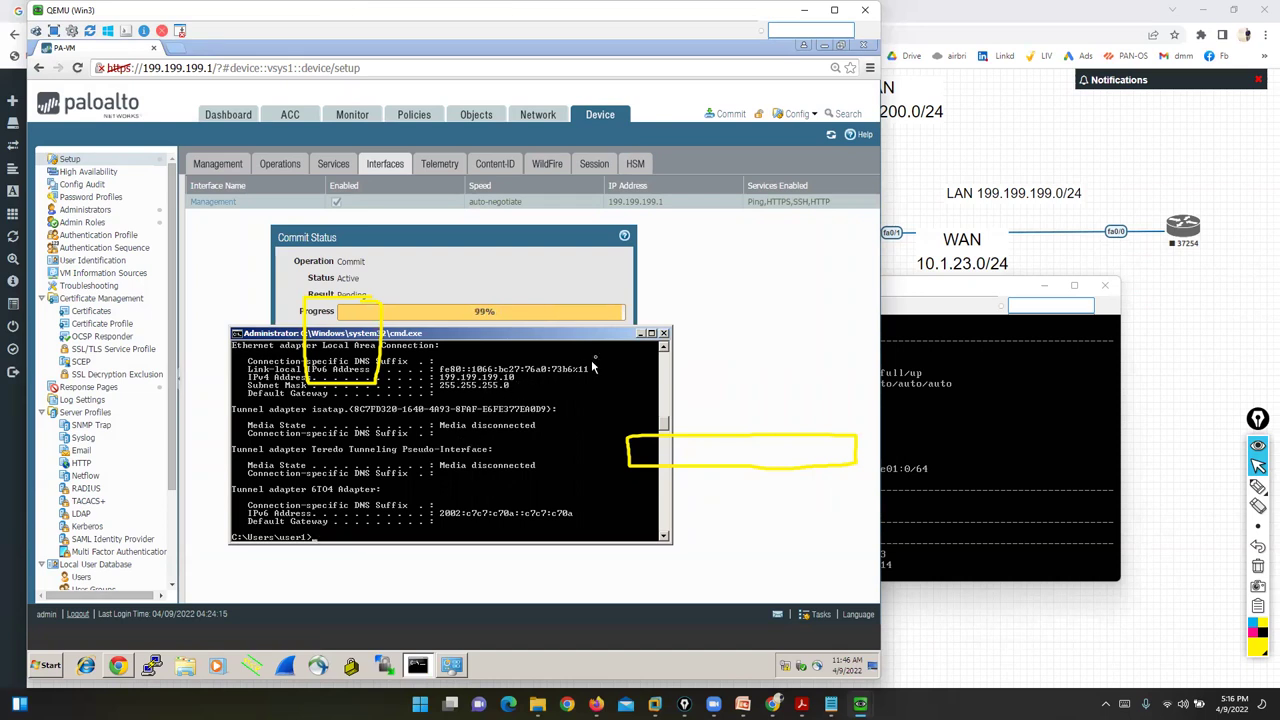
click(500, 320)
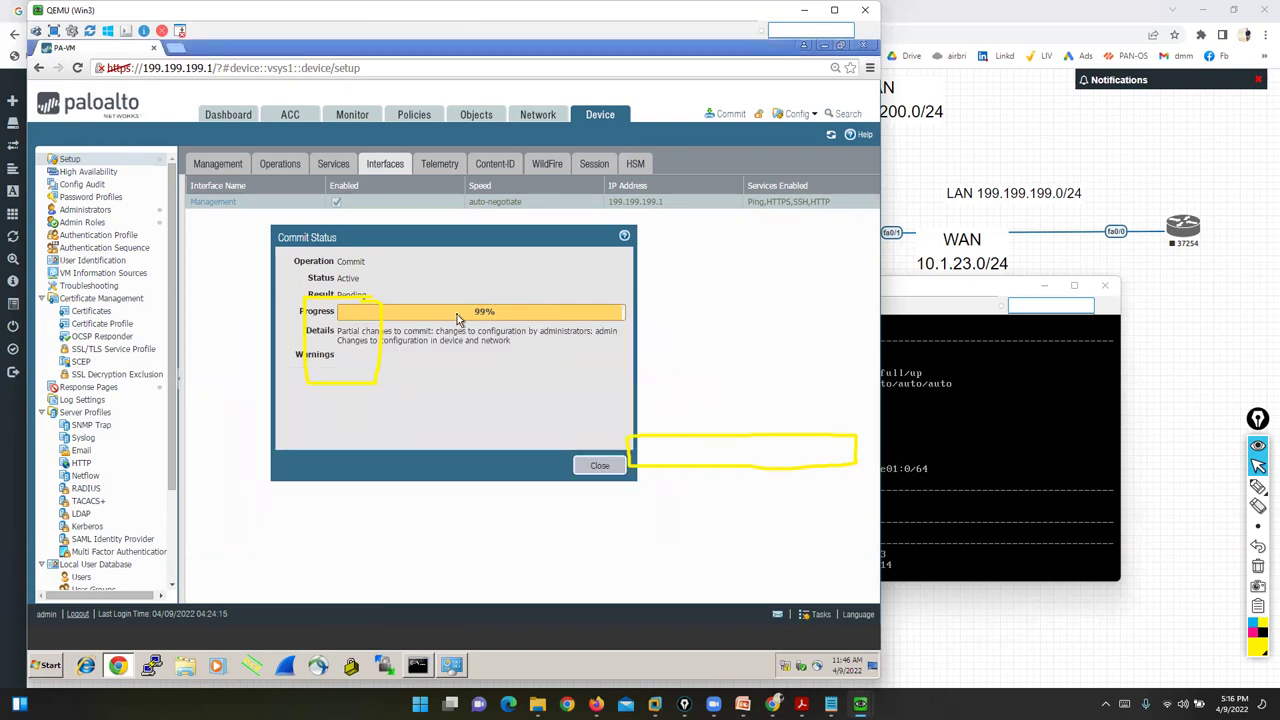
click(990, 472)
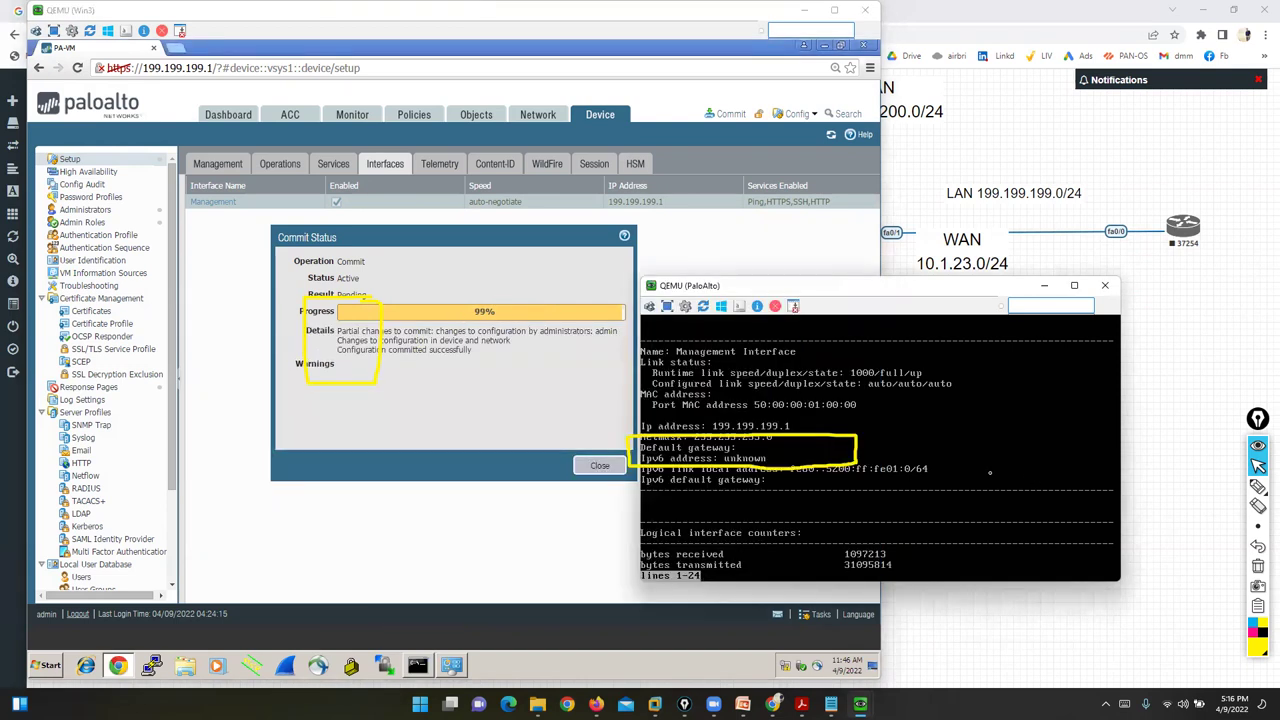
key(q)
key(Return)
key(Return)
key(Return)
key(Return)
key(Up)
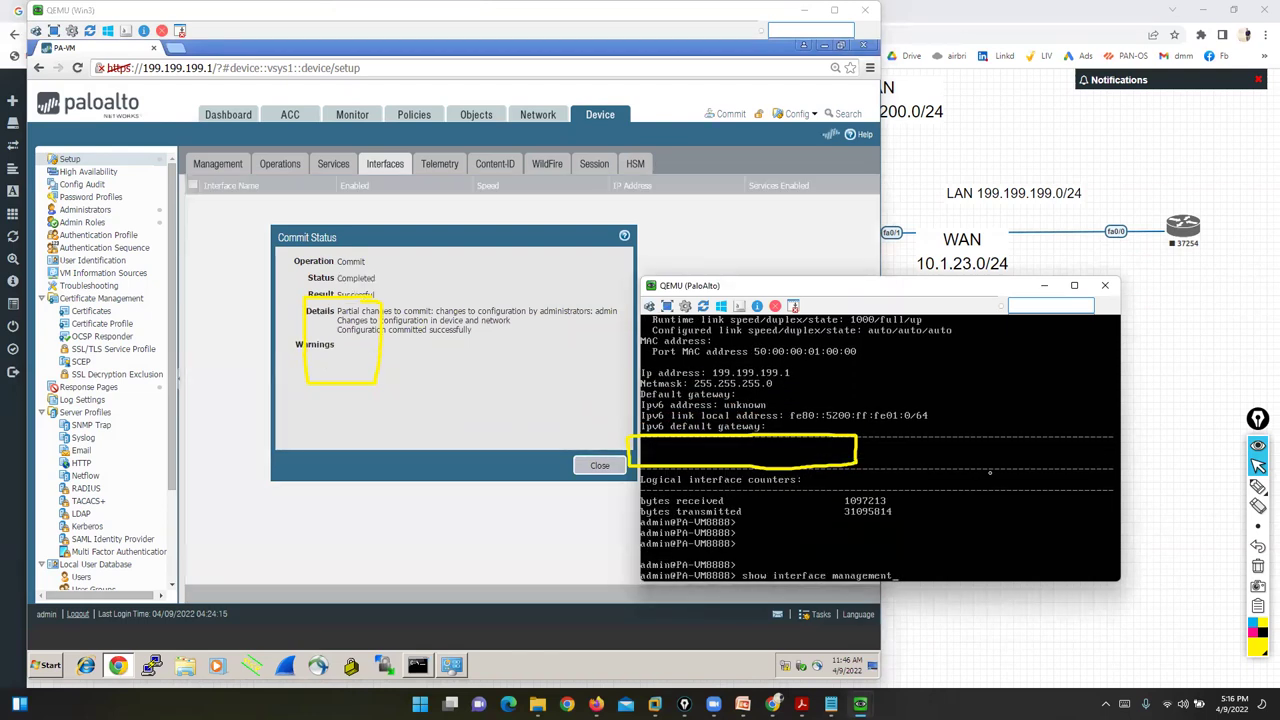
key(Return)
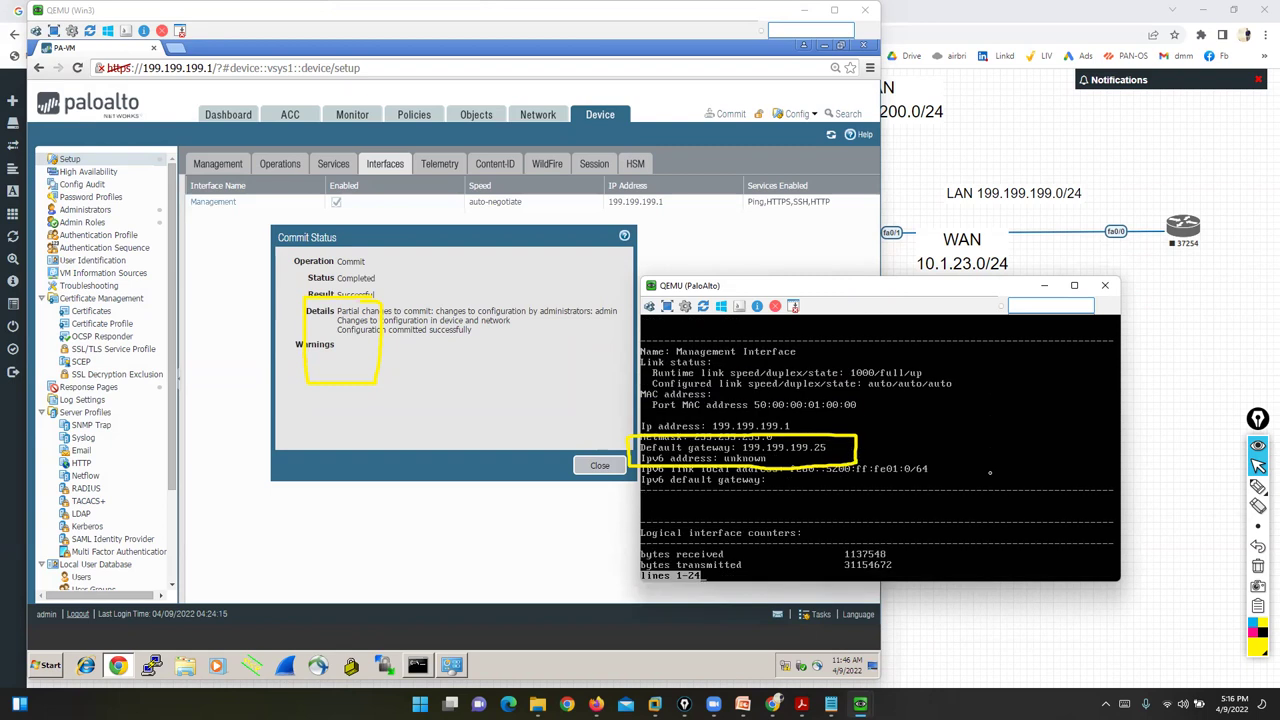
- Scroll through the console output, then return to the successful commit status
click(1258, 488)
mouse_move(836, 446)
mouse_down()
mouse_move(848, 462)
mouse_move(870, 430)
mouse_up()
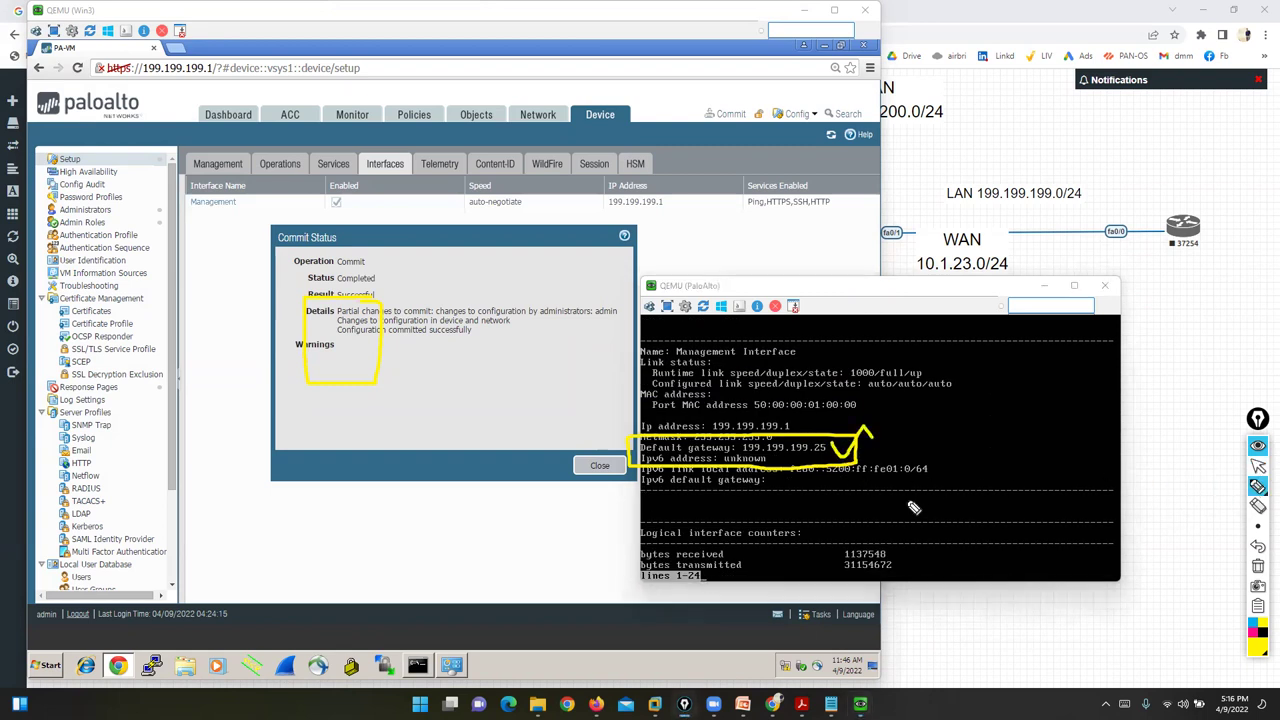
click(1258, 566)
click(1258, 466)
click(410, 410)
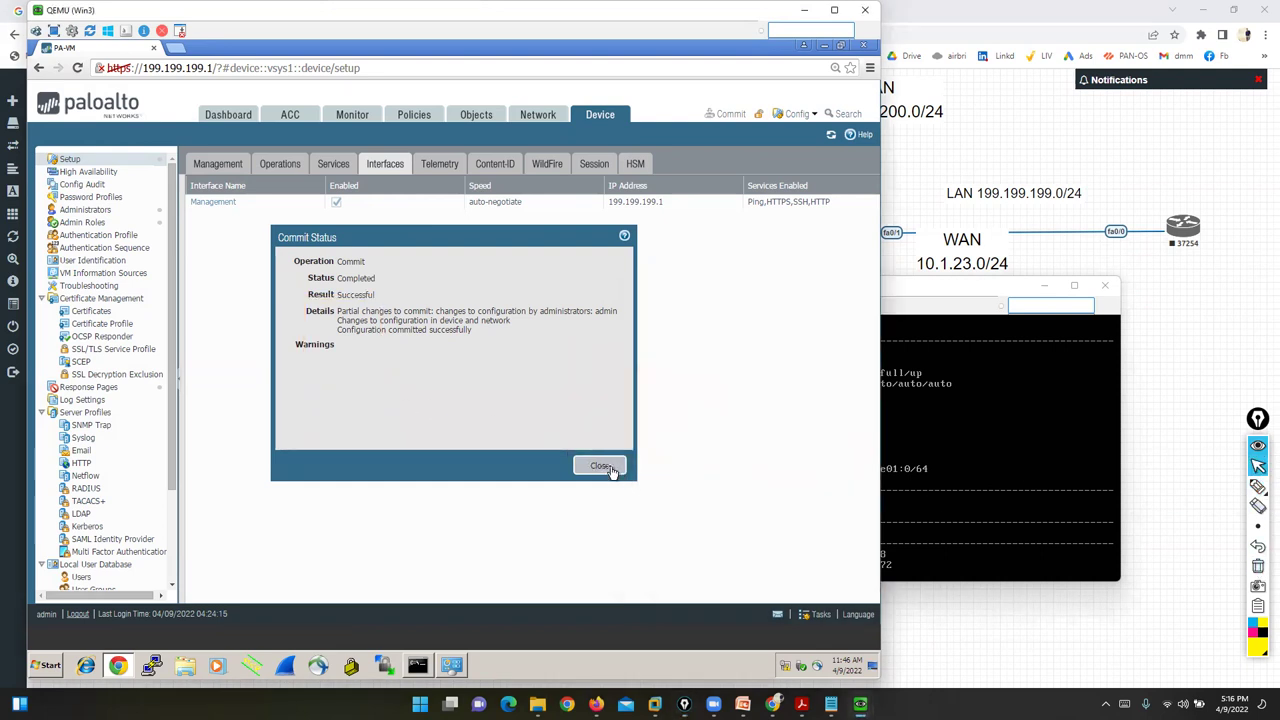
- Close the commit status and web interface, then ping 199.199.199.1 from the command prompt
click(599, 465)
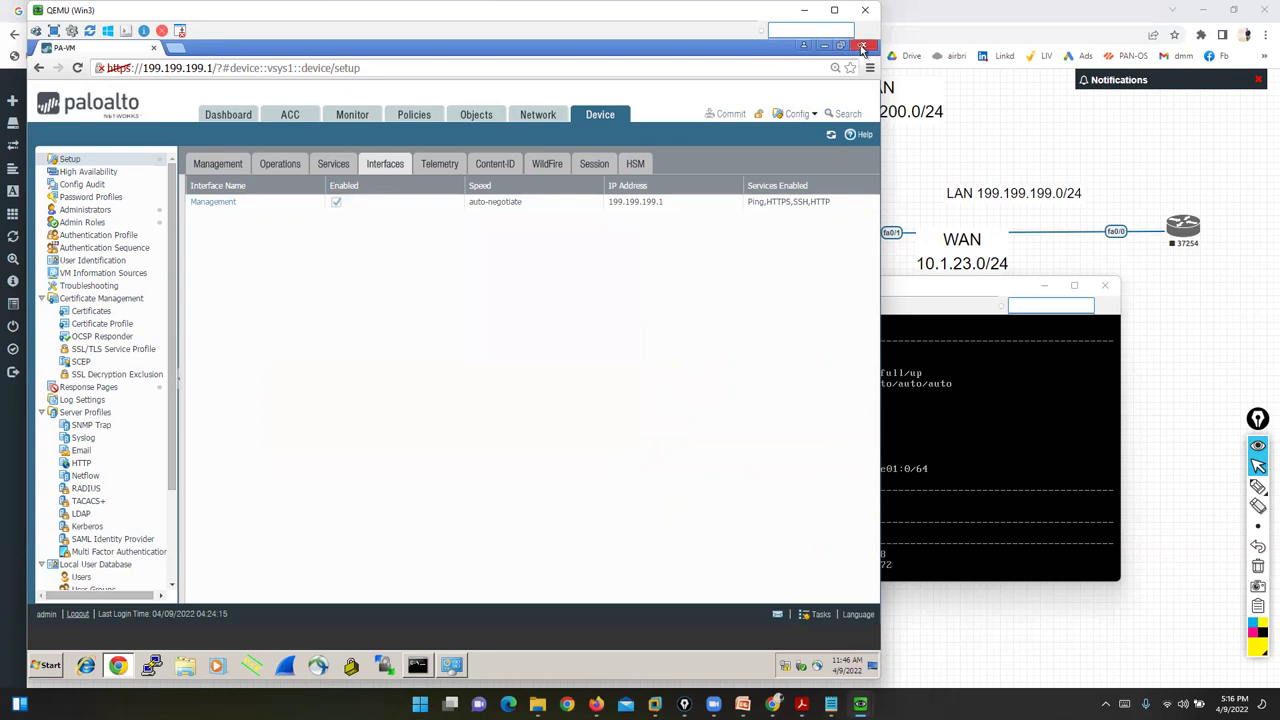
click(862, 47)
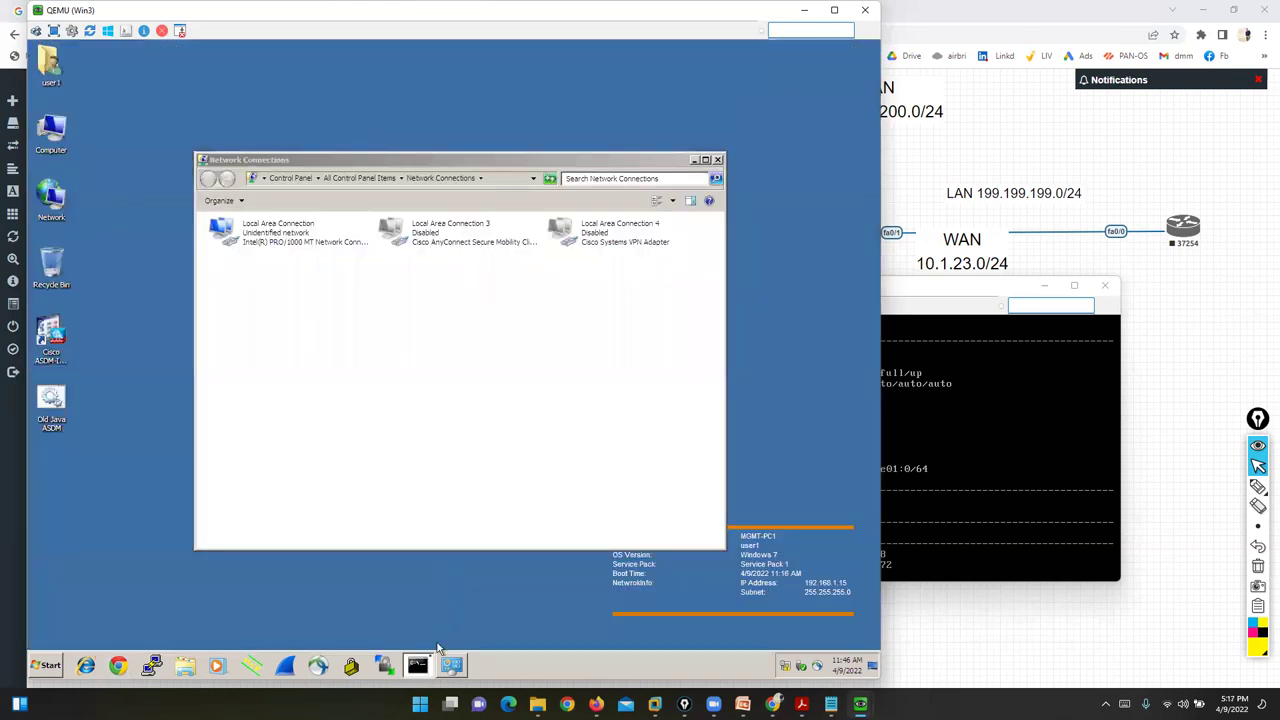
click(416, 668)
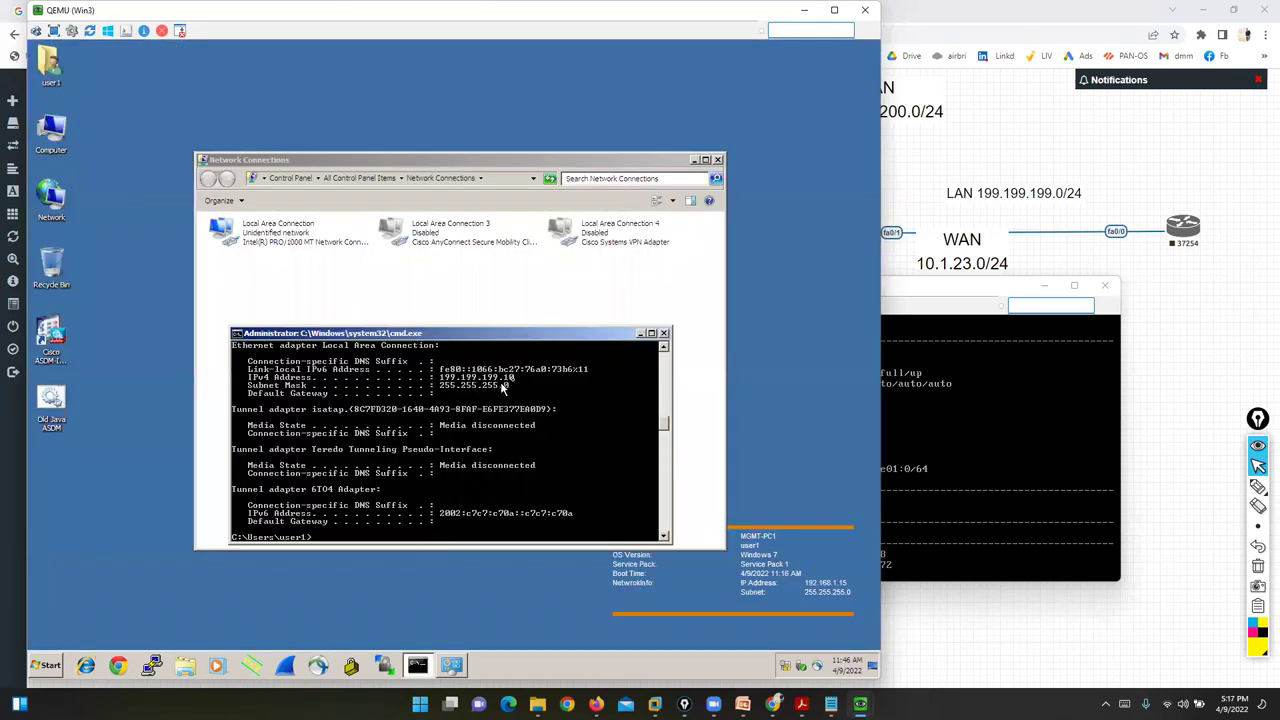
text(ping 199.199.199.1)
key(Return)
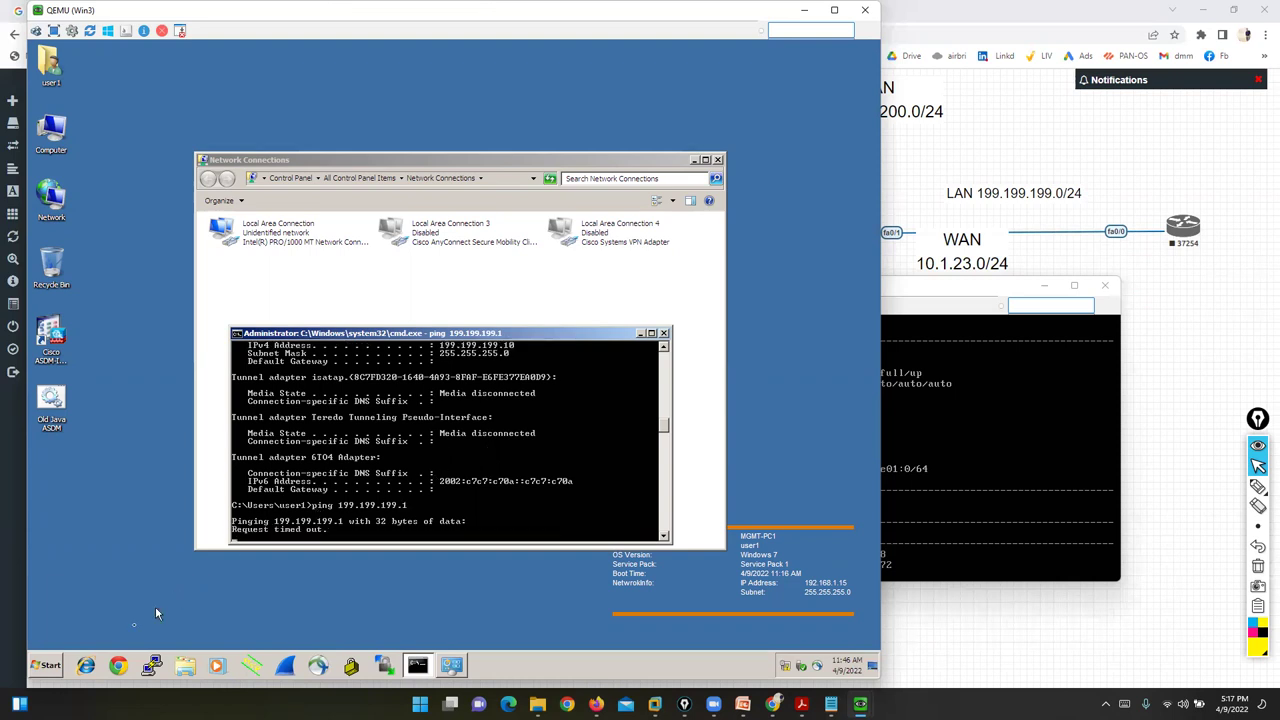
click(118, 665)
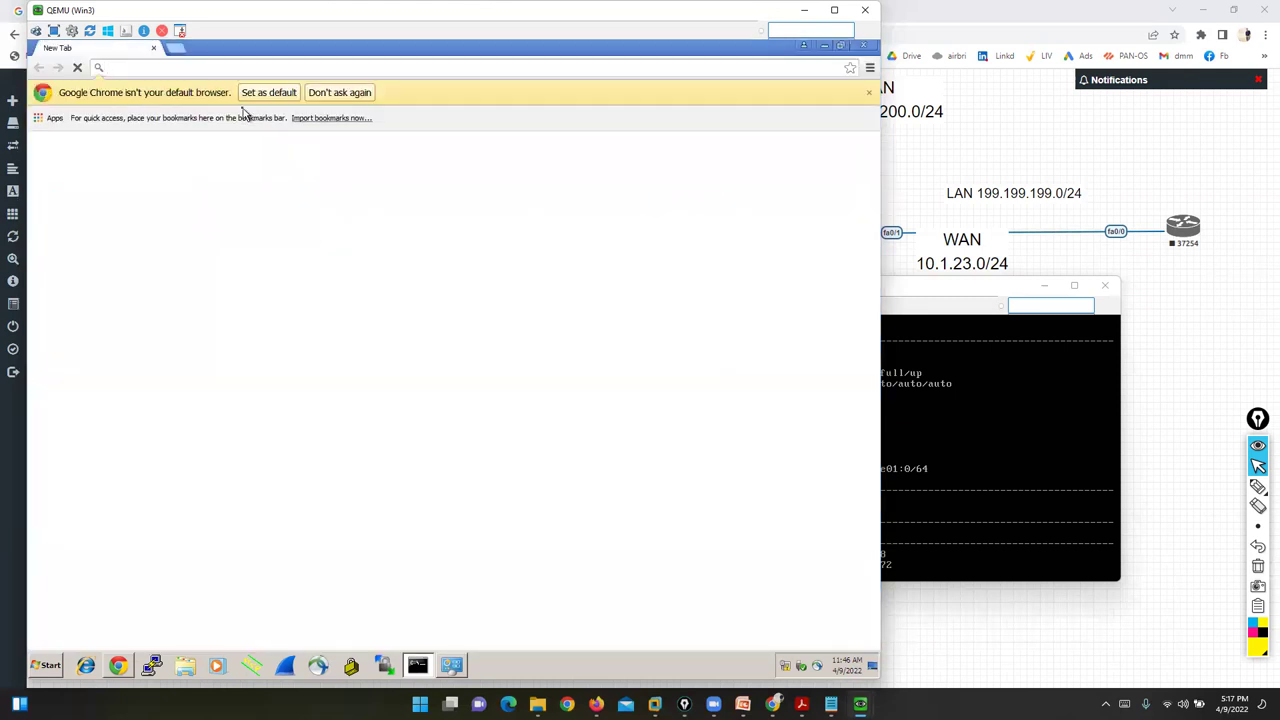
- Try loading the firewall address 199.199.199.1 in Chrome
text(199)
key(Right)
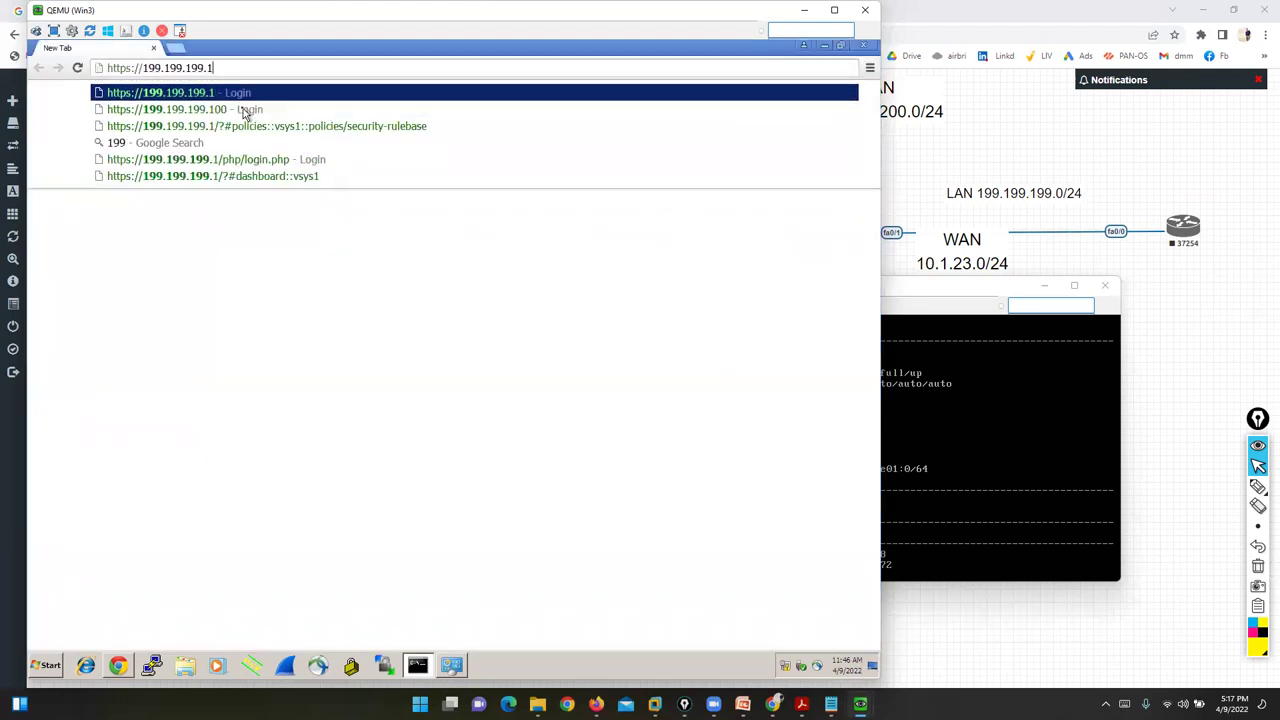
key(Return)
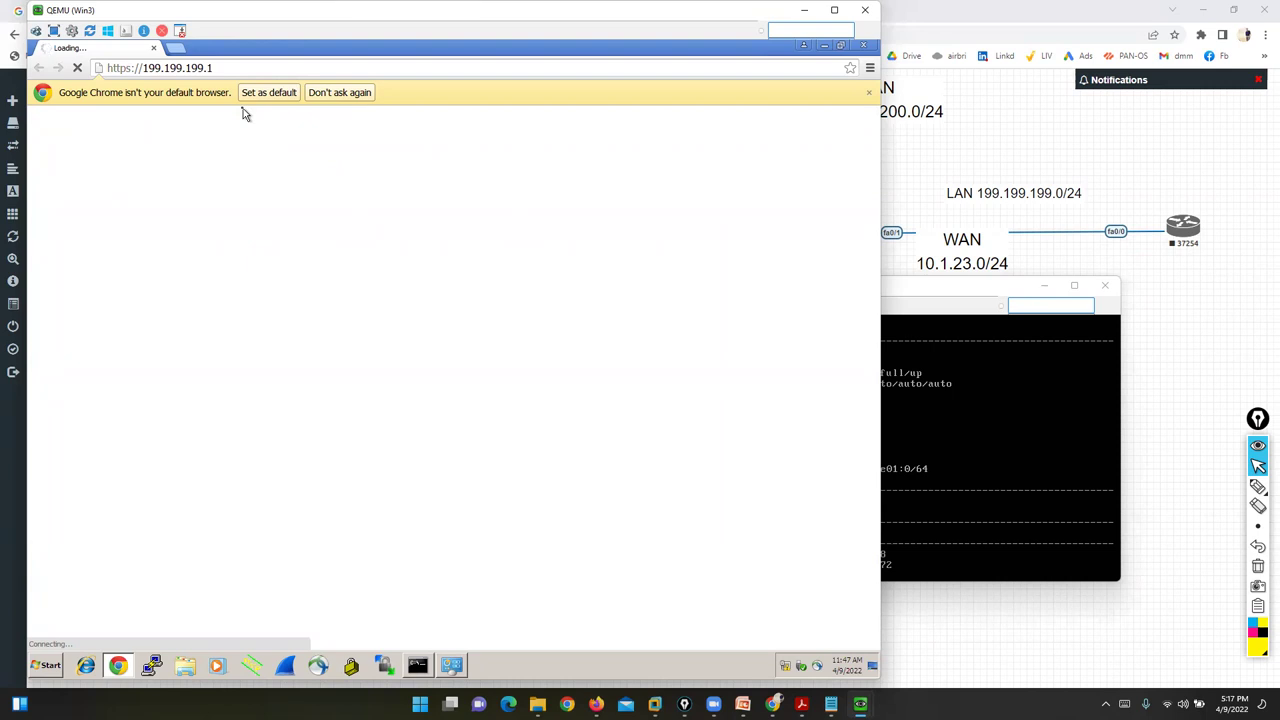
- Run the ncpa.cpl command in the command prompt to open Network Connections
click(417, 665)
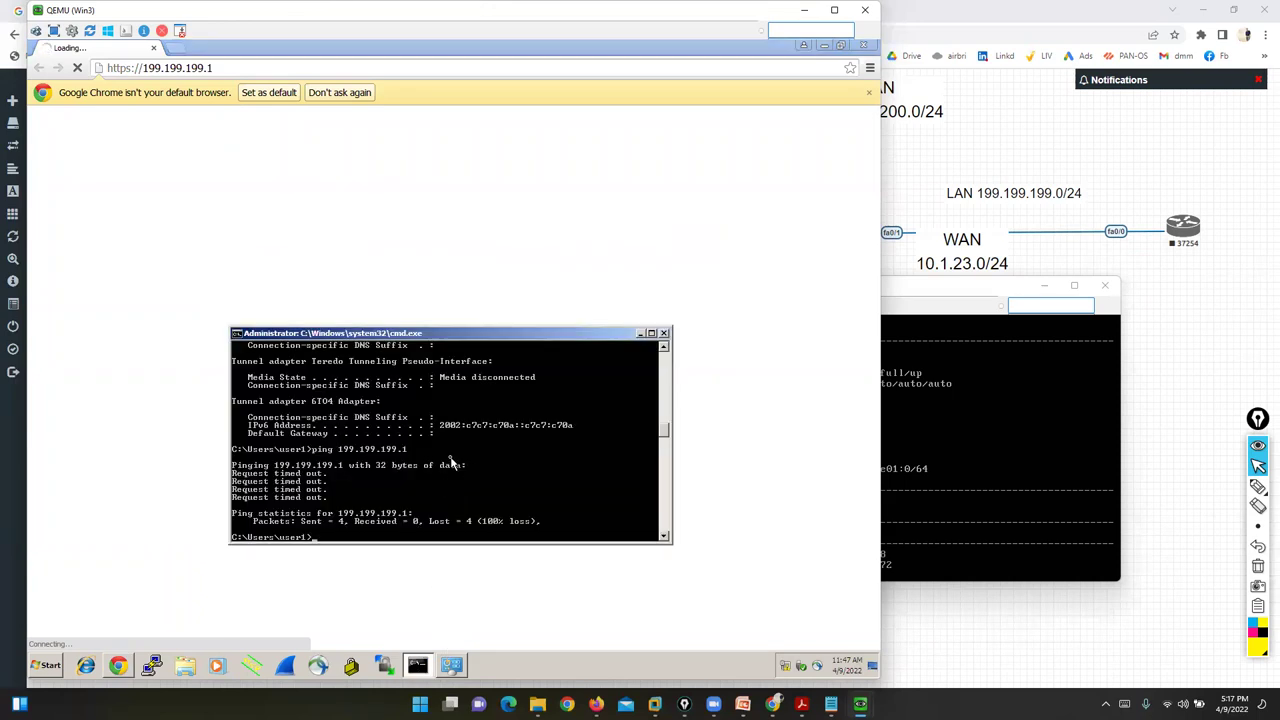
text(ncpac.cpl)
key(Return)
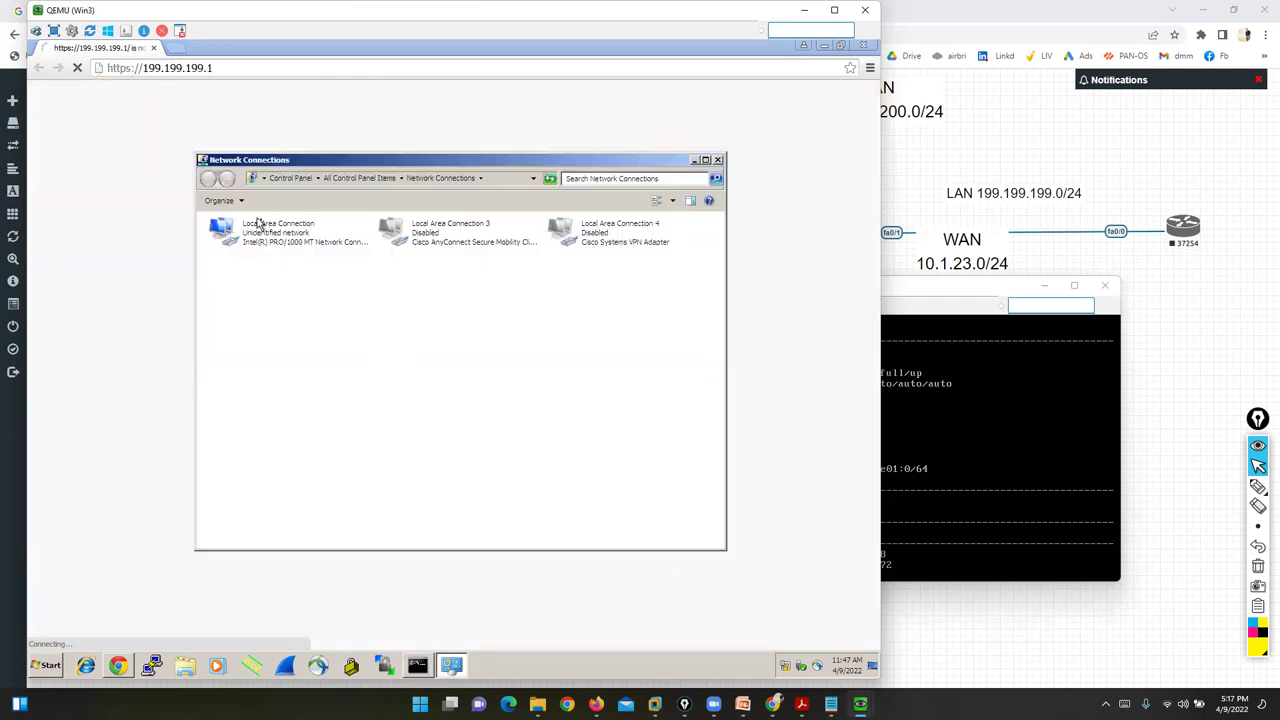
- Change the Local Area Connection IPv4 address to 199.199.199.55, mask 255.255.255.0, and close Network Connections
right_click(263, 223)
click(293, 331)
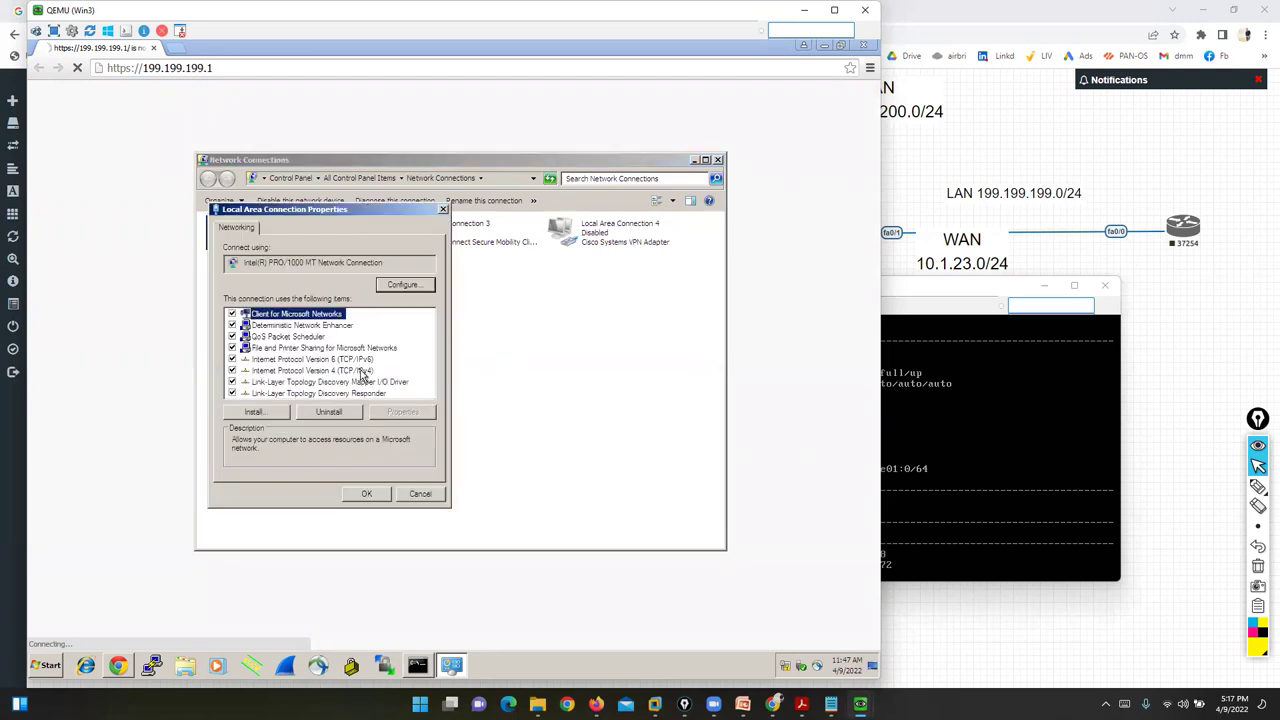
click(363, 371)
click(405, 413)
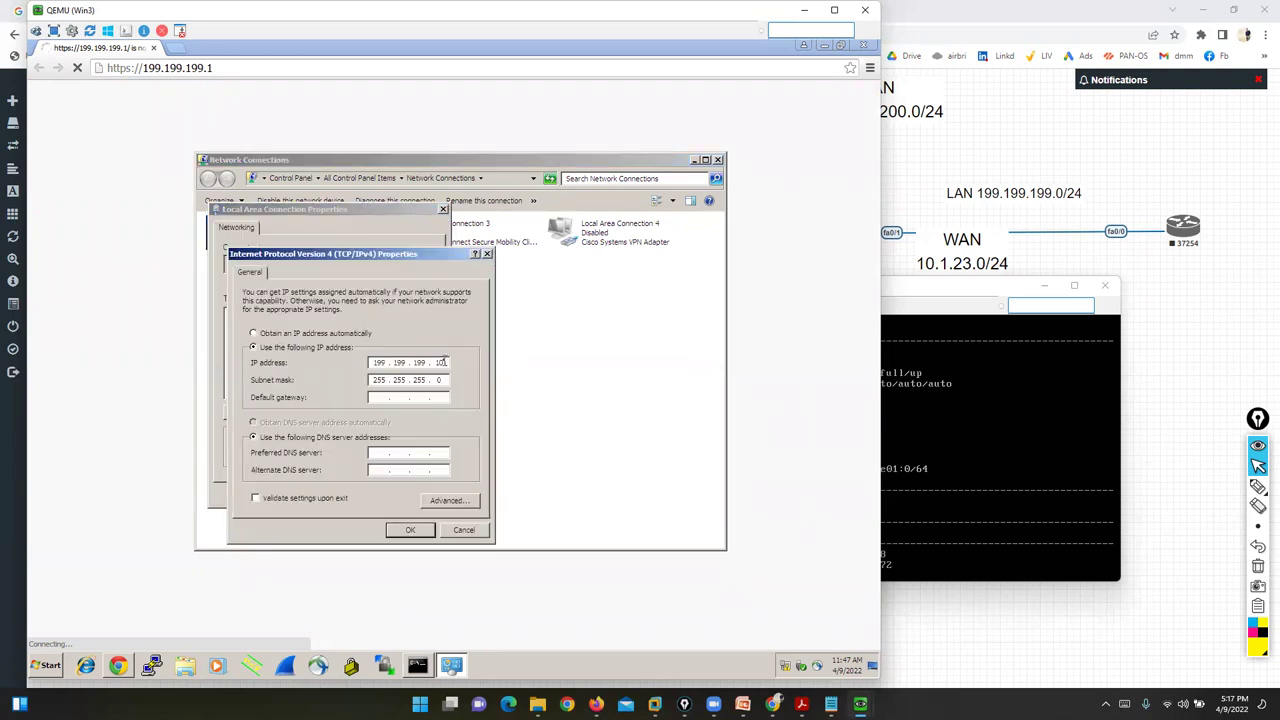
text(55)
click(400, 530)
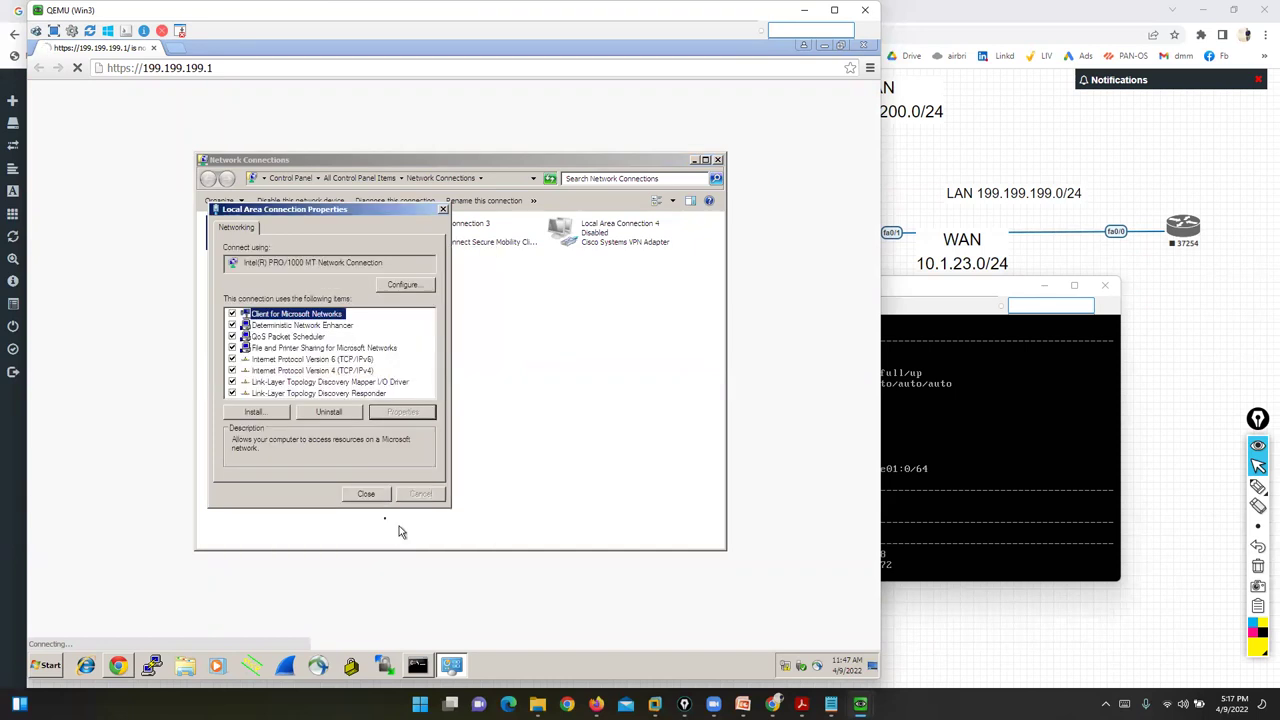
click(363, 495)
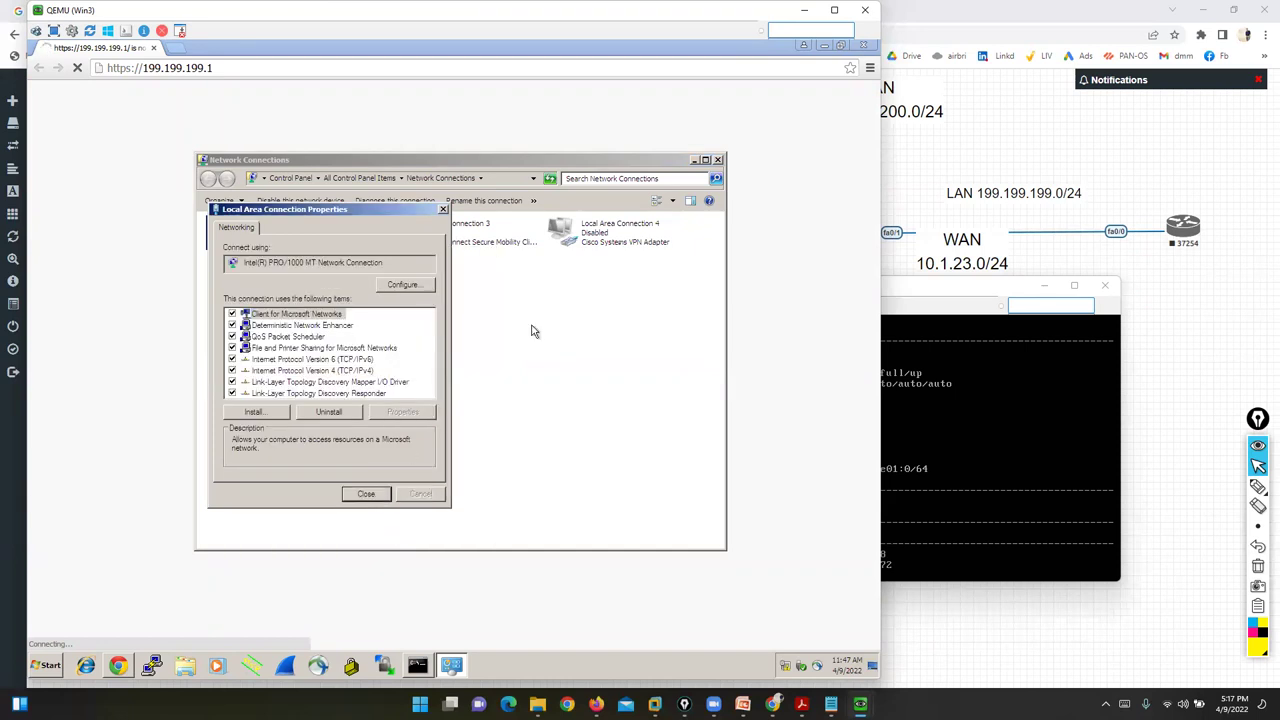
click(718, 161)
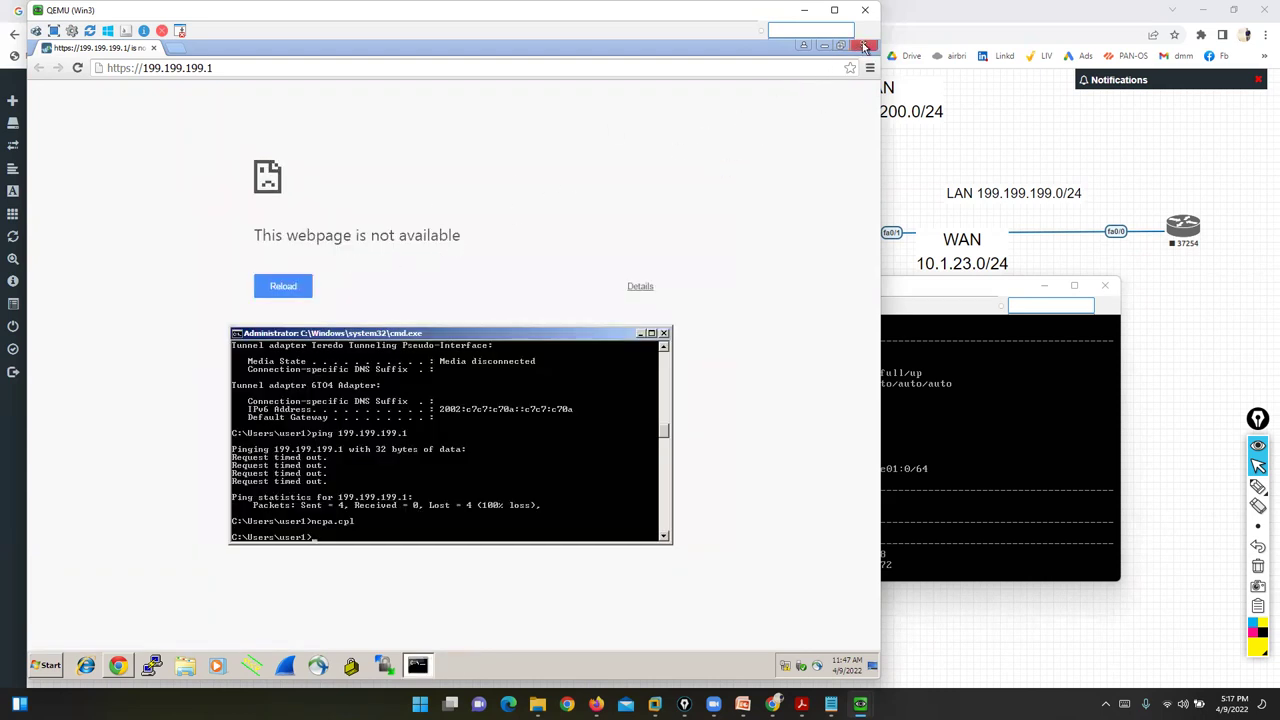
- Close the error page and run ipconfig to confirm the PC address 199.199.199.55
click(864, 45)
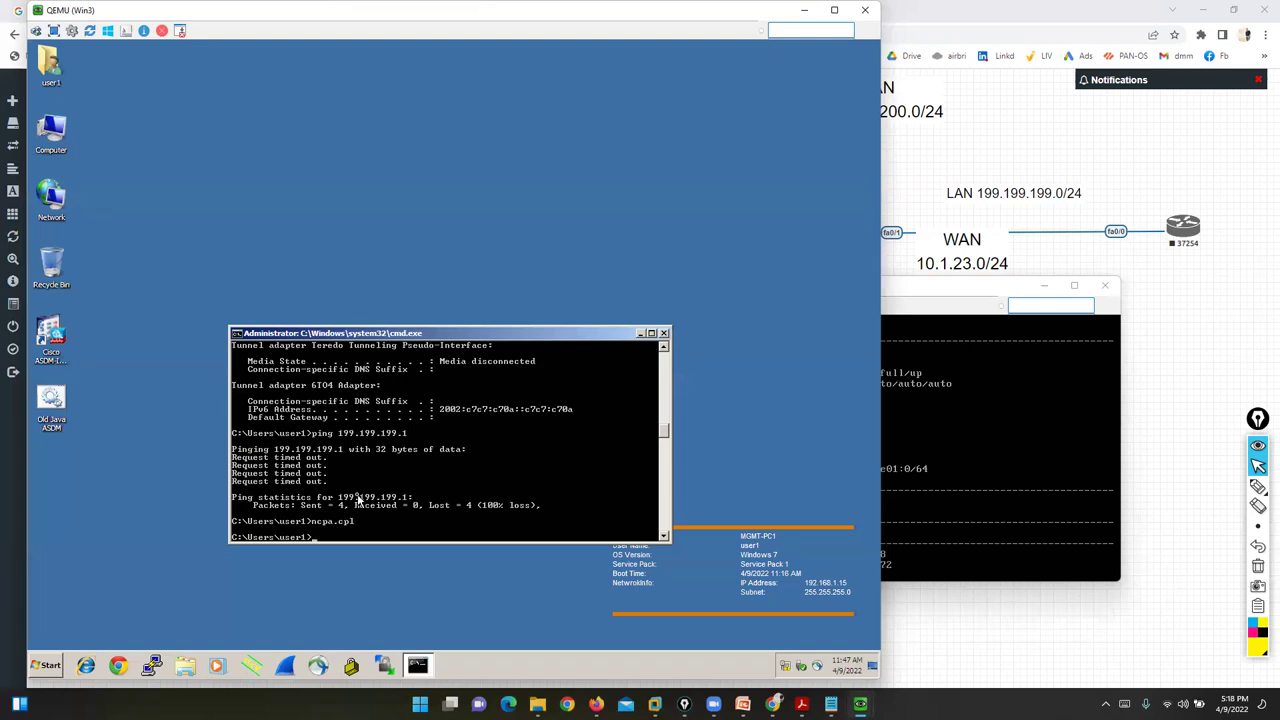
text(ipconfig)
key(Return)
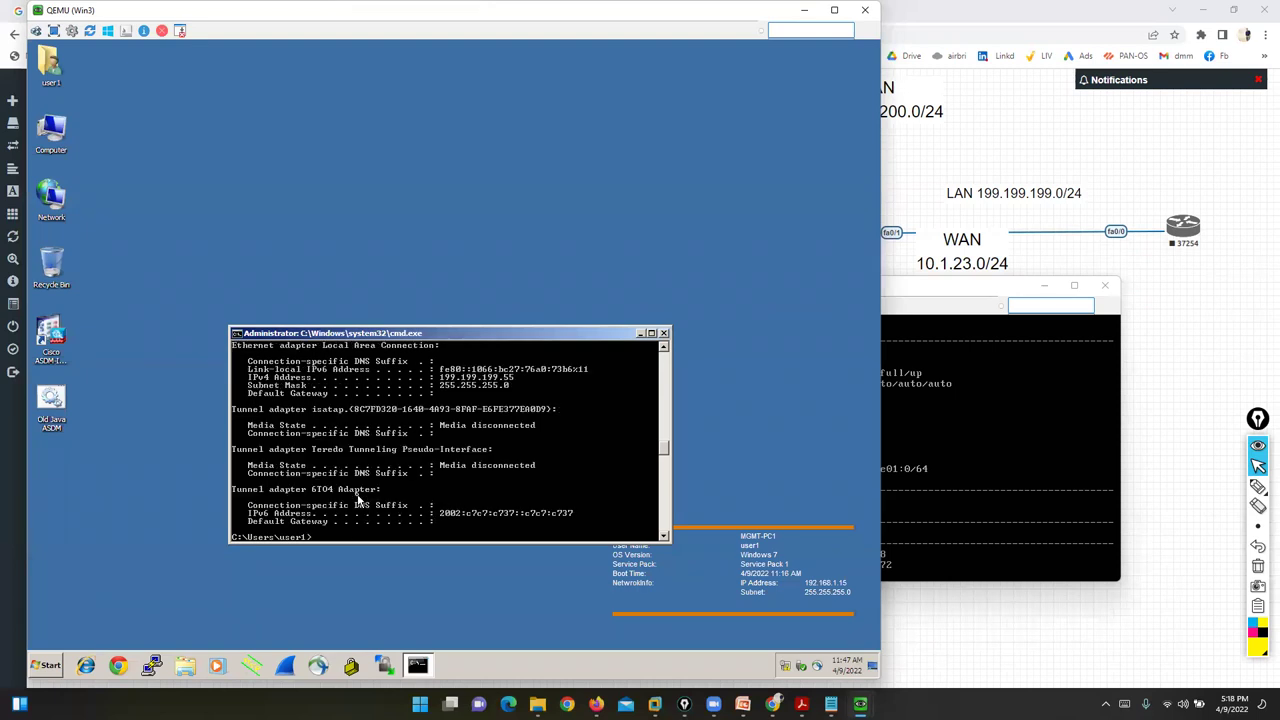
- Ping 199.199.199.1 and get all 4 replies
text(ping 199.199.199.1)
key(Return)
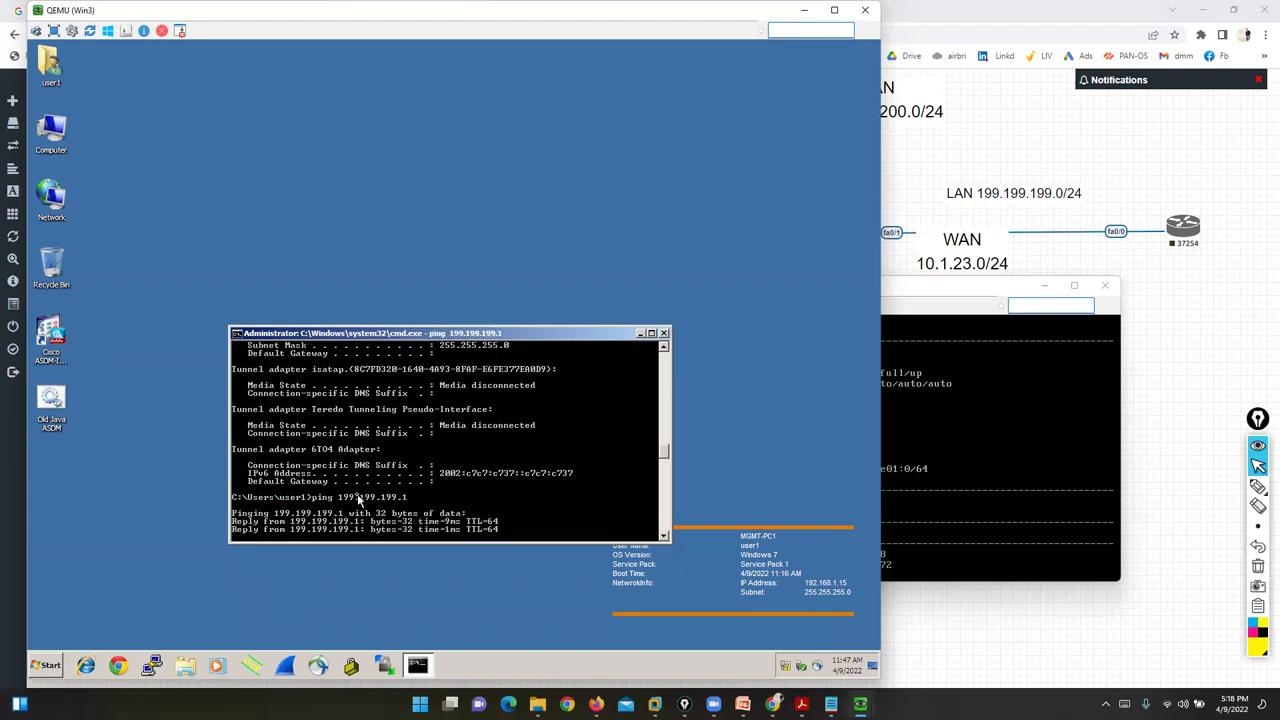
click(118, 665)
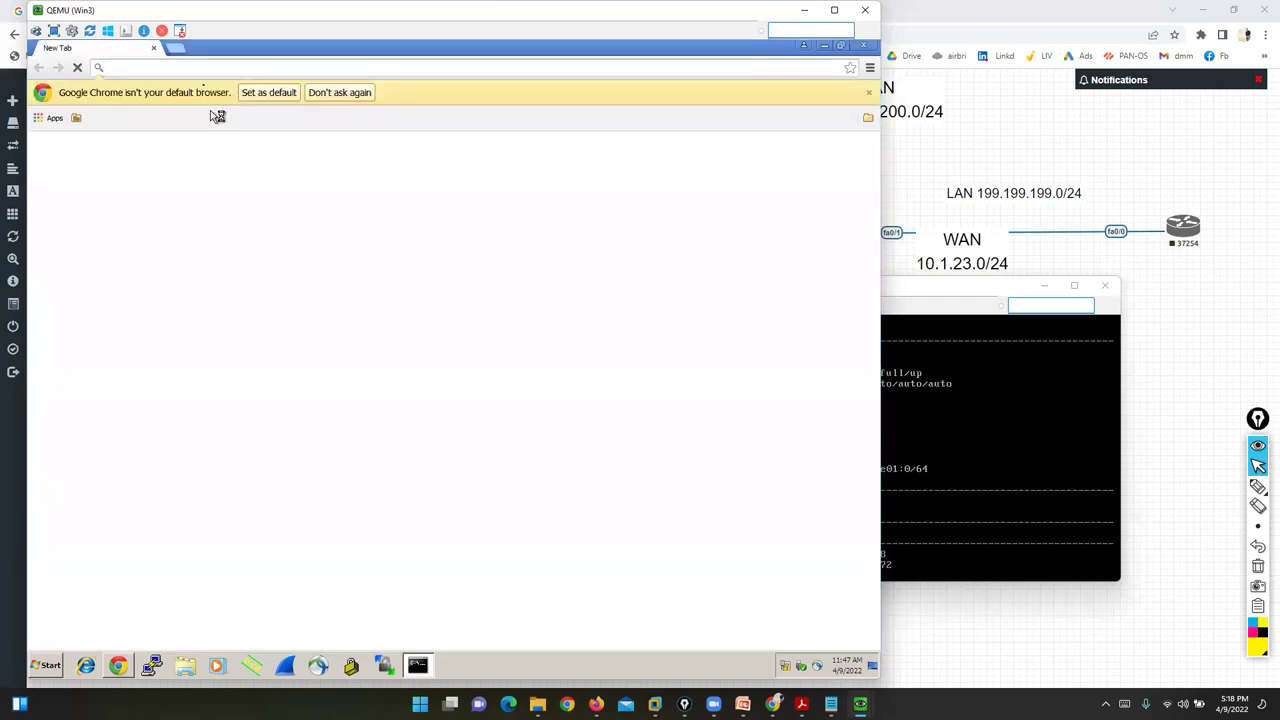
text(199.199.199.1)
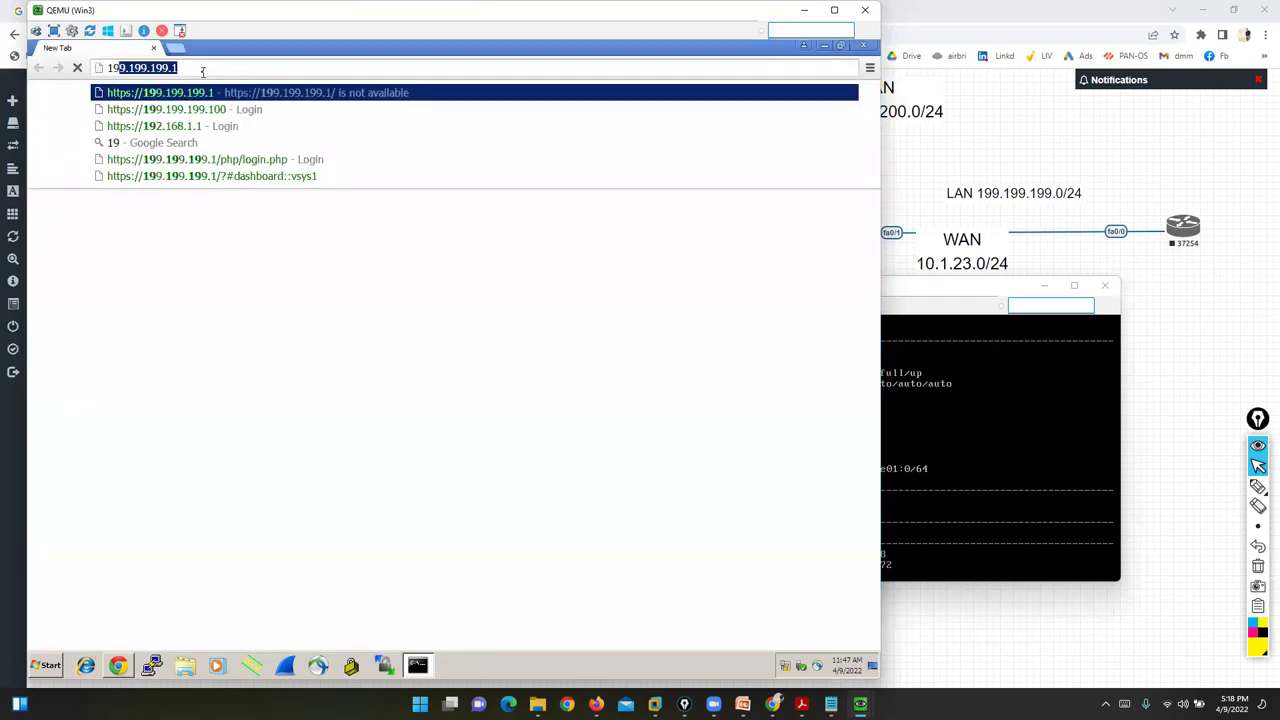
key(Return)
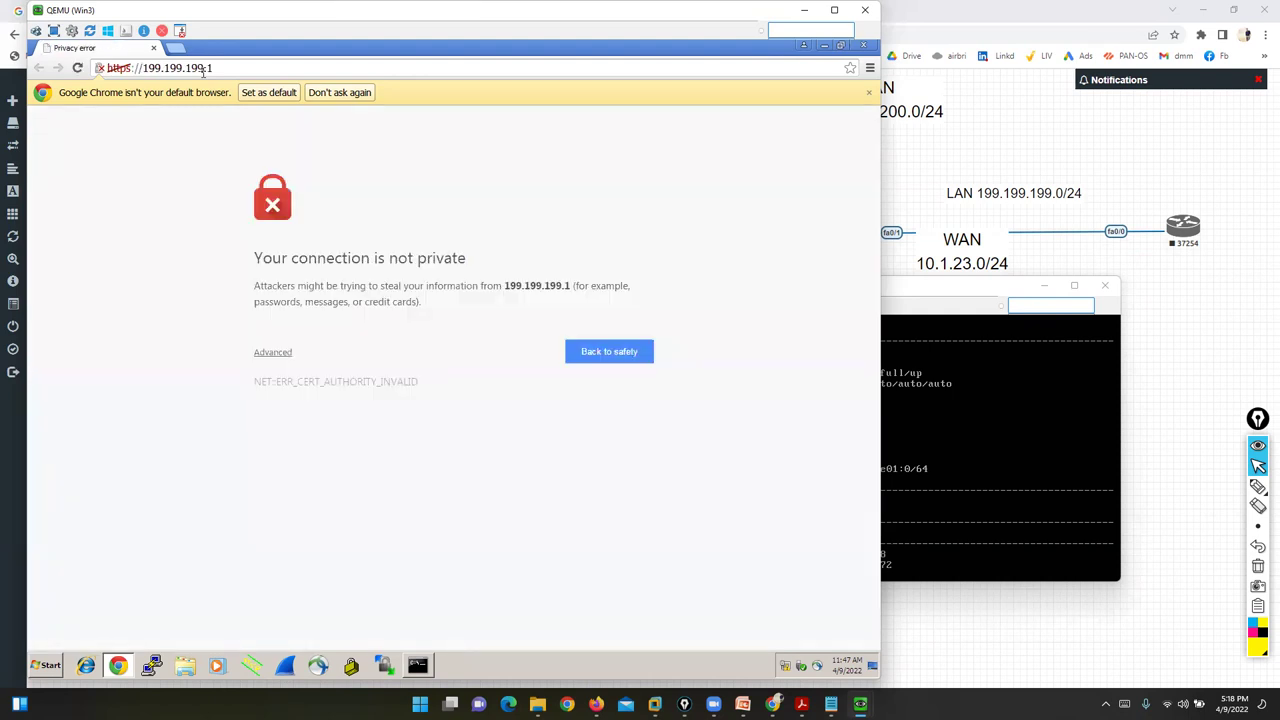
click(266, 353)
click(346, 463)
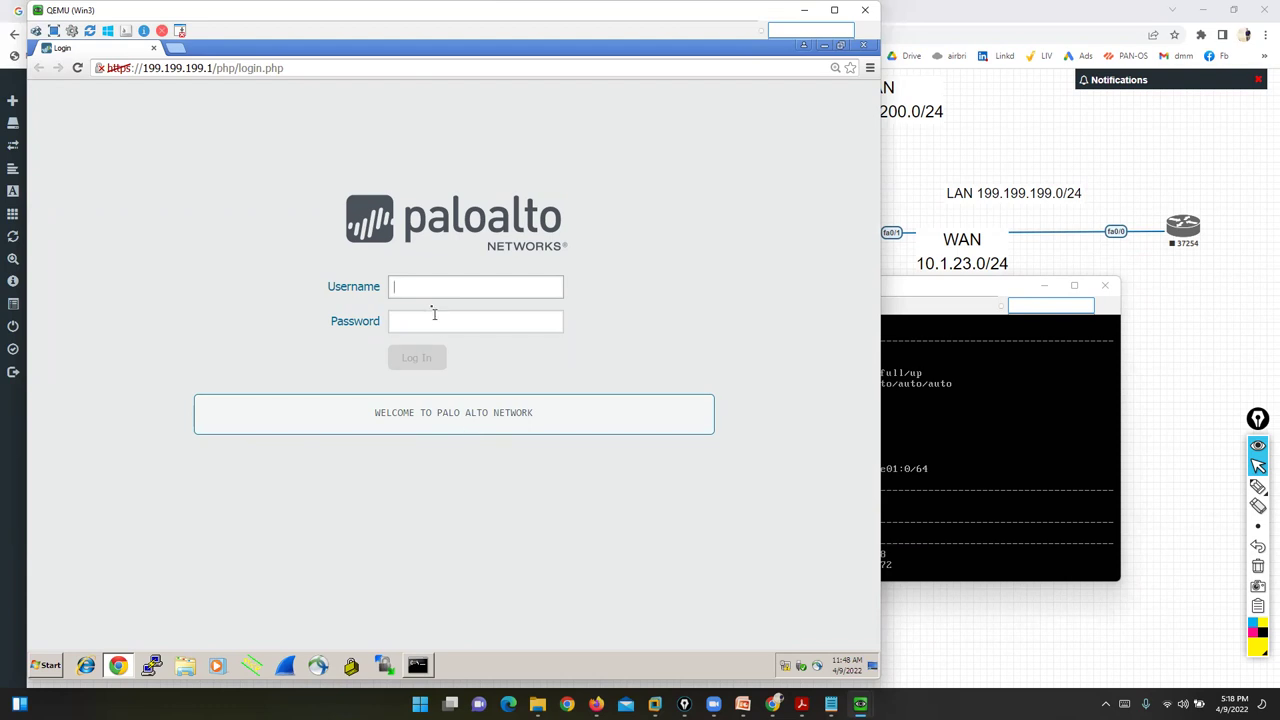
- Sign in as admin with the account password and dismiss the default-credentials warning
text(admin)
key(Tab)
text(admin)
key(Return)
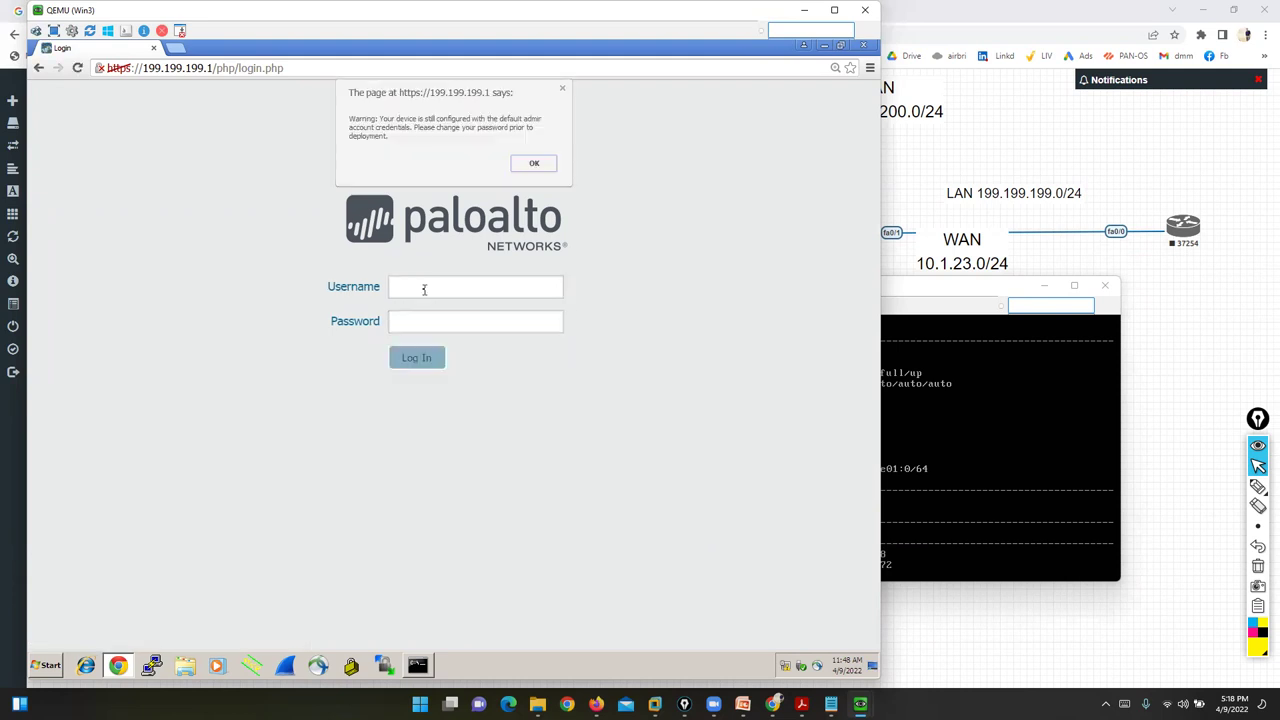
click(531, 165)
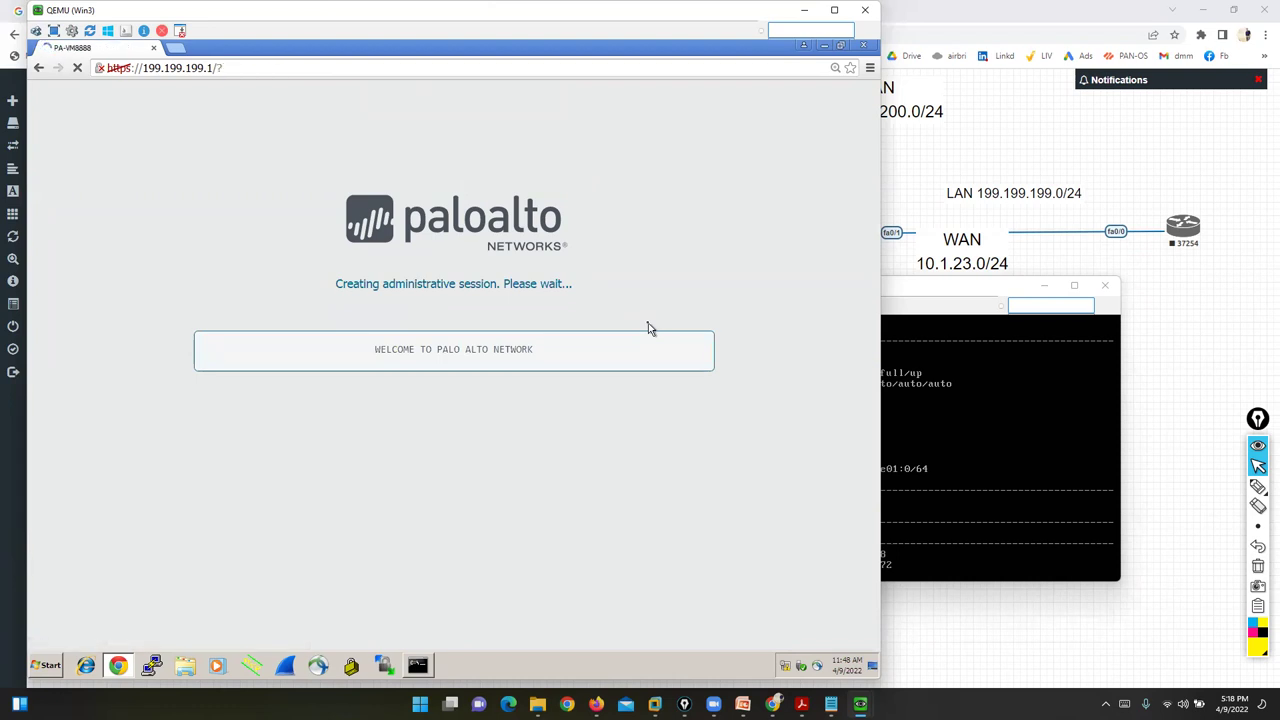
click(886, 380)
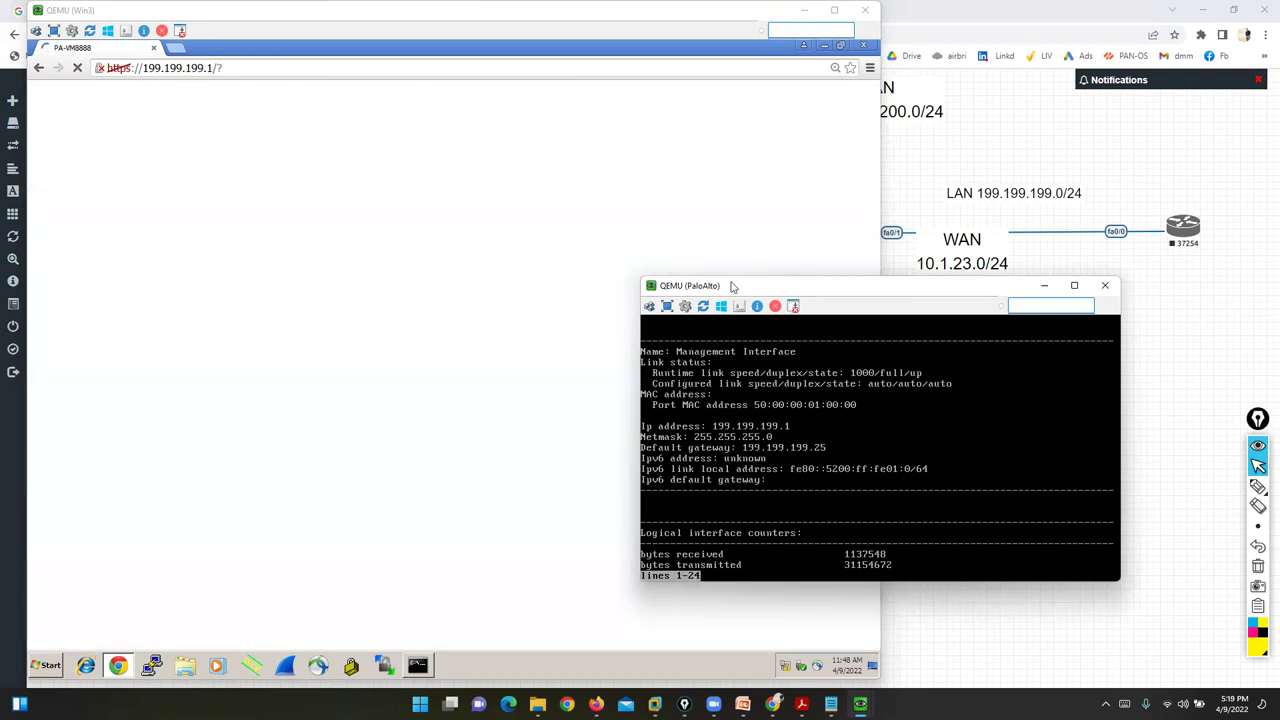
drag(738, 287, 906, 273)
click(548, 353)
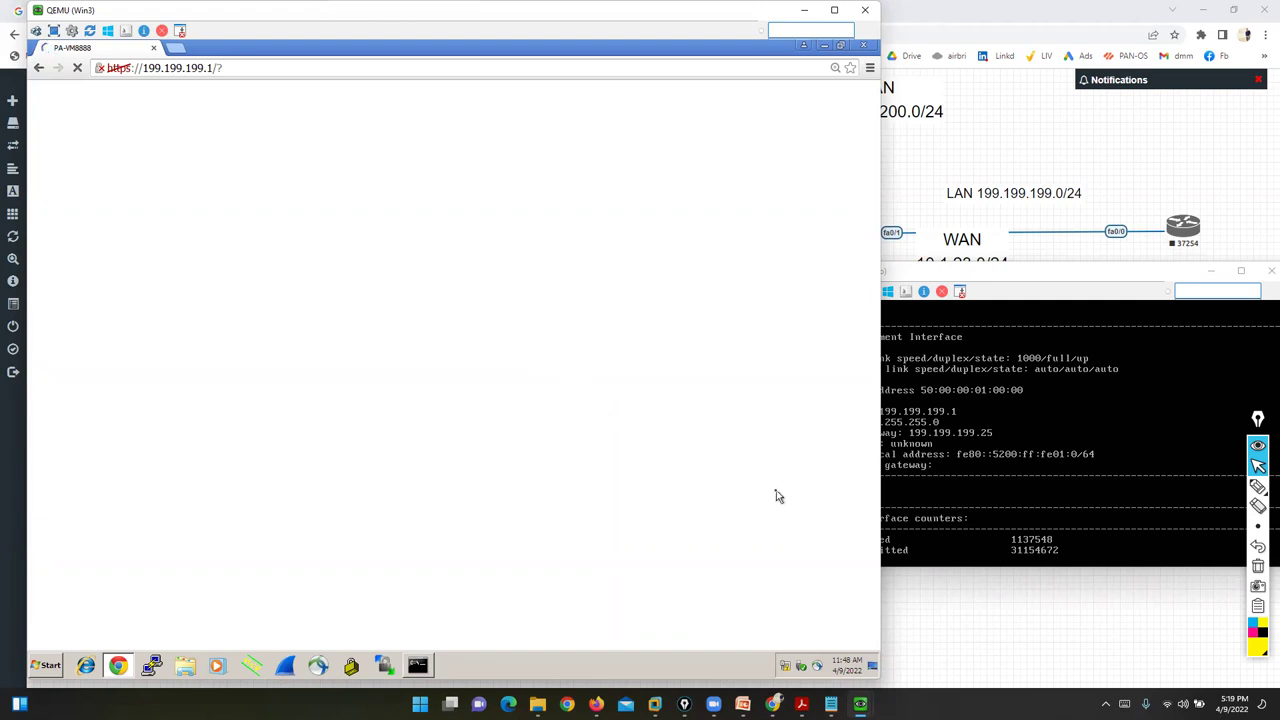
click(951, 488)
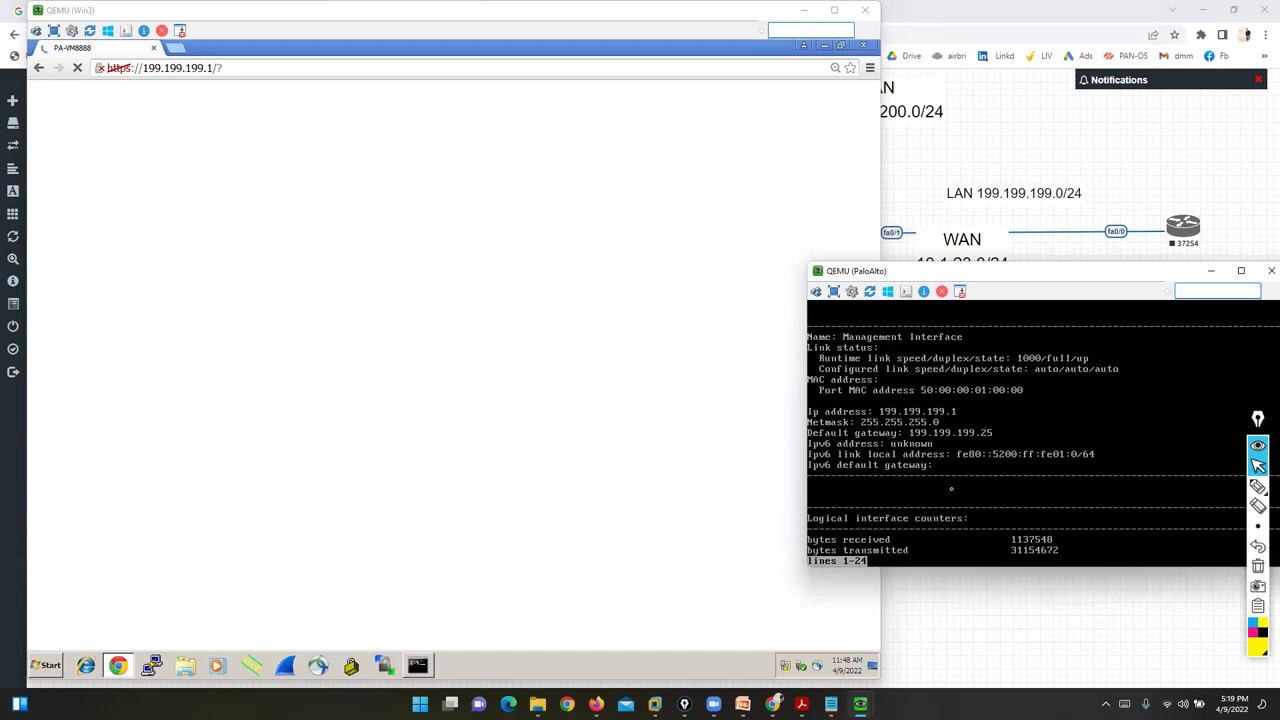
key(Return)
key(Return)
key(Return)
key(Return)
key(Return)
key(Return)
key(Return)
key(Return)
key(Return)
key(Return)
key(Return)
key(Return)
key(Return)
key(Return)
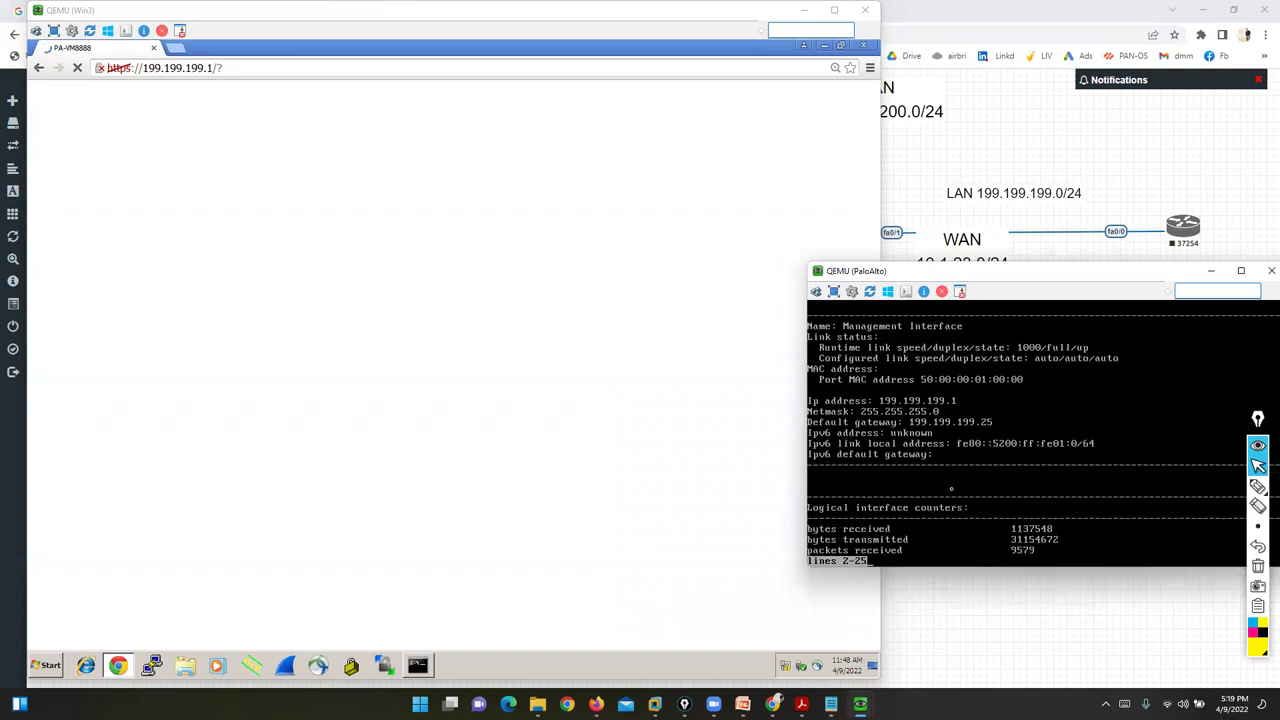
key(Return)
key(Return)
key(Return)
key(Return)
key(Return)
key(Return)
key(Return)
key(Return)
key(Return)
key(Return)
key(Return)
key(Return)
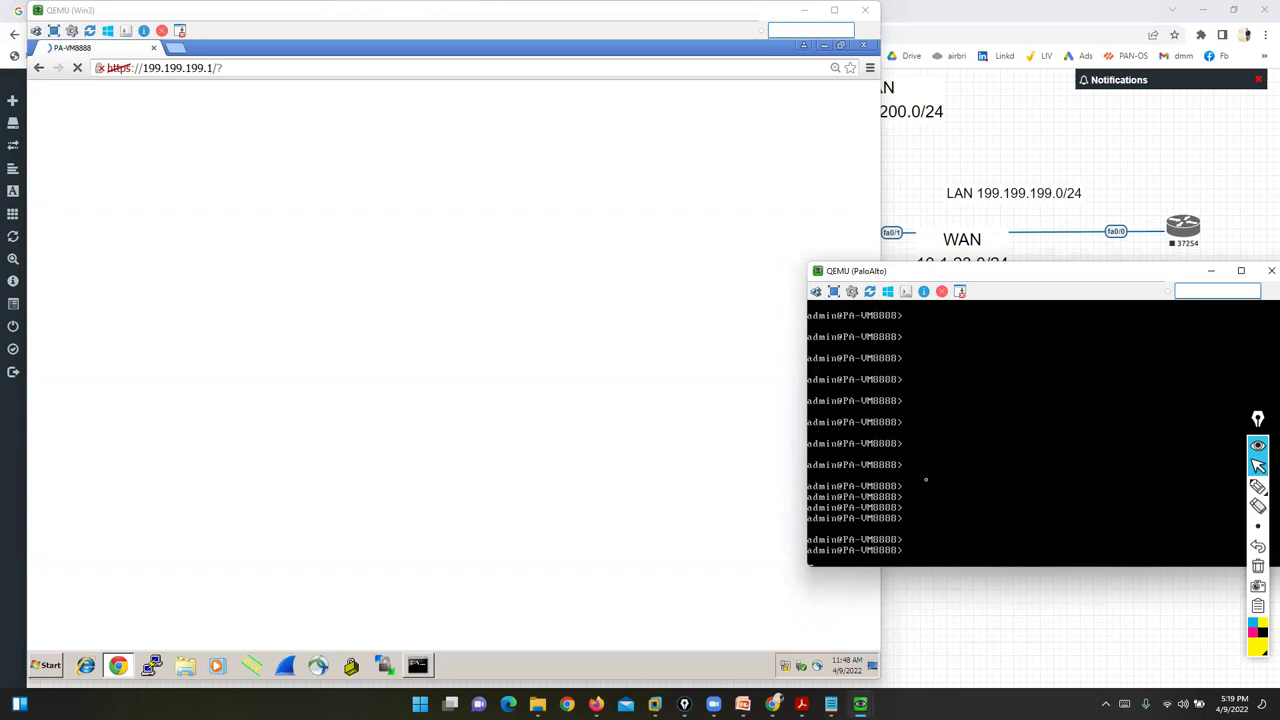
click(677, 417)
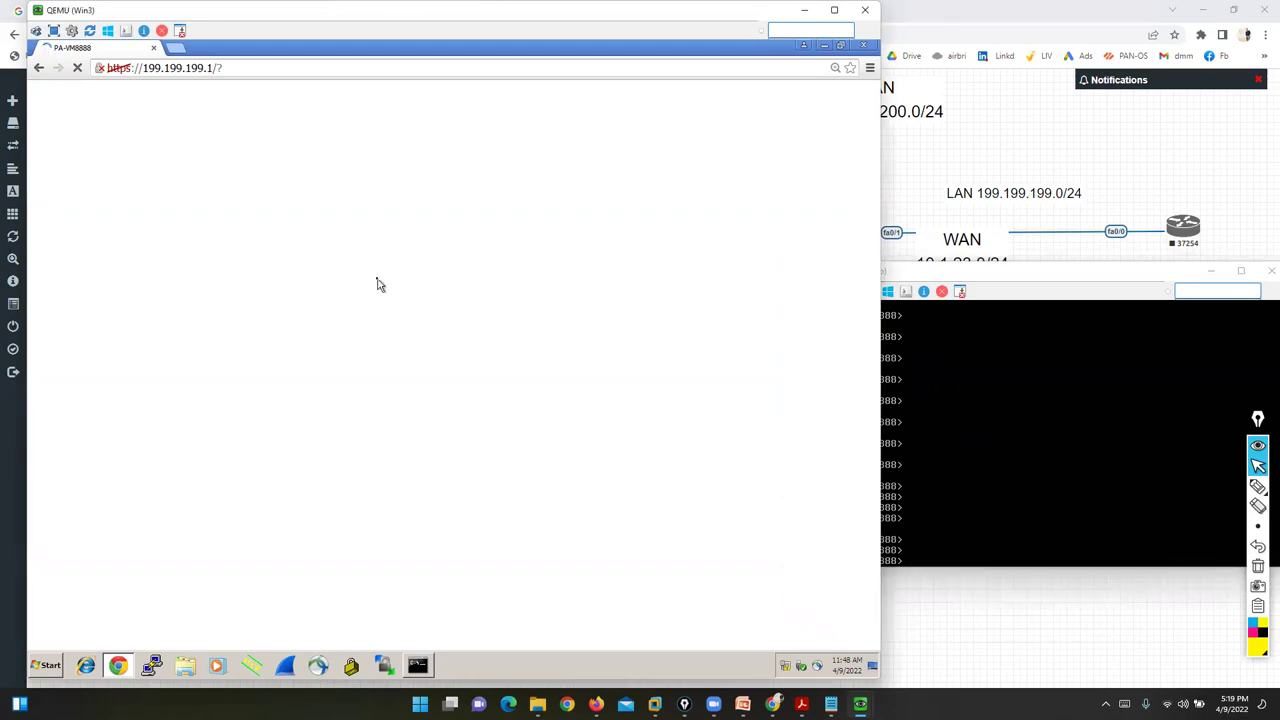